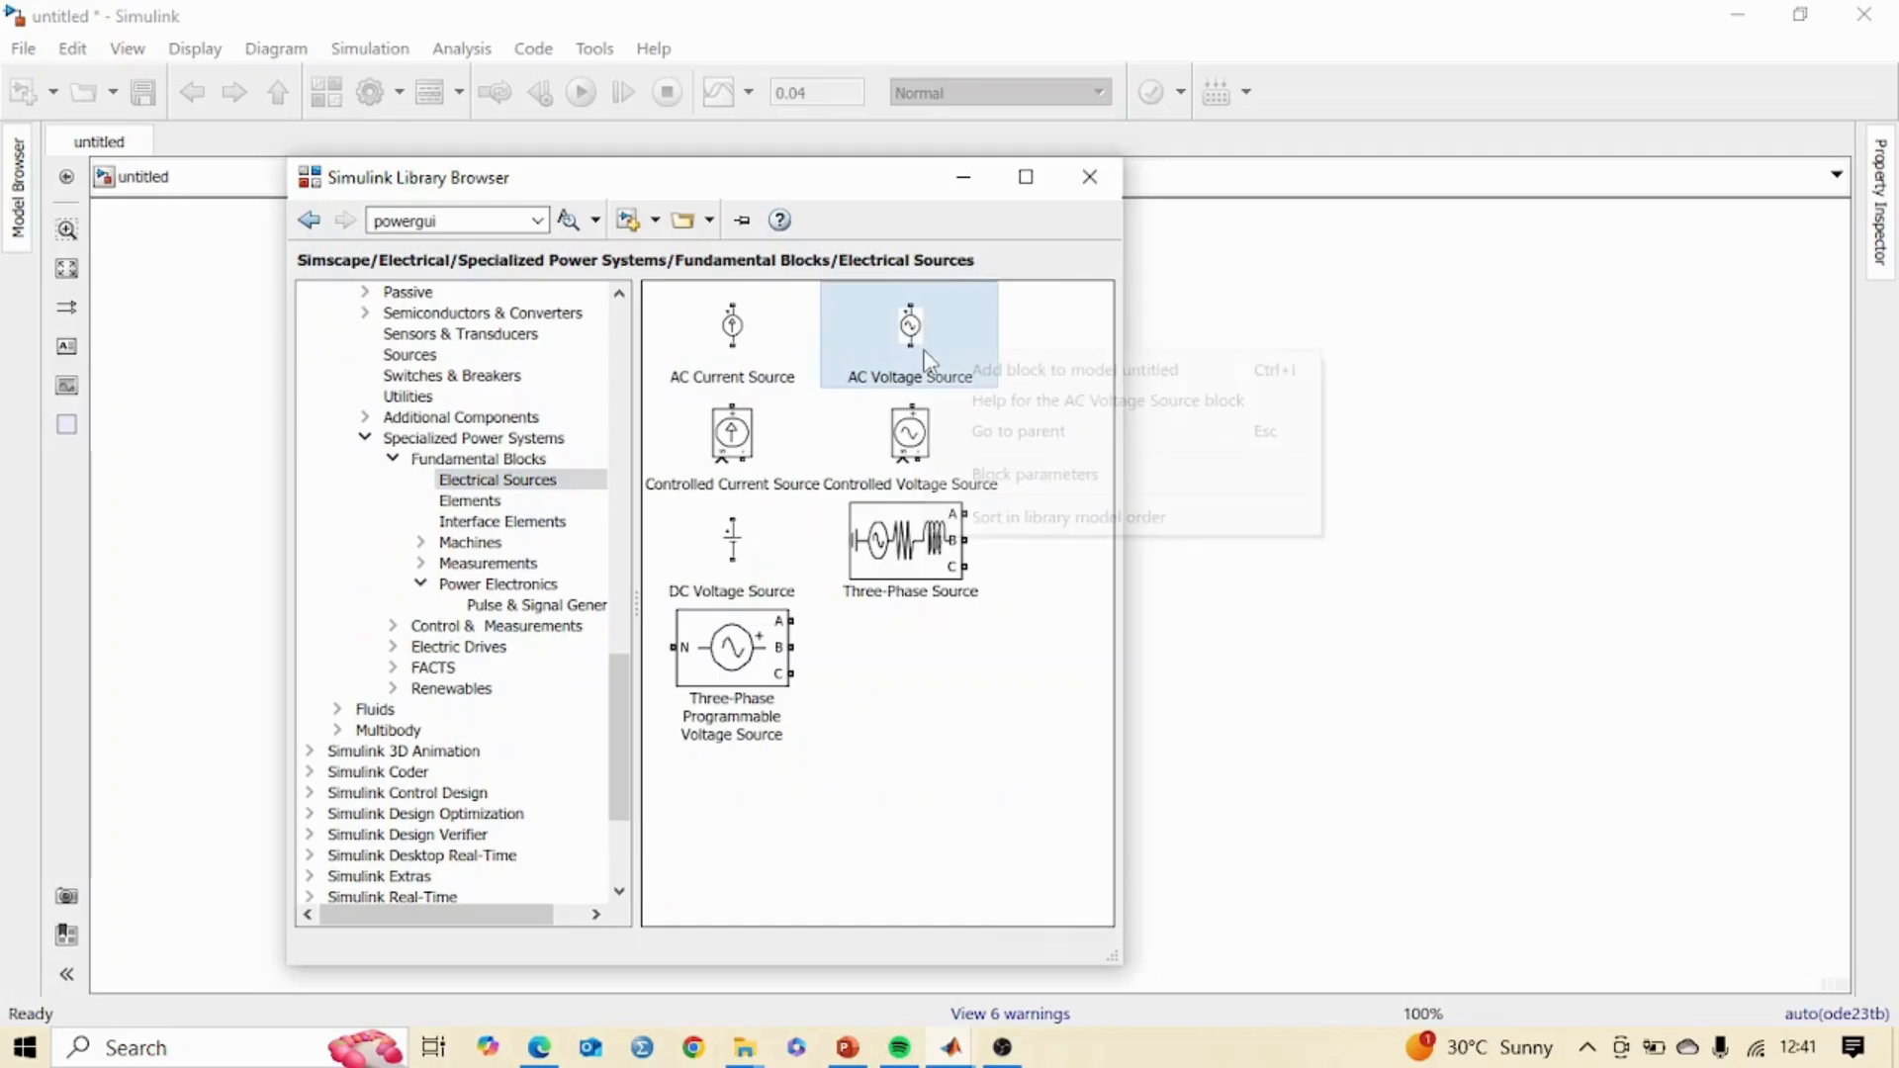
Add the AC Voltage Source and, from the Elements library, a Series RLC Branch to the untitled model.
left_click(1038, 371)
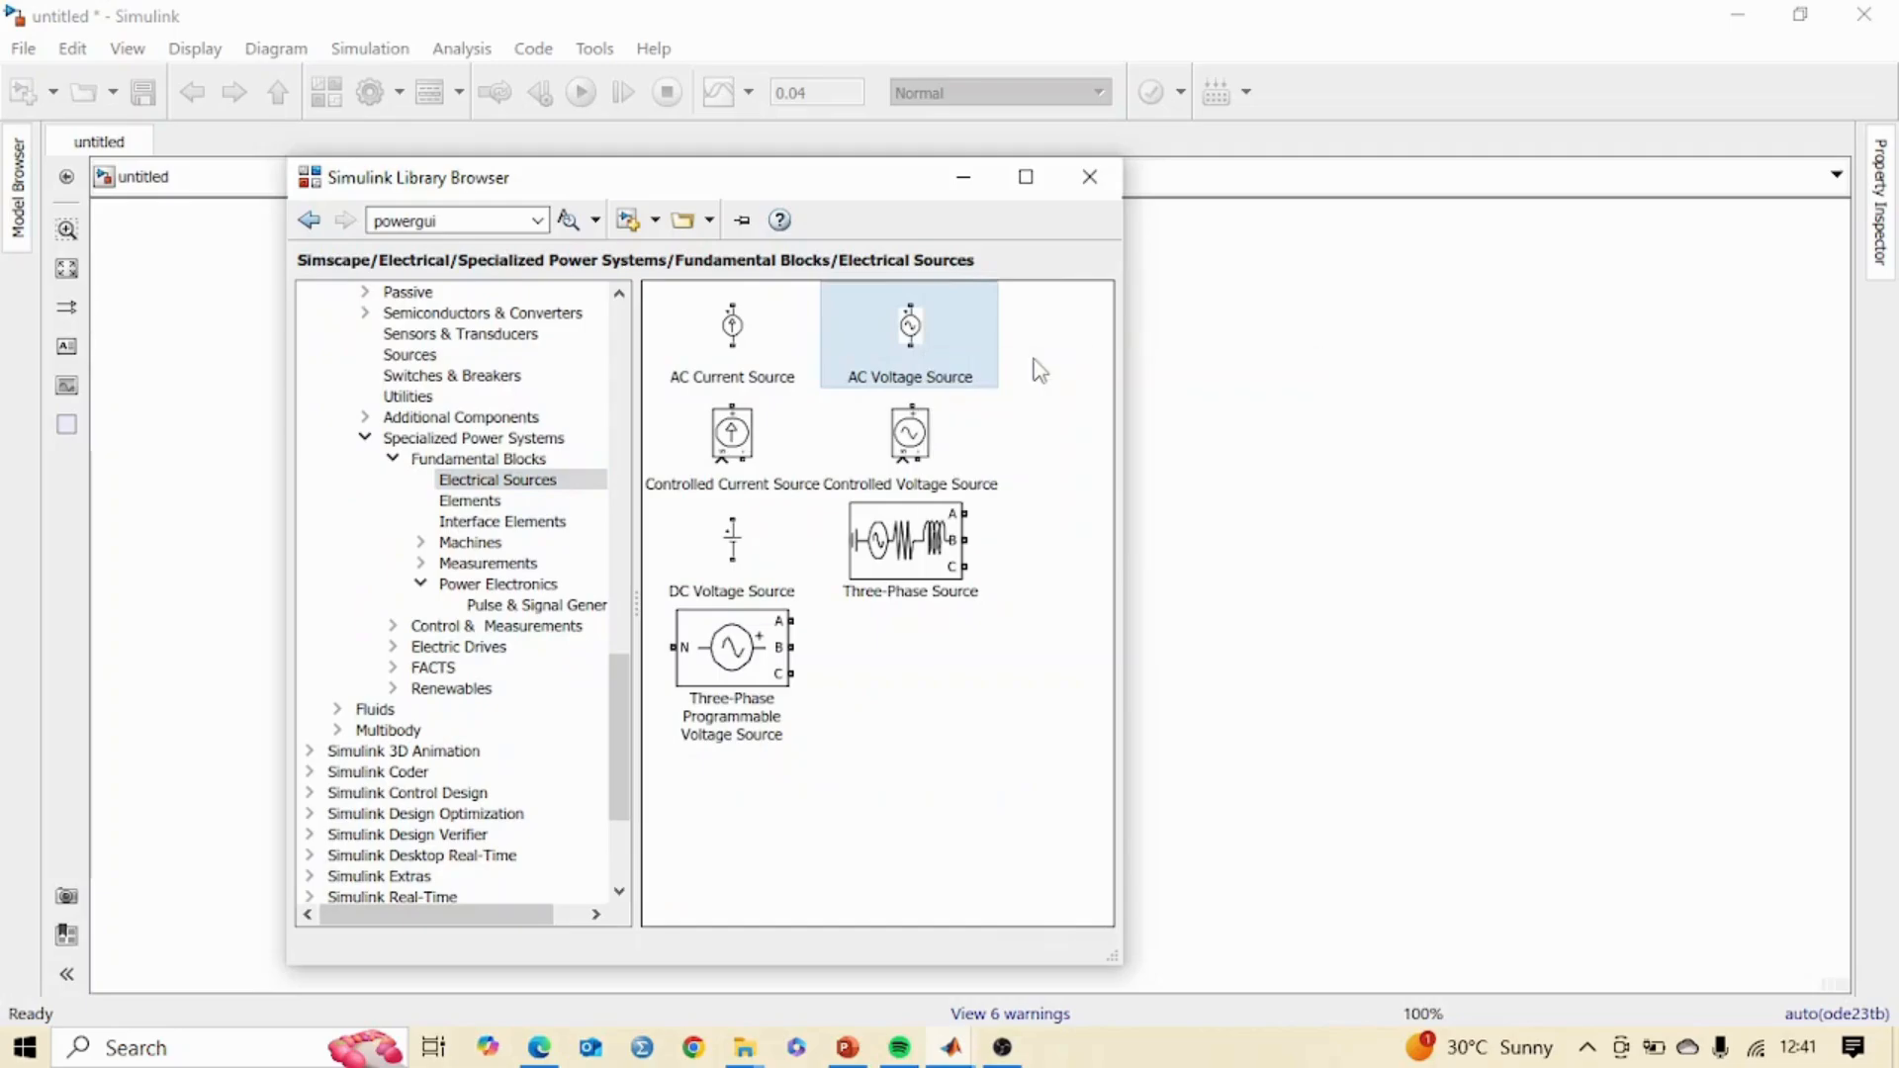
left_click(470, 500)
scroll(886, 633, "down", 3)
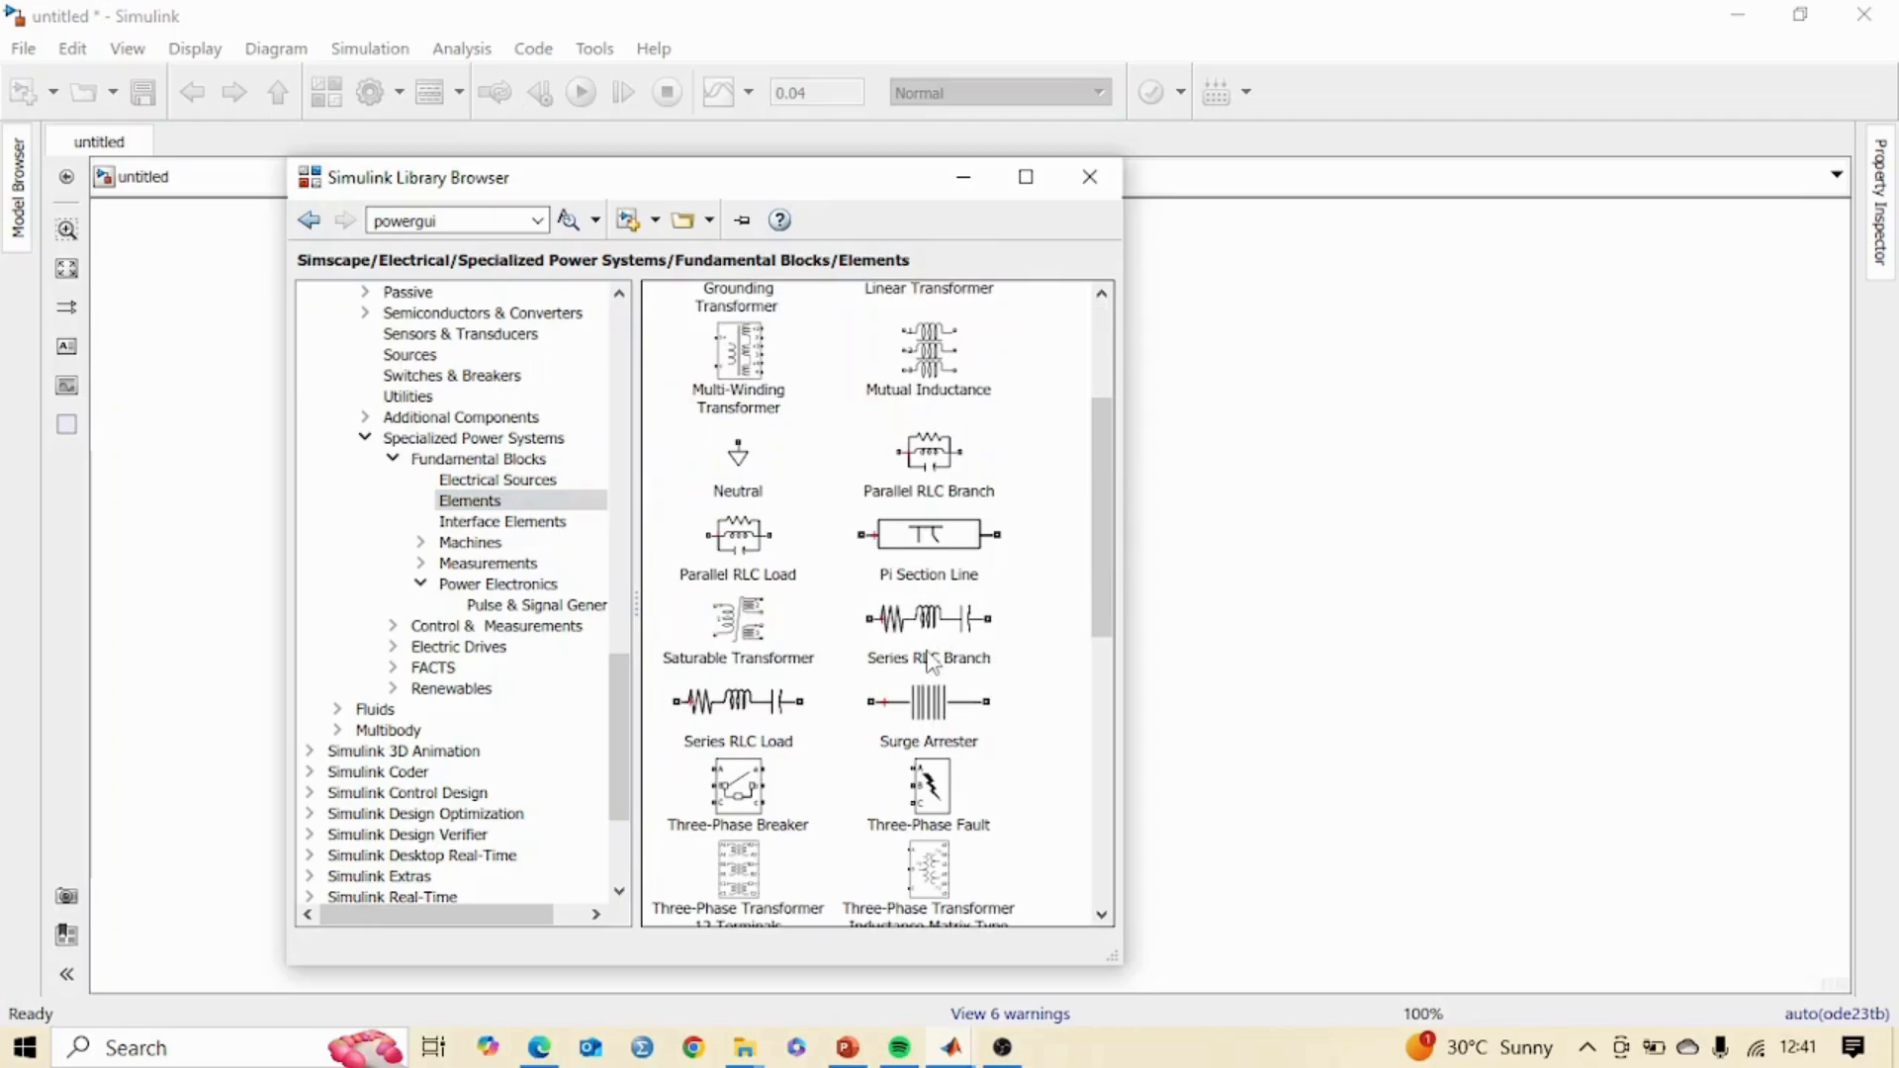
left_click(930, 653)
right_click(939, 638)
left_click(1036, 655)
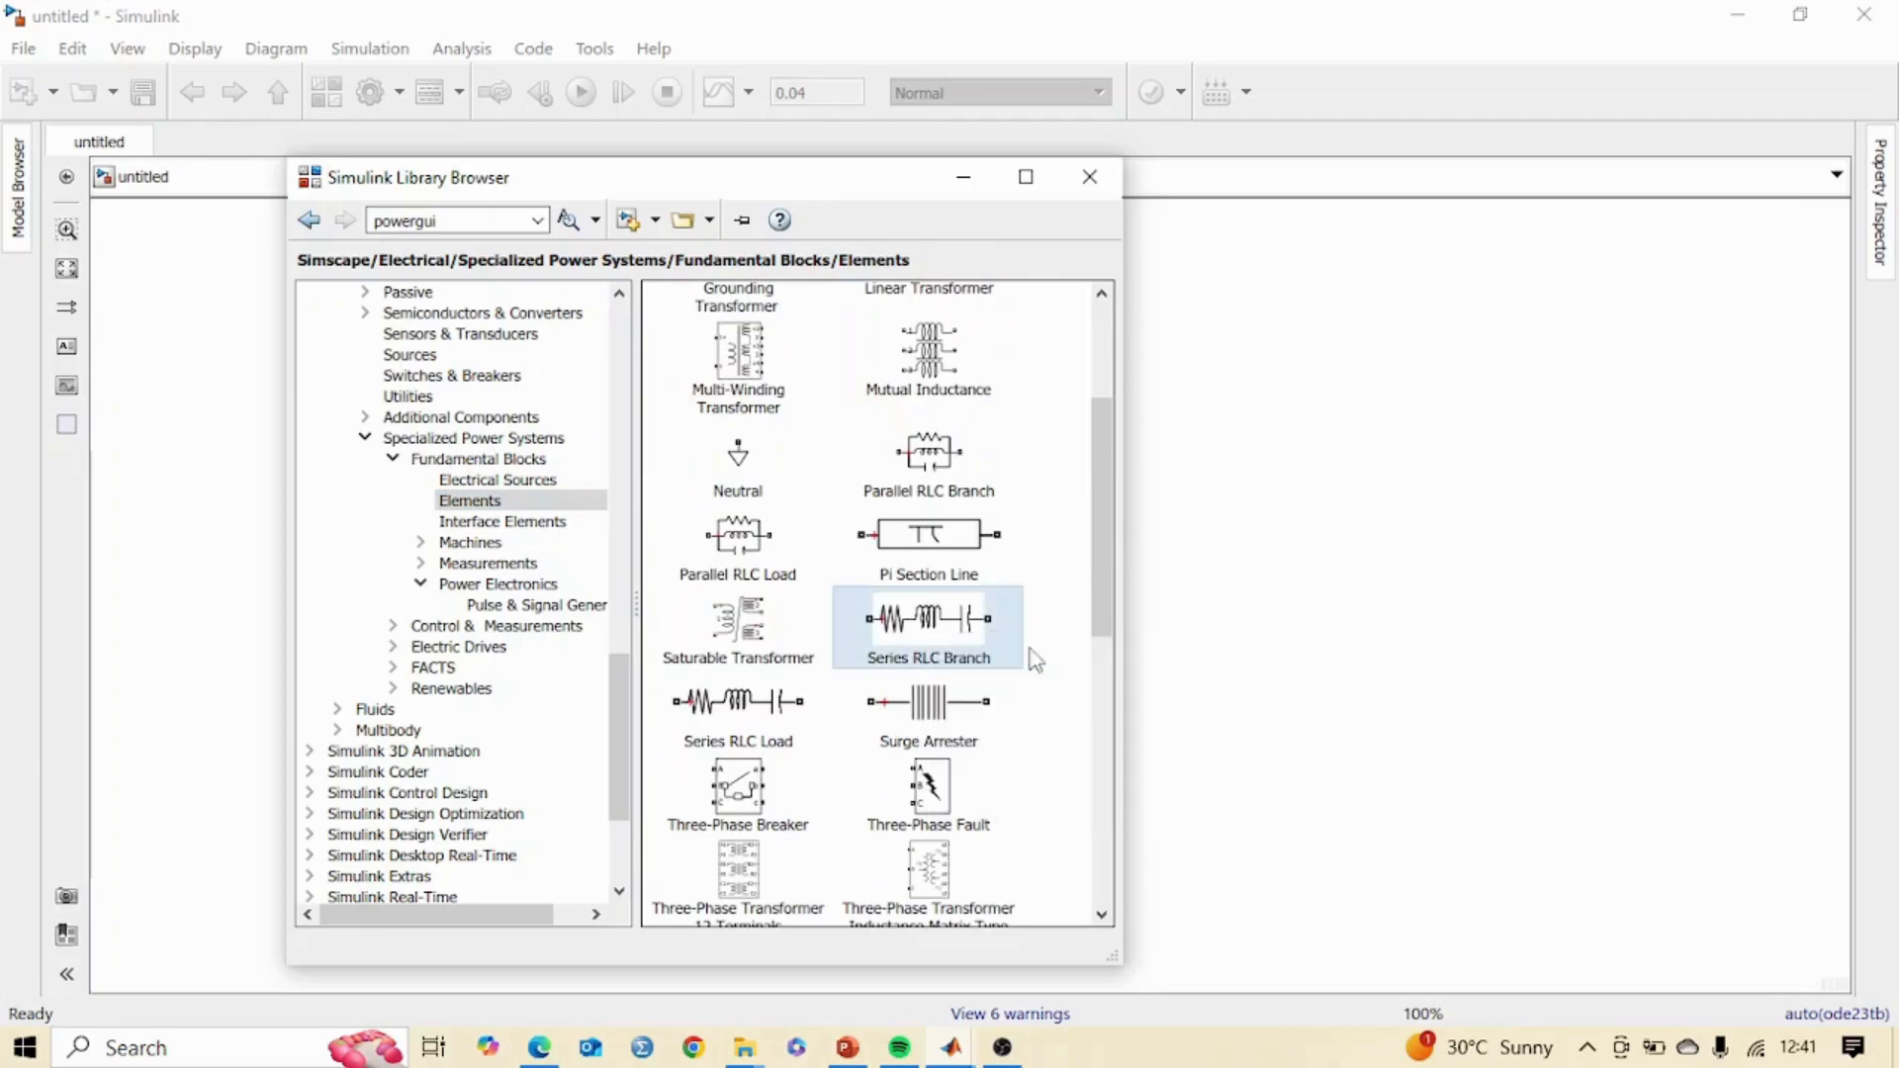
Add the Current Measurement and Voltage Measurement blocks from the Measurements library to the model.
left_click(488, 563)
left_click(768, 465)
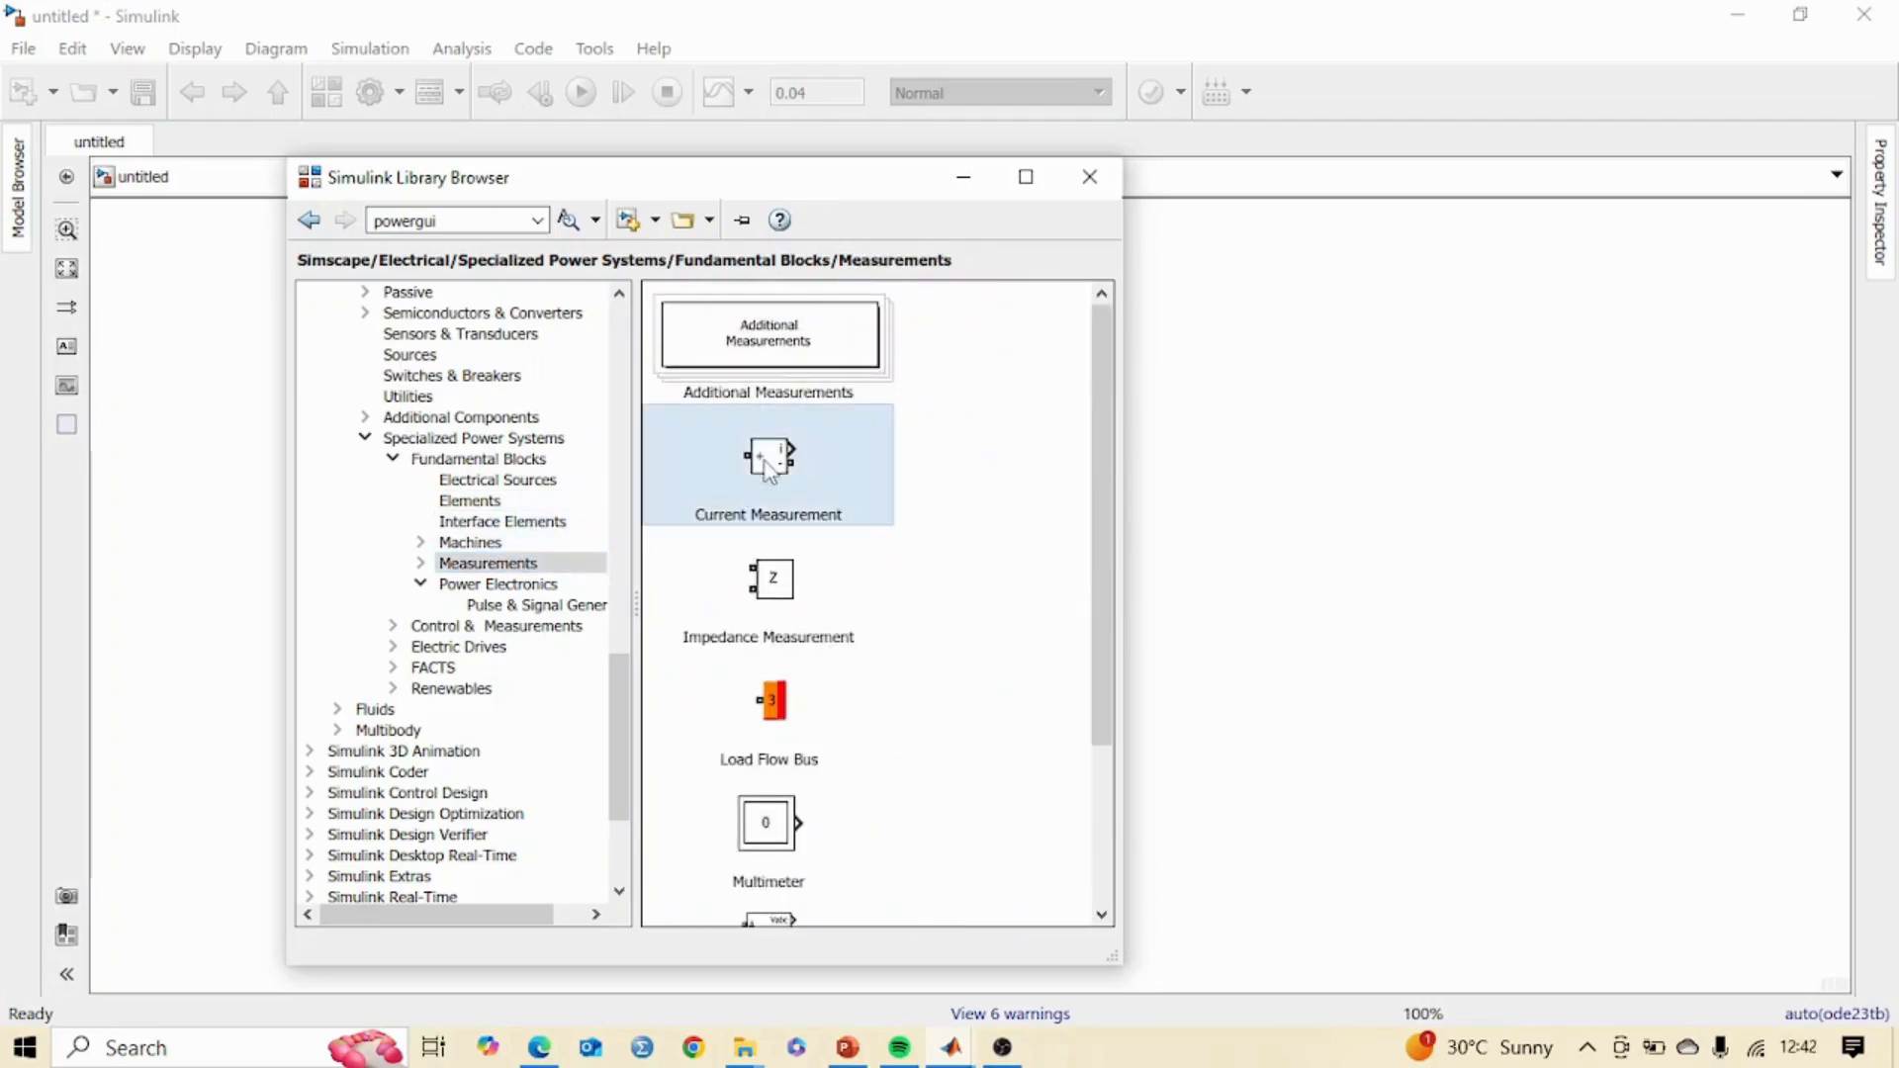
right_click(768, 465)
left_click(847, 489)
scroll(774, 831, "down", 3)
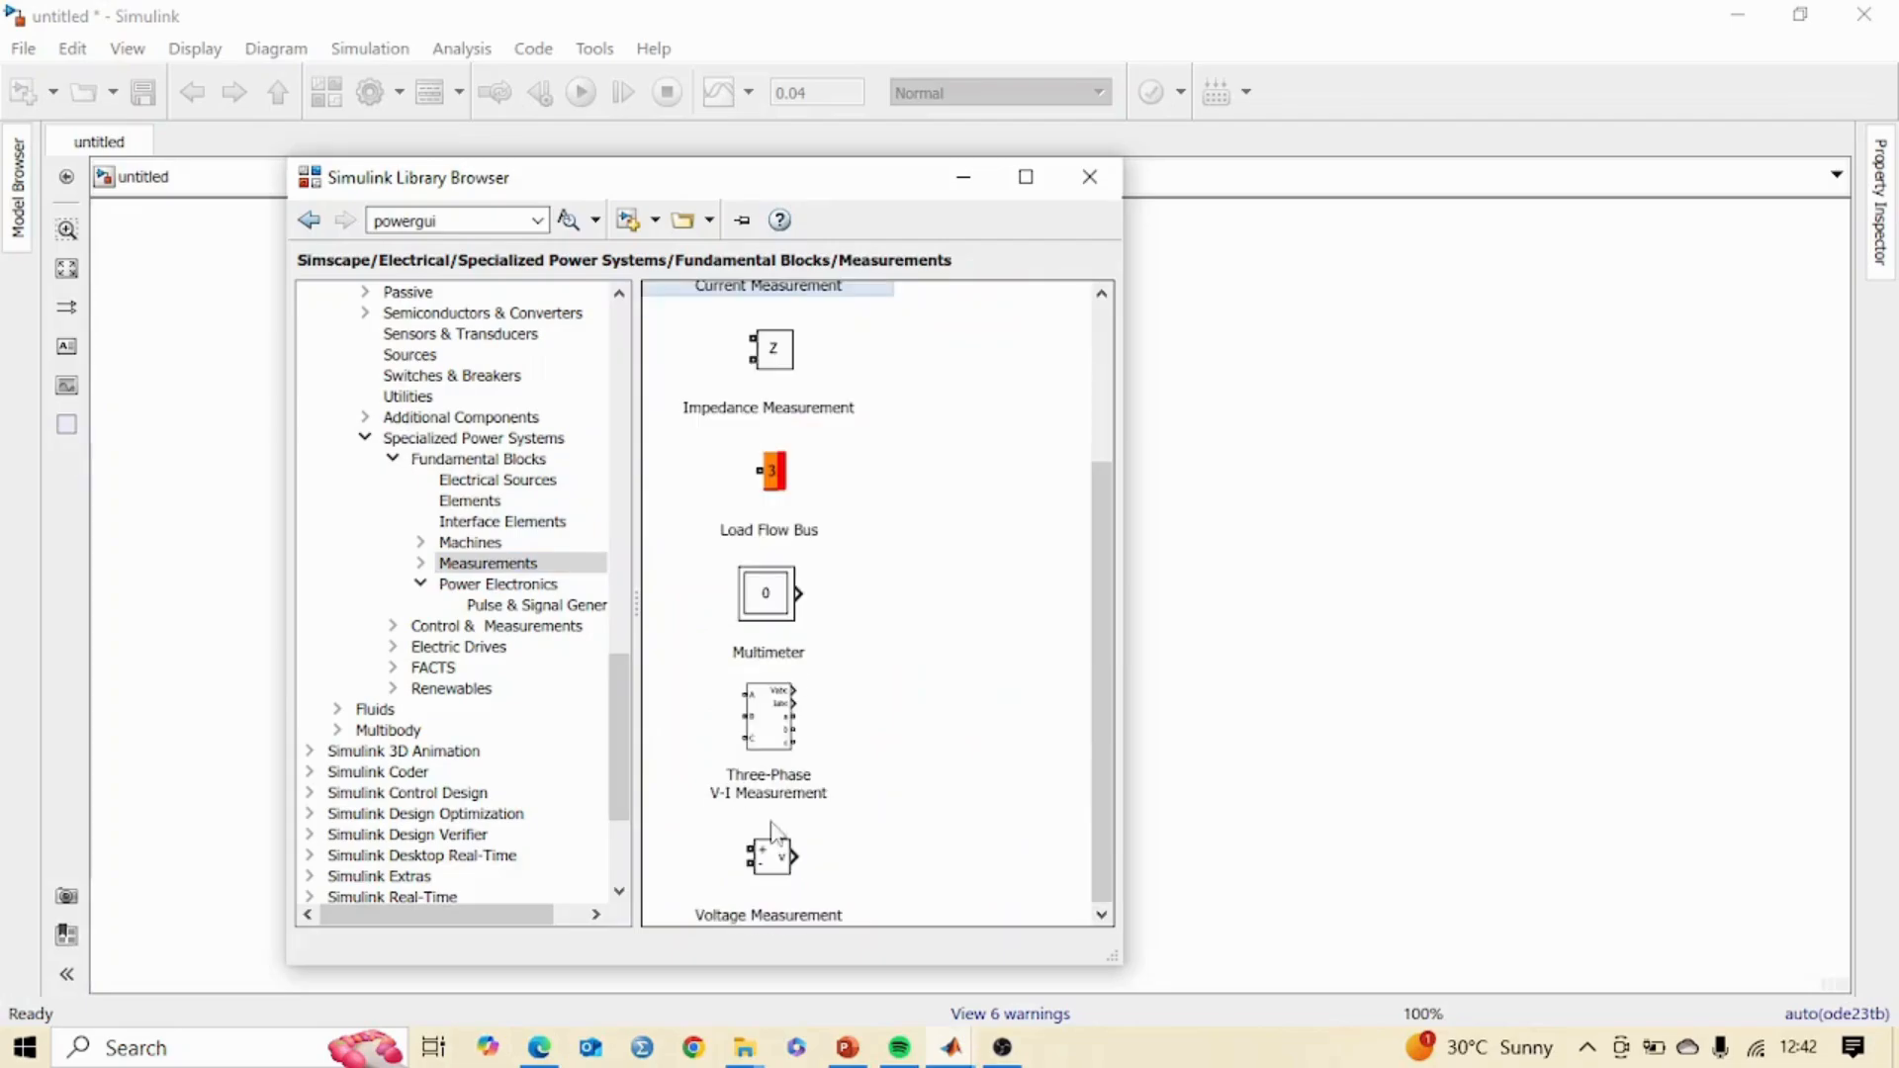
left_click(771, 863)
right_click(771, 858)
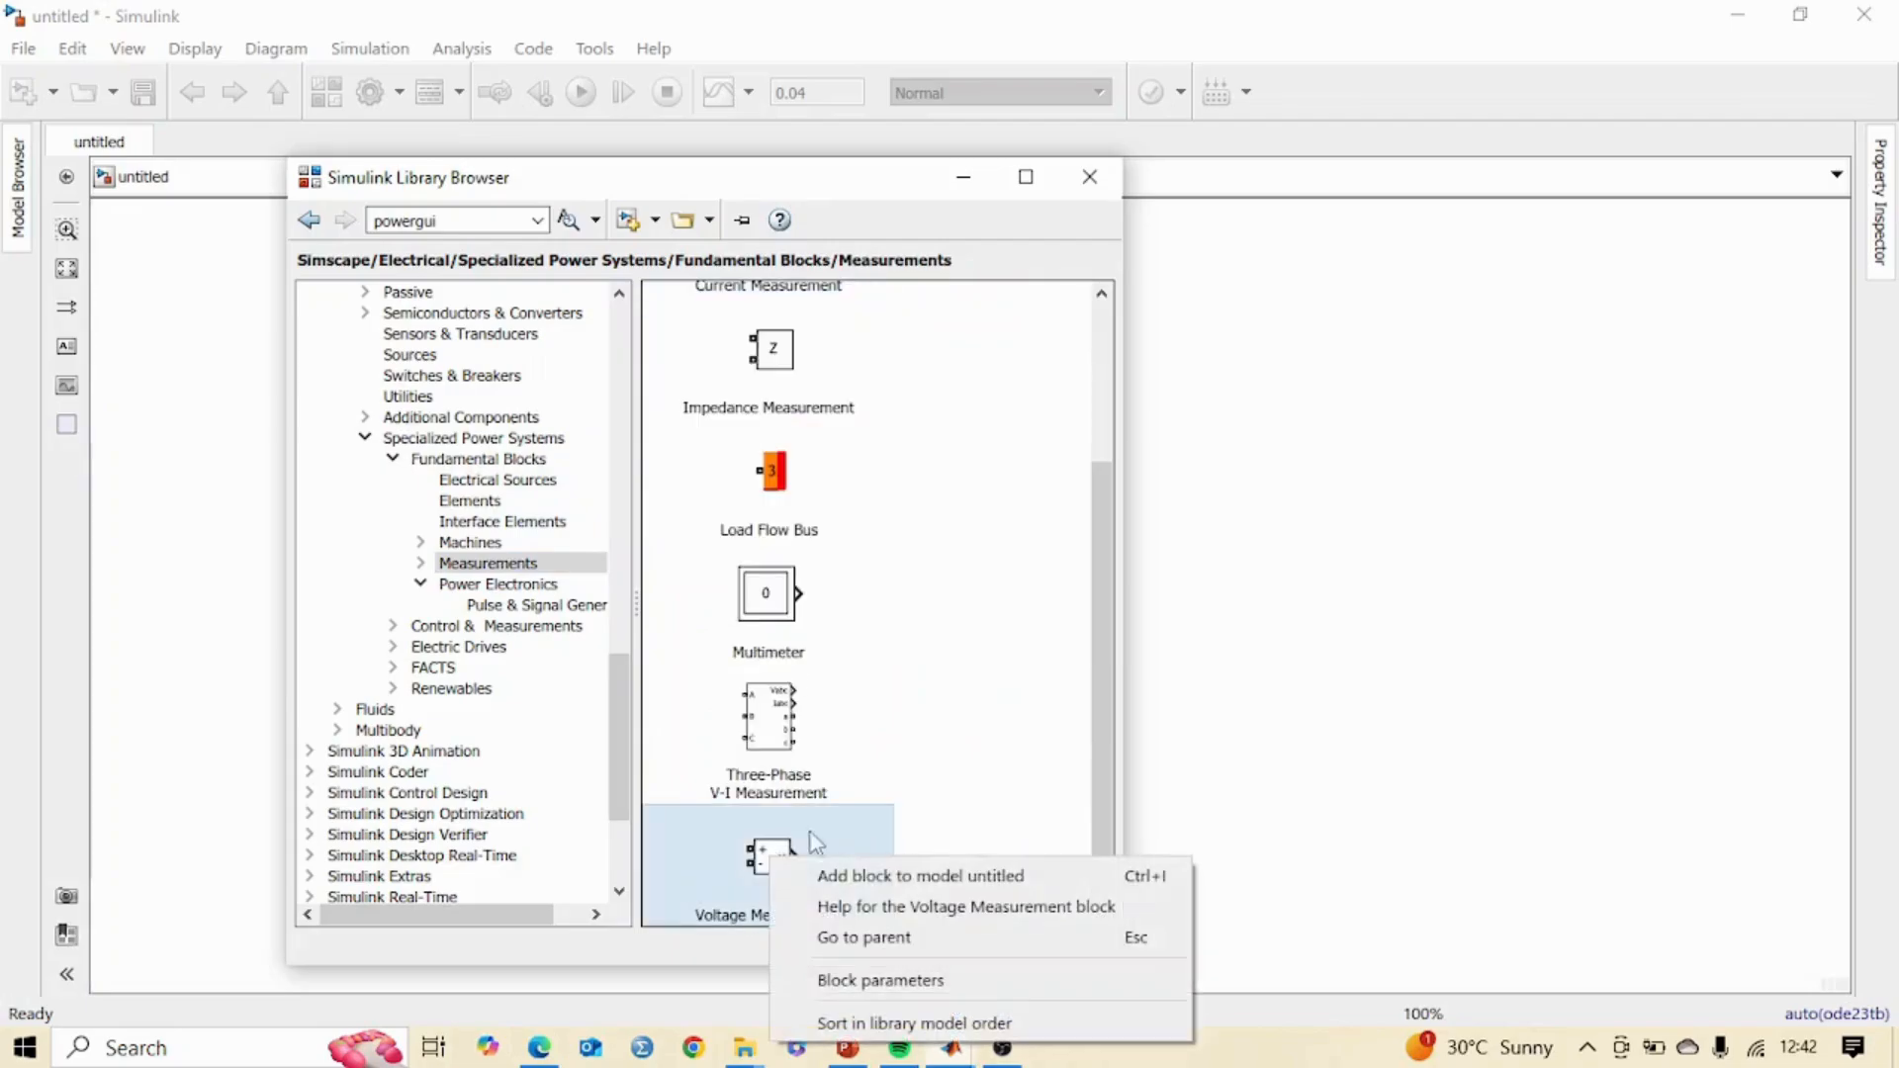
left_click(922, 875)
Add a Diode block from the Power Electronics library to the model.
left_click(499, 583)
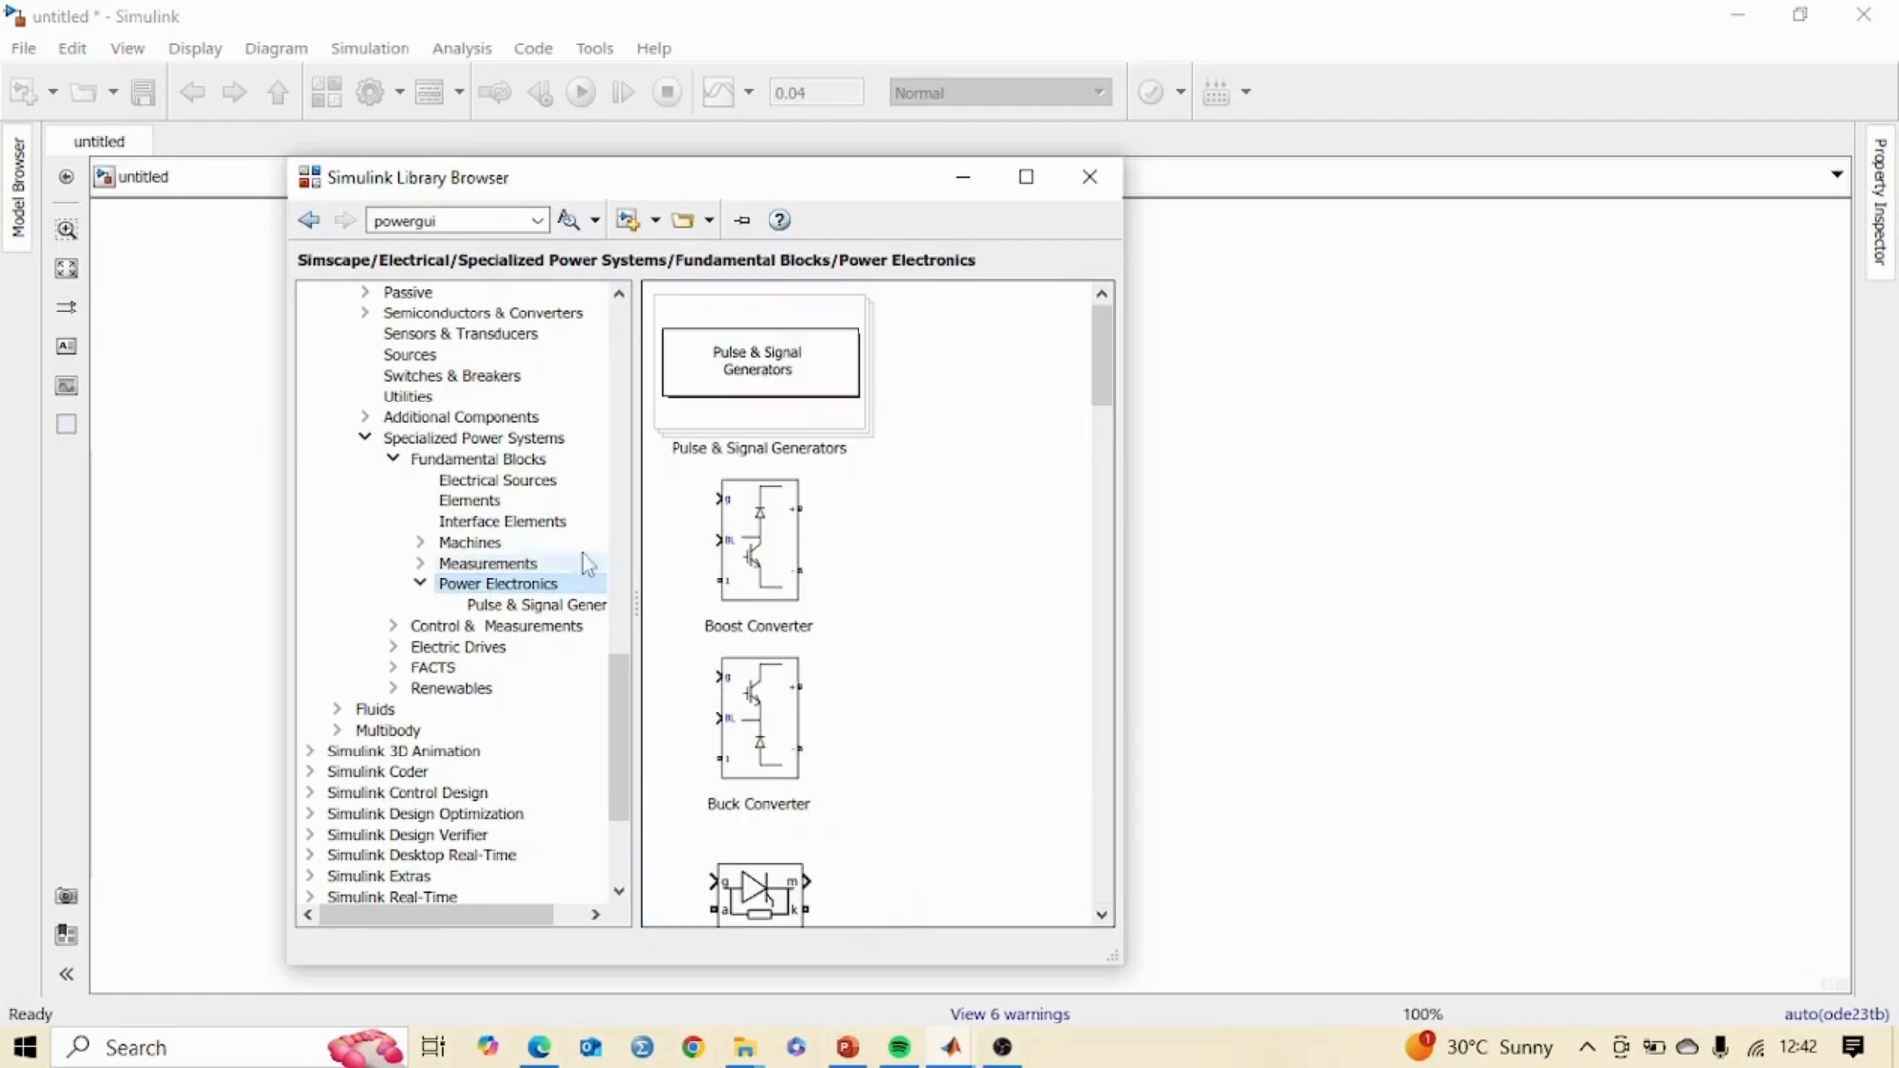
scroll(813, 623, "down", 5)
left_click(758, 492)
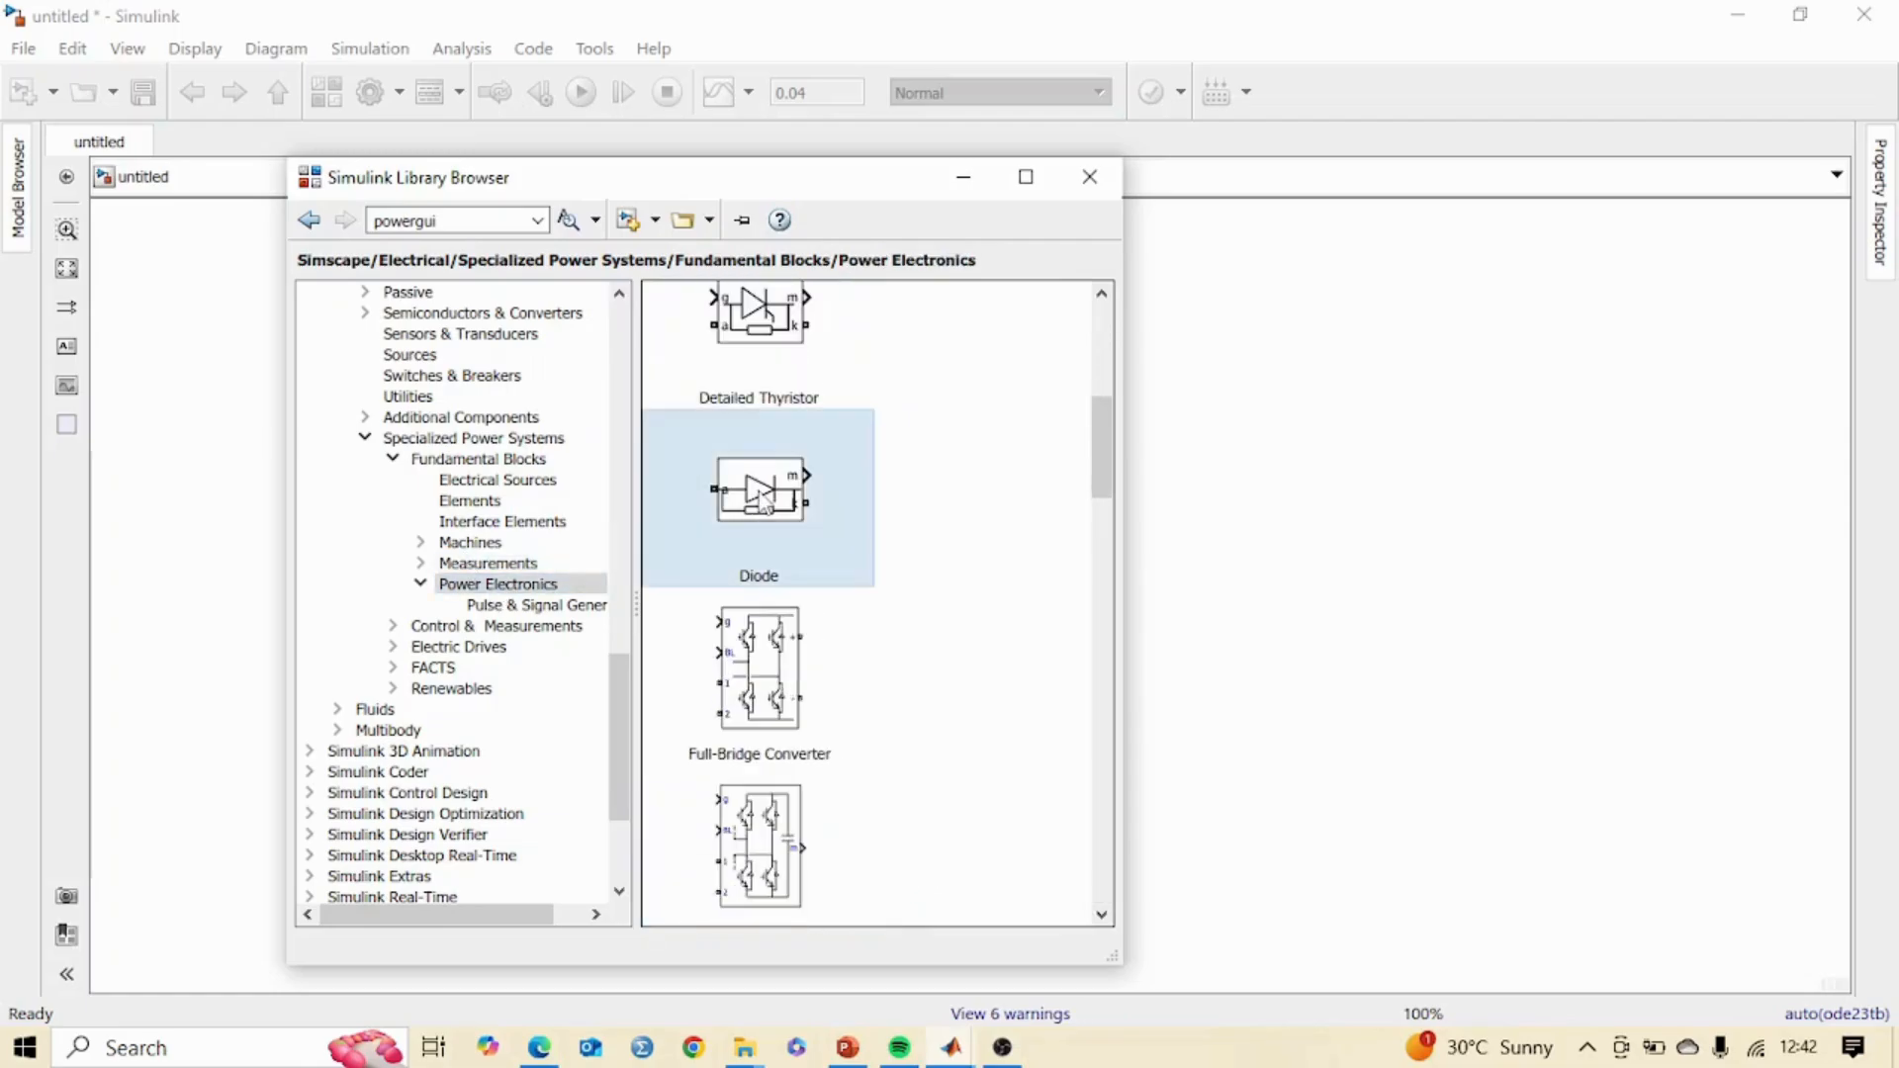
right_click(758, 488)
left_click(854, 513)
Add the powergui block from the Specialized Power Systems Fundamental Blocks library to the model.
left_click_drag(628, 680, 614, 521)
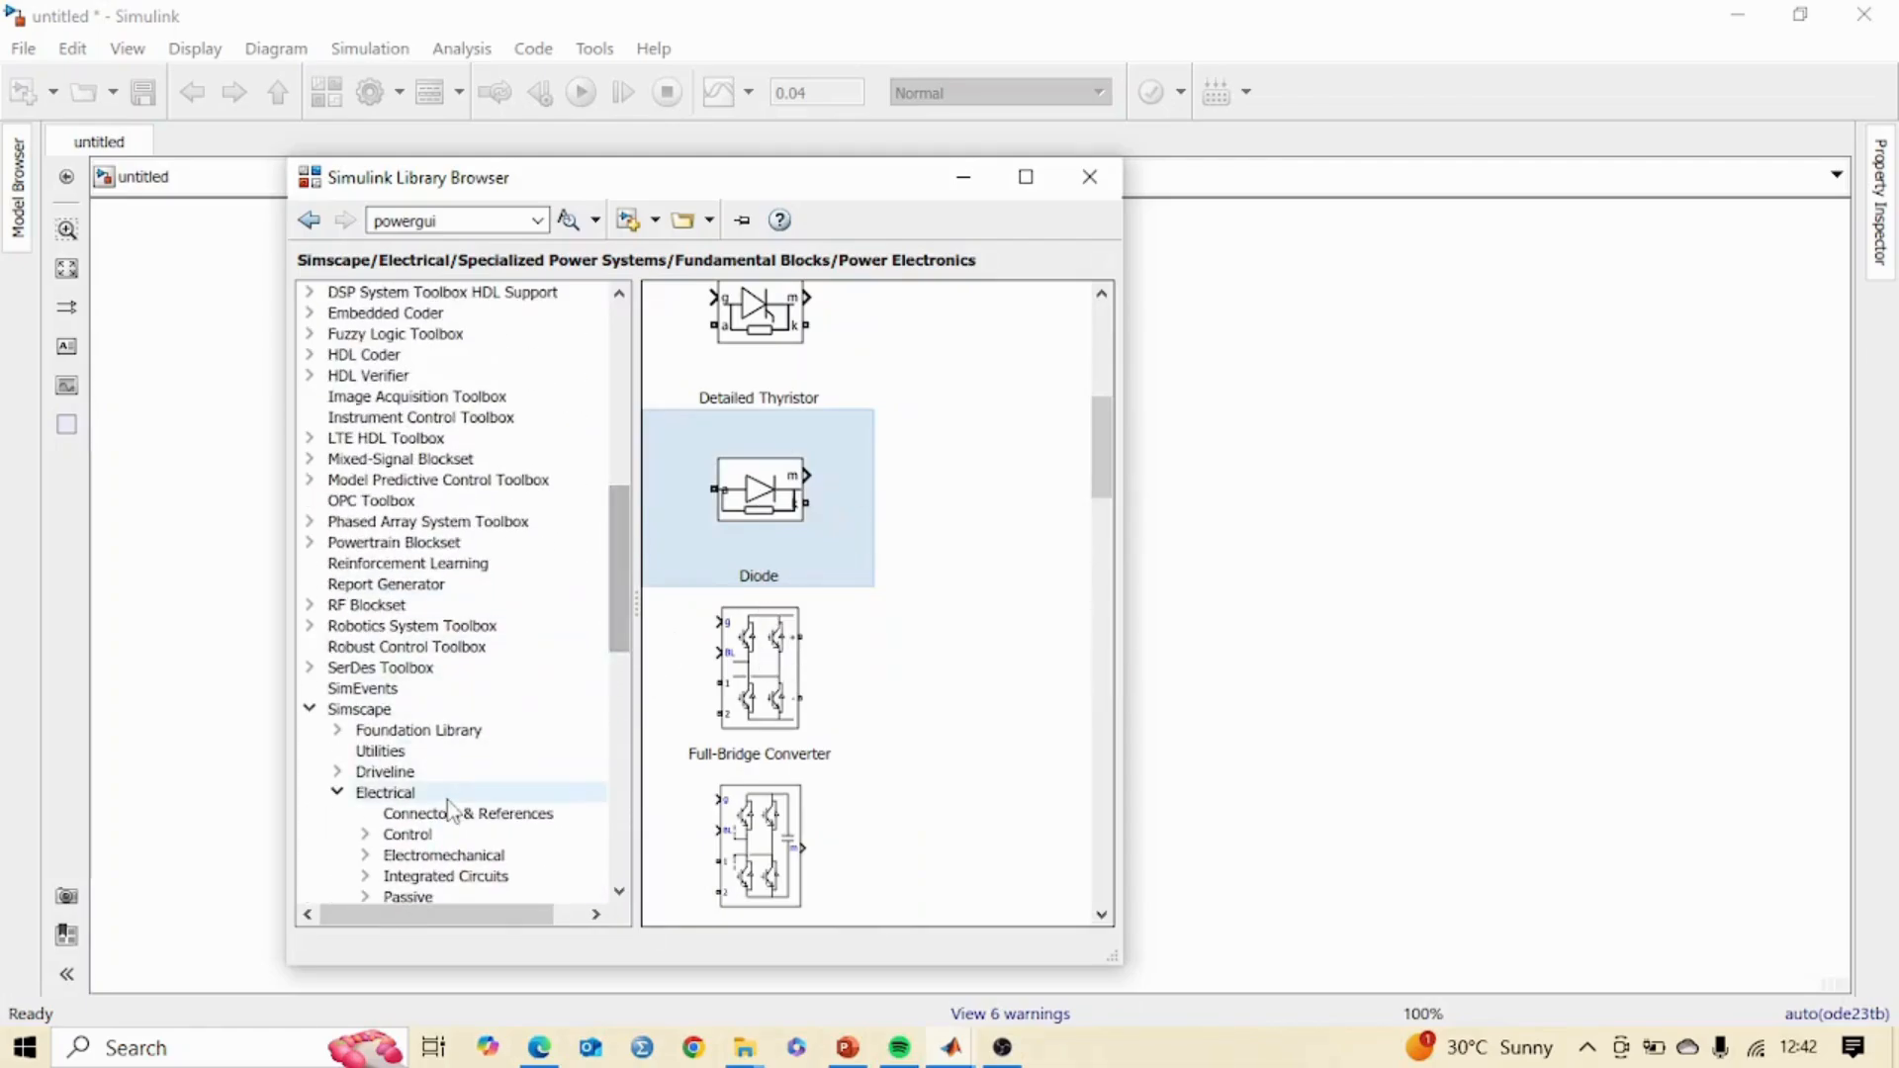
scroll(450, 809, "down", 5)
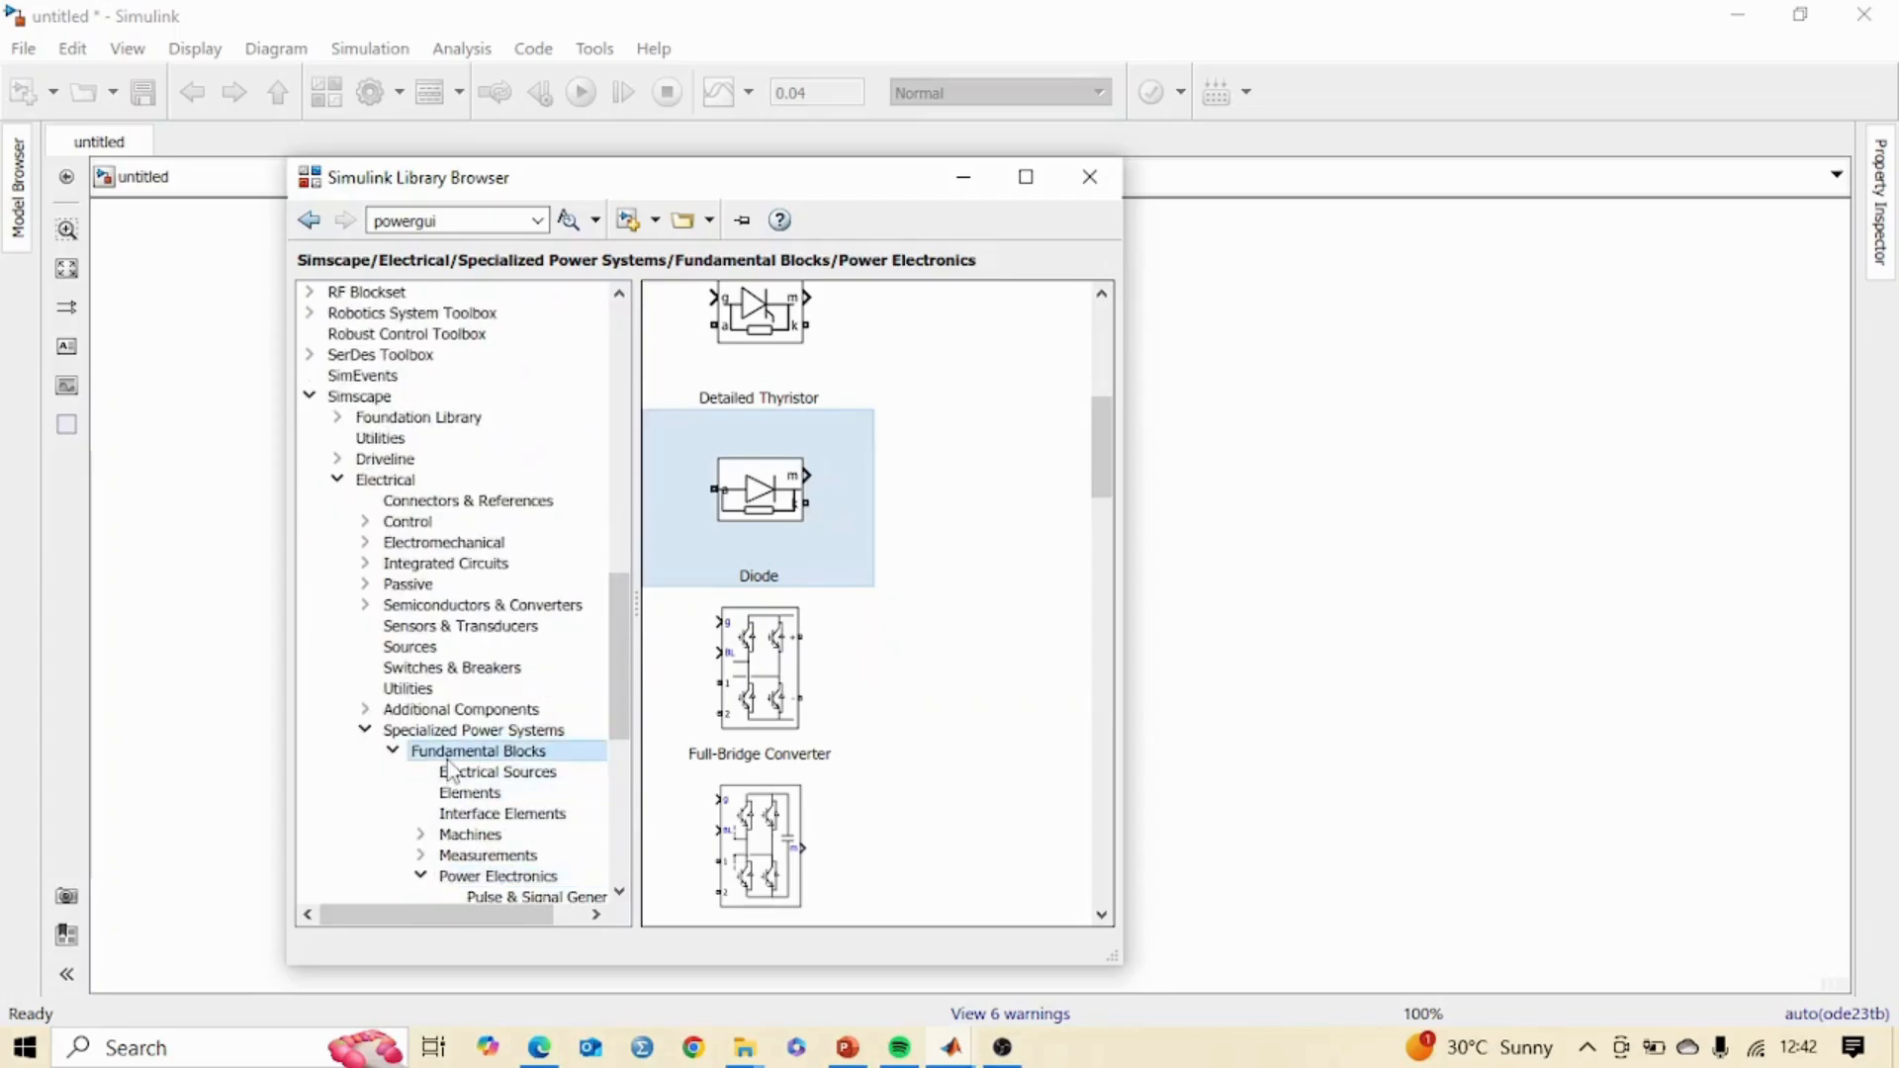
left_click(451, 753)
left_click(735, 587)
right_click(737, 591)
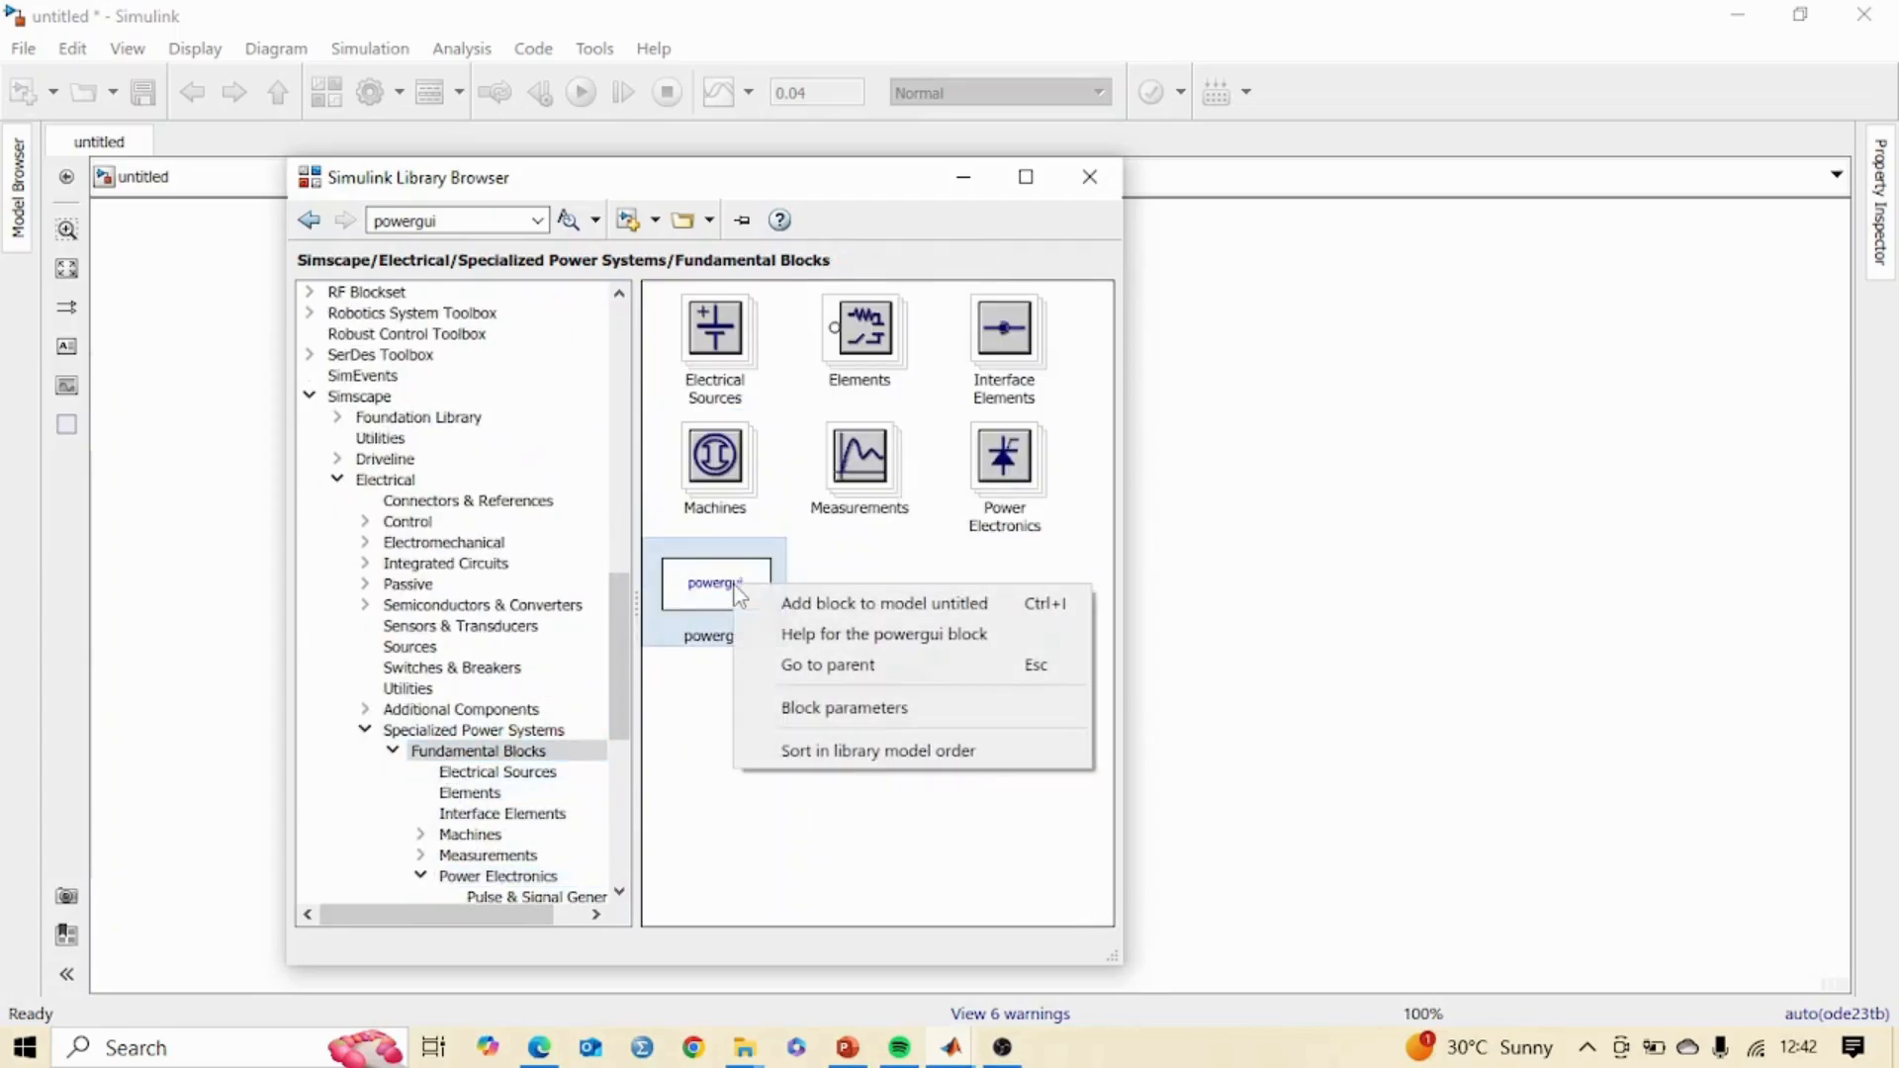
left_click(815, 602)
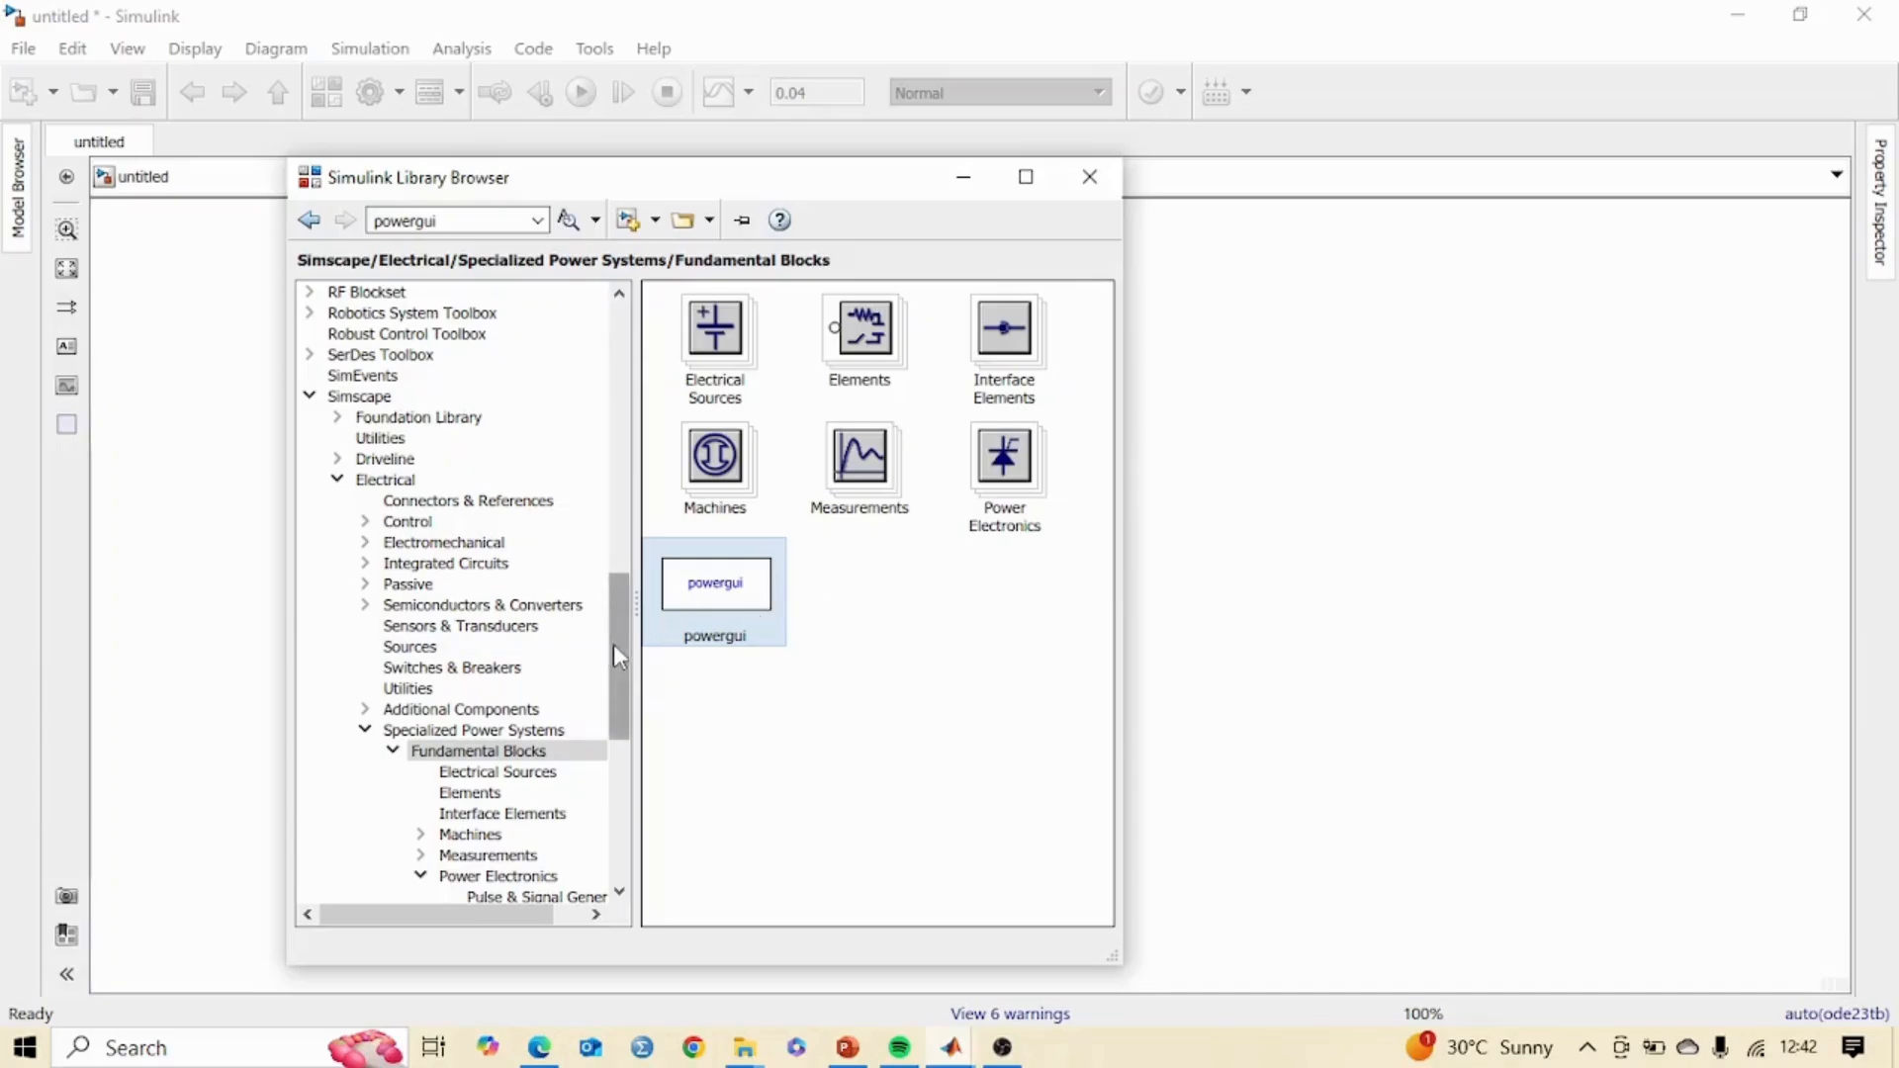
Add a Scope from Simulink's Commonly Used Blocks library to the model.
left_click_drag(617, 644, 616, 374)
left_click(465, 313)
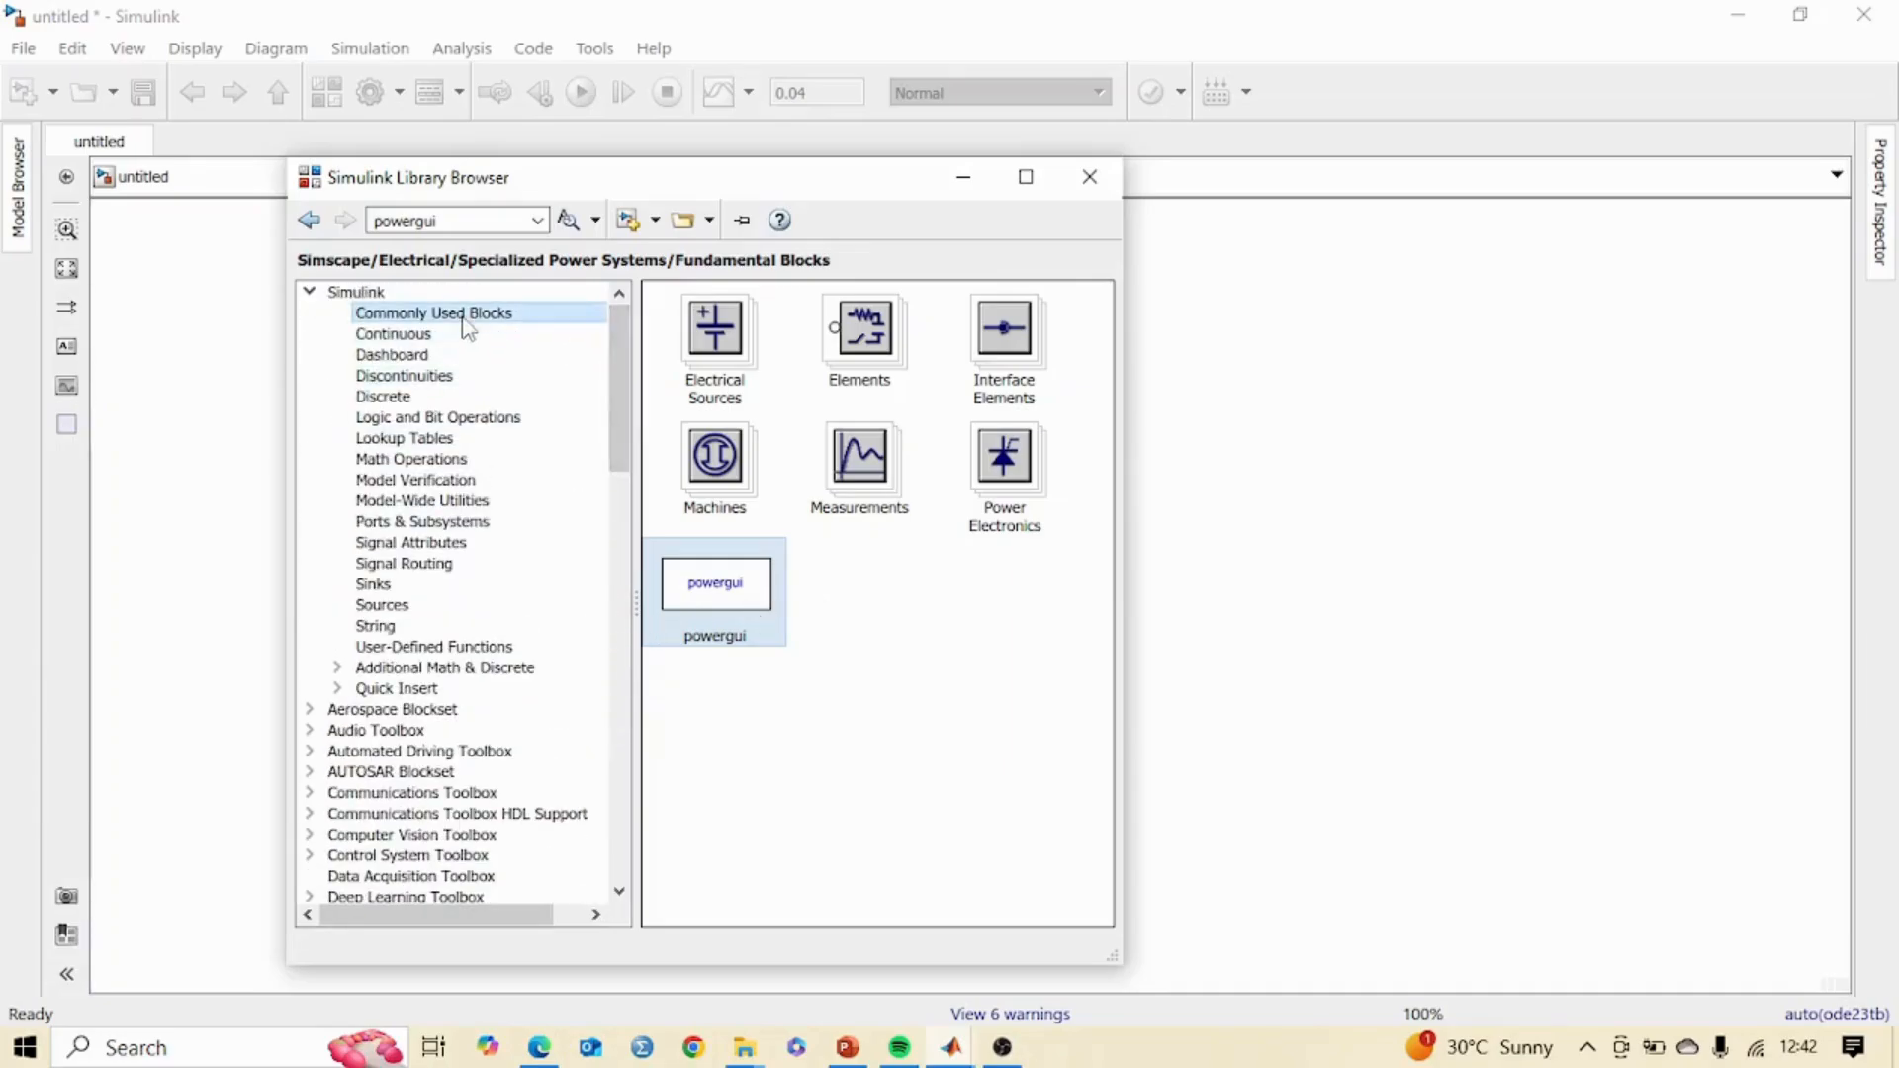
scroll(959, 742, "down", 5)
left_click(874, 614)
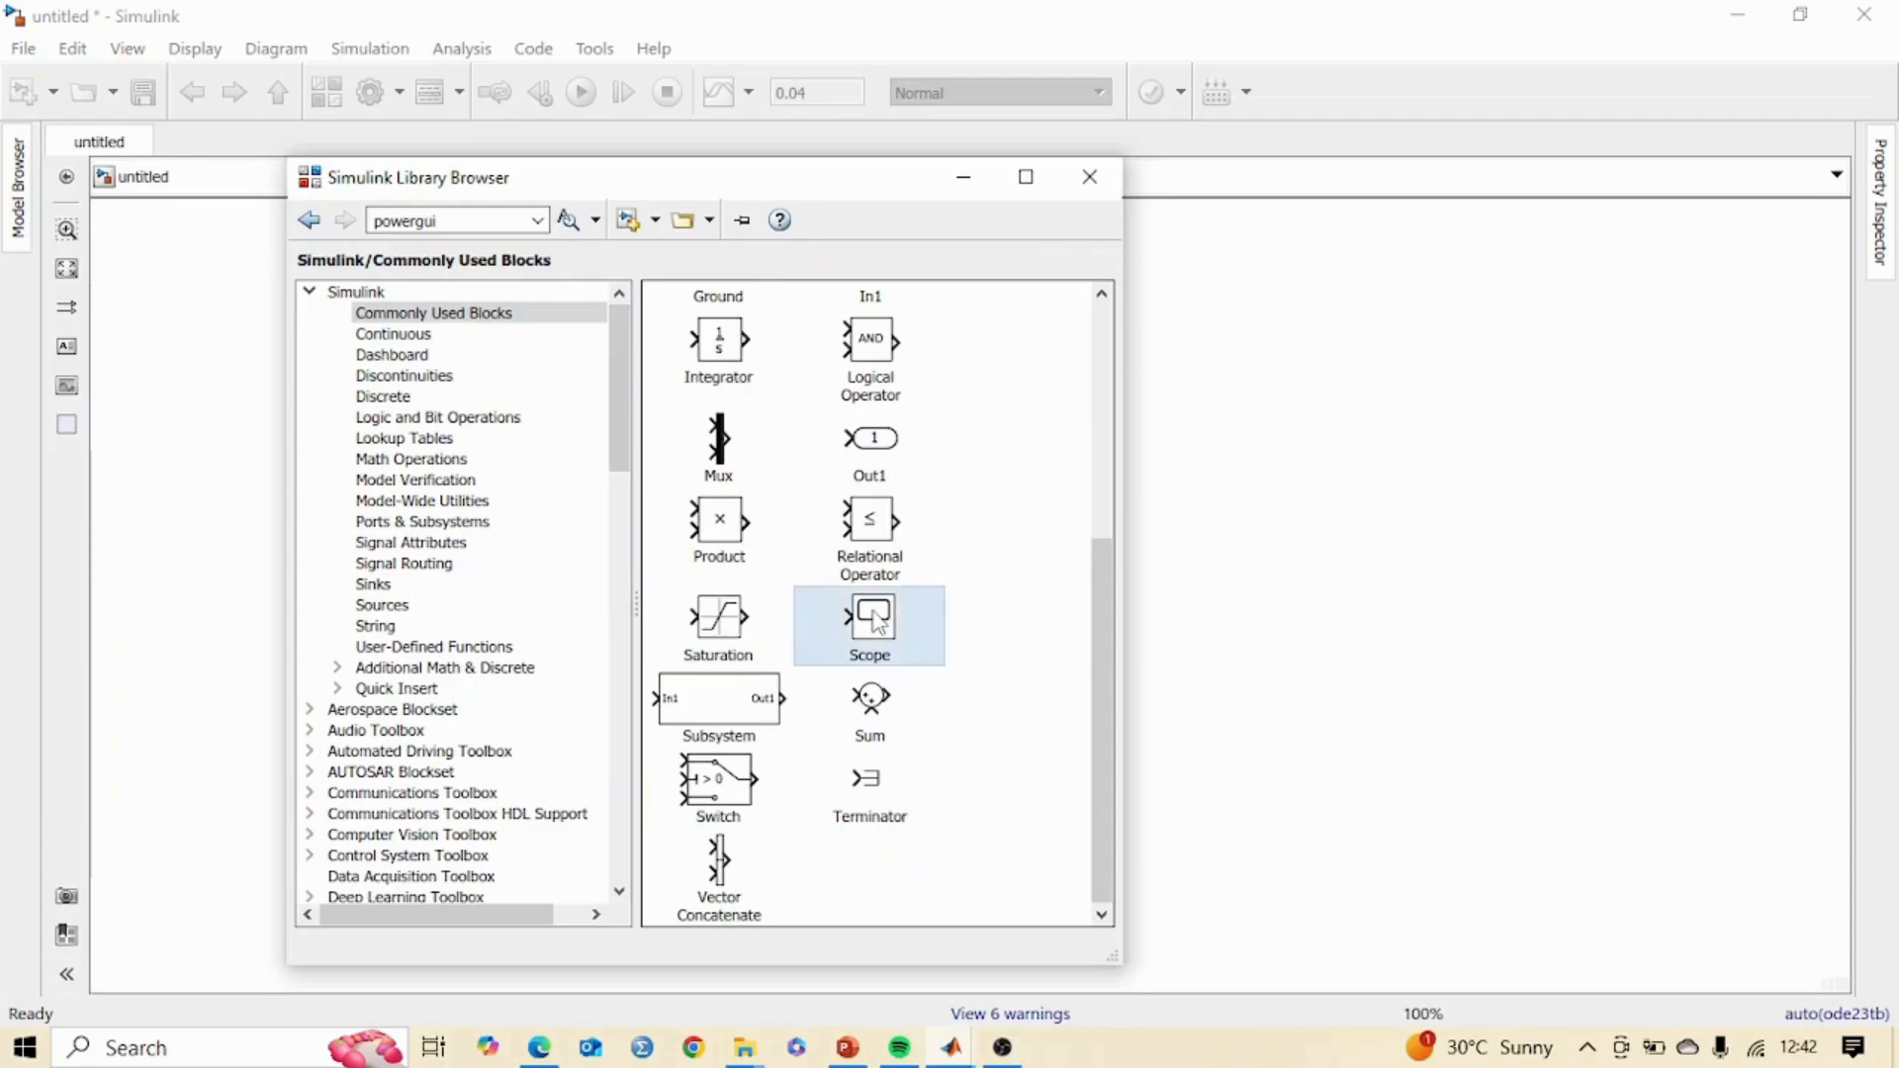
right_click(875, 613)
left_click(983, 625)
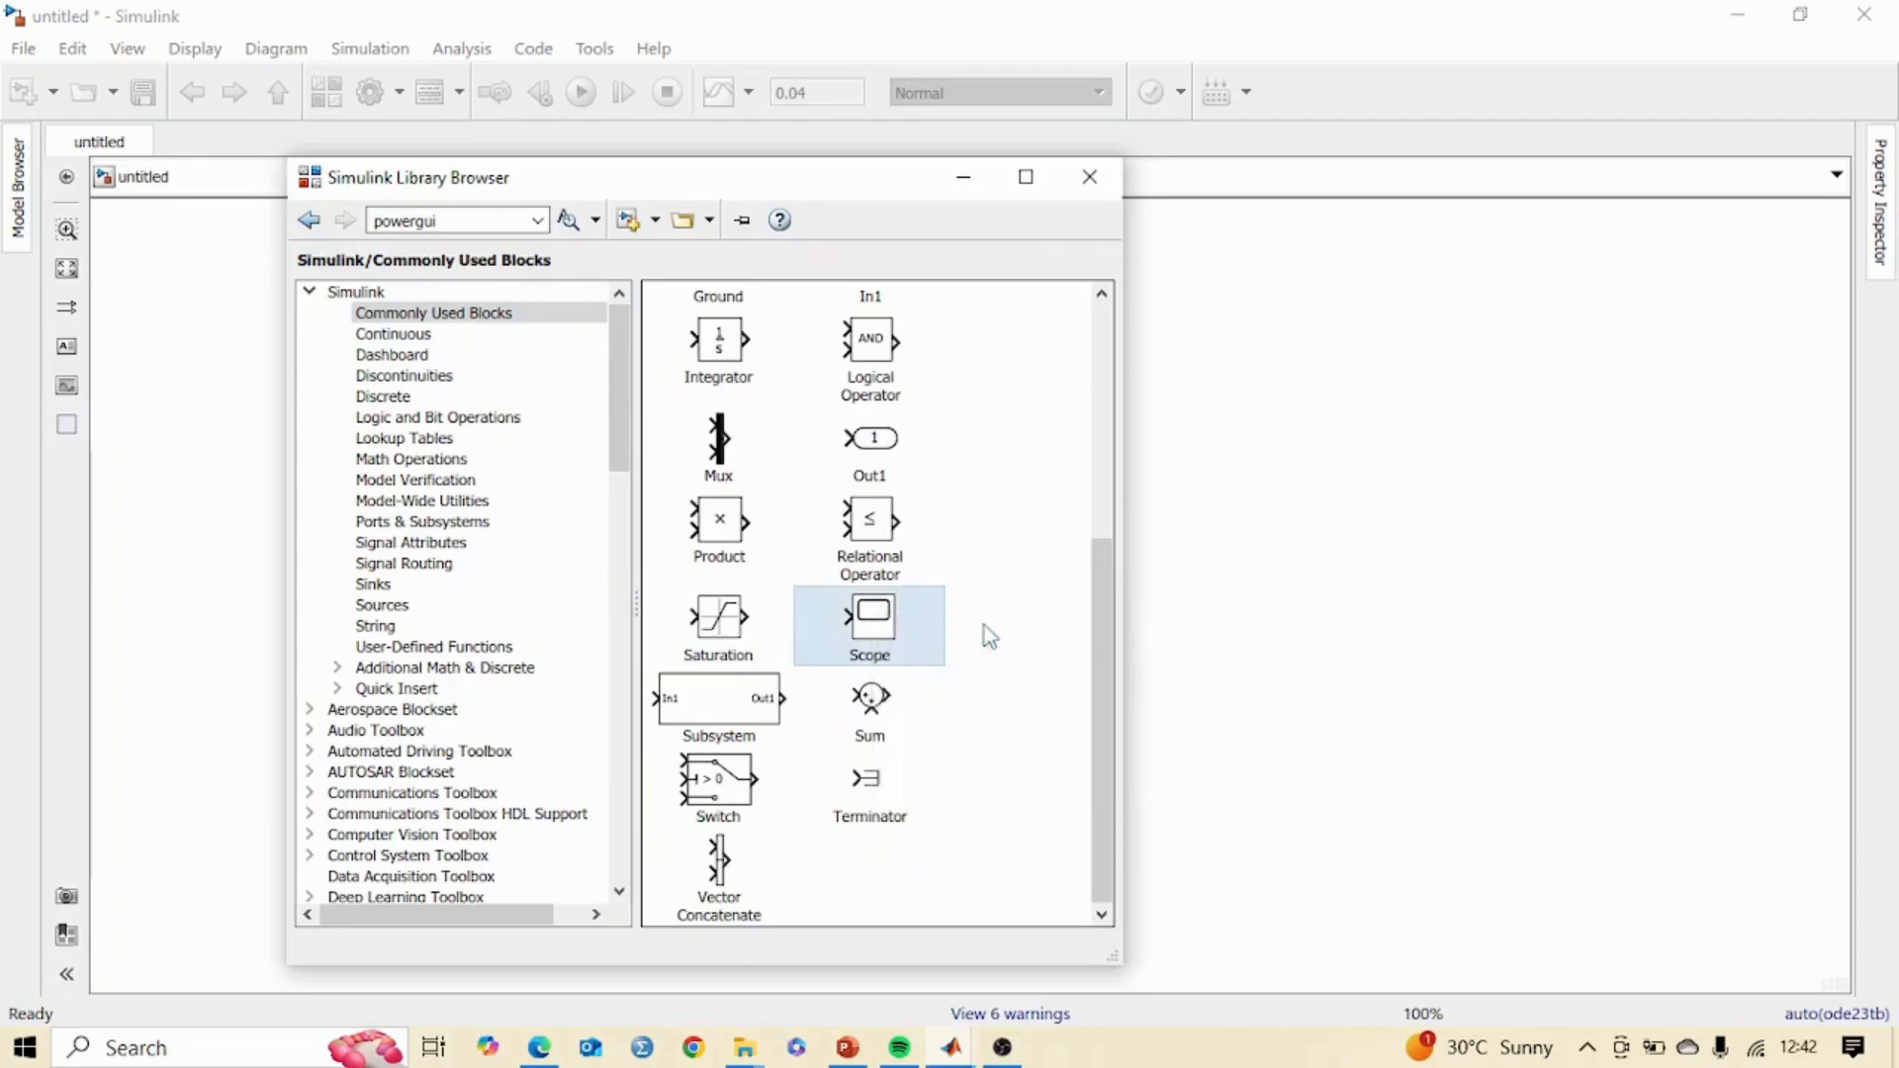
Minimize the library browser and spread the stacked blocks across the canvas, with the source and voltage measurement opposite the load and scope.
left_click(964, 176)
left_click_drag(992, 589, 1470, 528)
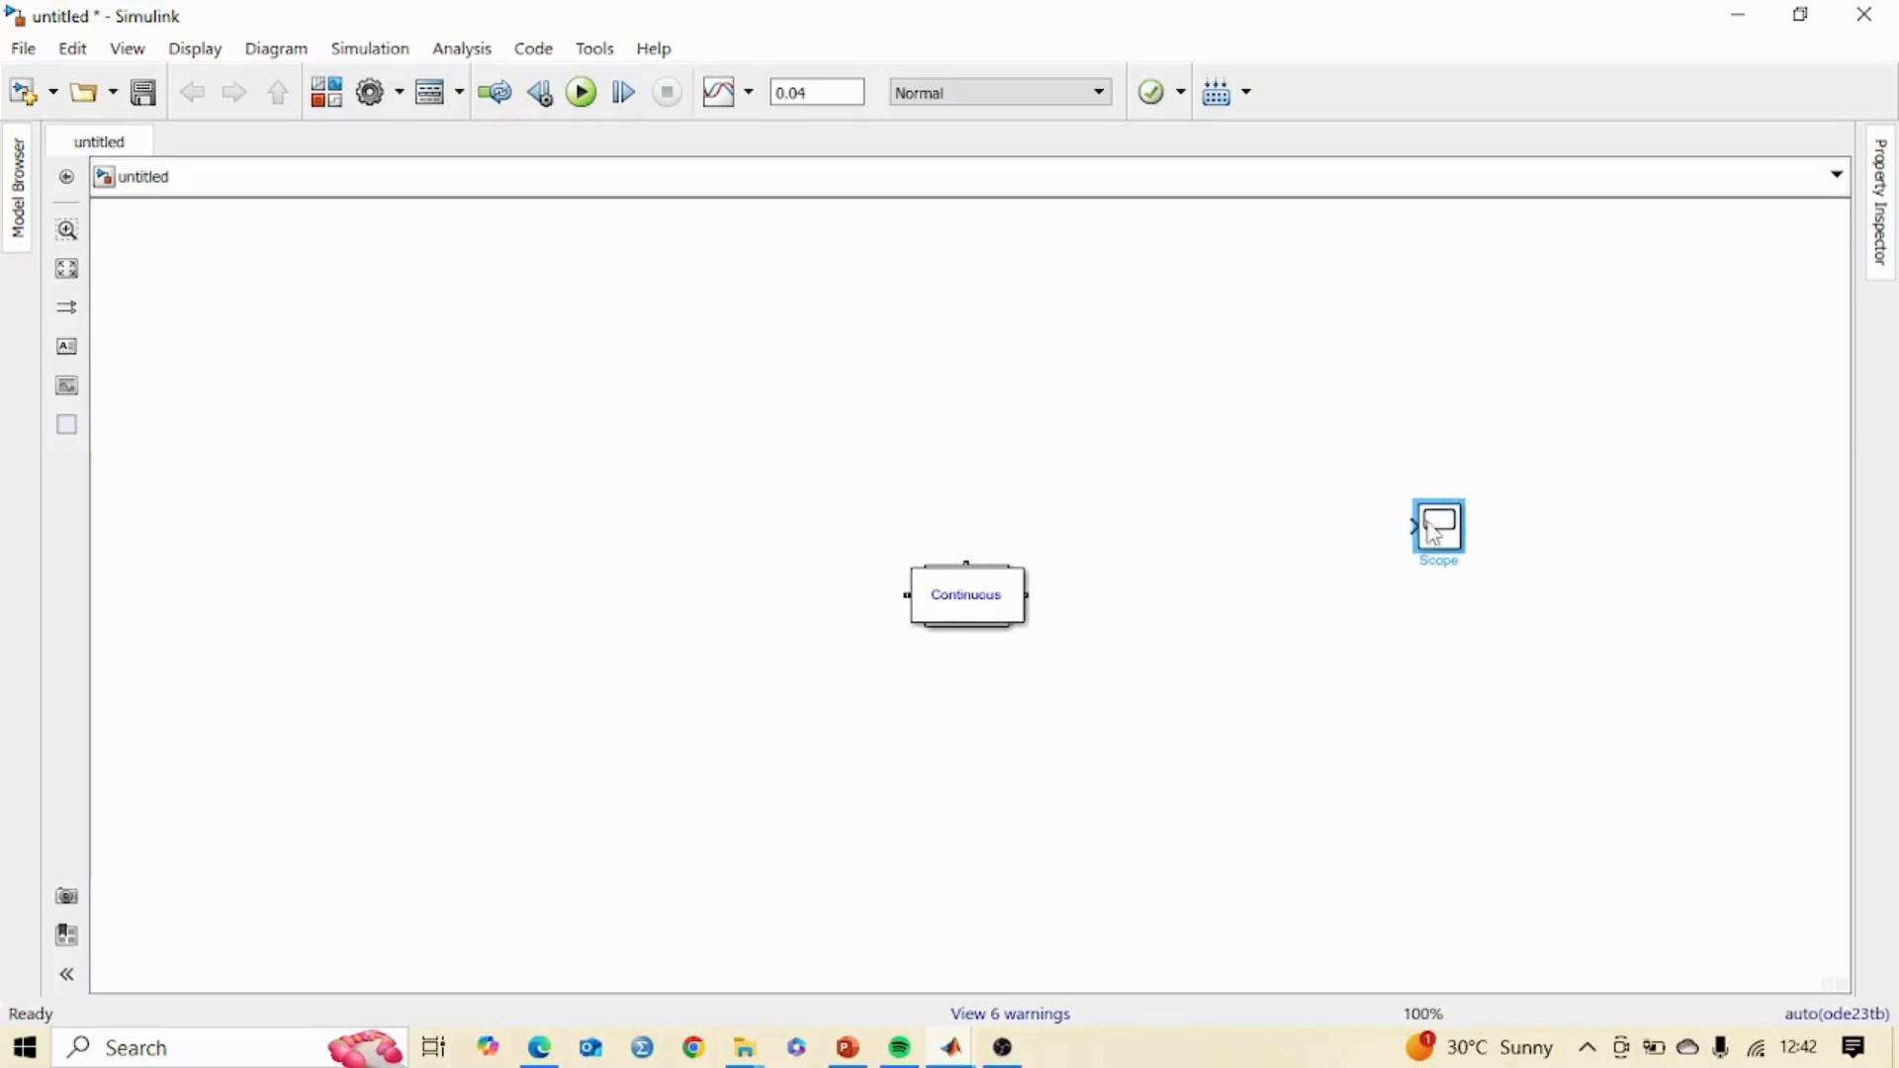
left_click_drag(956, 592, 178, 301)
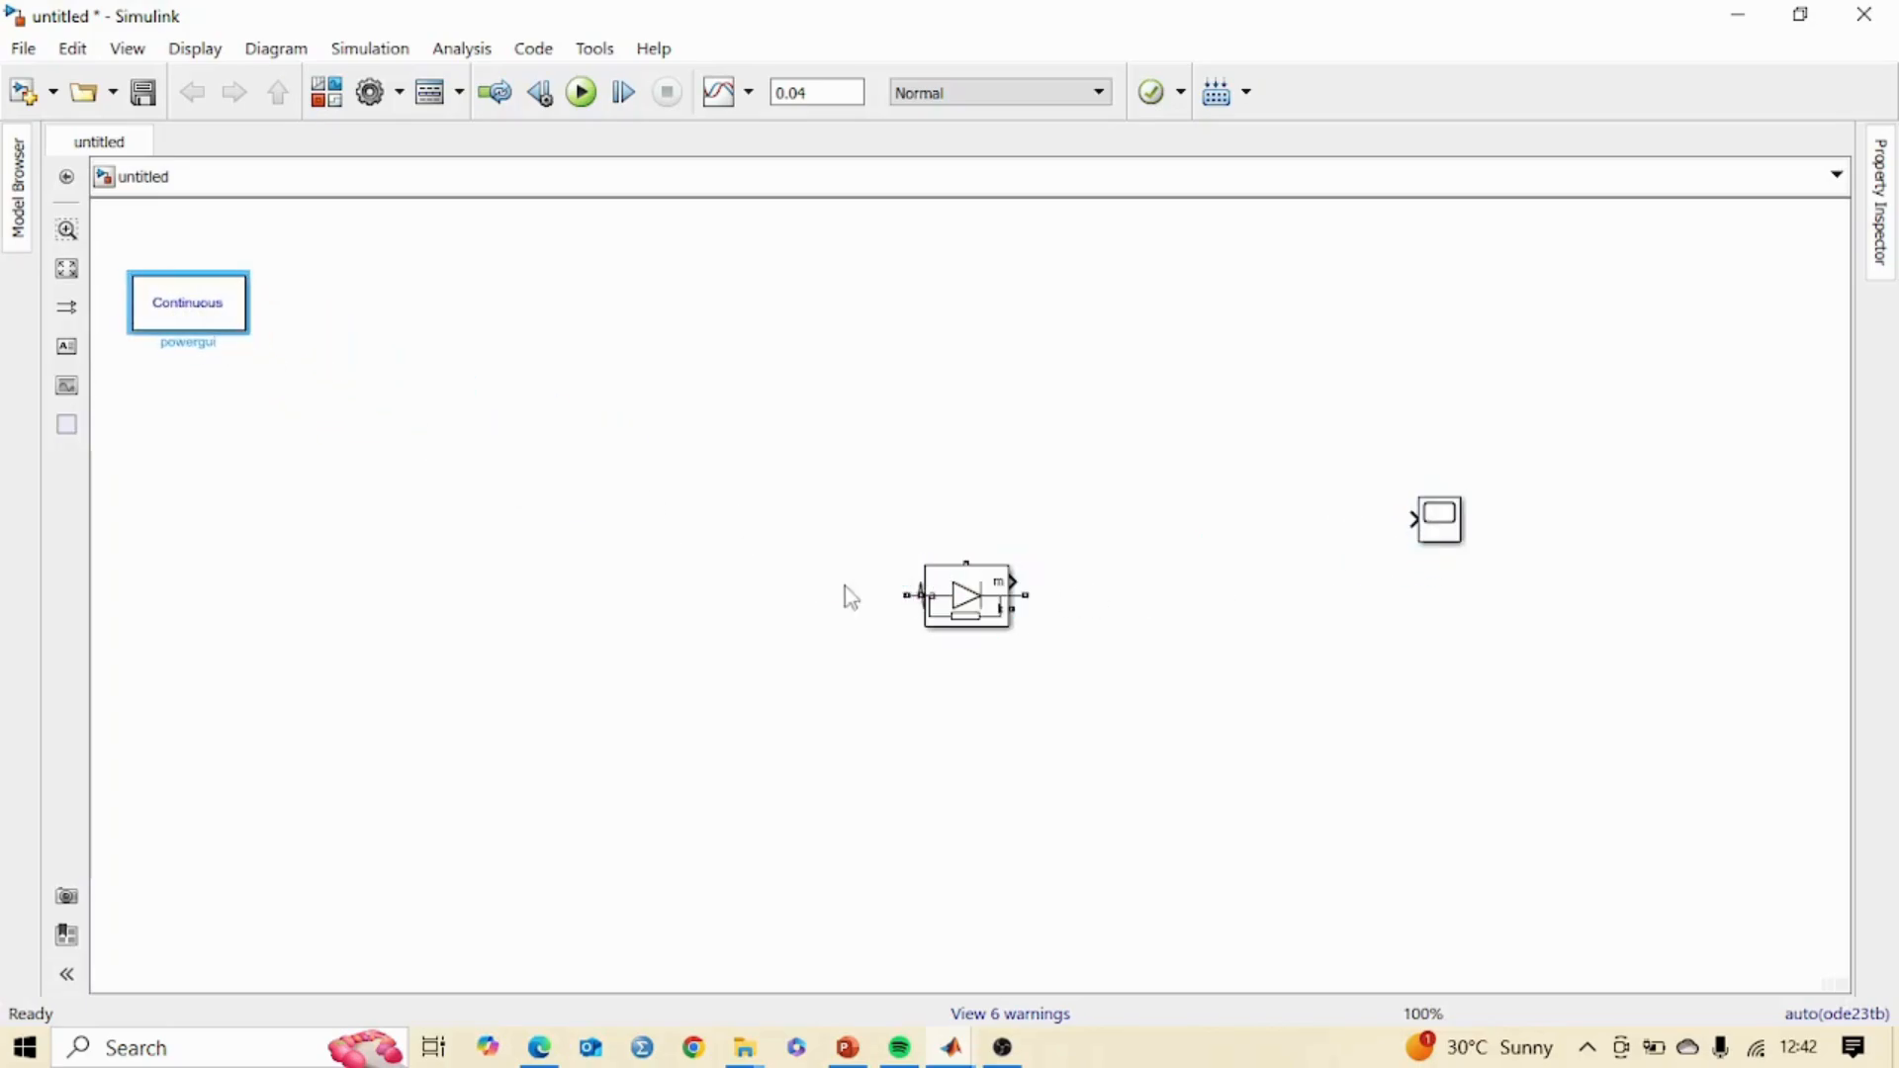
left_click_drag(975, 603, 732, 500)
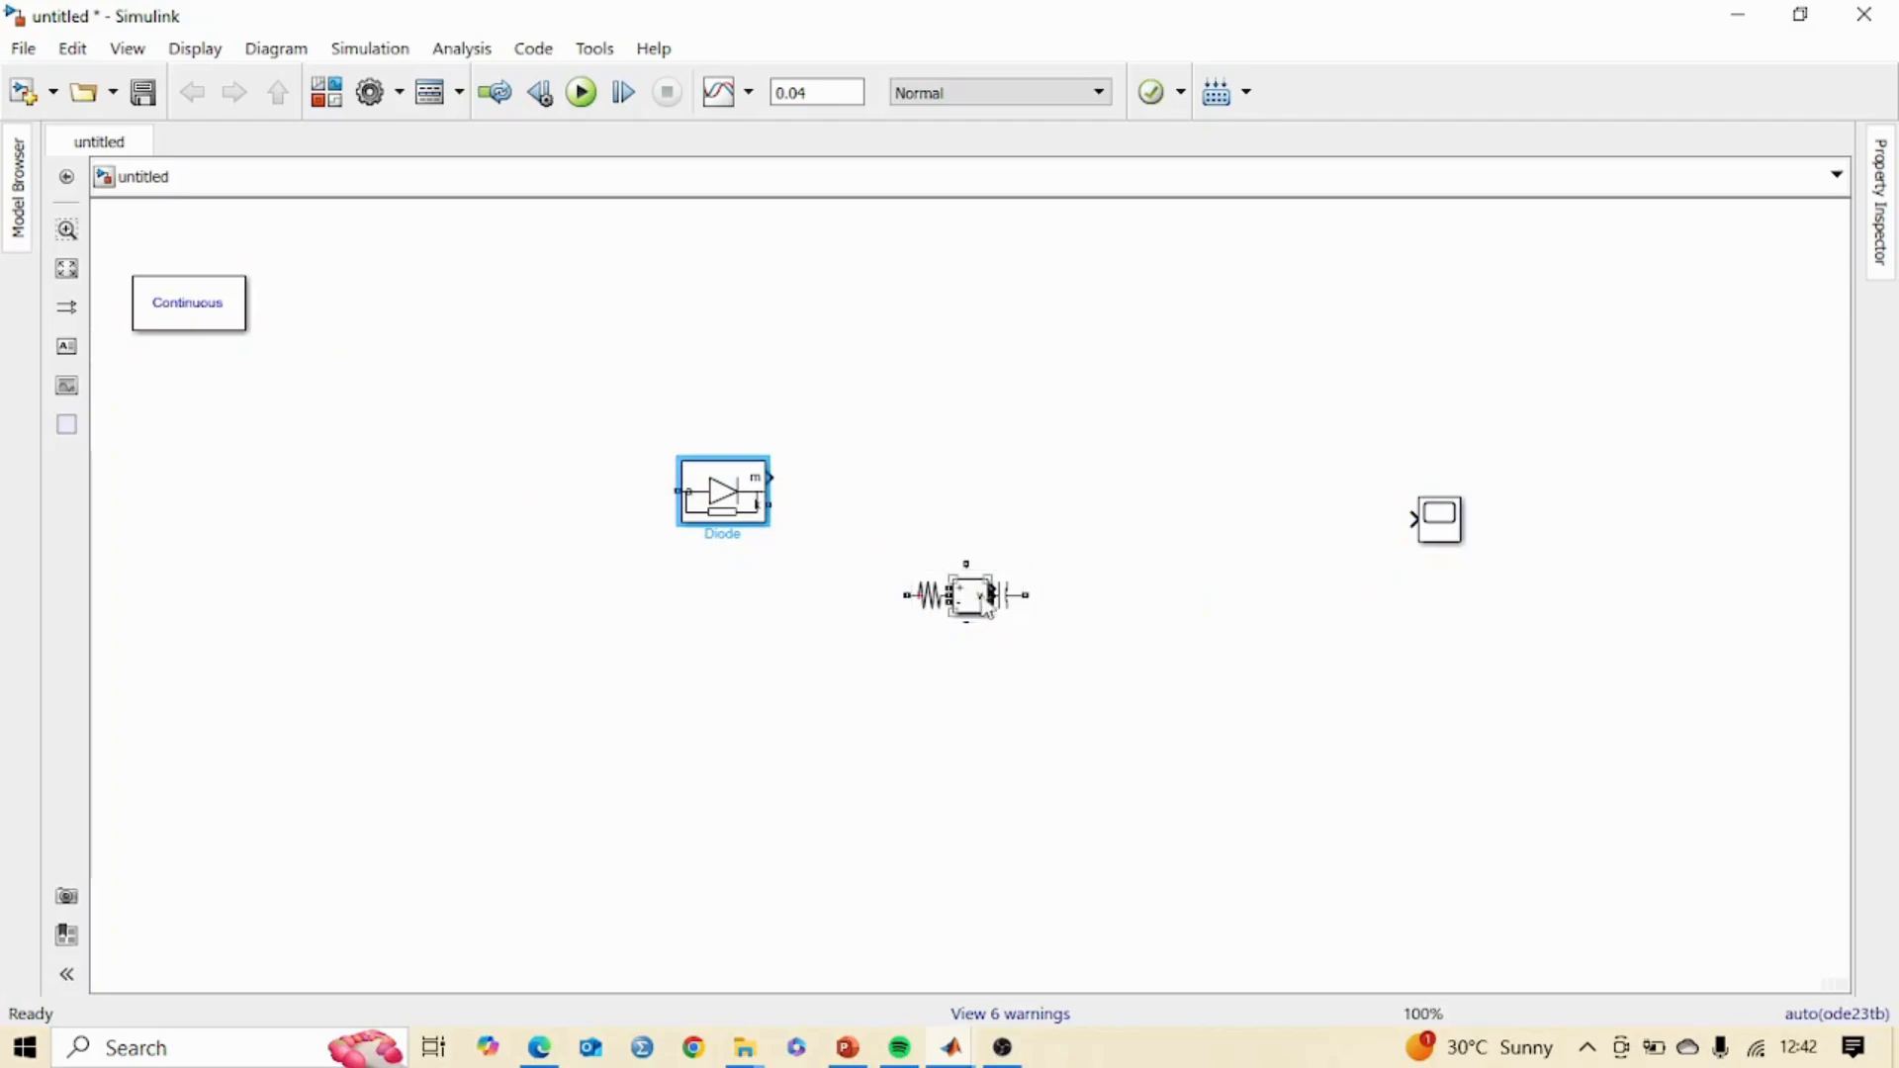
left_click_drag(970, 599, 509, 619)
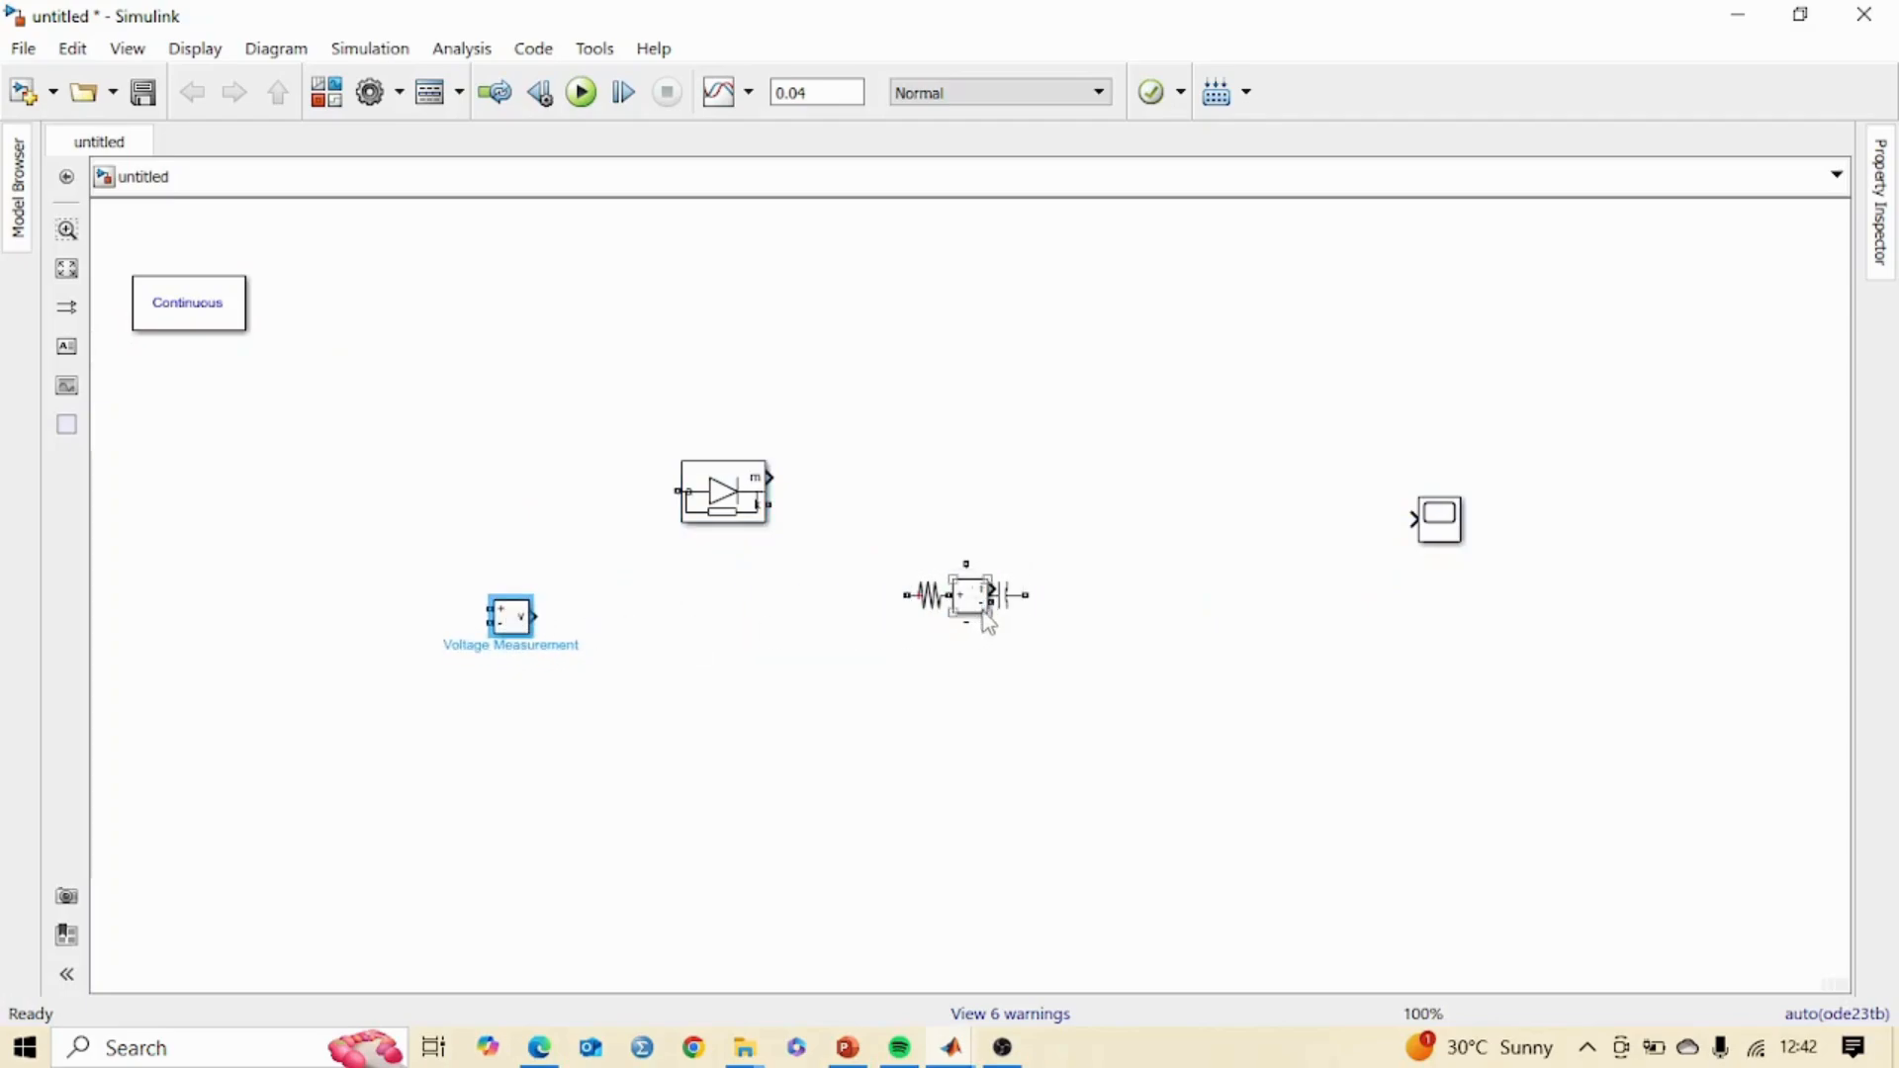
left_click_drag(989, 605, 1230, 678)
left_click_drag(981, 625, 404, 647)
Rotate the Series RLC Branch upright, set its branch type to R and its resistance to 25 ohms.
left_click(1236, 684)
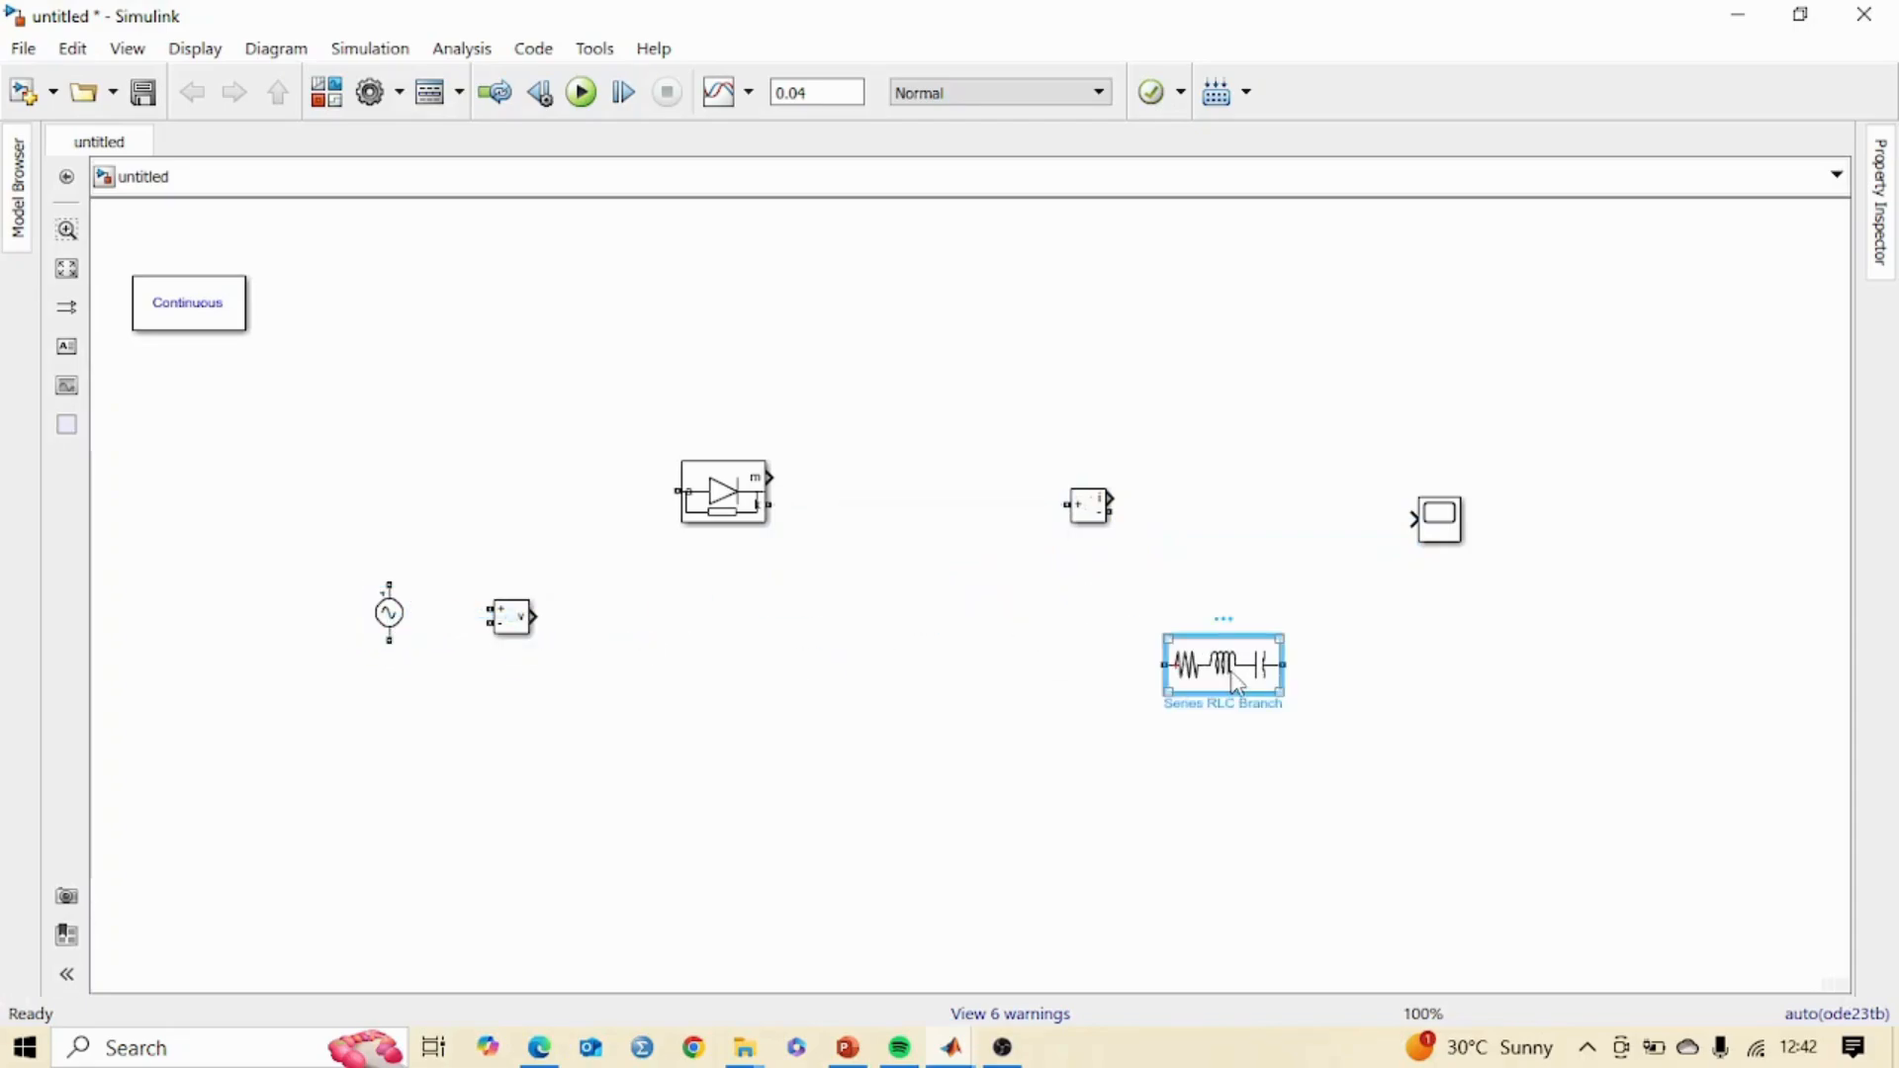
key("ctrl+r")
double_click(1233, 676)
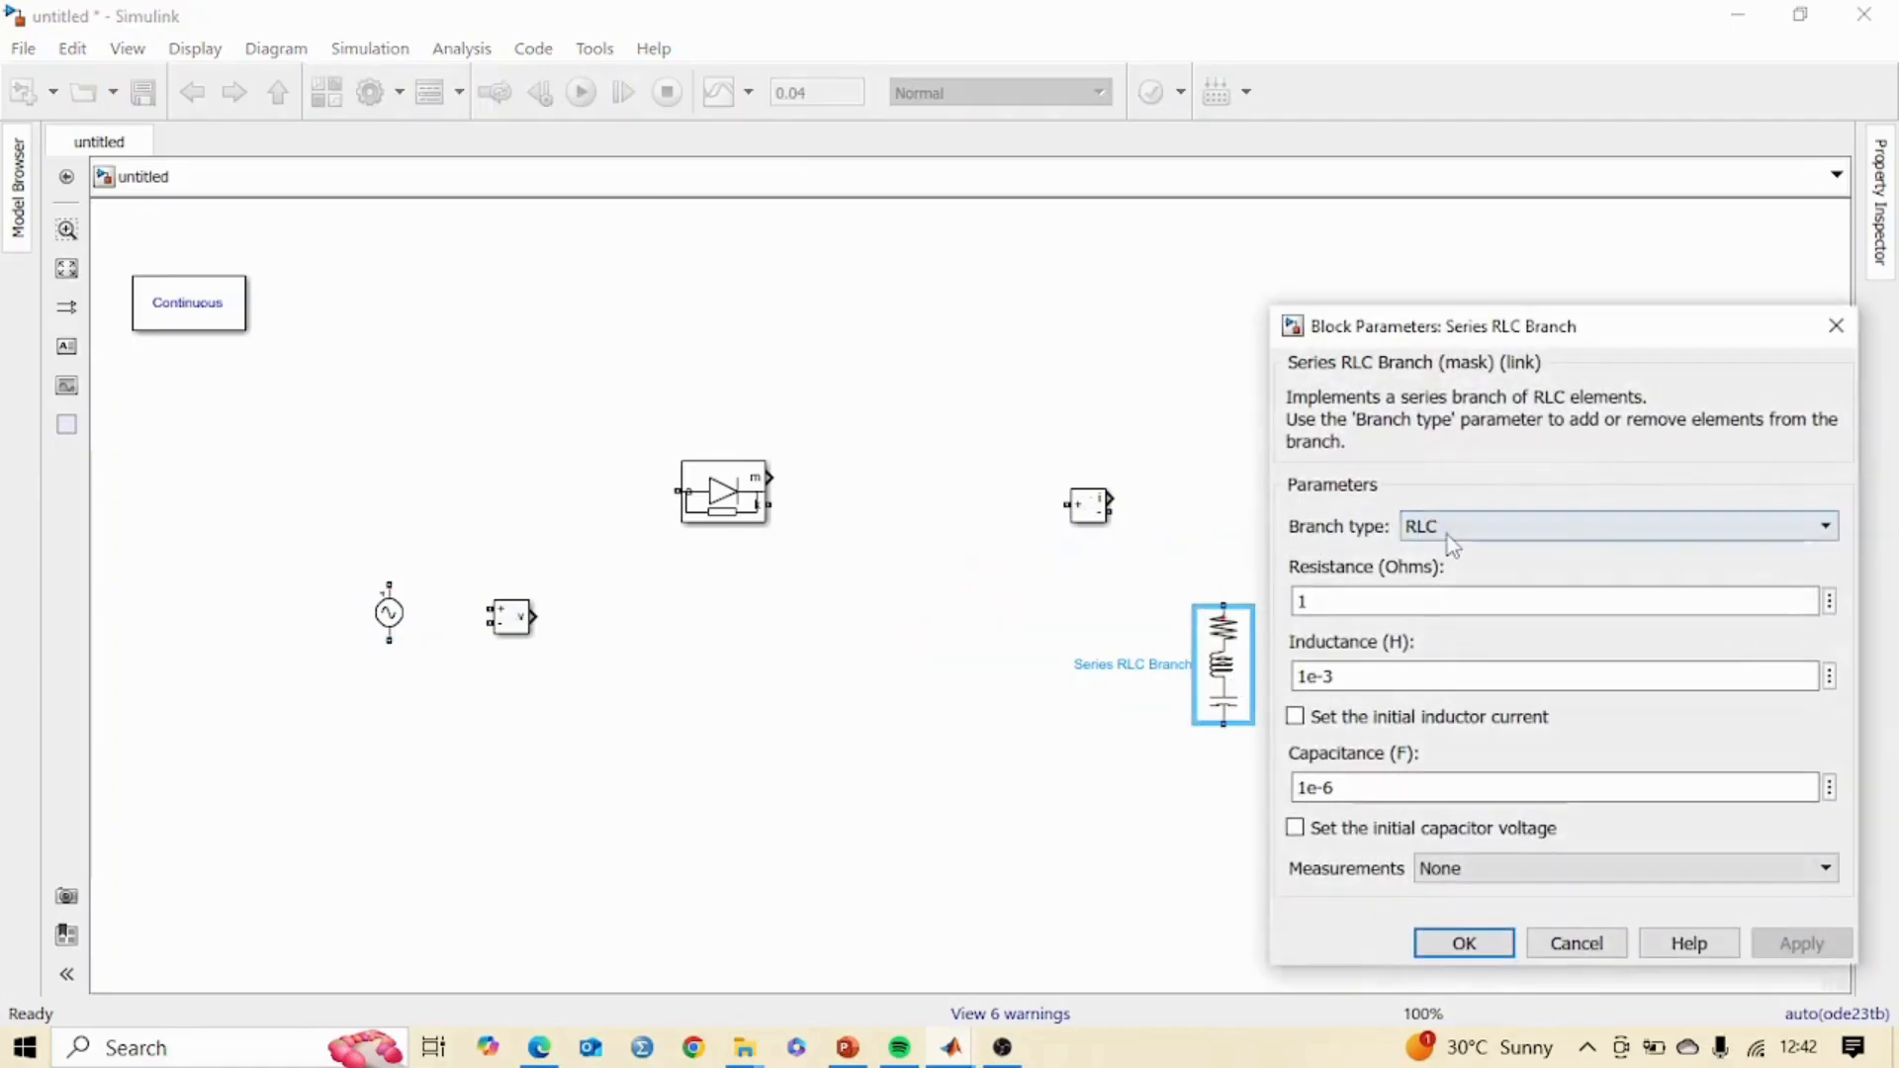
left_click(1446, 525)
left_click(1417, 582)
double_click(1404, 593)
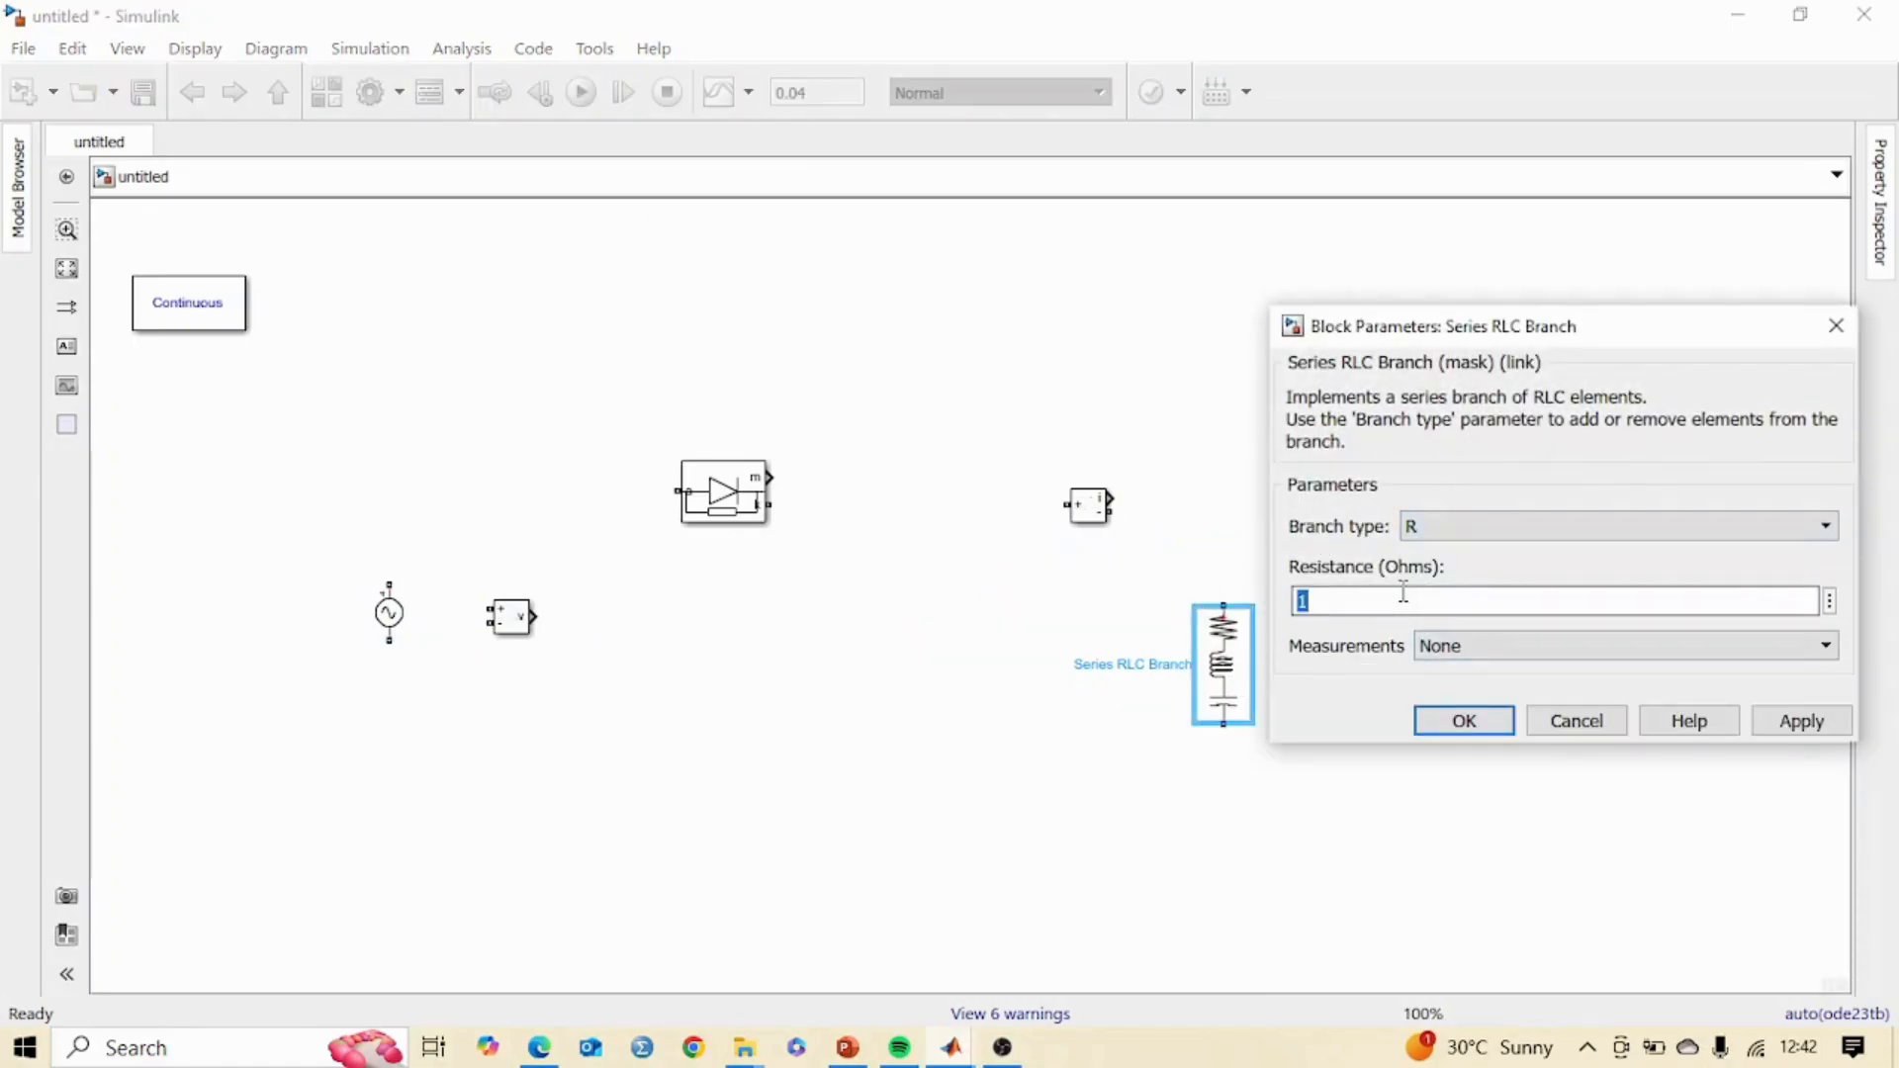
type("25")
left_click(1464, 726)
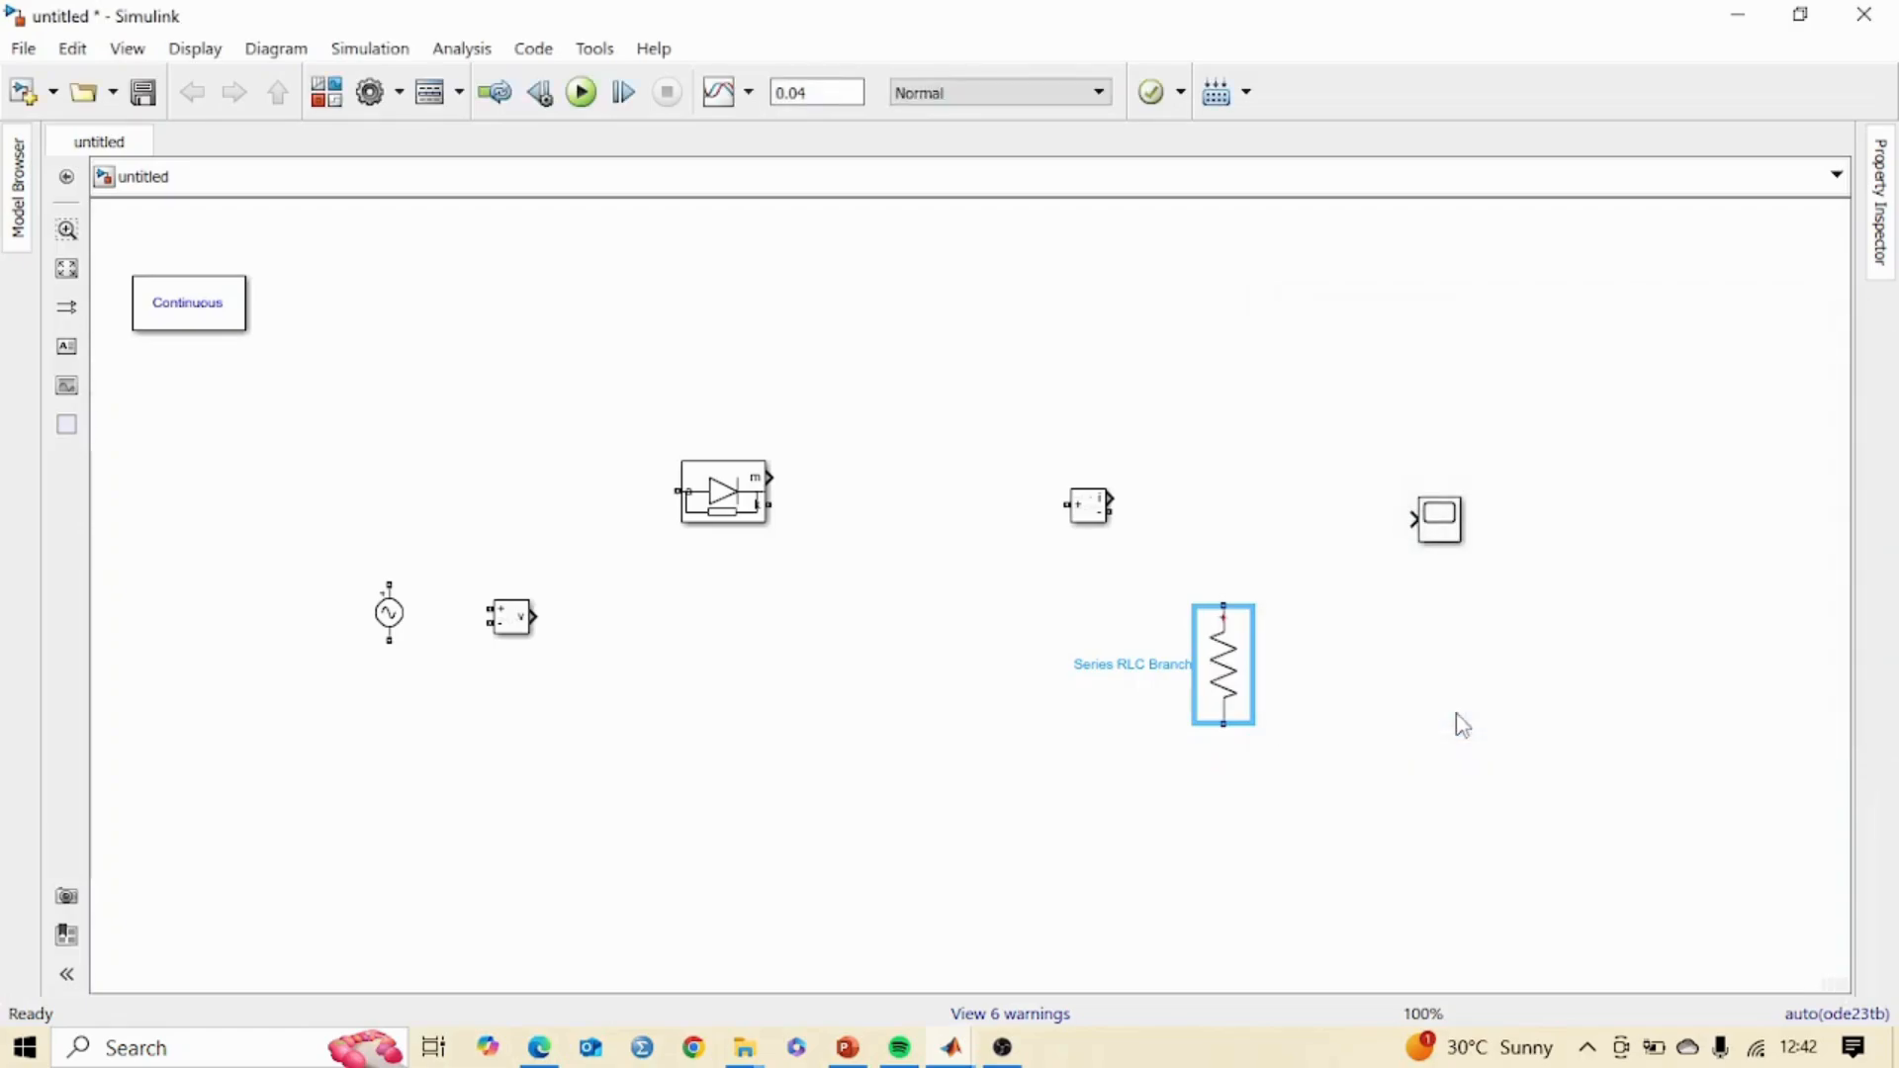
left_click(1018, 646)
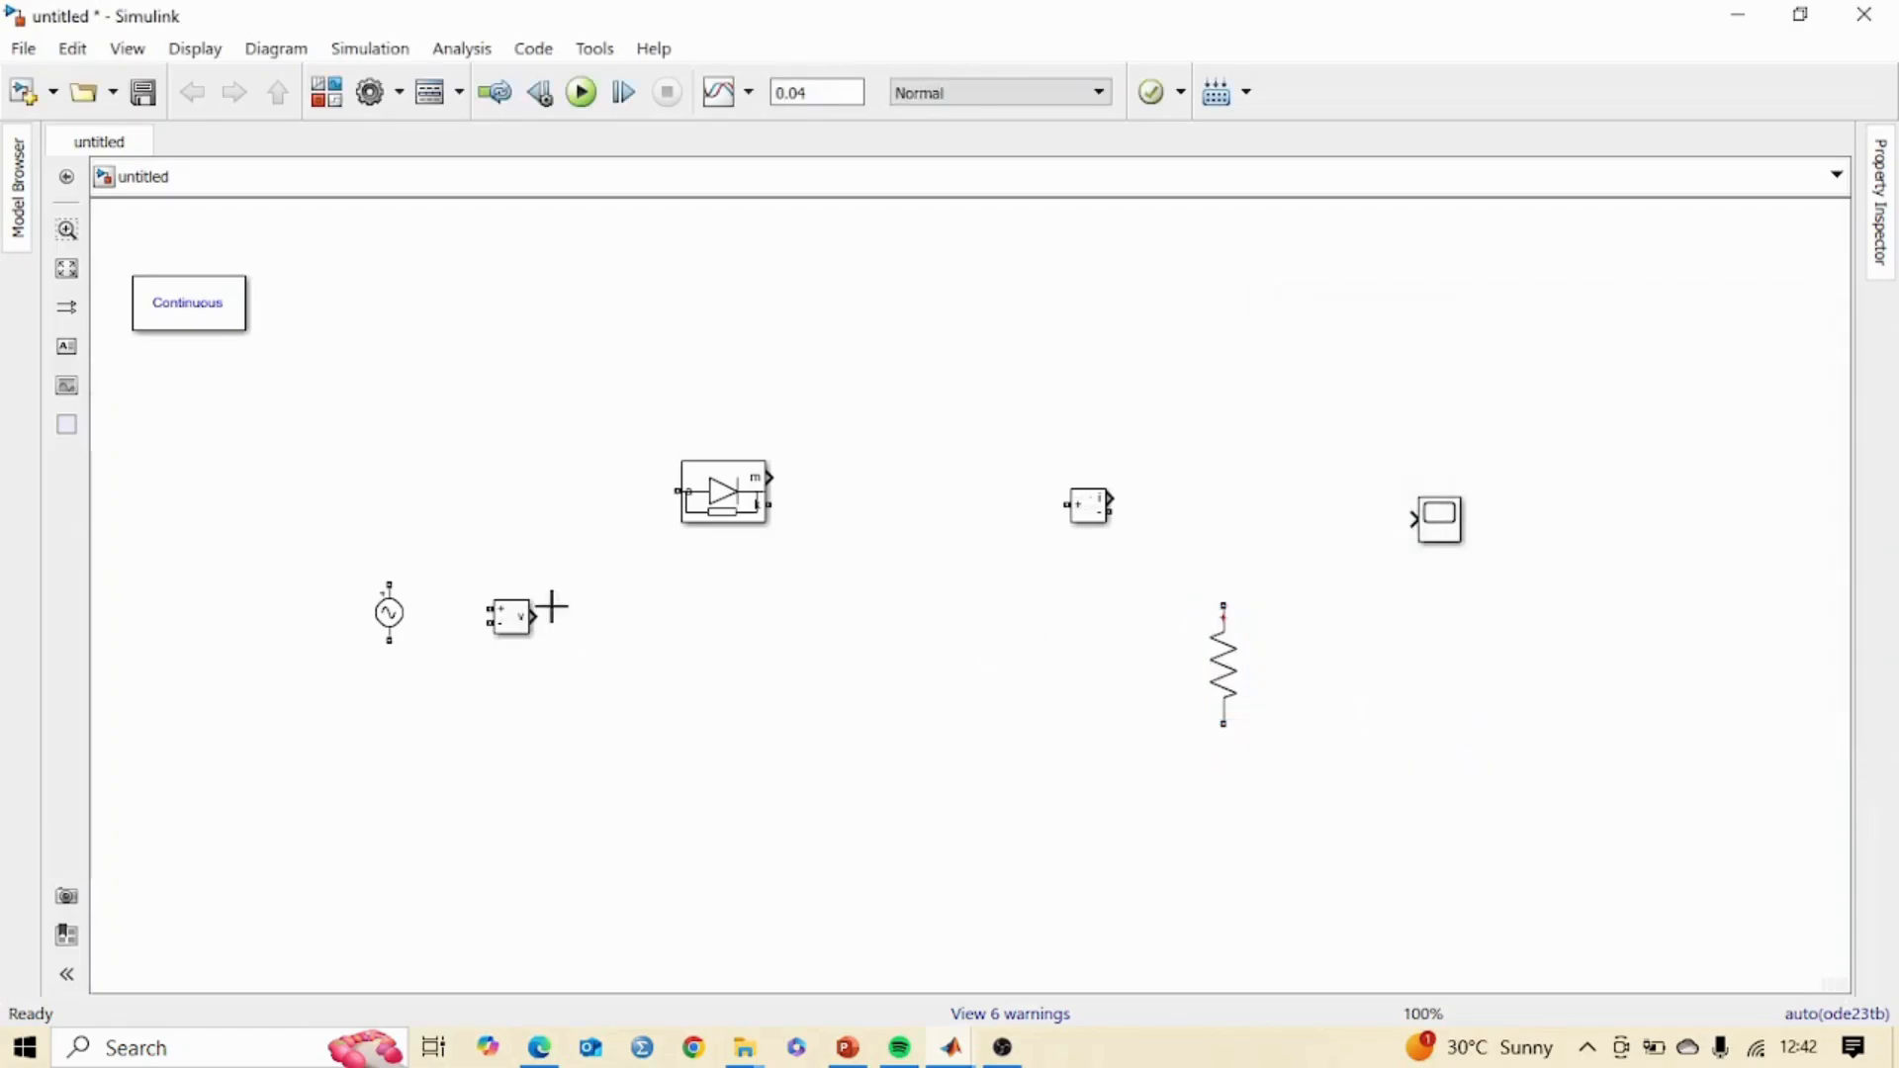
Rotate the diode three quarter turns so its symbol points upward.
left_click(736, 494)
key("ctrl+r")
key("ctrl+r")
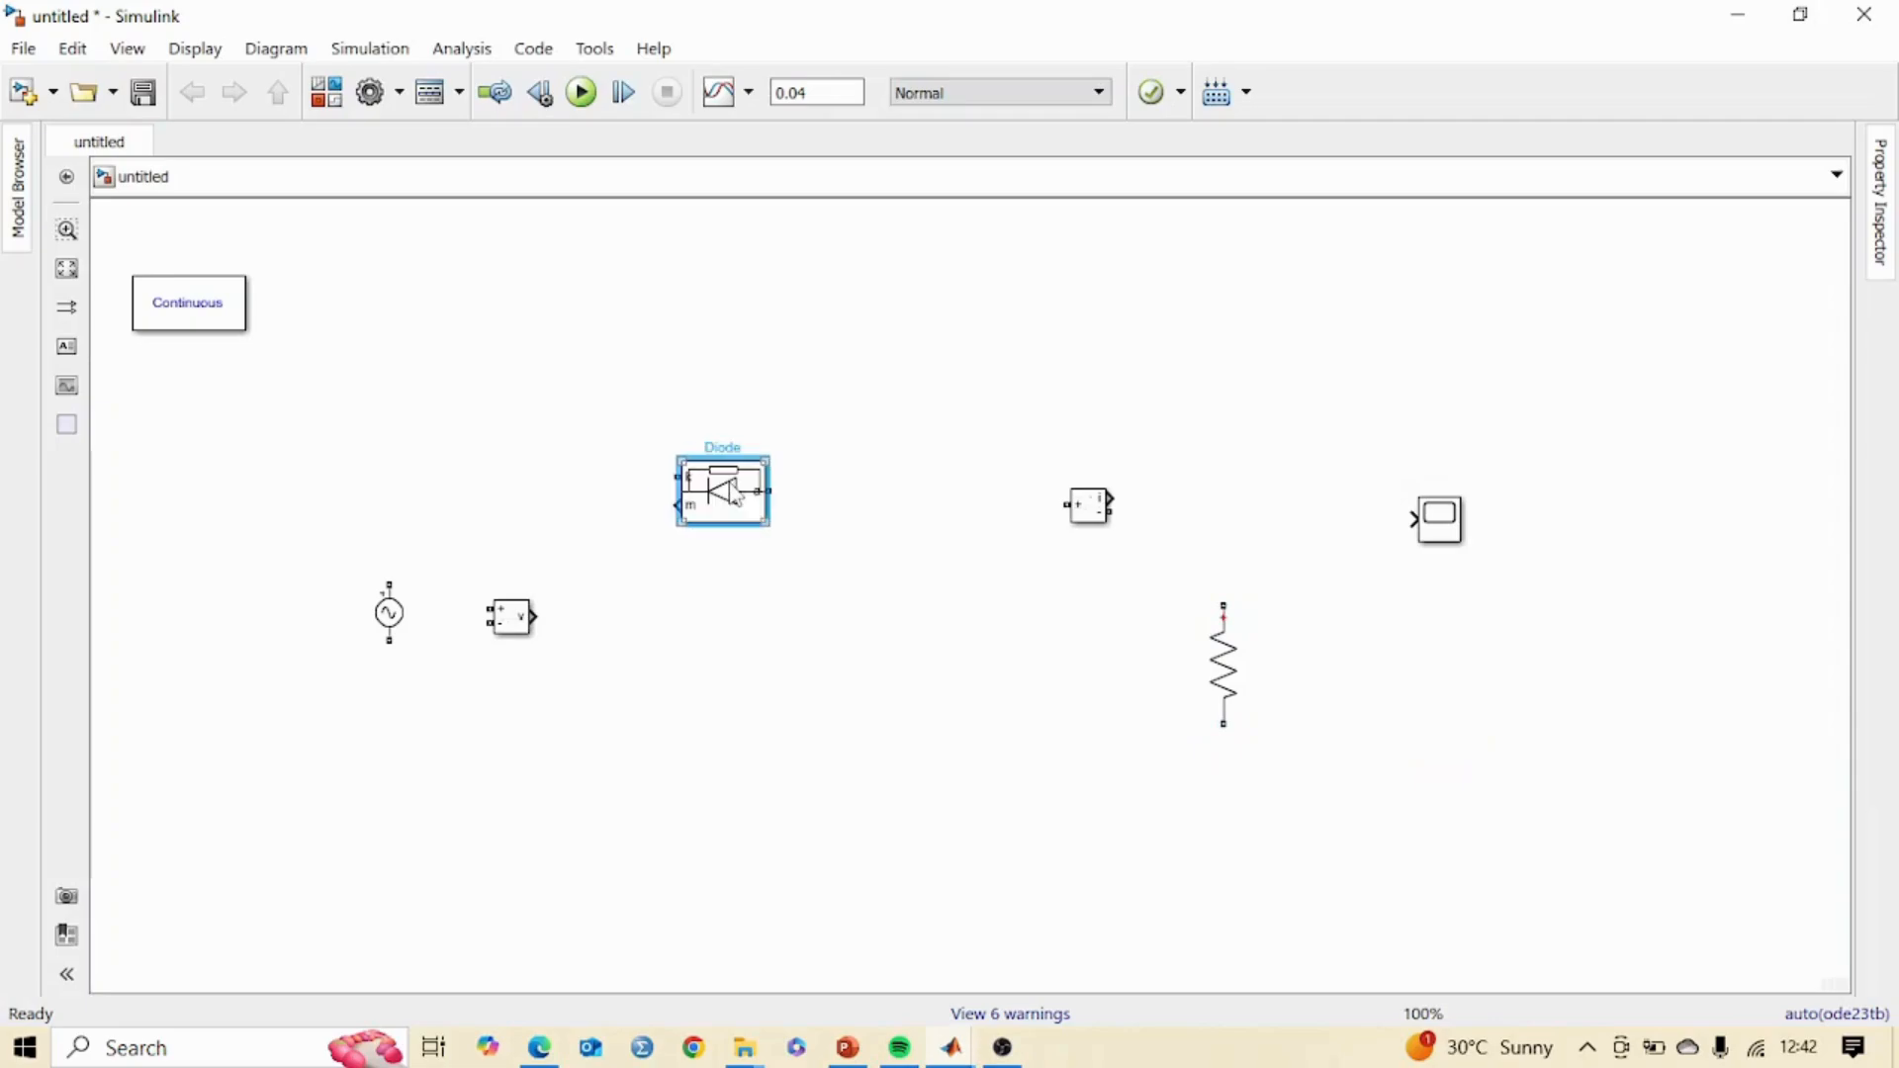
key("ctrl+r")
Place a copy of the upright diode below the original to form the first bridge leg.
key("ctrl+c")
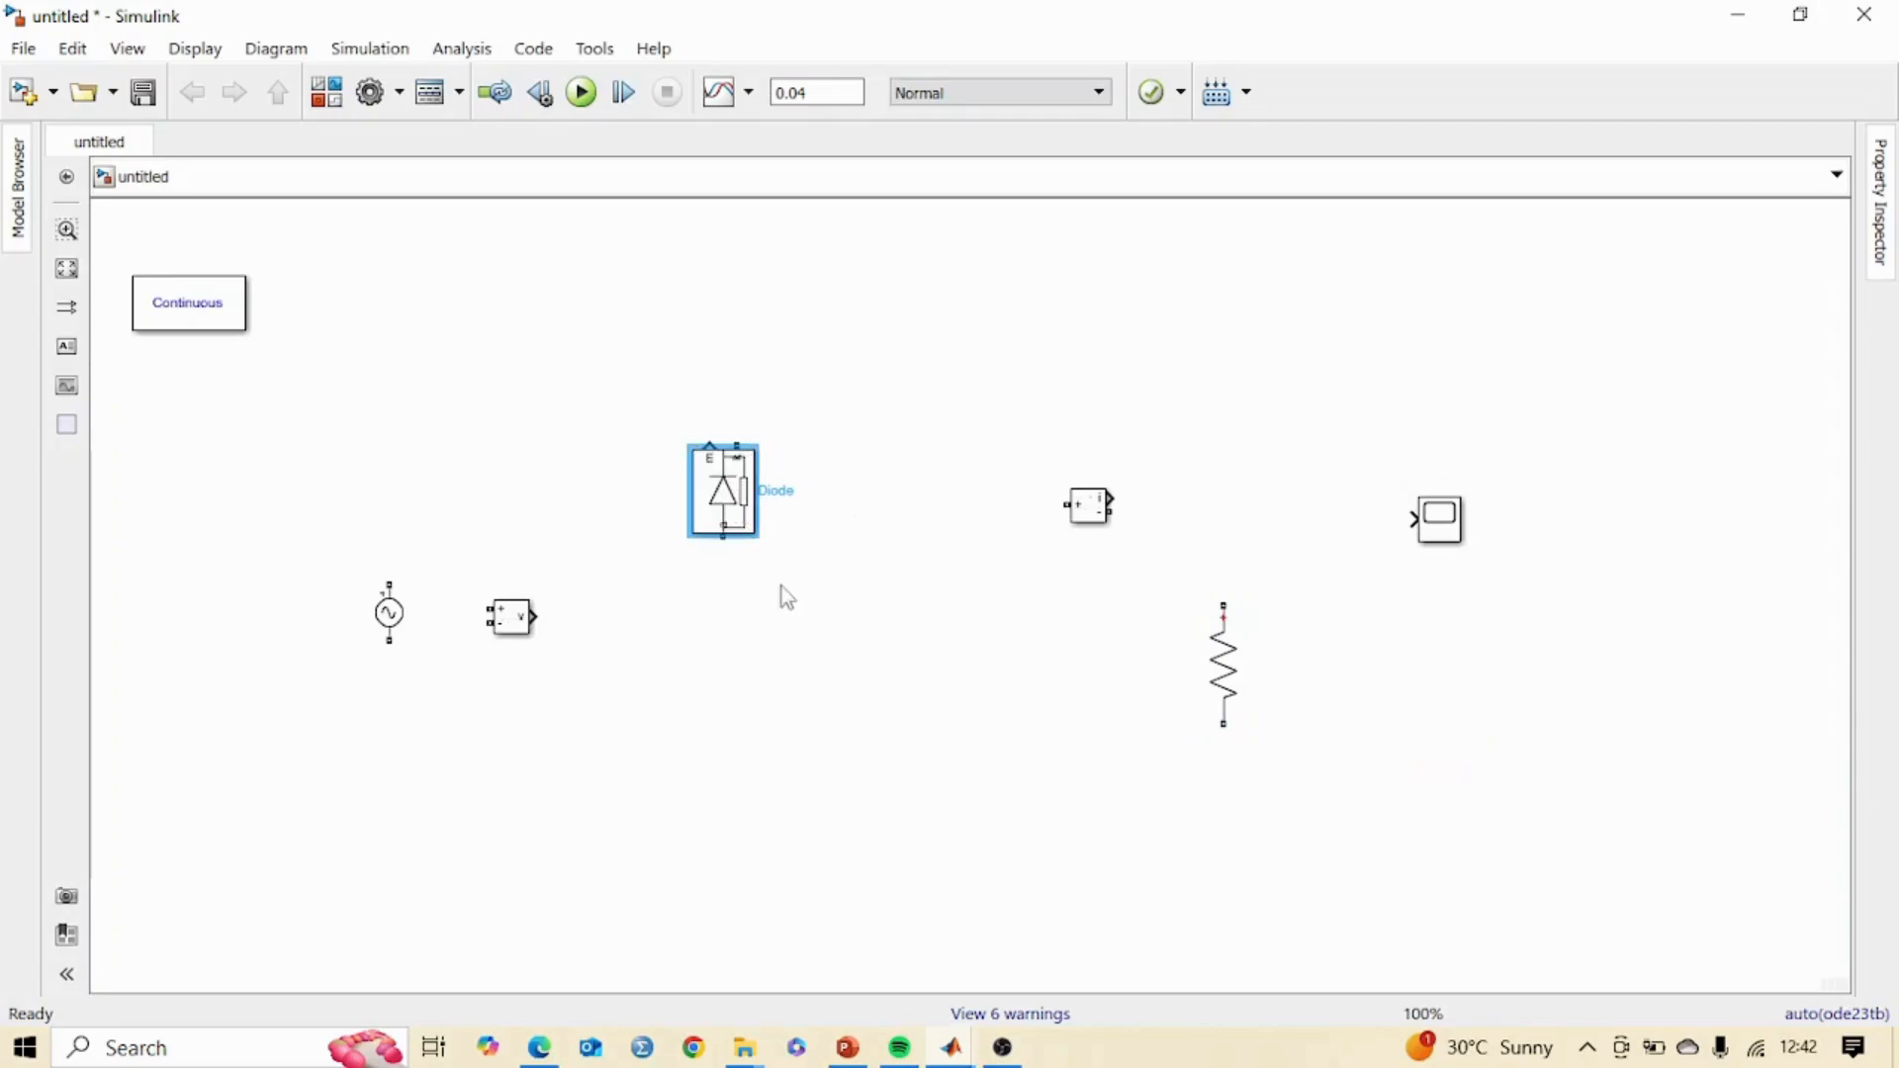
left_click(710, 691)
key("ctrl+v")
left_click_drag(754, 740, 720, 742)
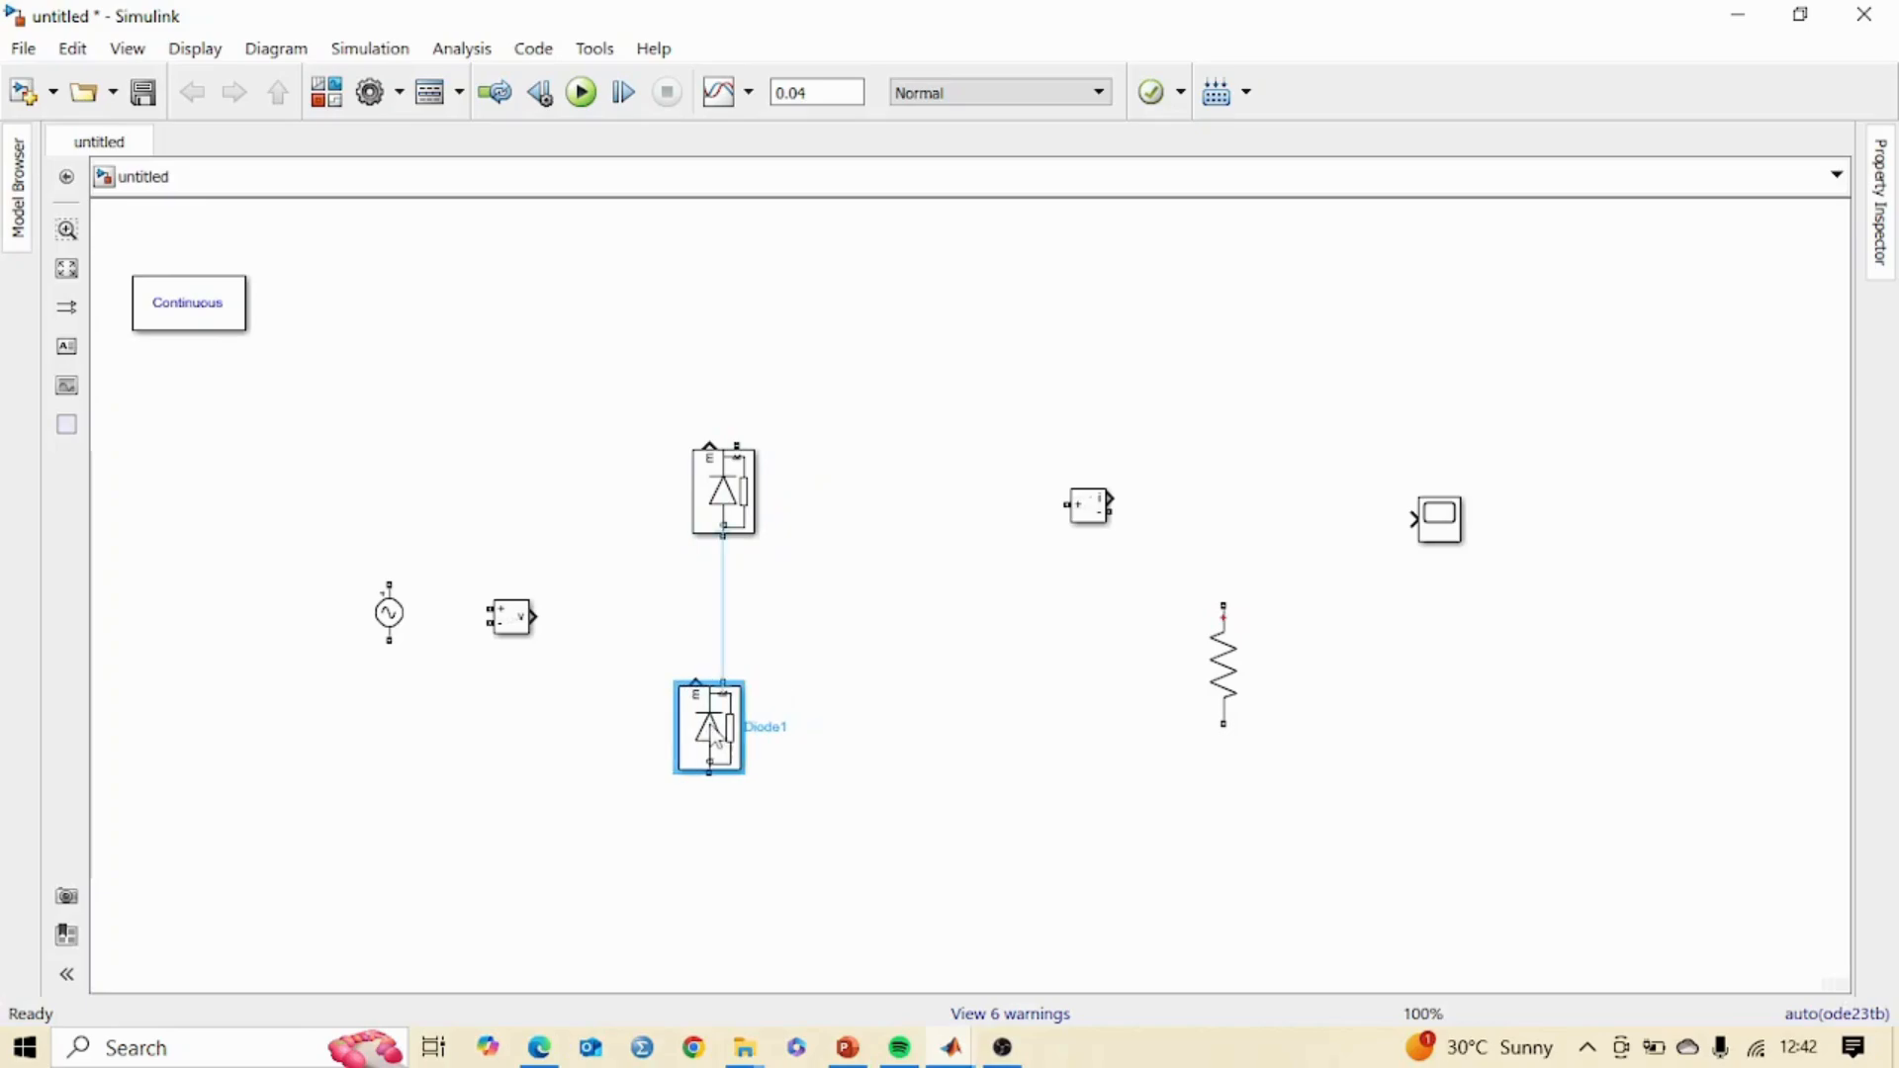
Place two more diode copies, one level with the upper diode and one level with the lower diode, for the second bridge leg.
left_click(738, 504)
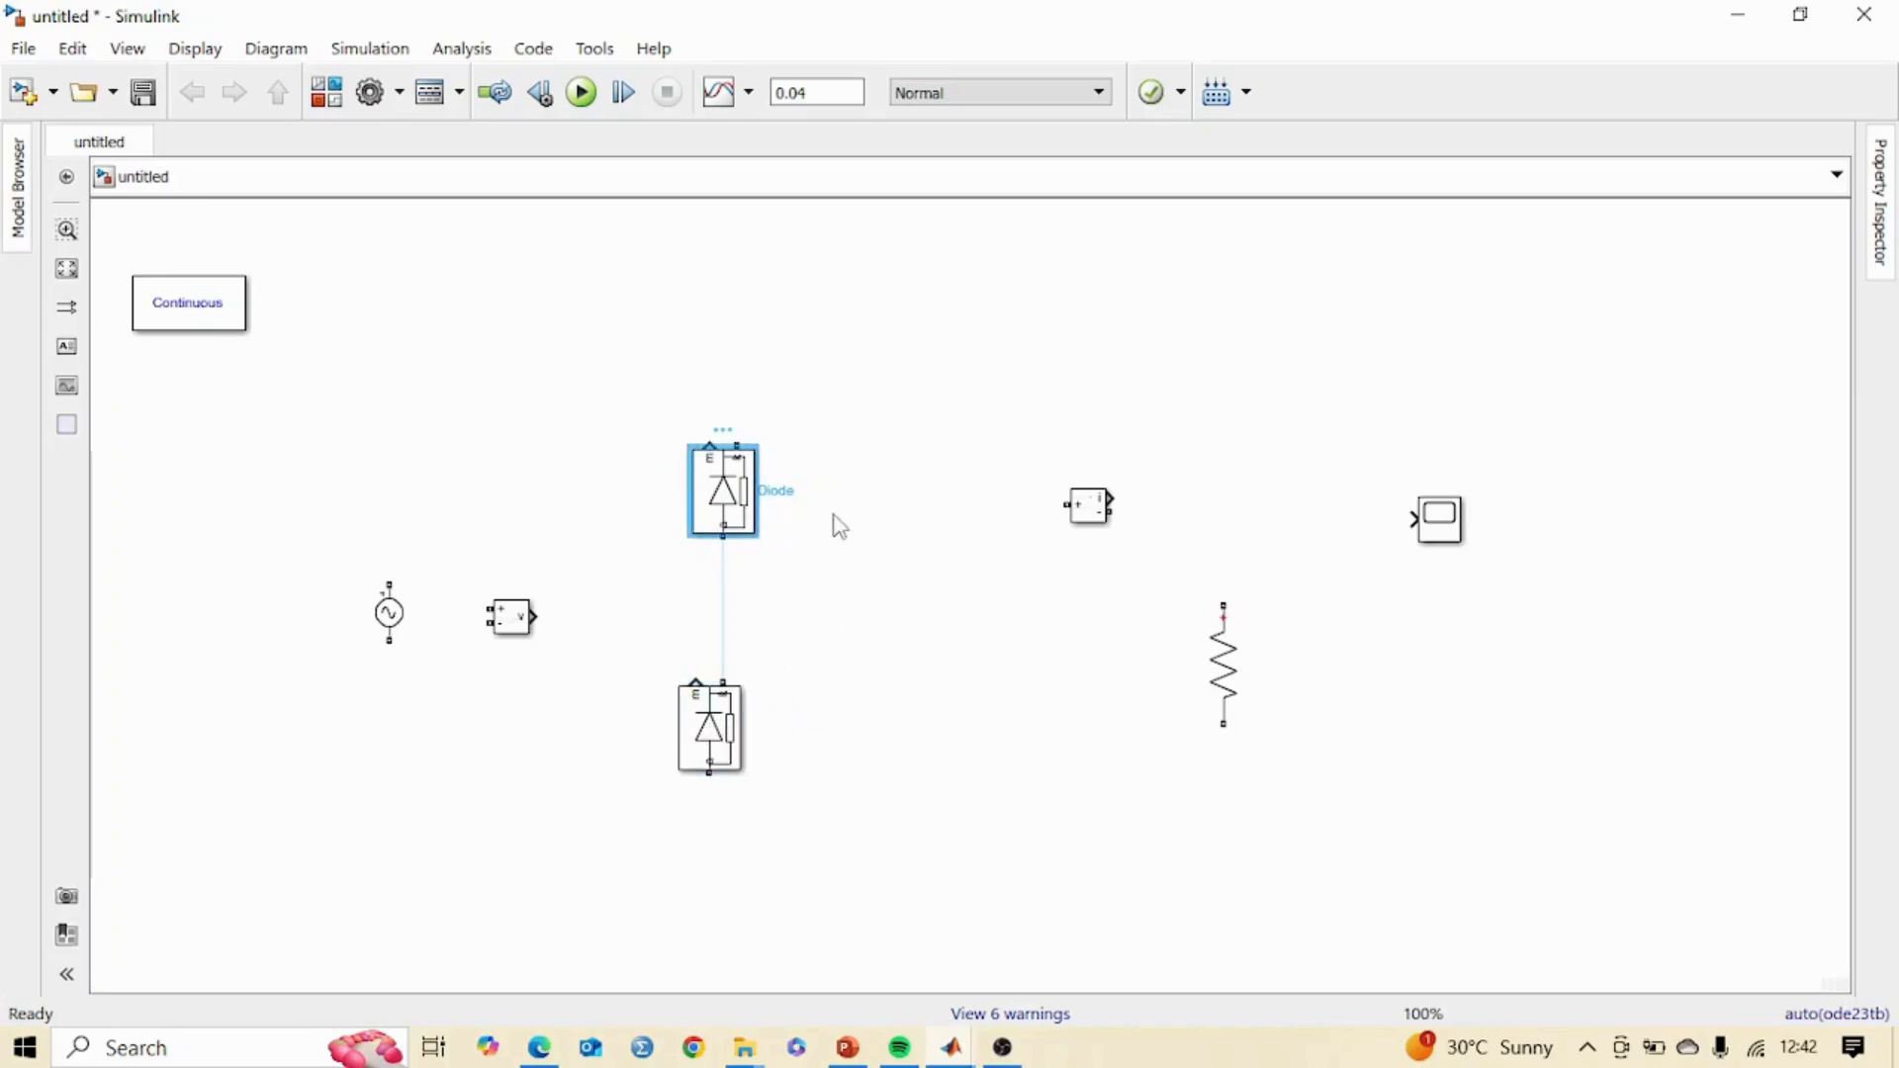
key("ctrl+c")
left_click(971, 501)
key("ctrl+v")
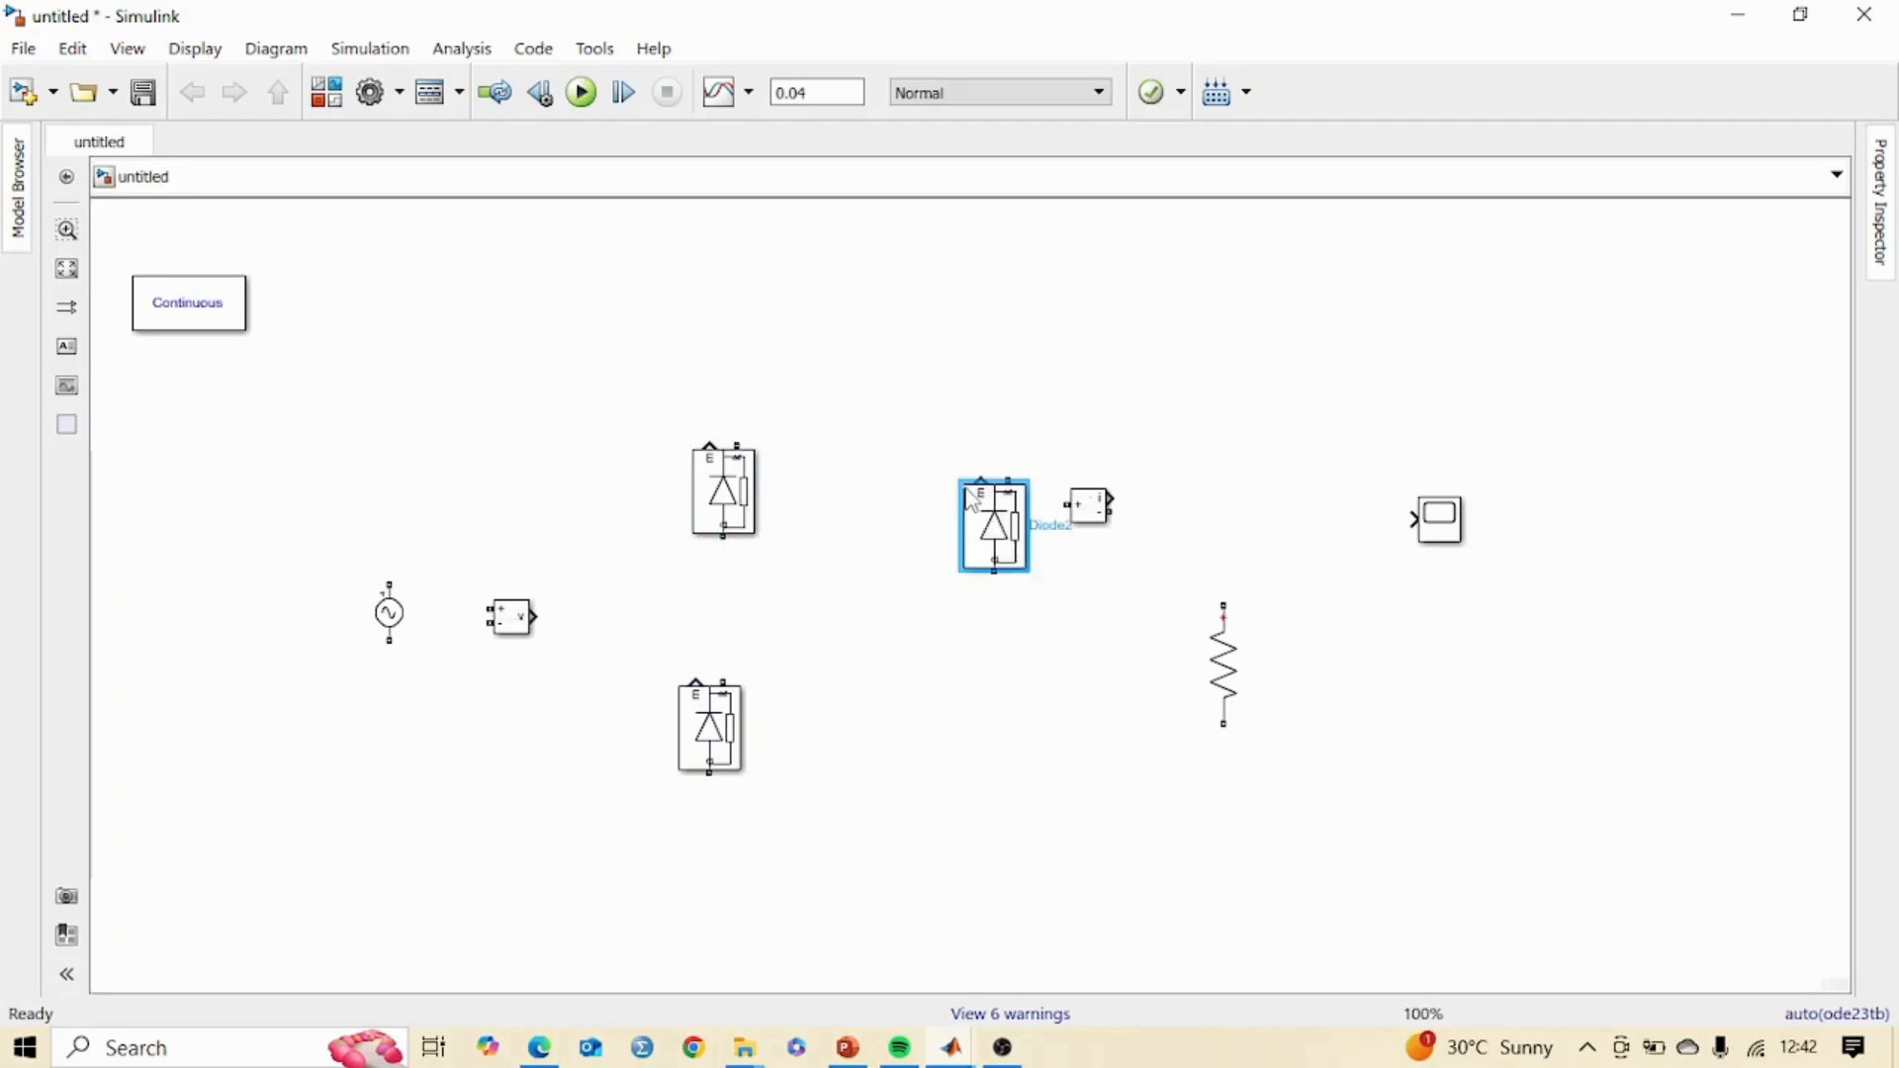
left_click_drag(974, 517, 948, 480)
left_click(950, 746)
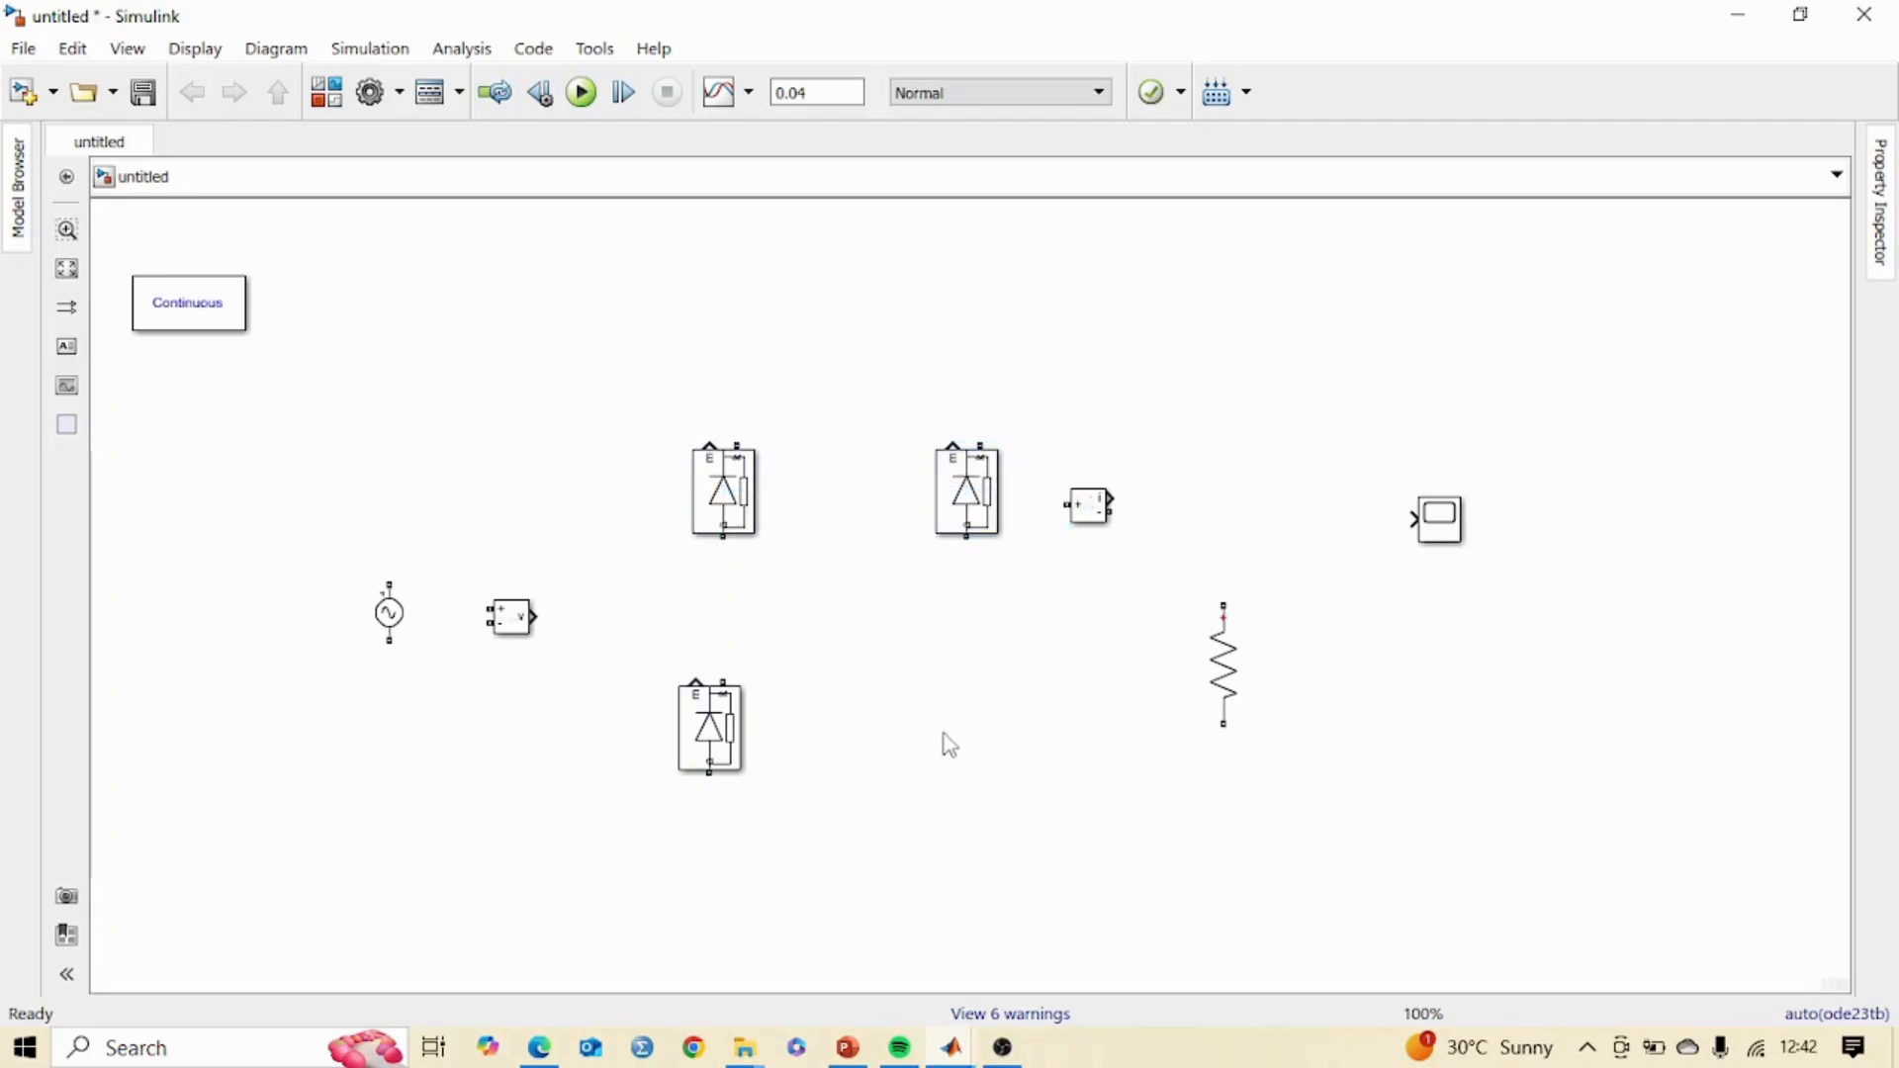
key("ctrl+v")
left_click_drag(942, 734, 907, 685)
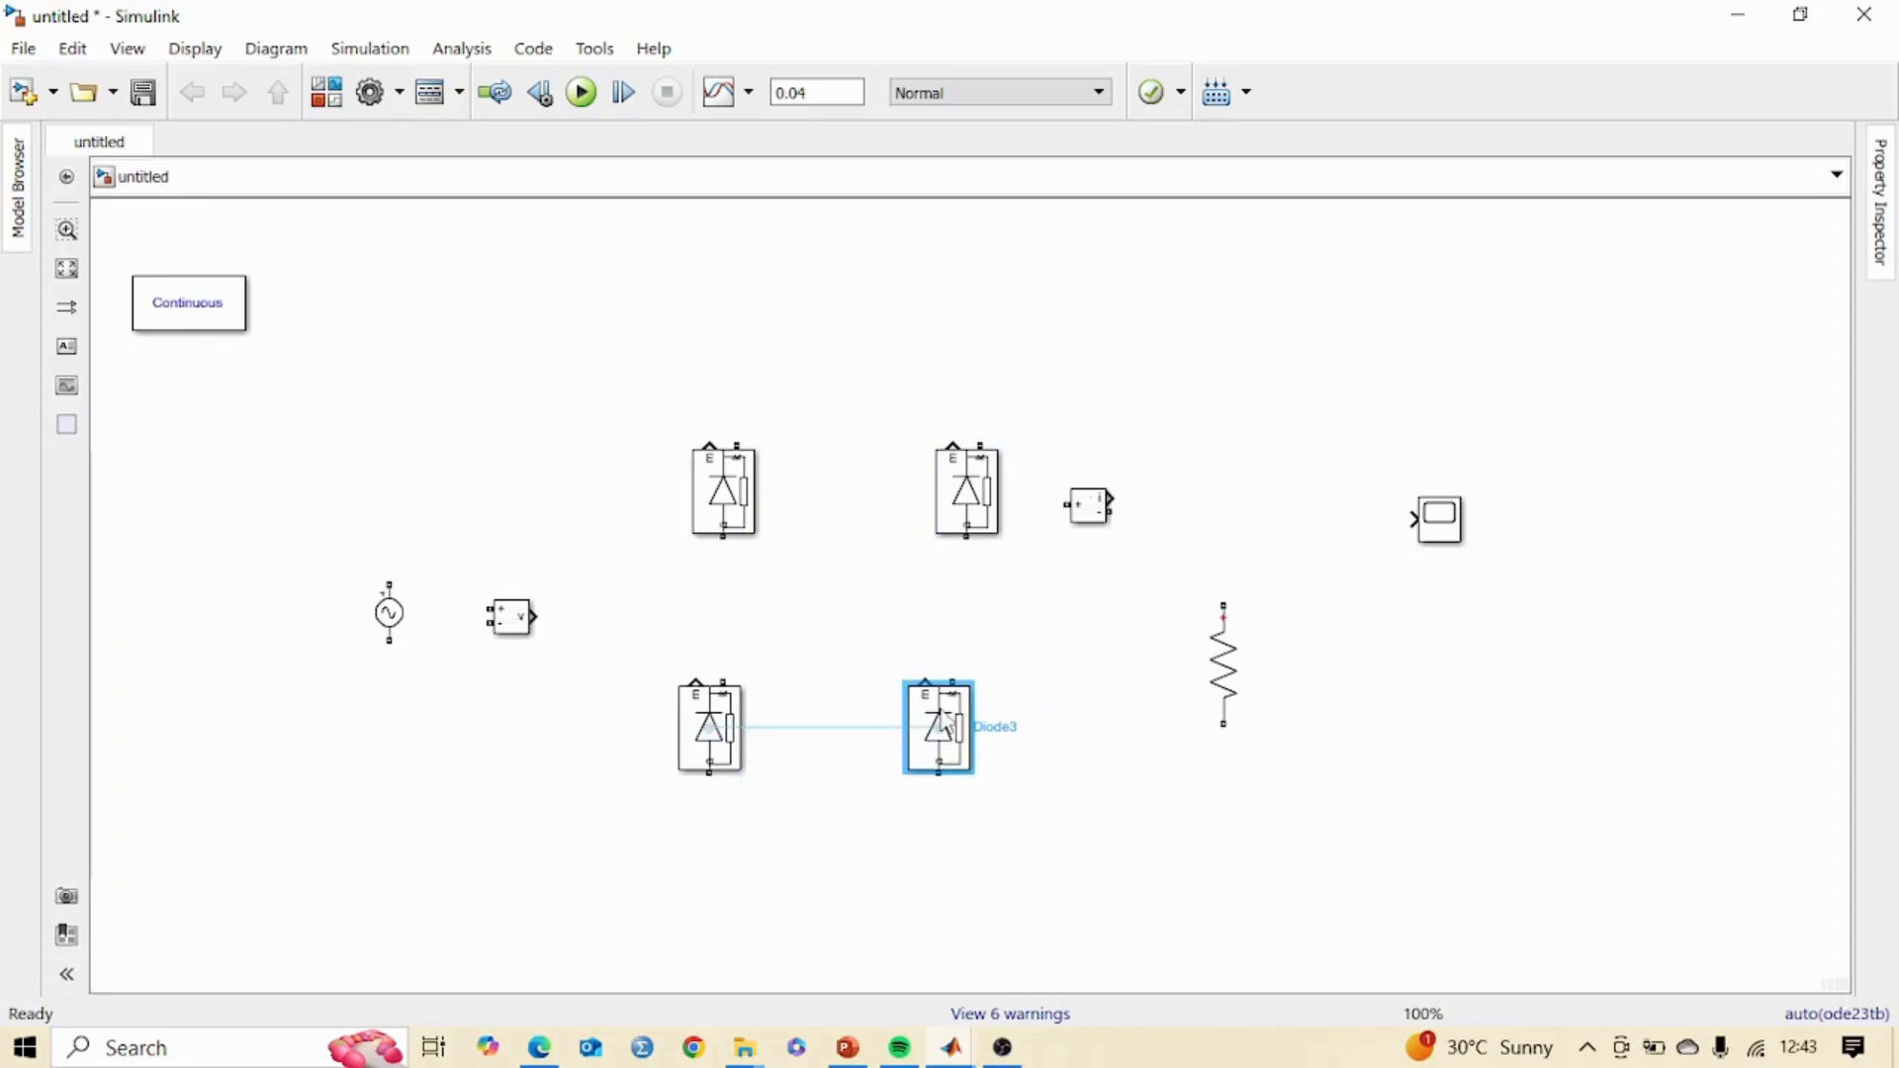
Reposition the current measurement, resistor and scope blocks, and place a copy of the Voltage Measurement block beside the resistor.
left_click_drag(1096, 513, 1148, 443)
left_click_drag(1227, 638, 1288, 636)
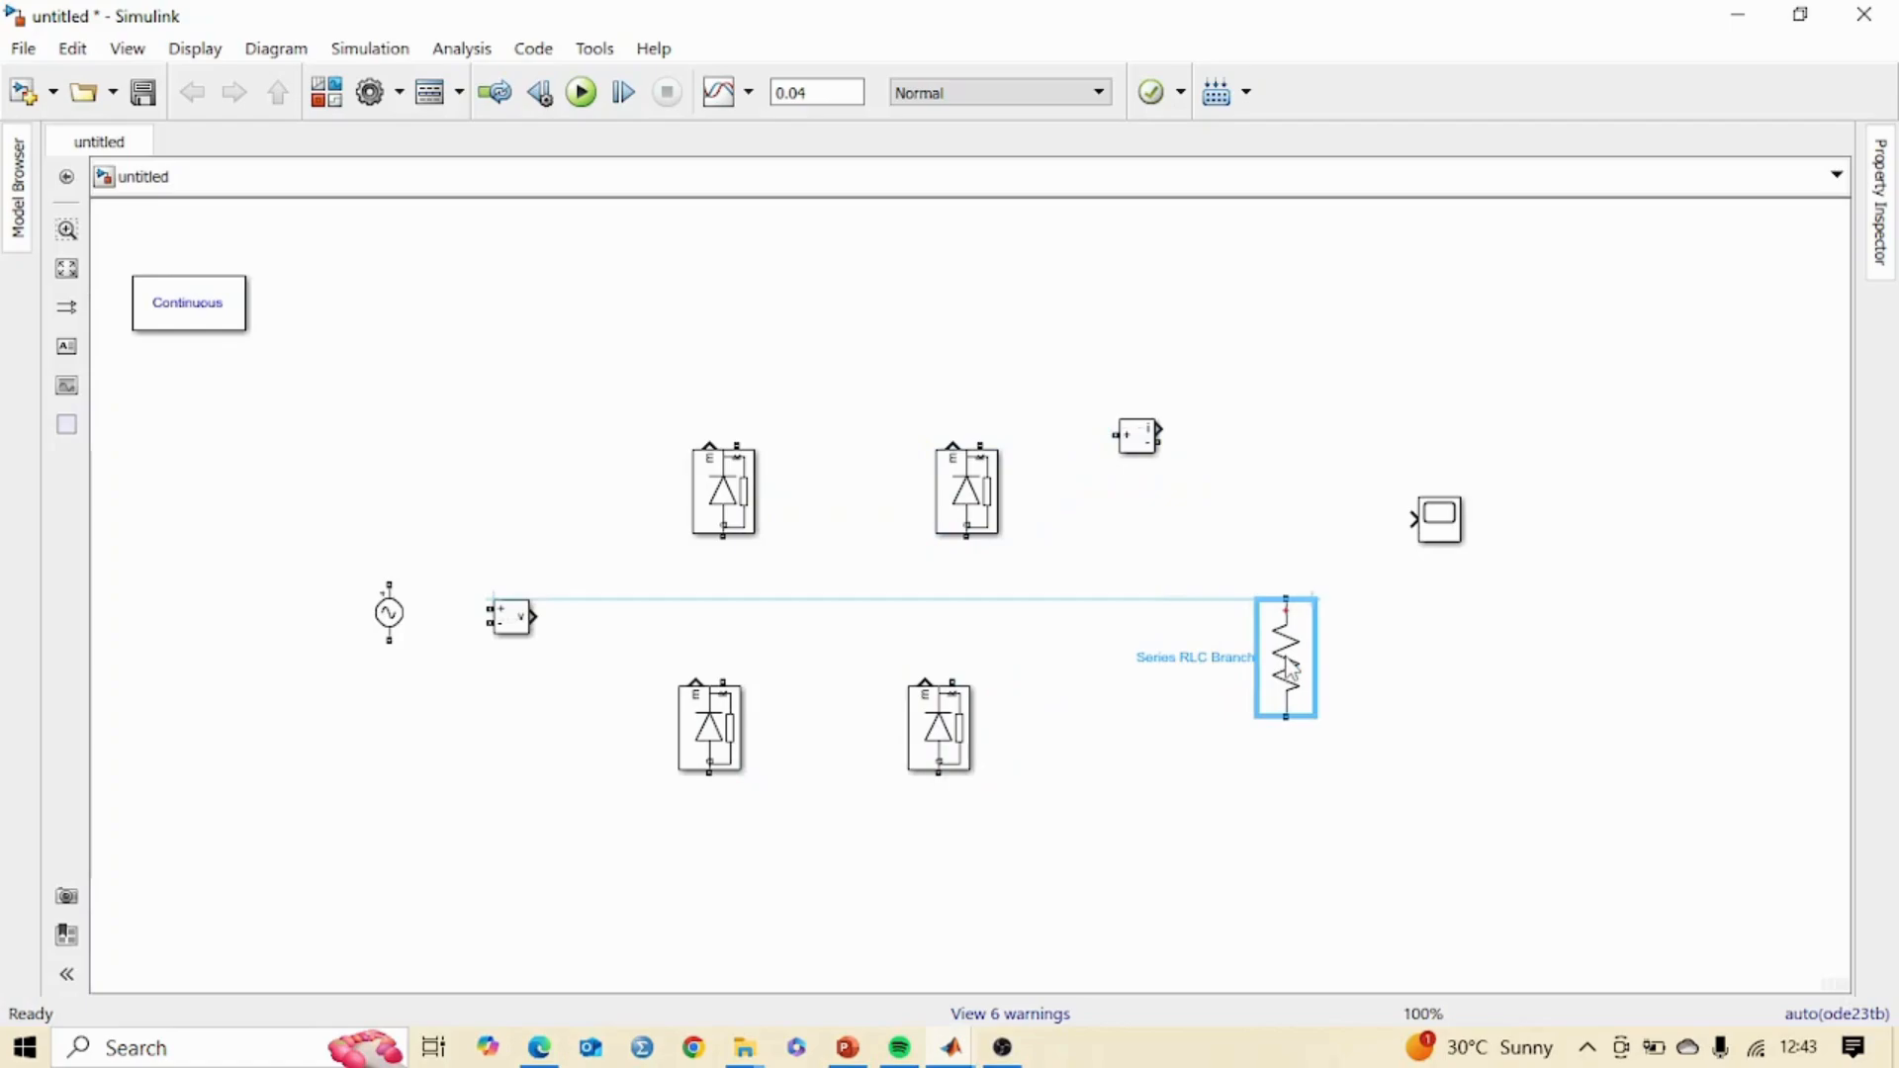
left_click(525, 626)
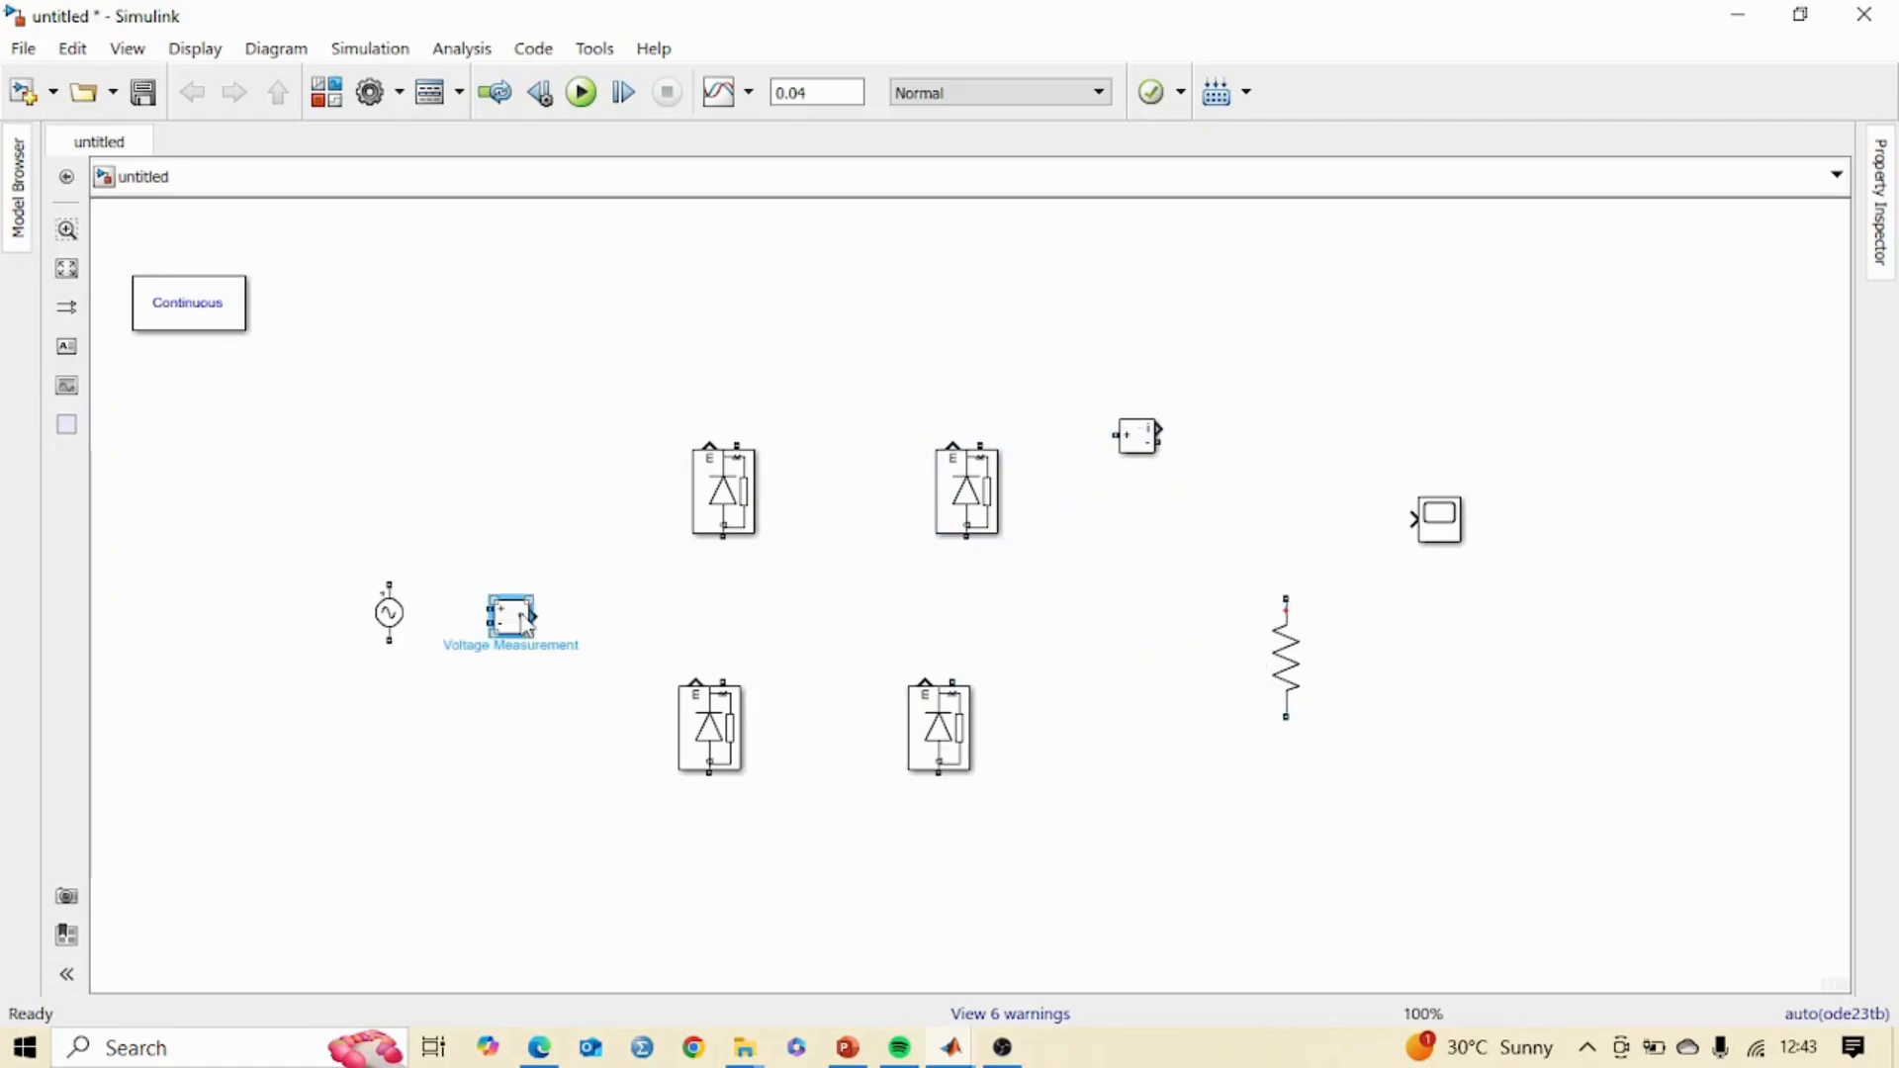
key("ctrl+c")
left_click(1445, 653)
key("ctrl+v")
left_click_drag(1447, 529, 1517, 353)
Wire the upper diode to the lower diode in both bridge legs and align the second leg's lower diode so its wire runs straight.
left_click(391, 599)
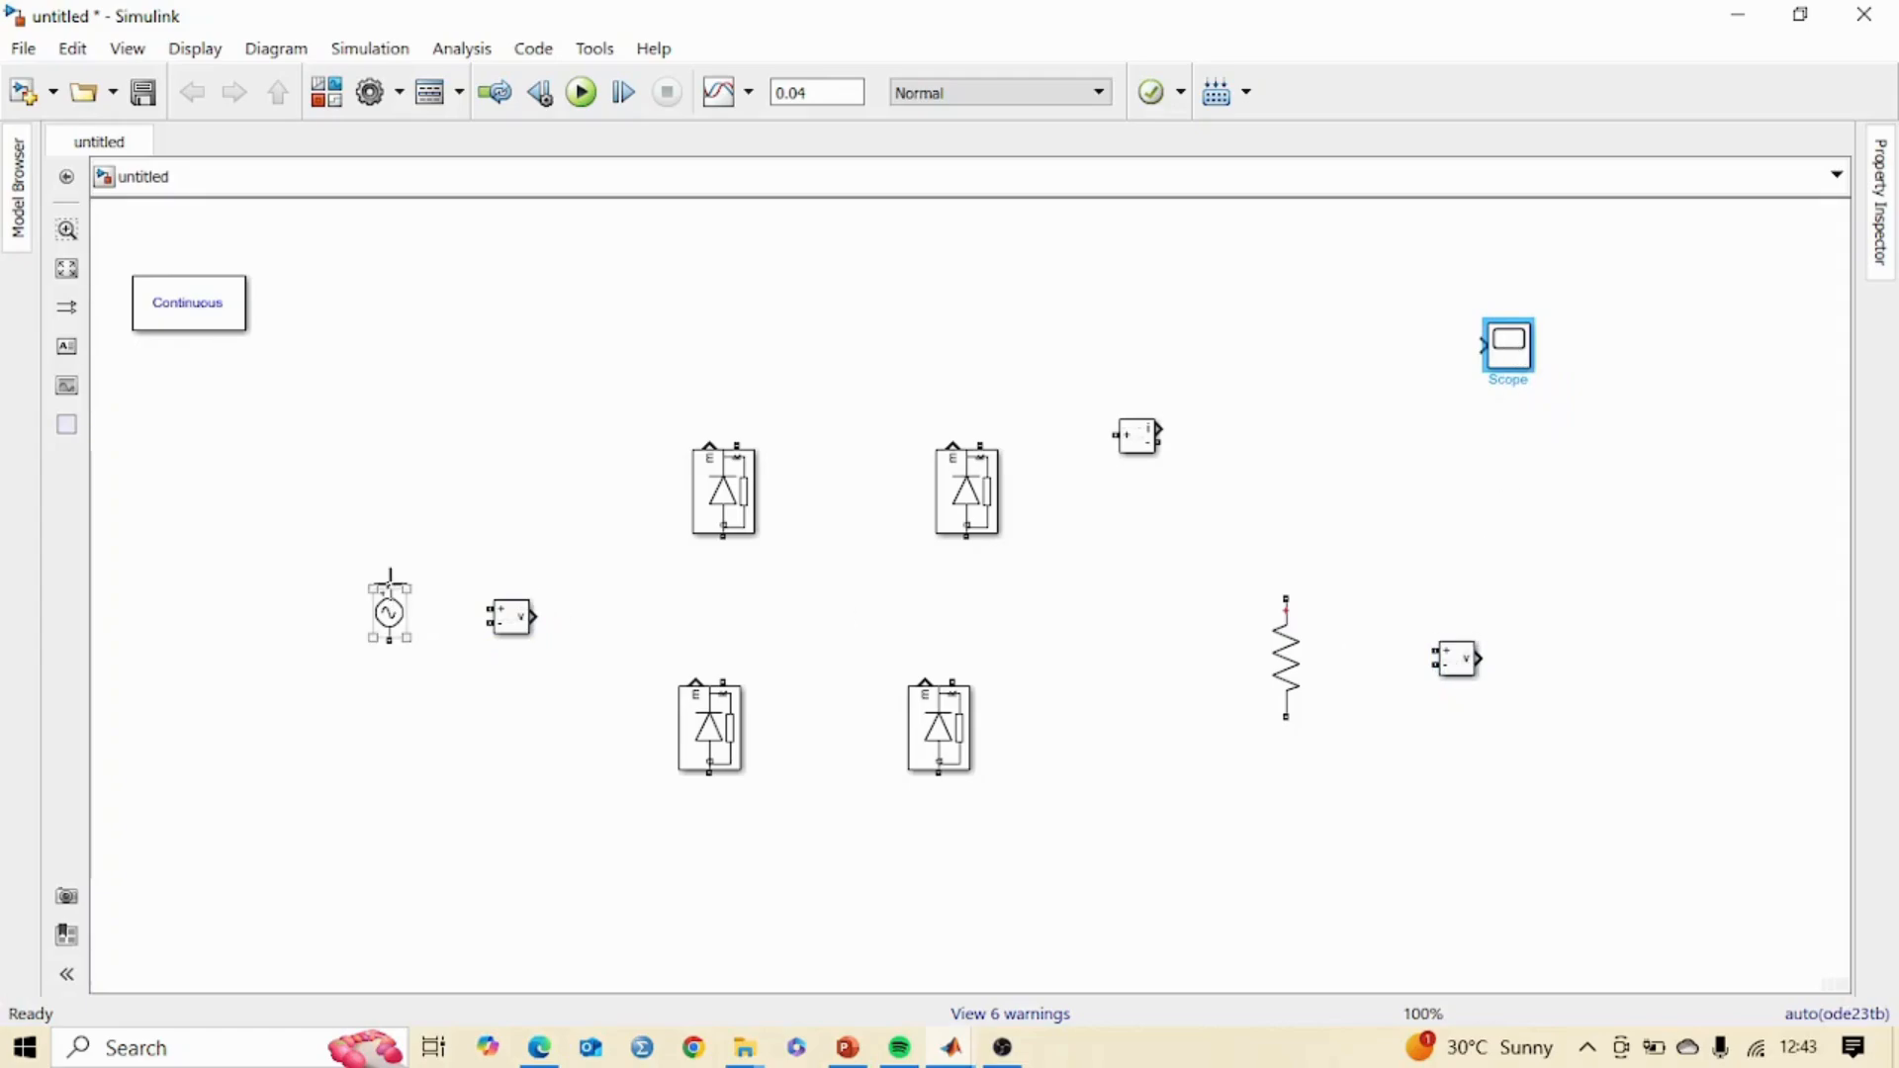
left_click(707, 560)
left_click_drag(728, 539, 723, 685)
left_click_drag(969, 539, 953, 683)
left_click_drag(943, 747, 957, 752)
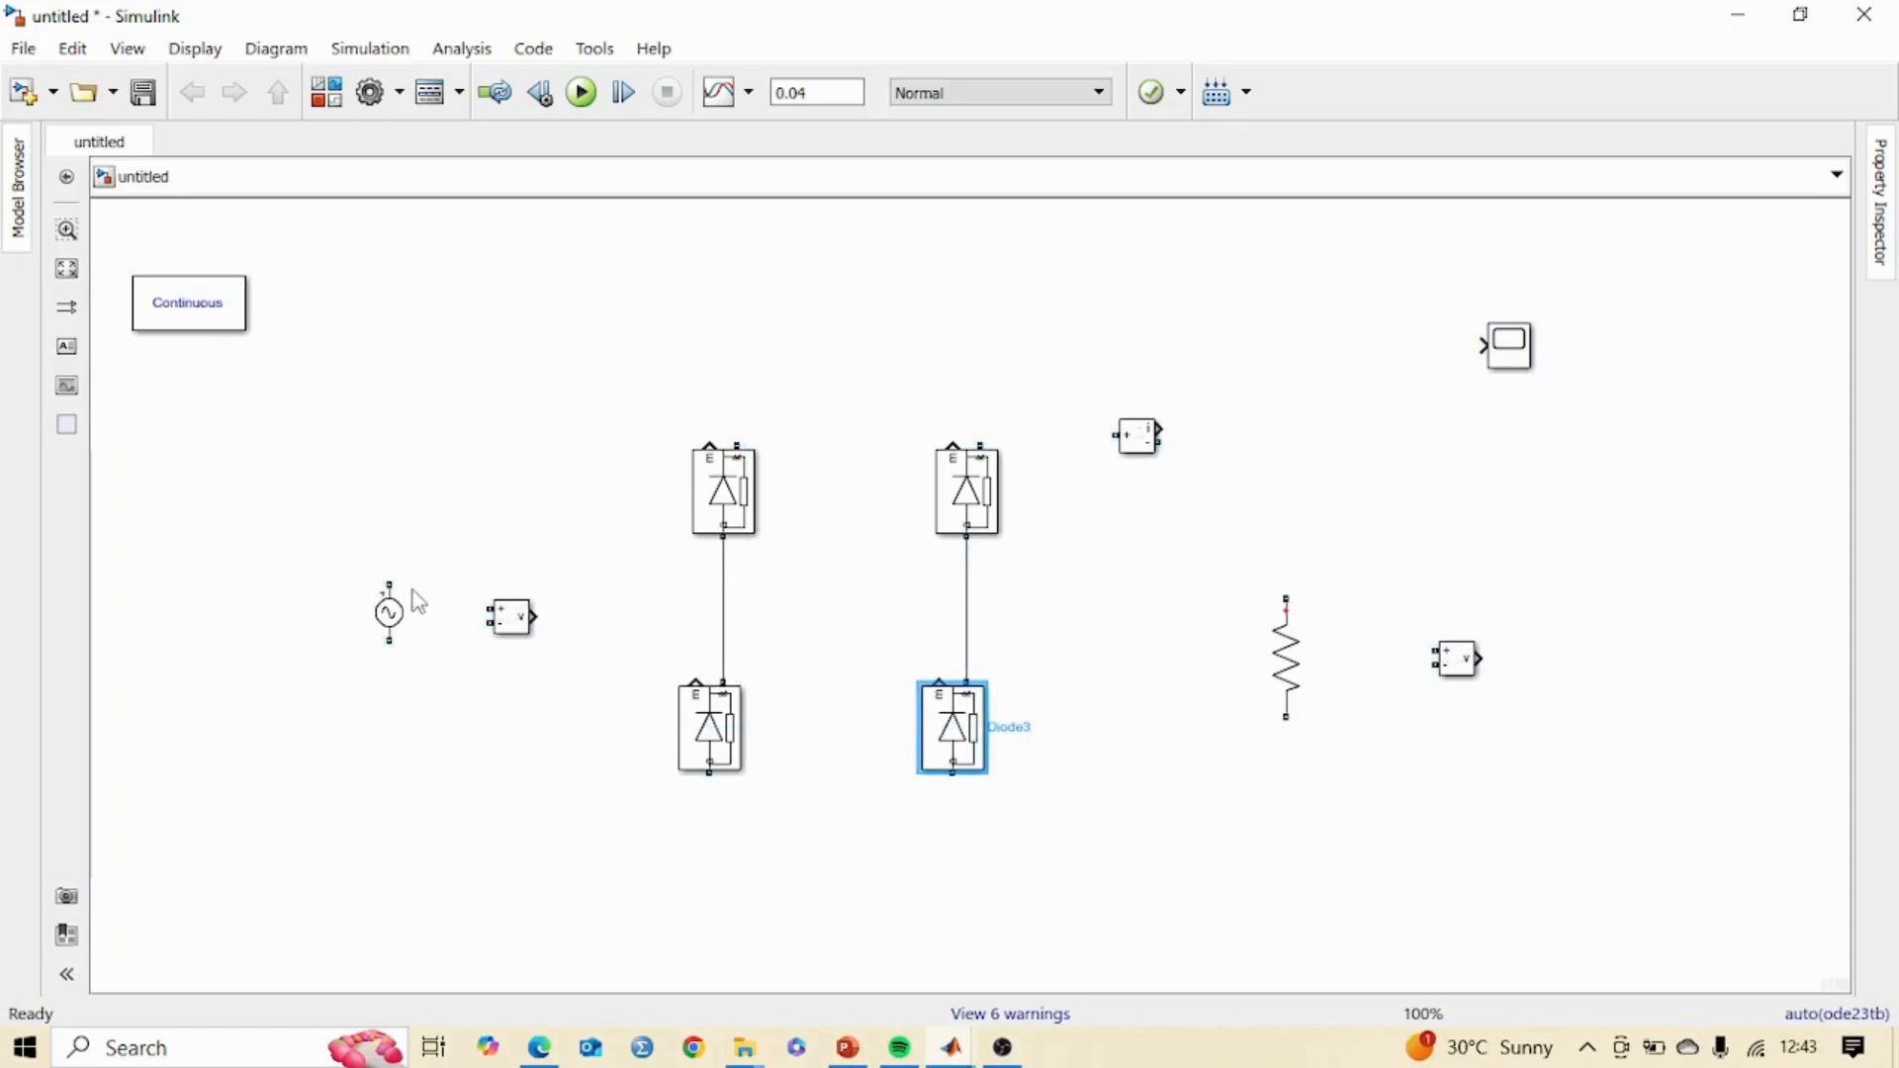
Wire the AC source's terminals to the midpoints of the two bridge legs and connect the adjacent Voltage Measurement across the source.
left_click_drag(389, 576, 724, 564)
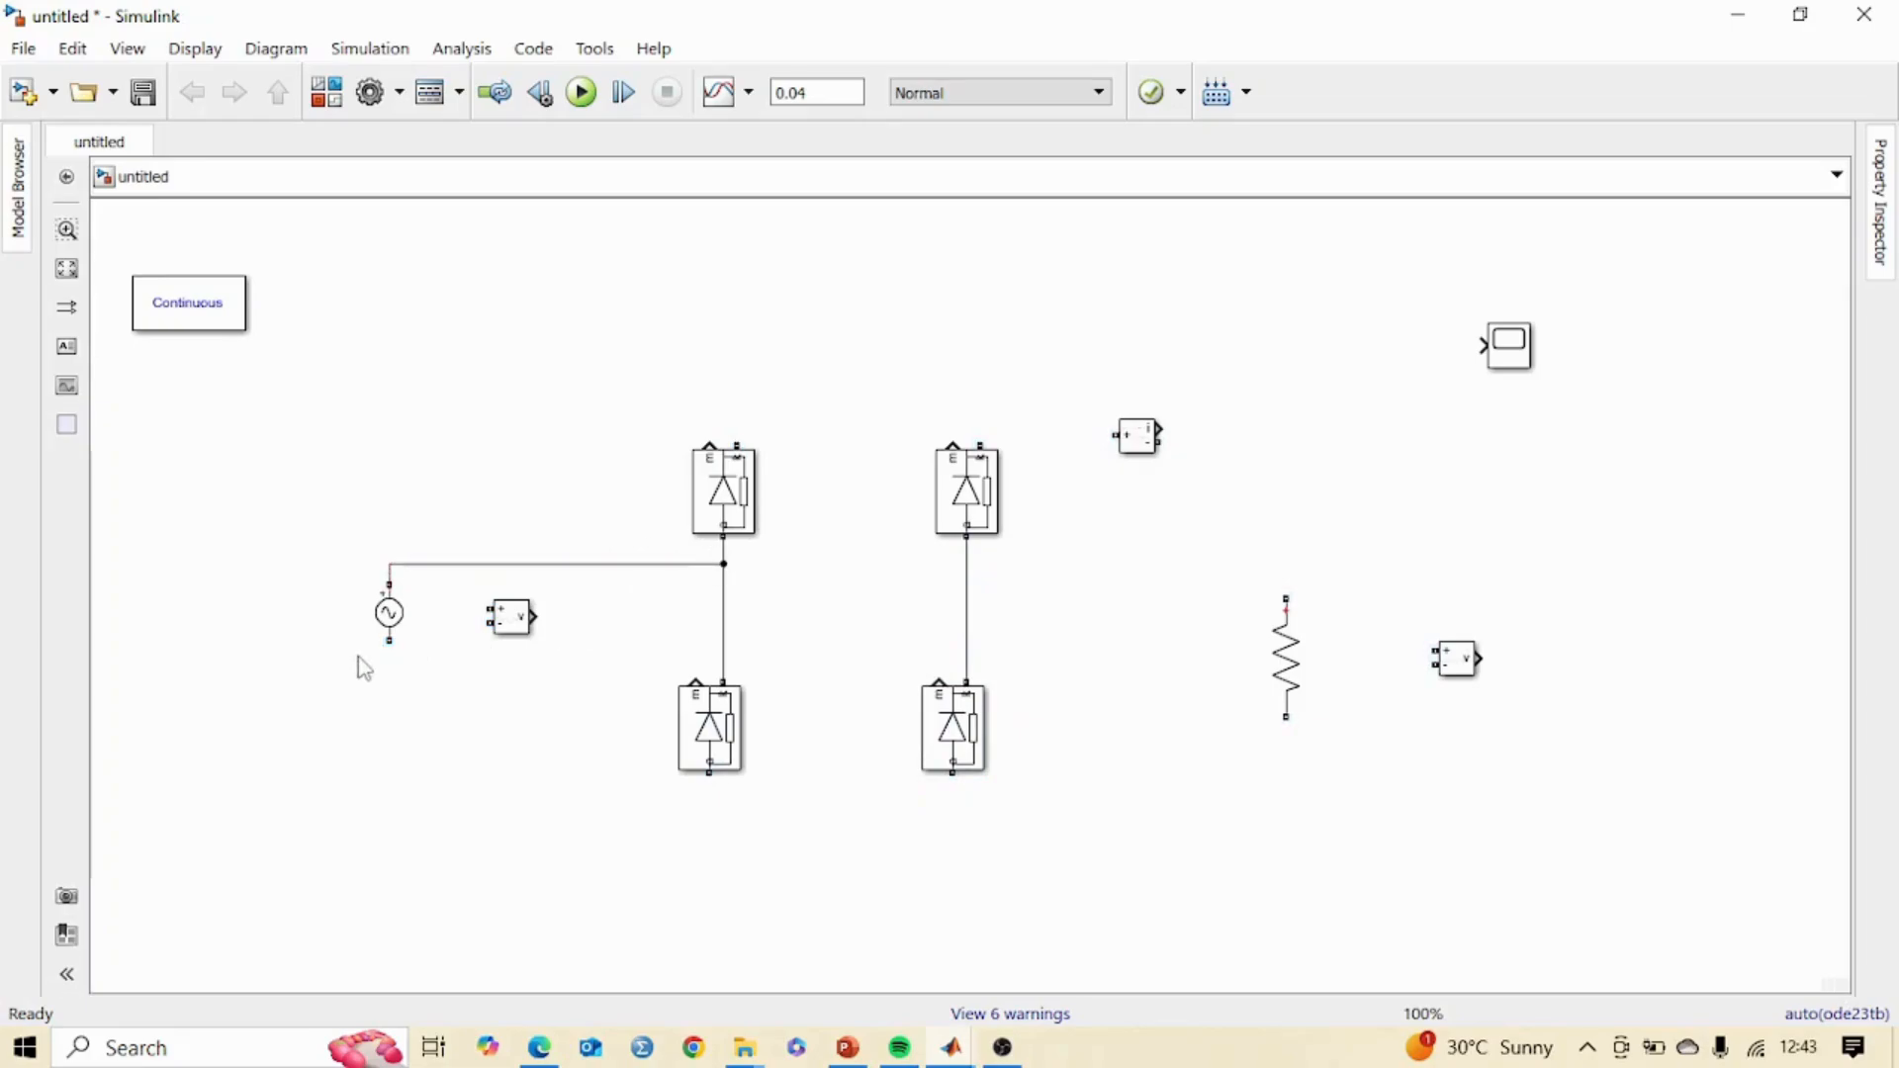
left_click_drag(384, 645, 967, 644)
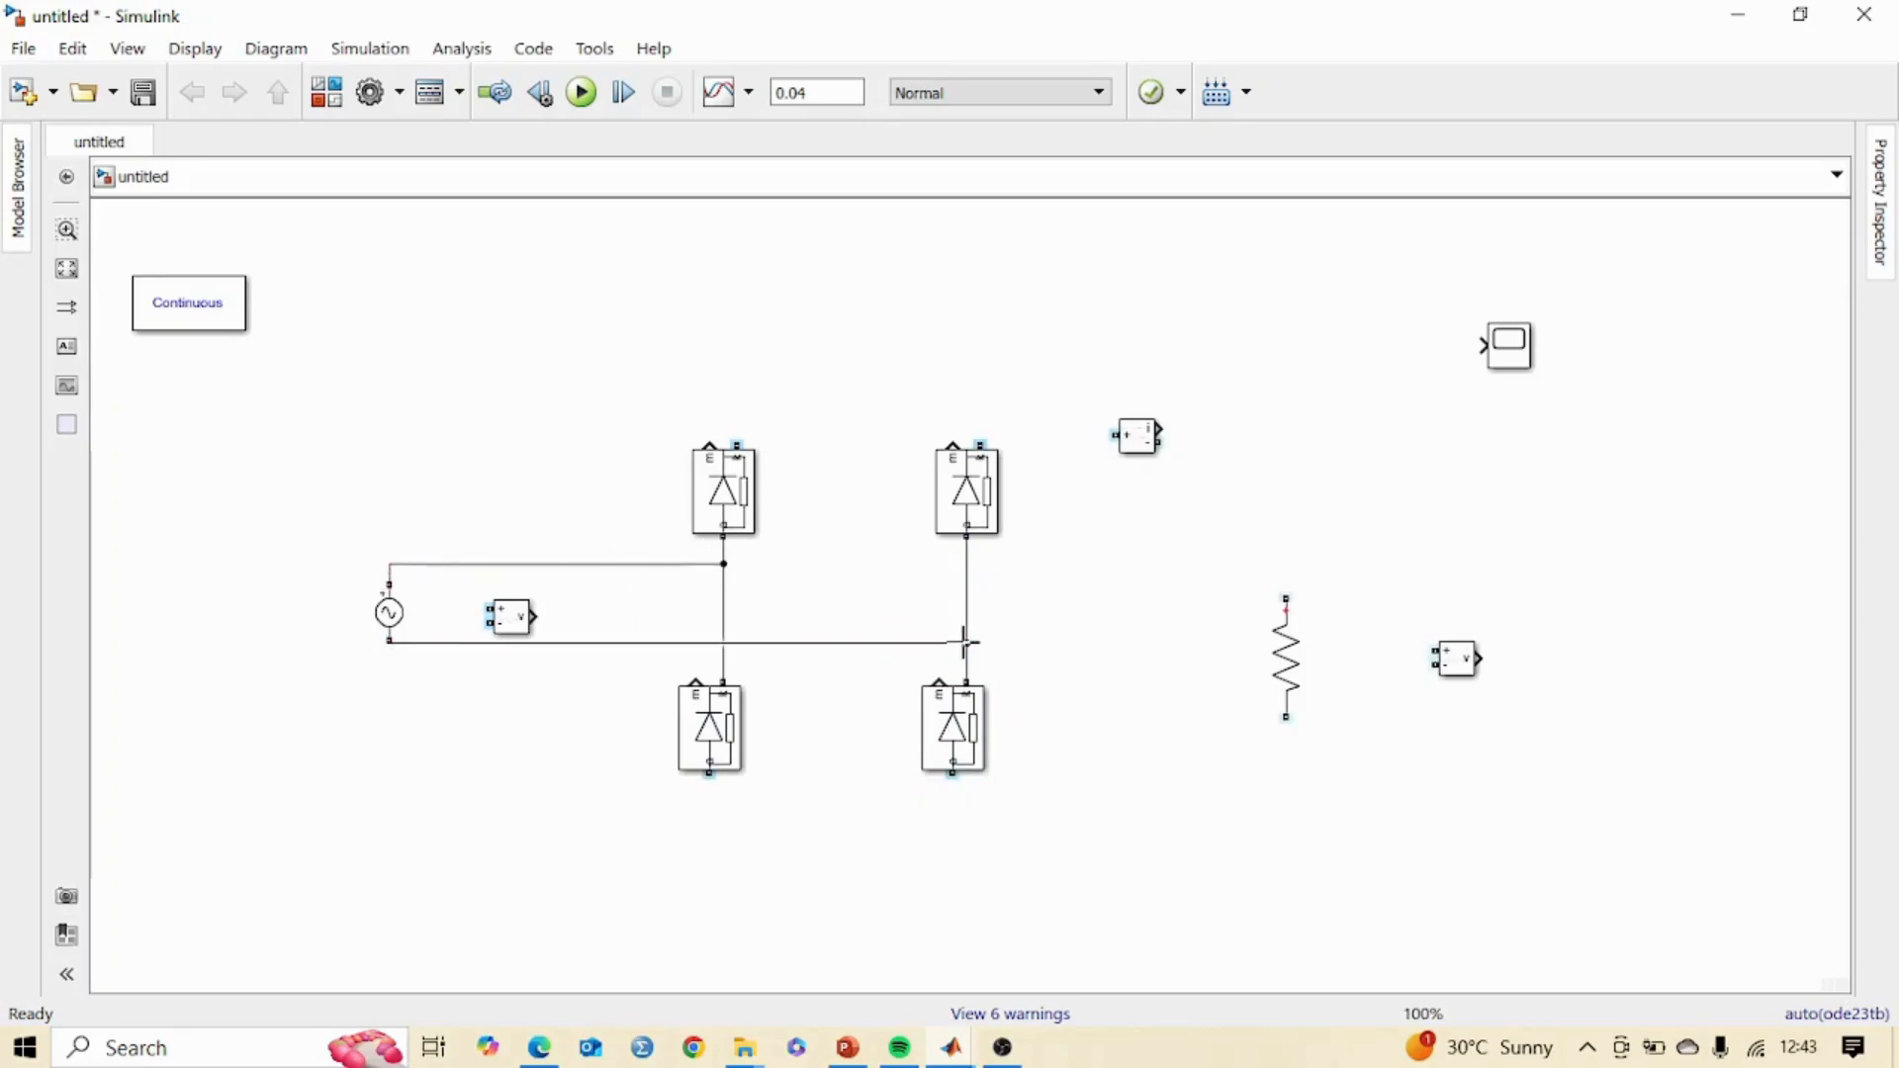
mouse_move(475, 644)
left_mouse_down()
mouse_move(489, 564)
mouse_move(479, 644)
left_mouse_up()
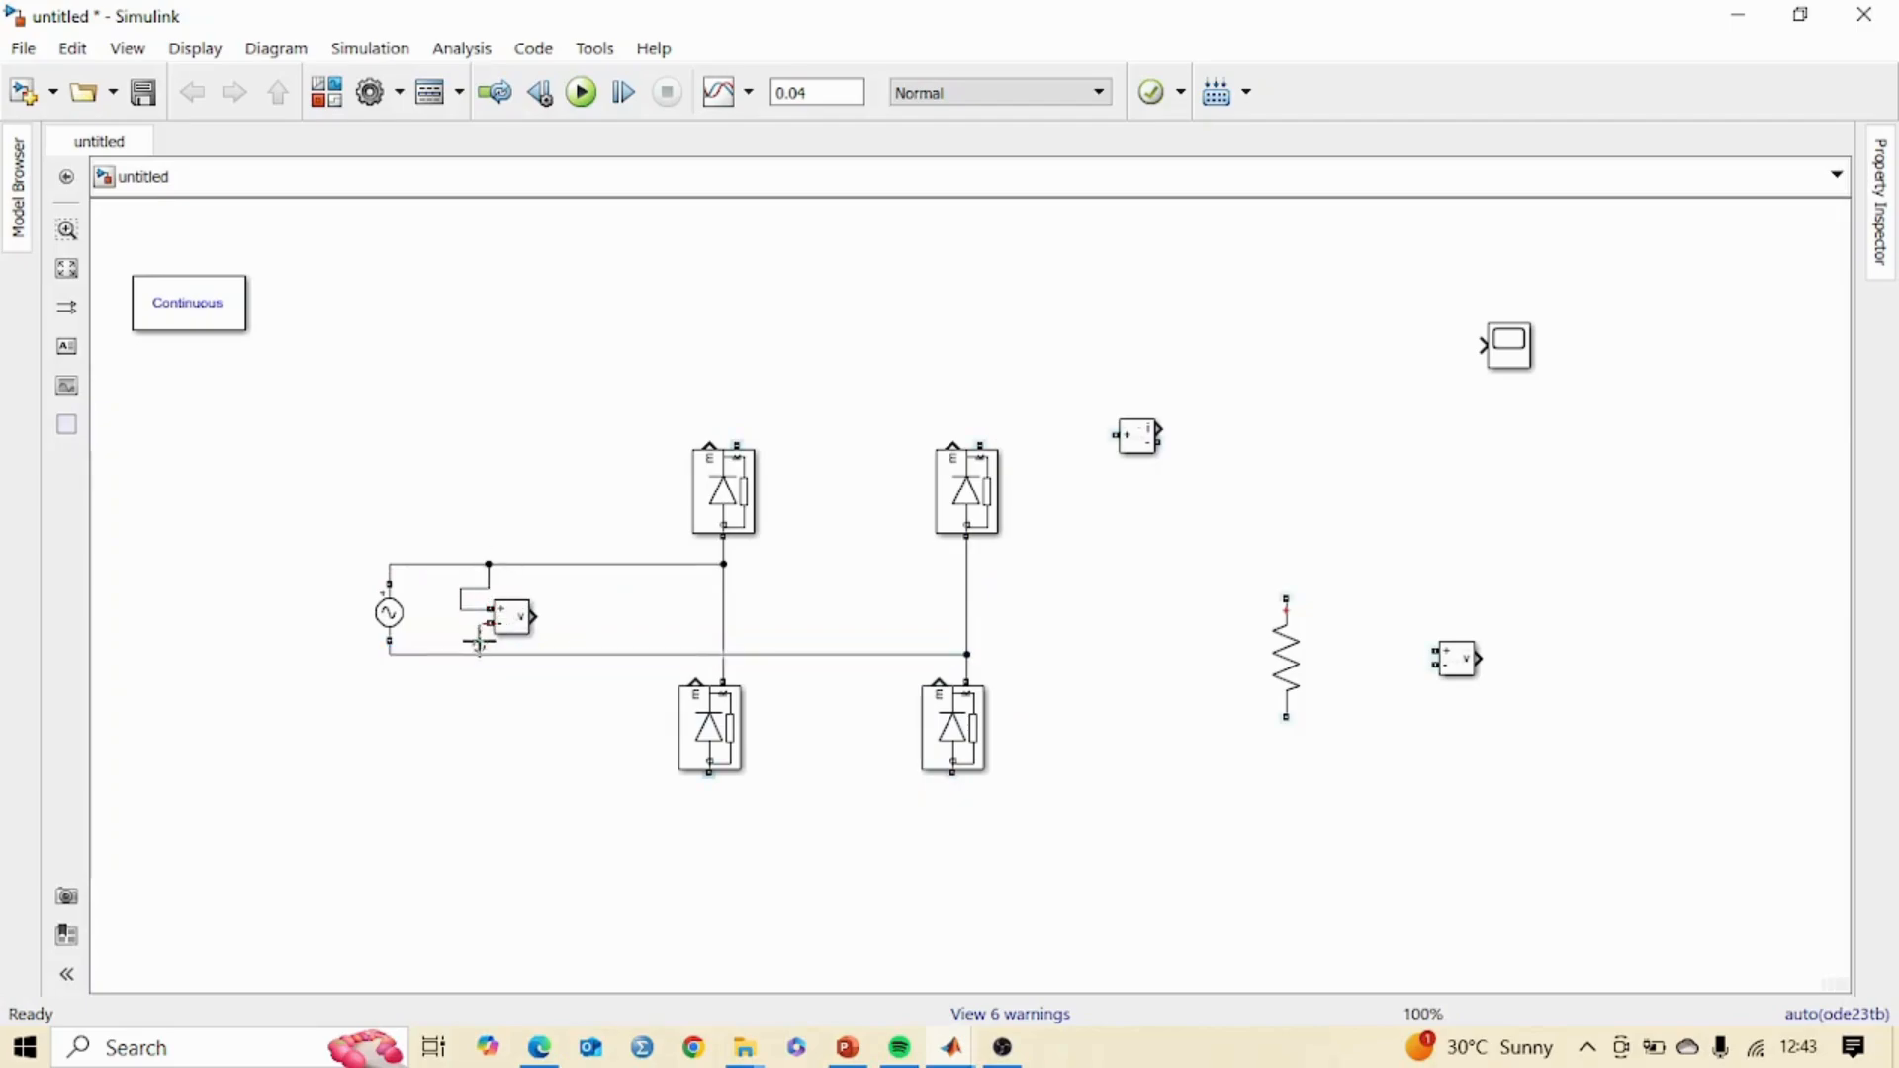
Join the two upper diodes' cathodes and the two lower diodes' anodes with wires, and raise the upper connecting wire above the diodes.
left_click(705, 514)
left_click_drag(736, 436, 979, 432)
left_click(730, 692)
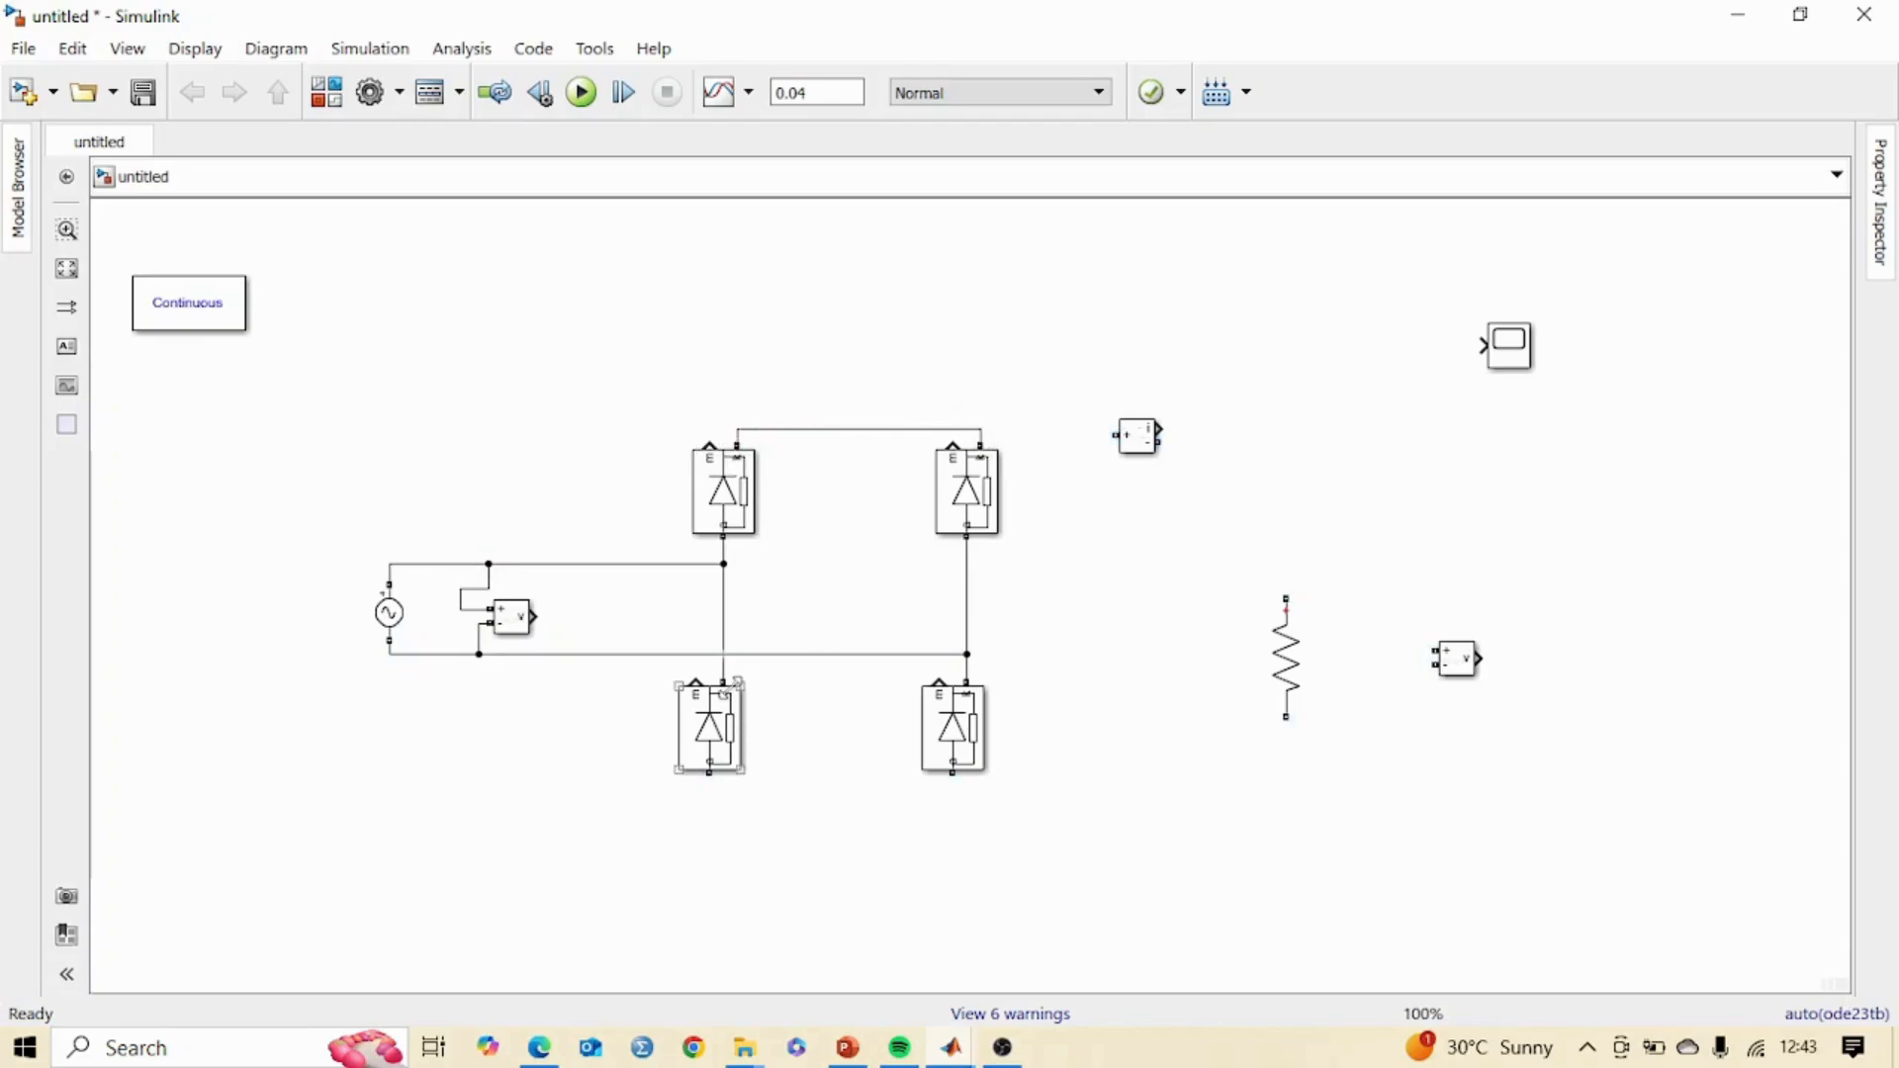
left_click_drag(711, 781, 953, 772)
left_click_drag(860, 430, 862, 406)
Wire the Current Measurement and resistor in series between the bridge's upper and lower output wires, and connect the load Voltage Measurement across the resistor.
mouse_move(1116, 435)
left_mouse_down()
mouse_move(992, 407)
mouse_move(981, 430)
mouse_move(1147, 421)
left_mouse_up()
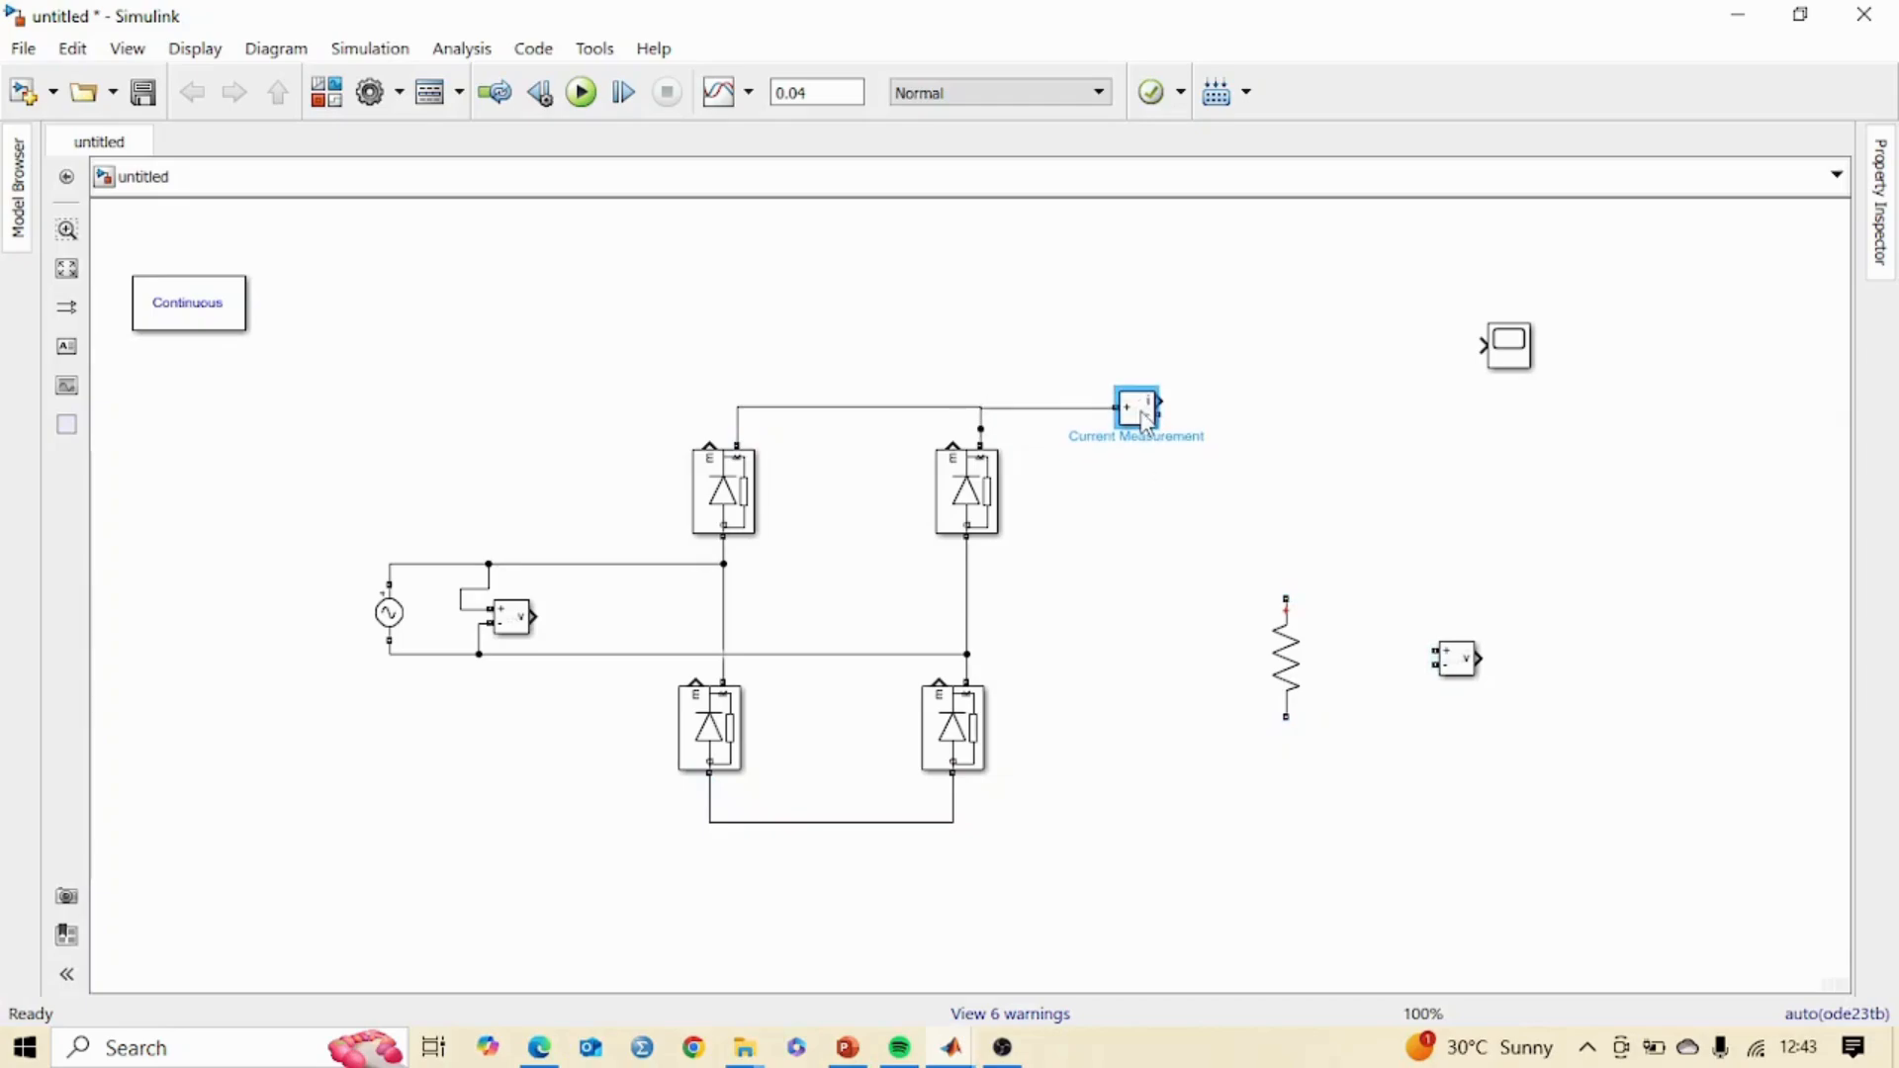
left_click_drag(1286, 599, 1187, 408)
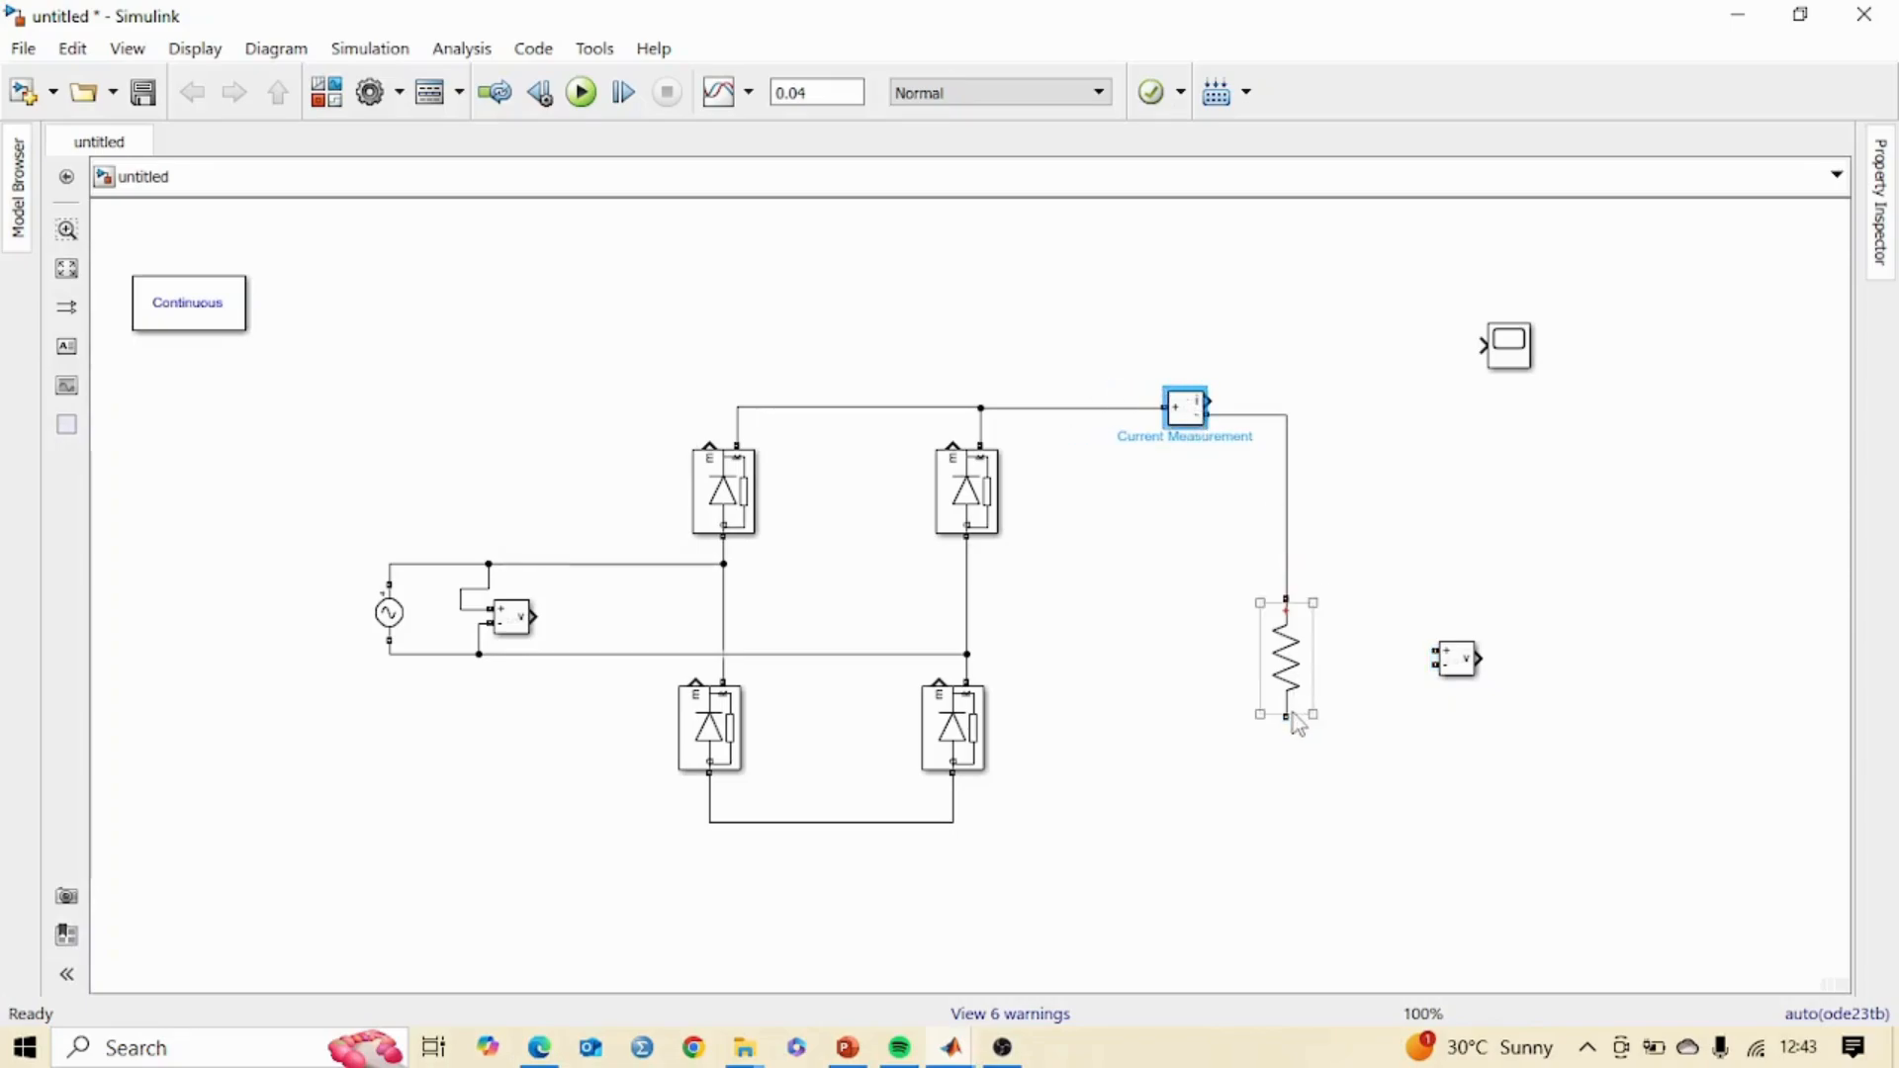
mouse_move(1286, 722)
left_mouse_down()
mouse_move(1030, 818)
mouse_move(953, 822)
left_mouse_up()
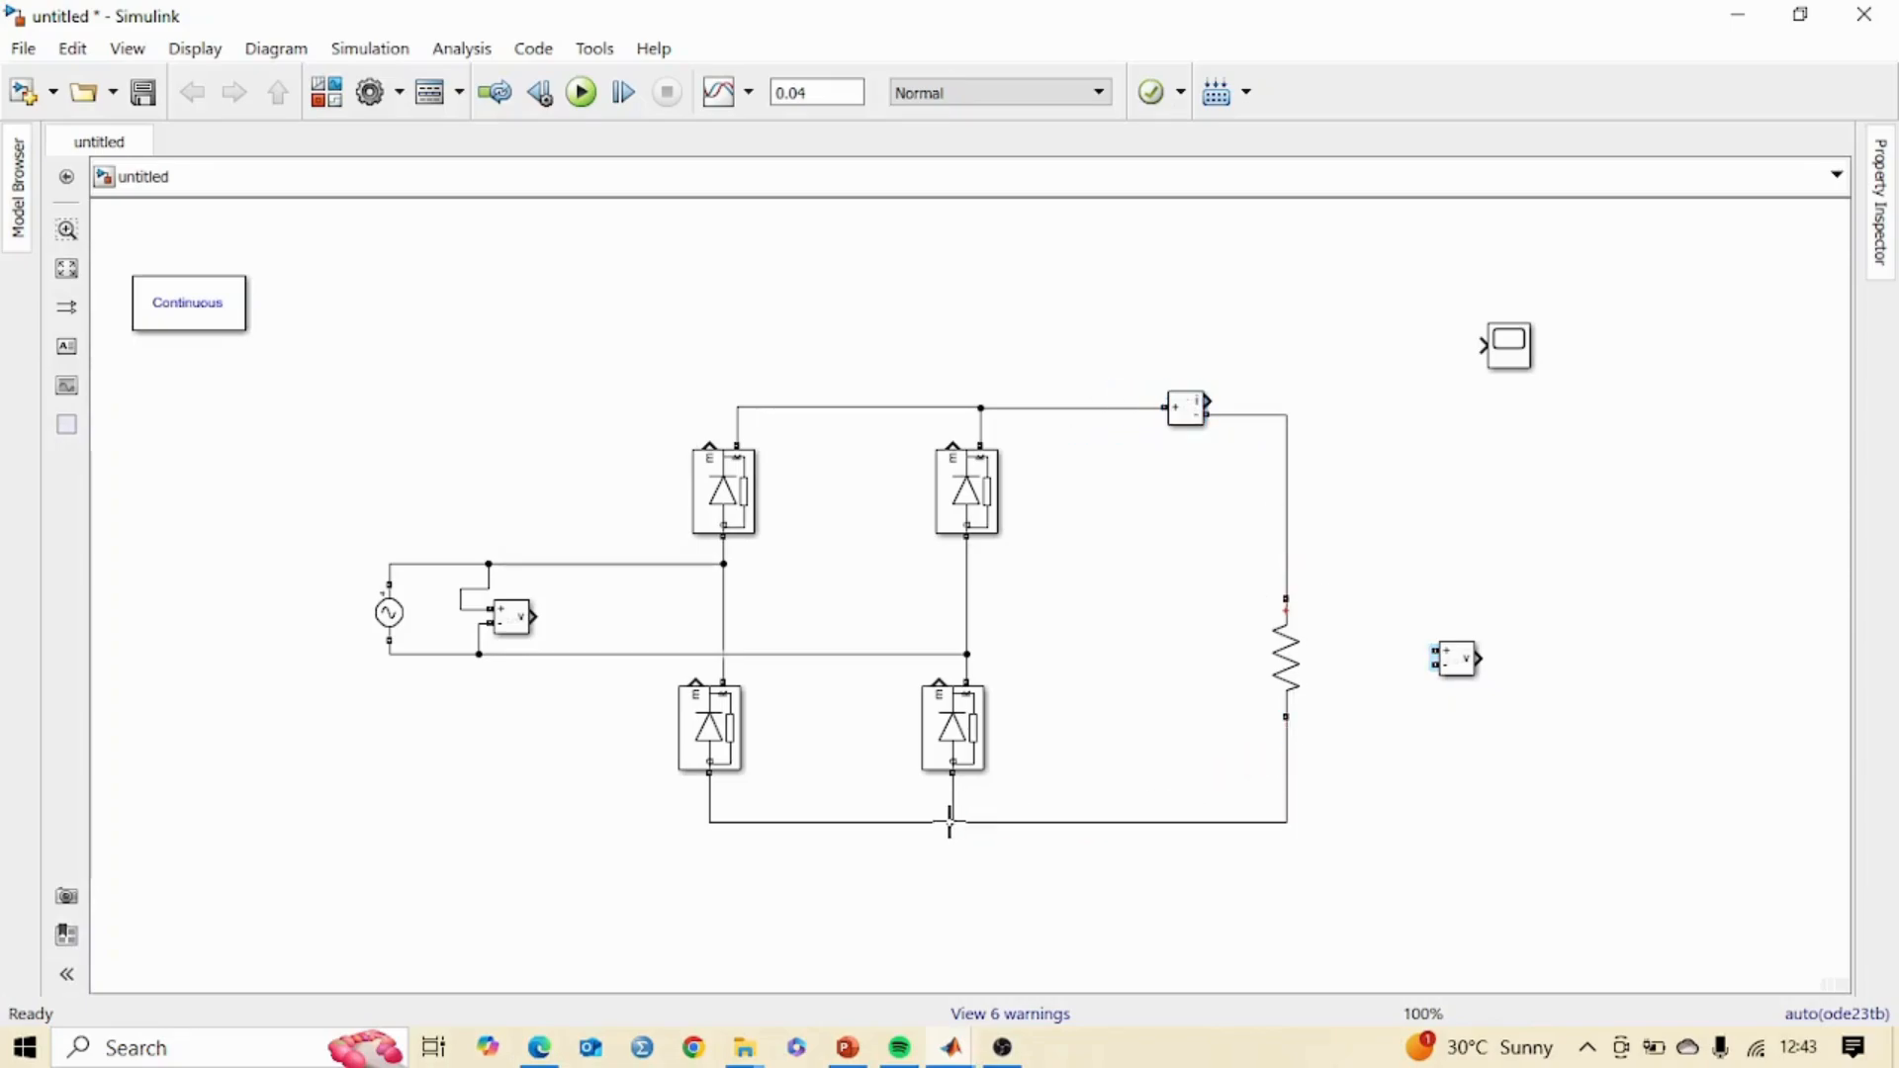
mouse_move(1453, 651)
left_mouse_down()
mouse_move(1452, 621)
mouse_move(1301, 551)
mouse_move(1287, 584)
left_mouse_up()
mouse_move(1434, 637)
left_mouse_down()
mouse_move(1359, 730)
mouse_move(1287, 751)
left_mouse_up()
Give the Scope three input ports and a display layout of three stacked plots.
left_click(1511, 359)
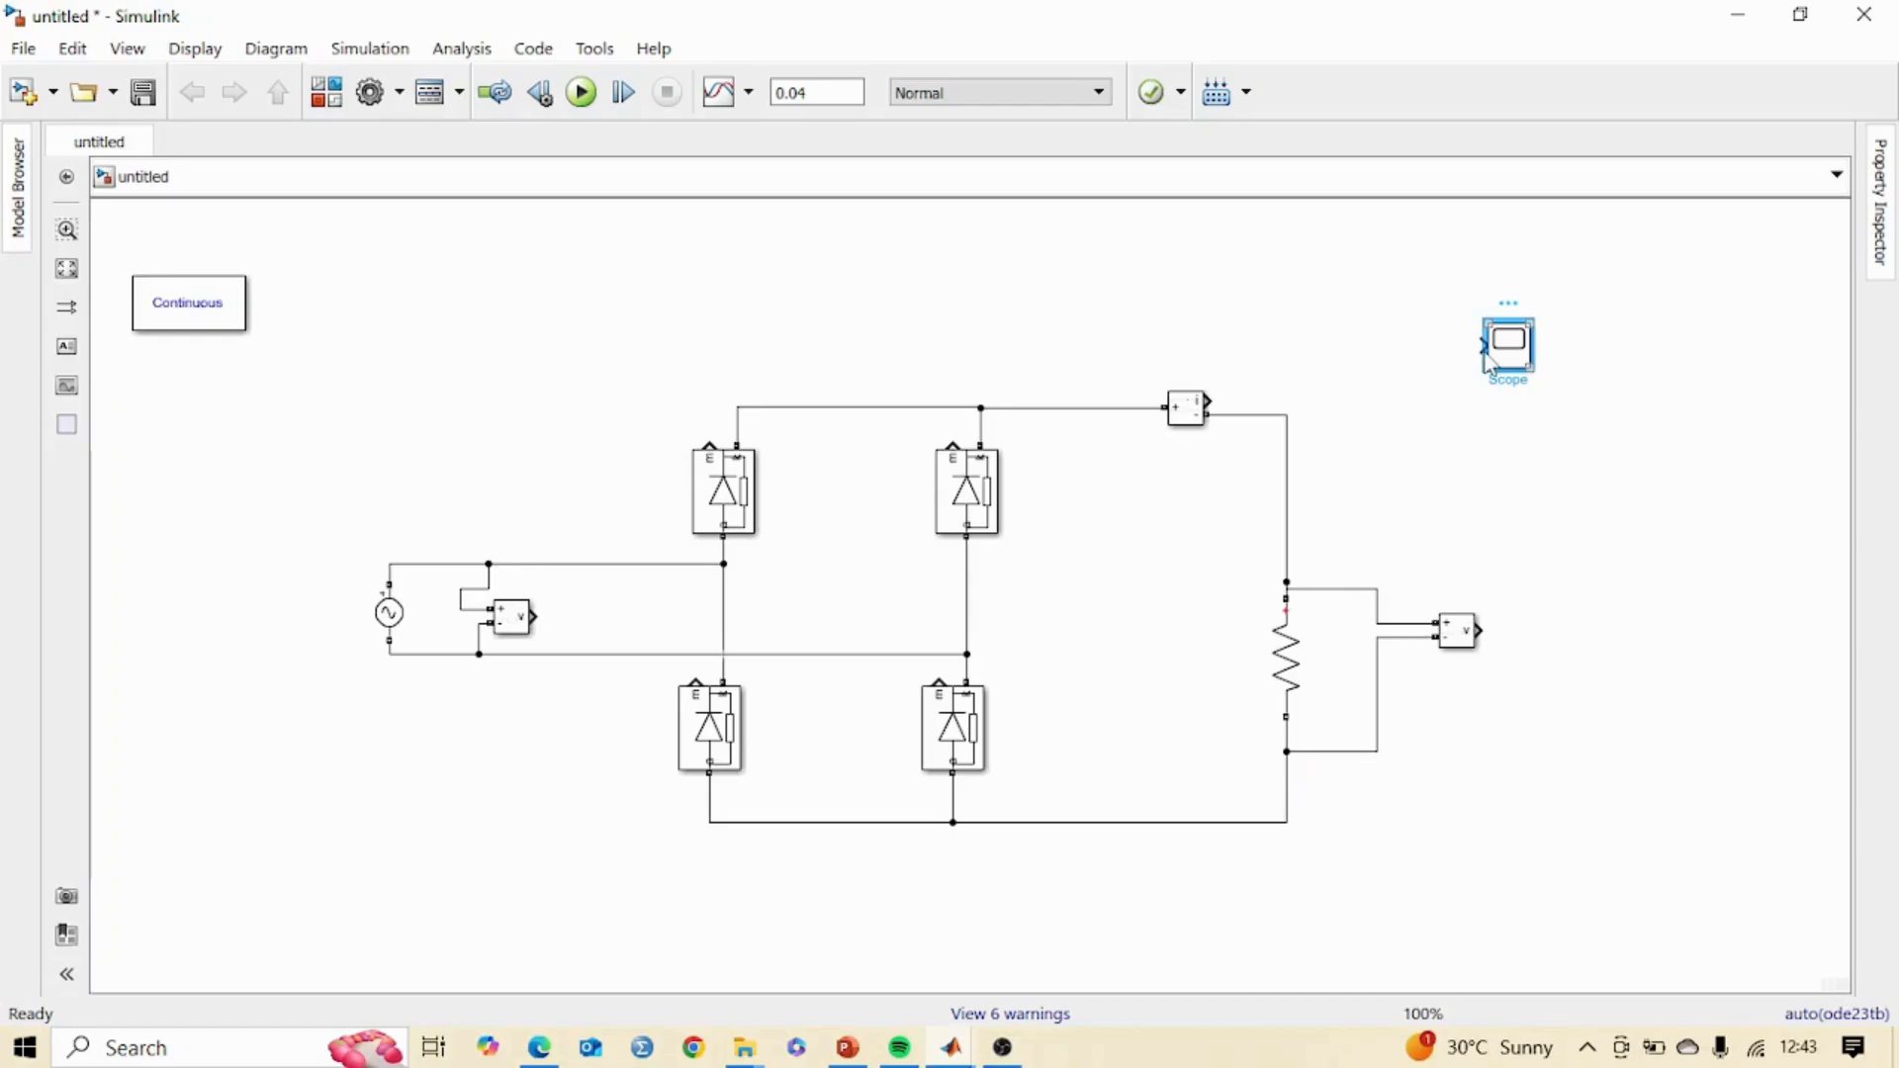
double_click(1511, 358)
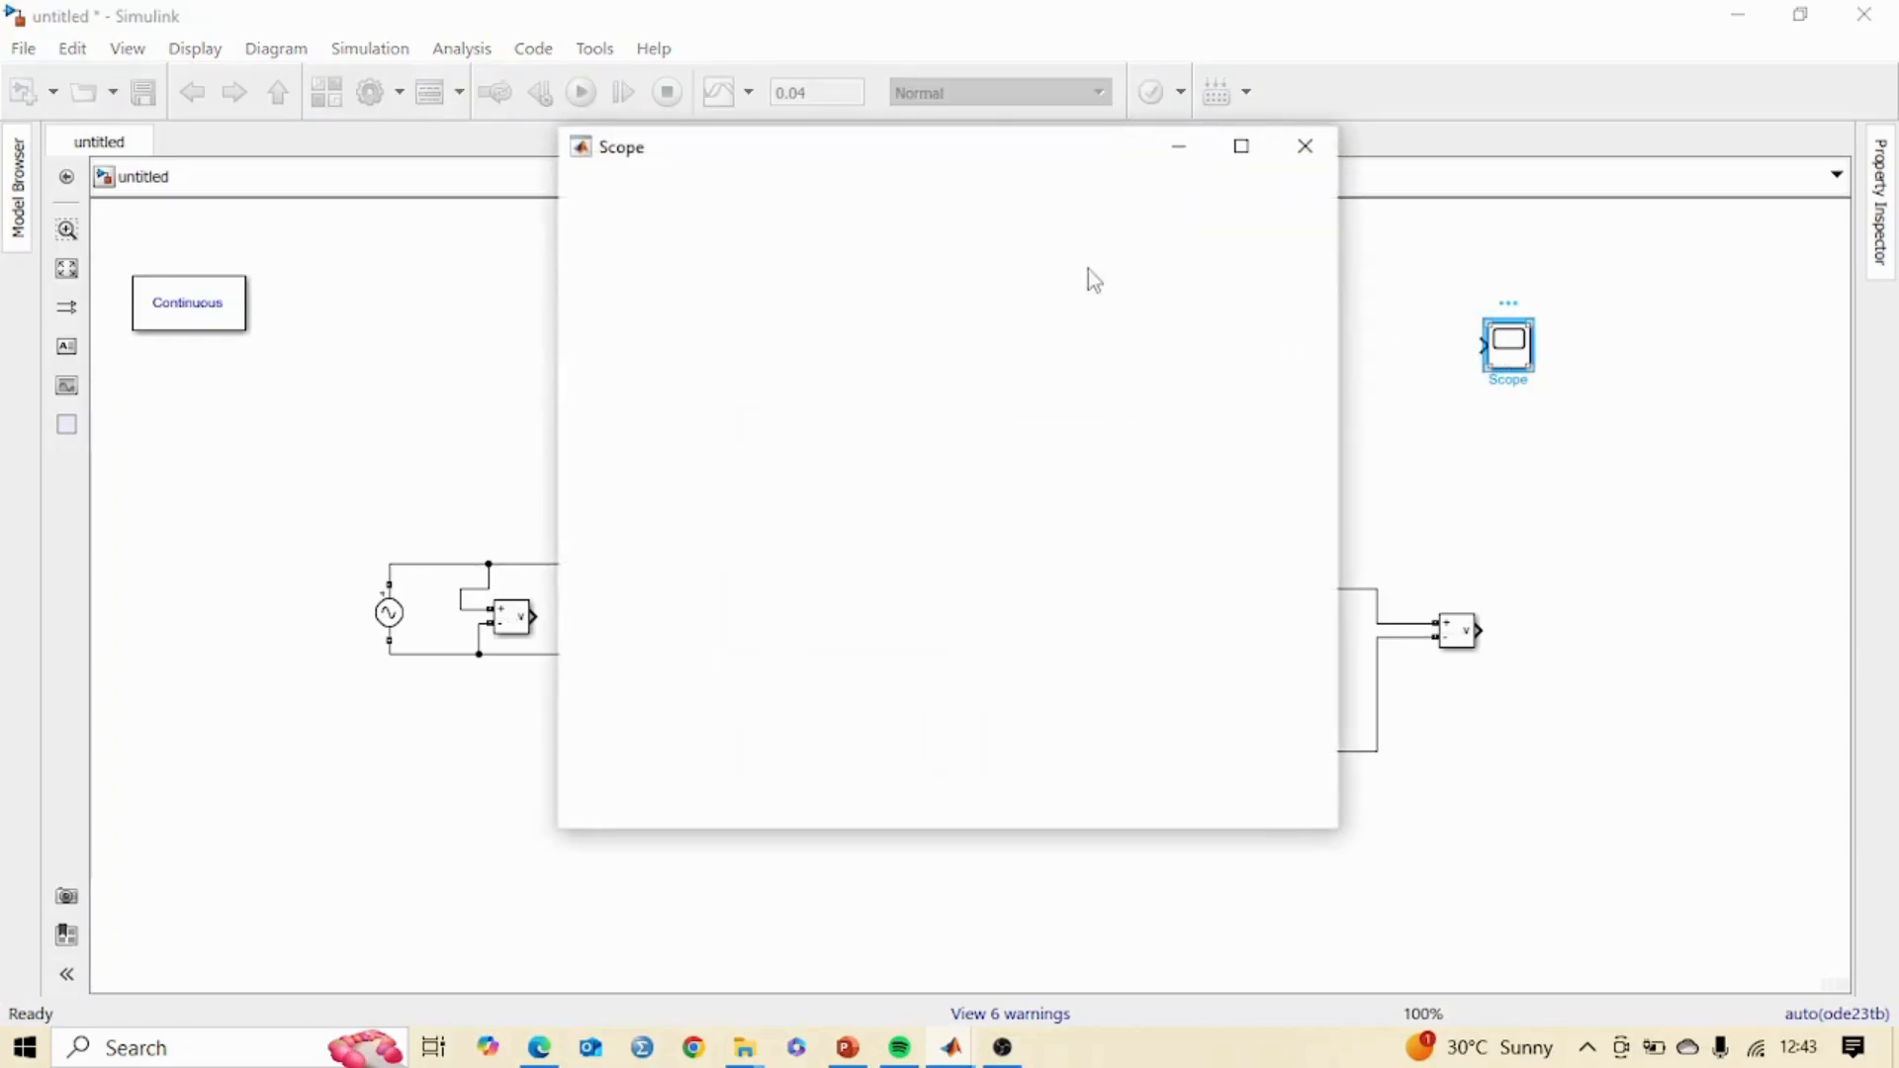
left_click(582, 186)
mouse_move(780, 254)
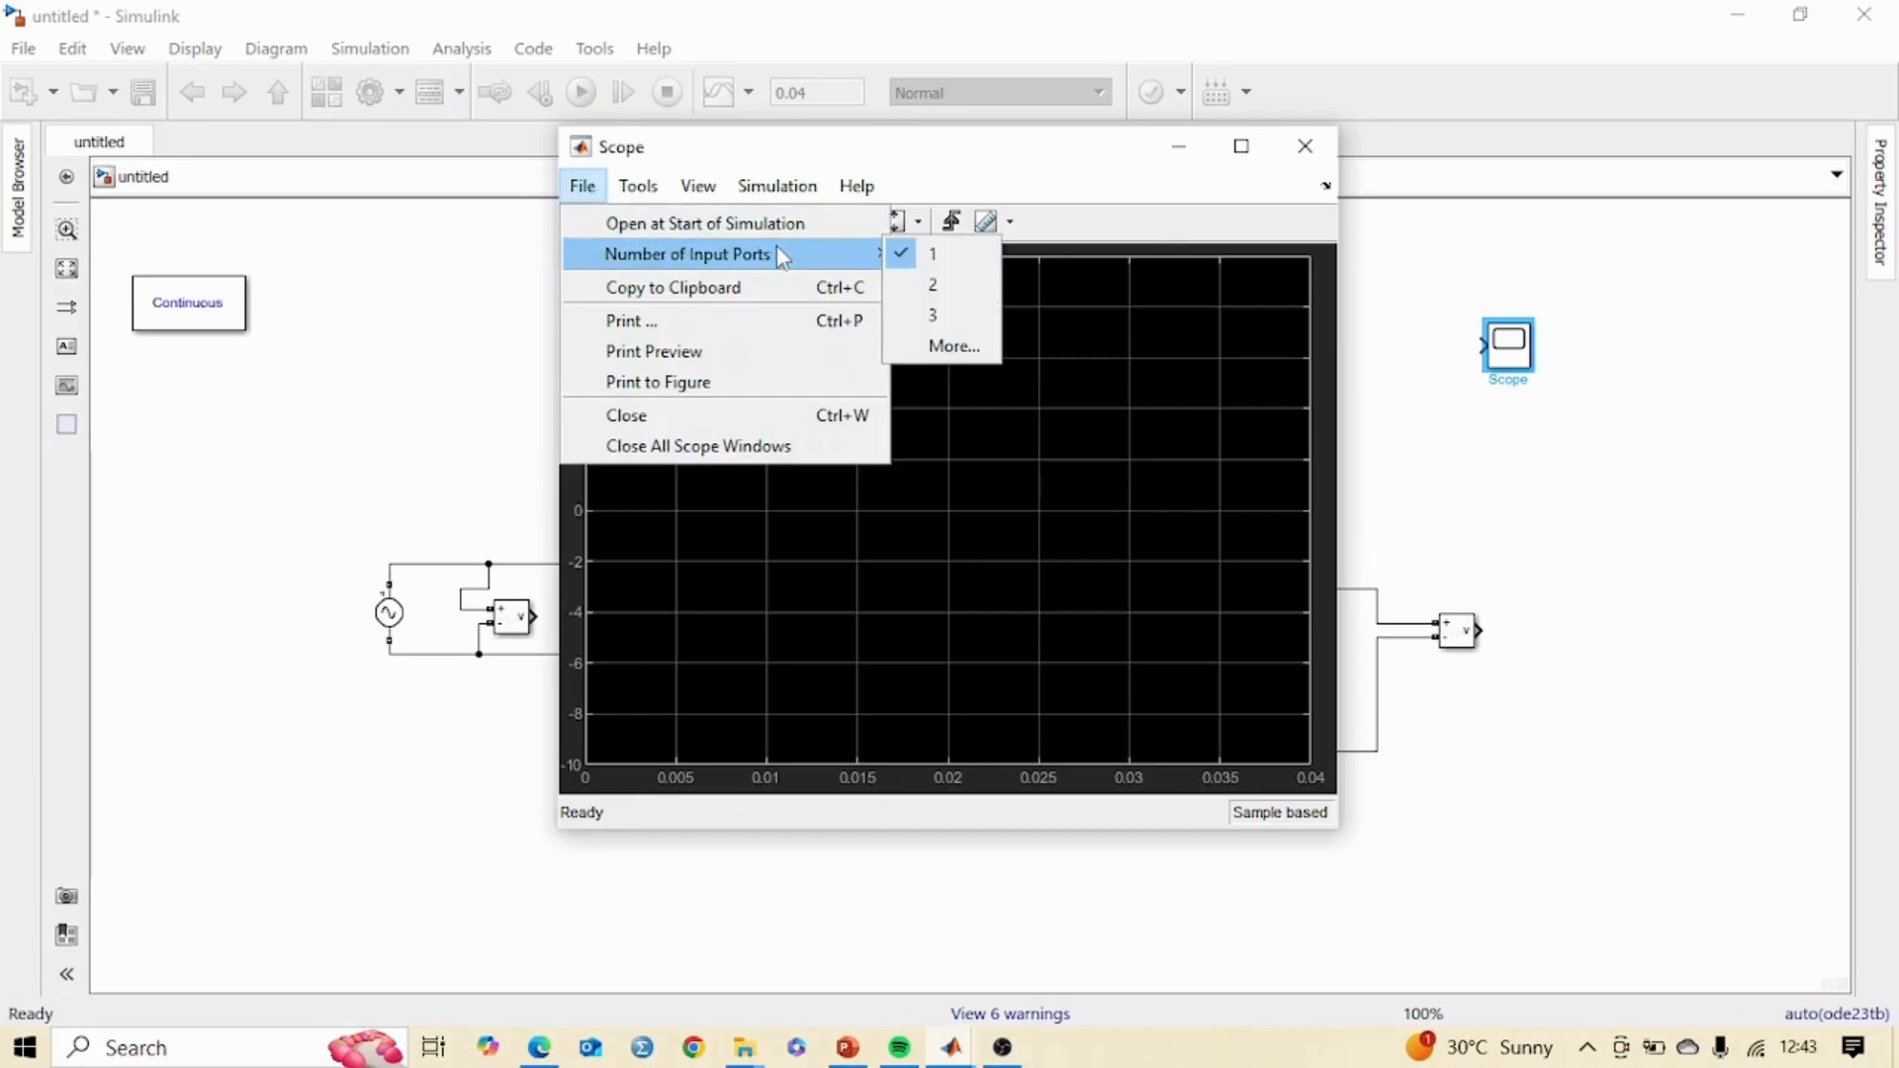
left_click(953, 318)
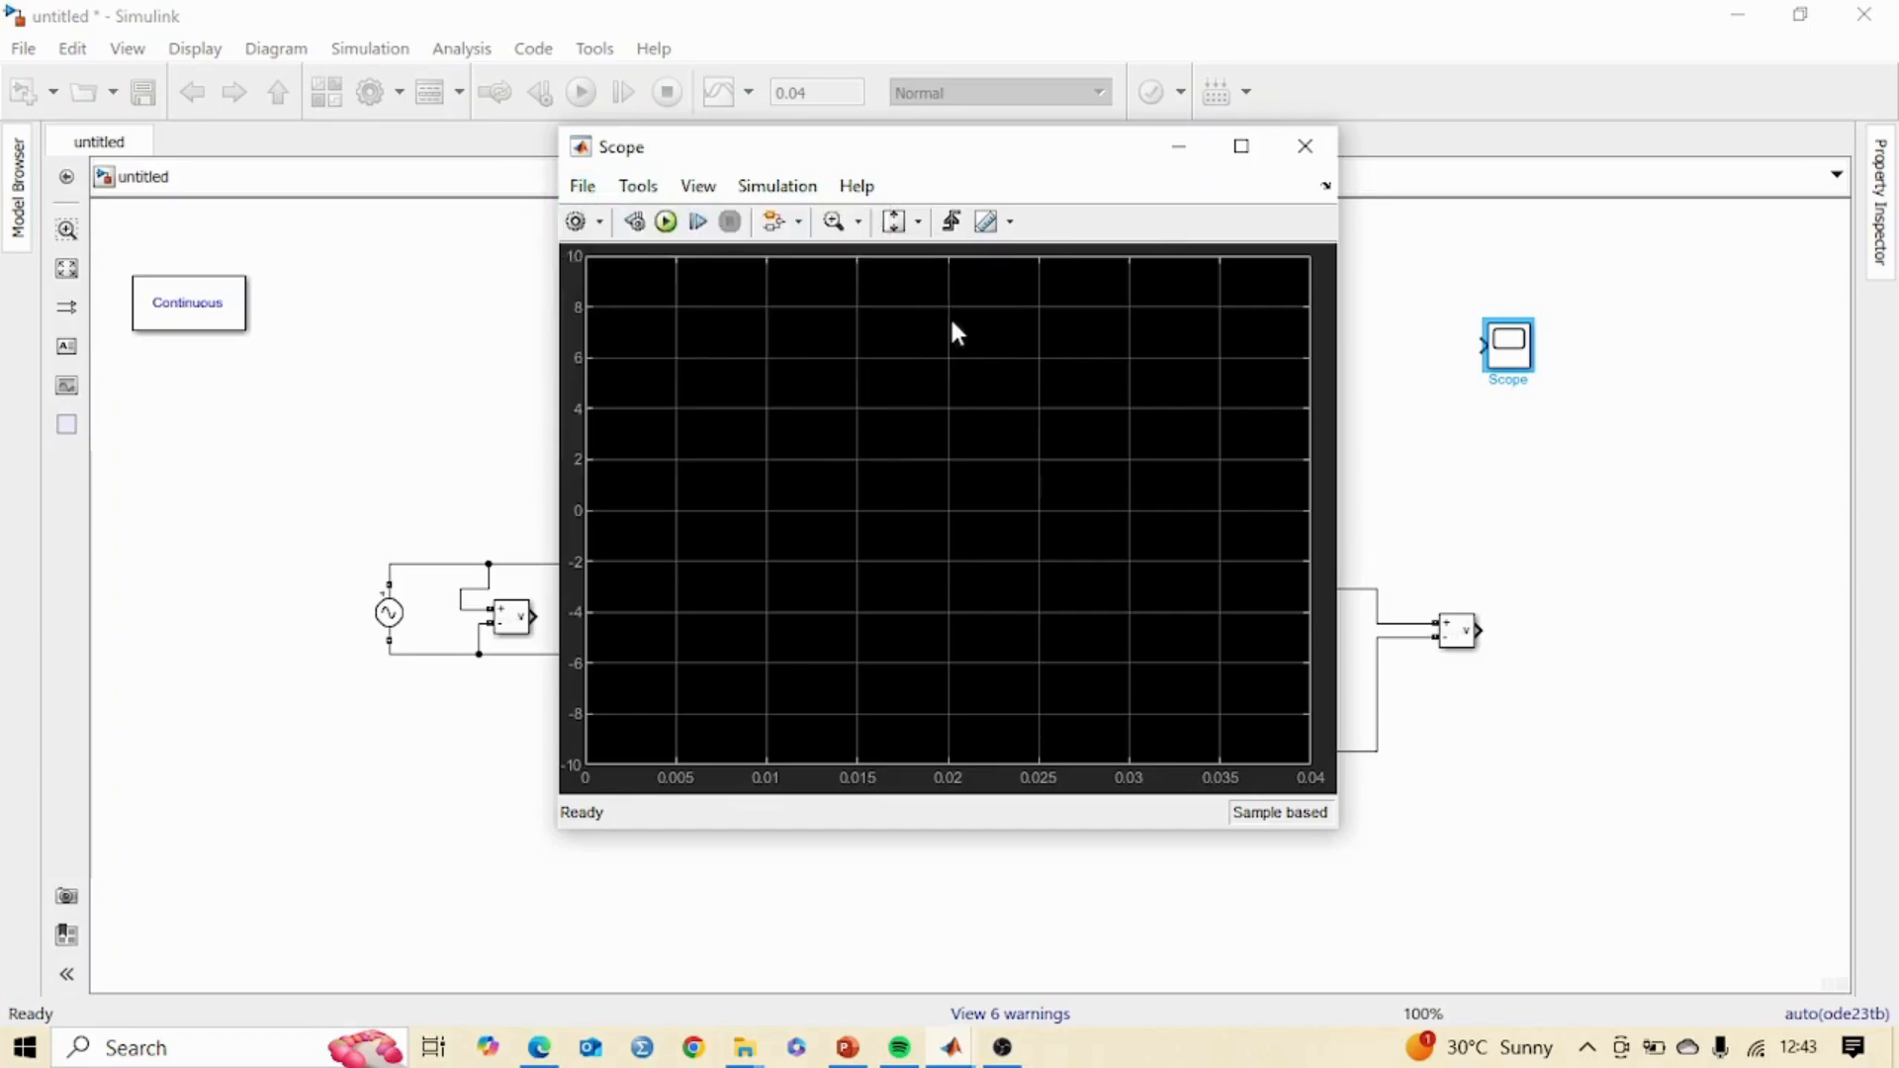
left_click(698, 186)
left_click(737, 221)
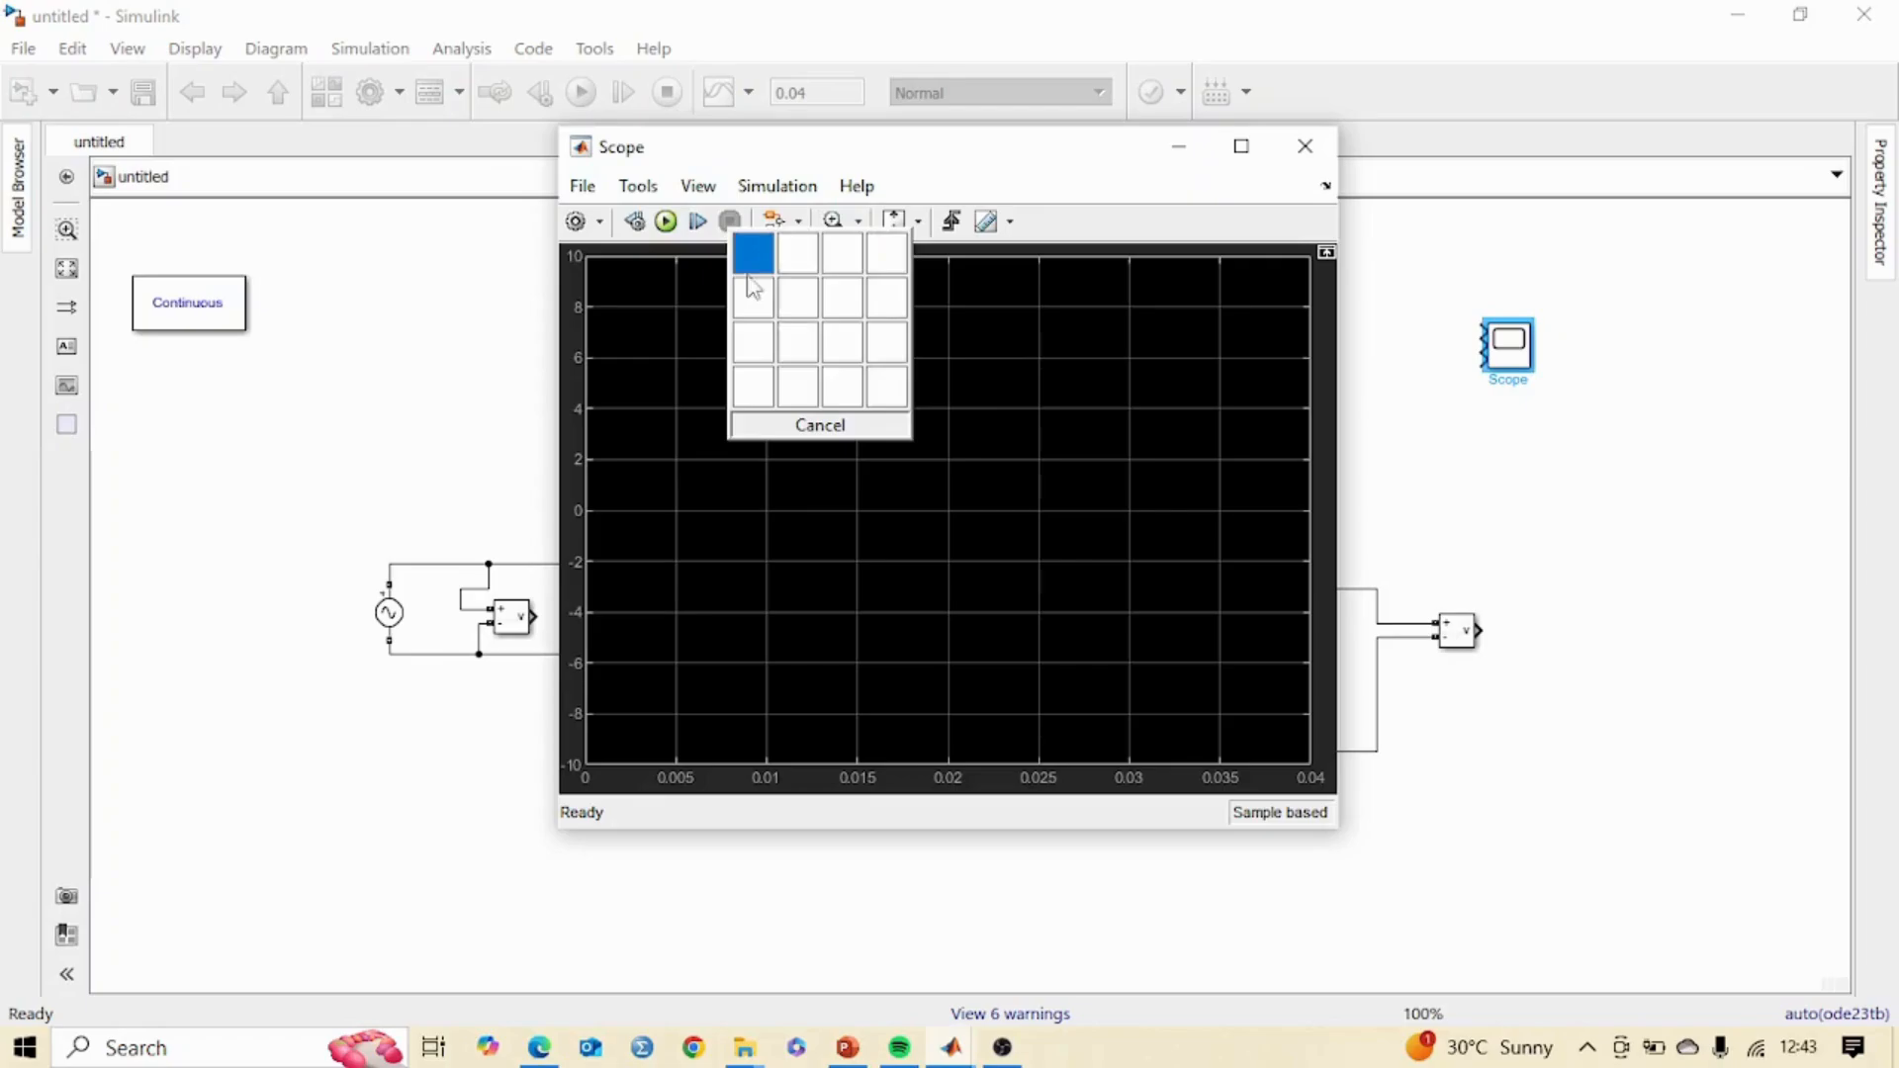
left_click(755, 356)
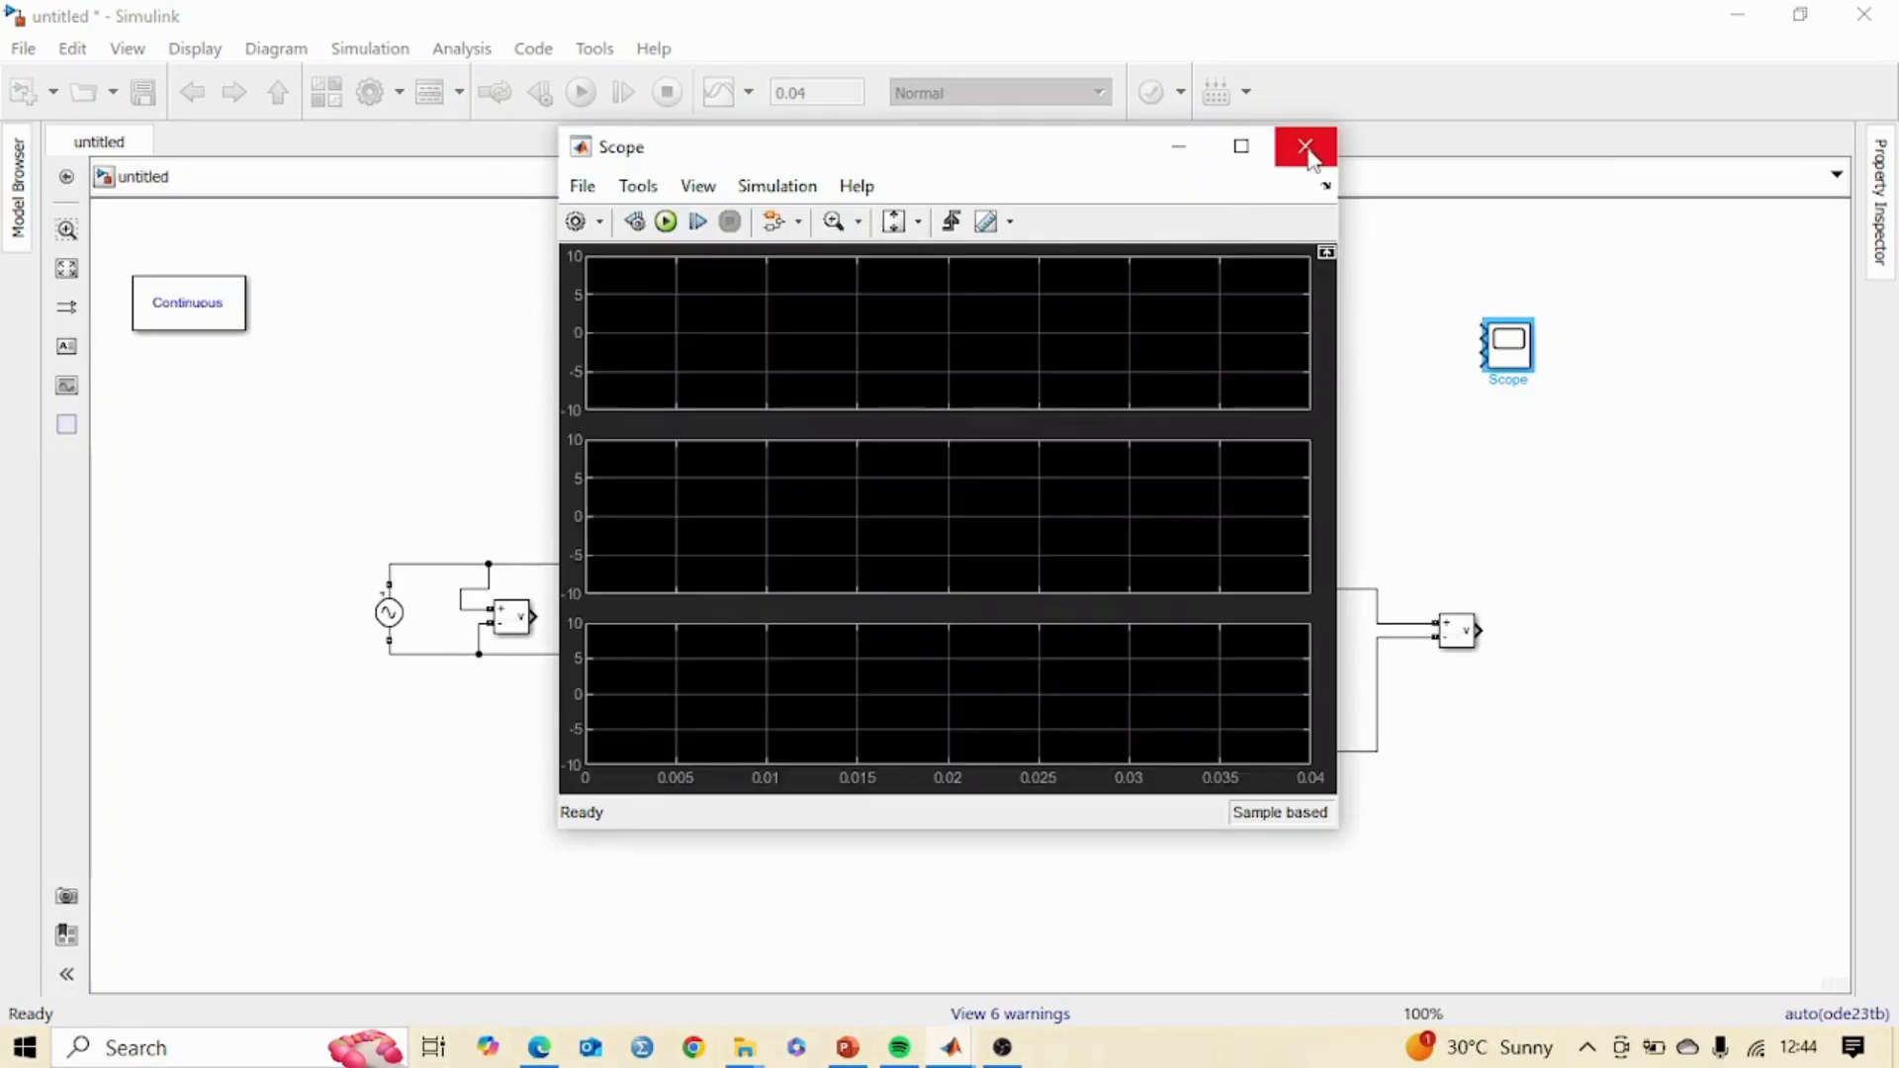
left_click(1306, 148)
Wire the source voltage, load current and load voltage signals to the Scope's first, second and third inputs, and run the simulation.
left_click_drag(541, 614, 1481, 331)
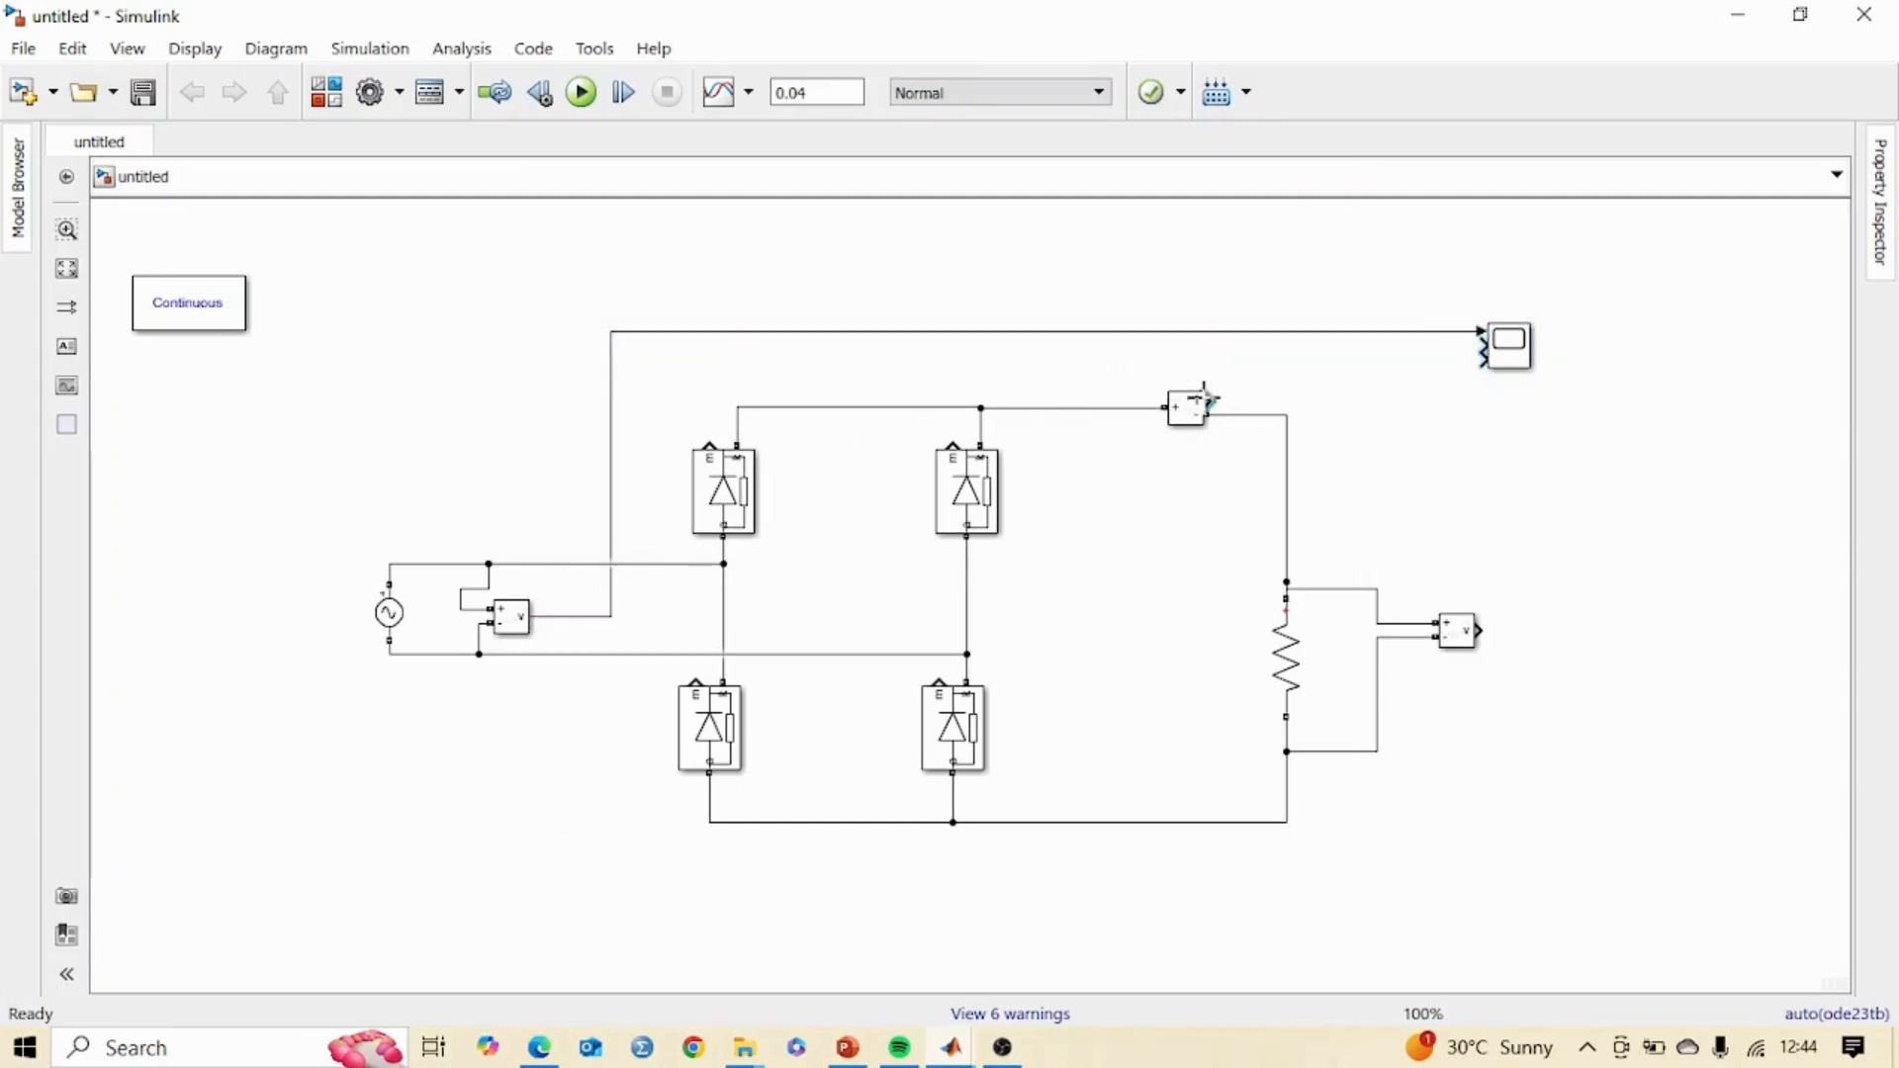
left_click_drag(1207, 398, 1479, 341)
mouse_move(1478, 623)
left_mouse_down()
mouse_move(1462, 522)
mouse_move(1481, 358)
left_mouse_up()
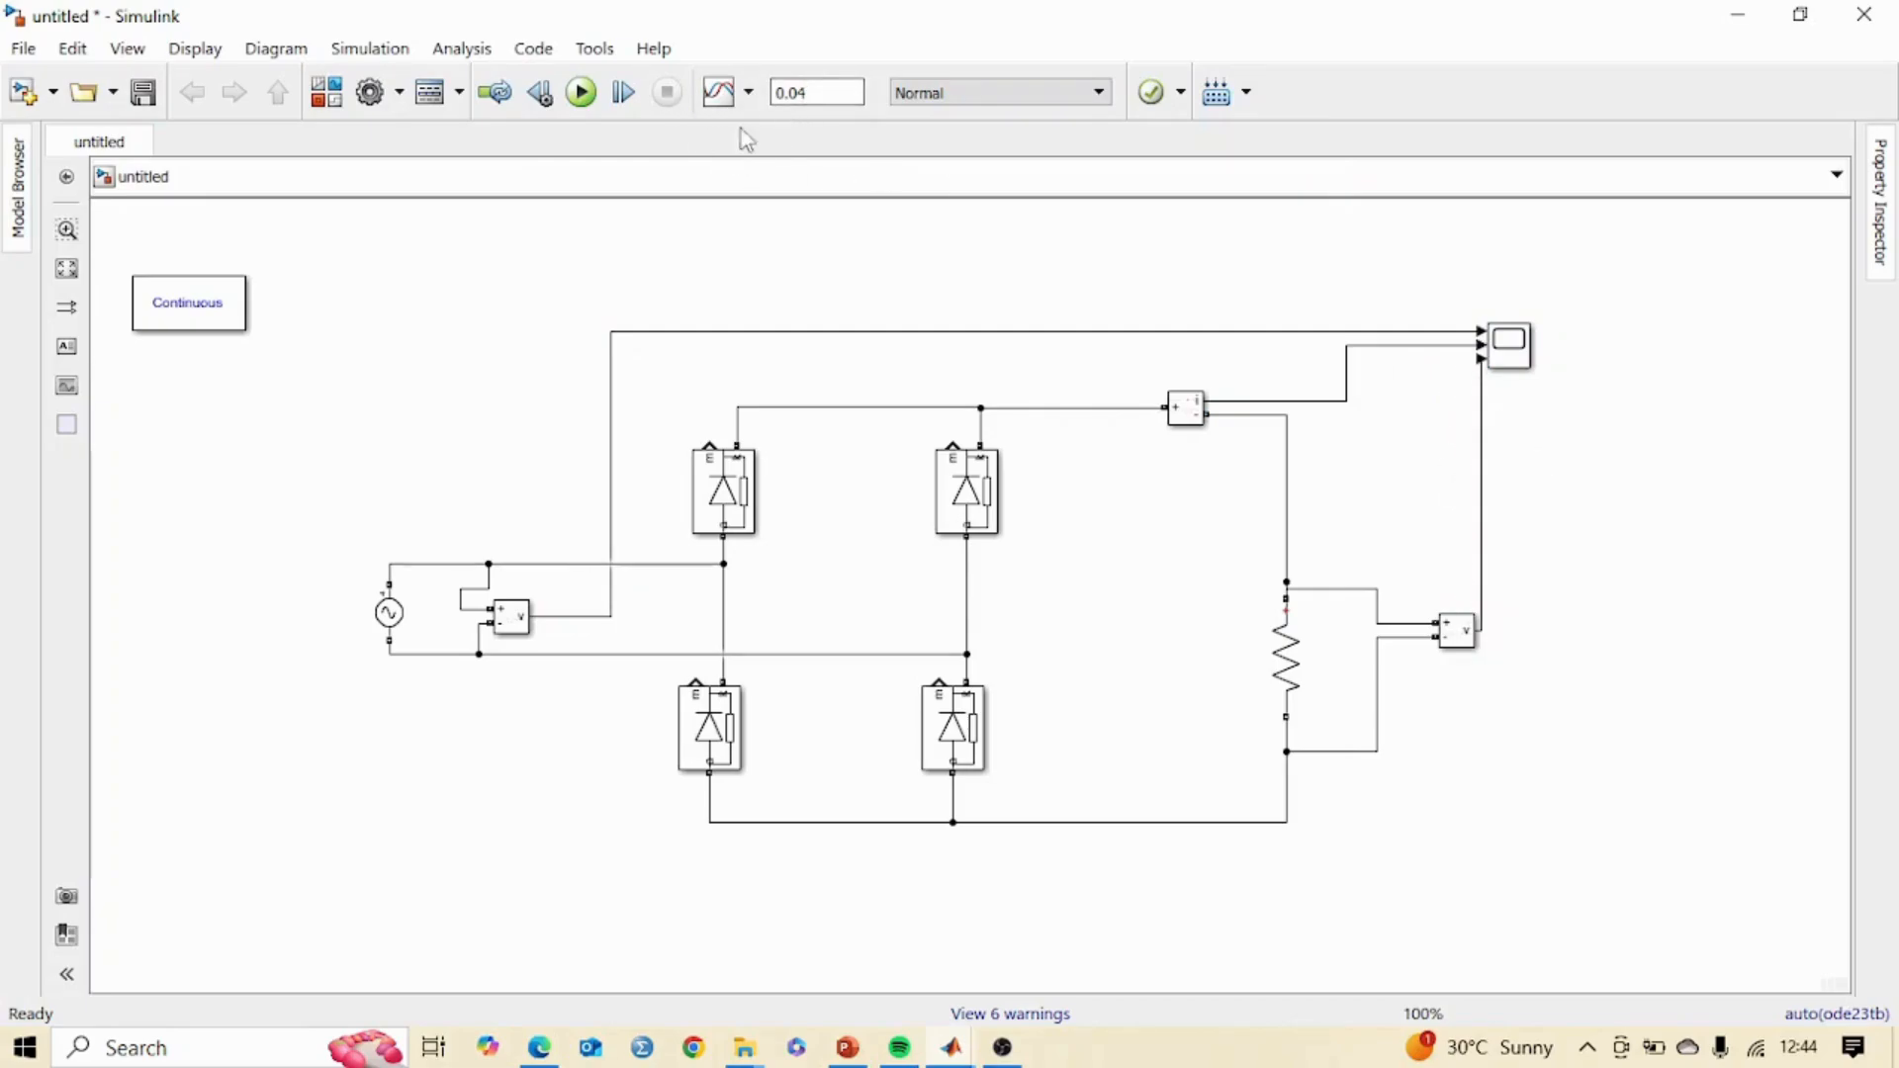
left_click(582, 92)
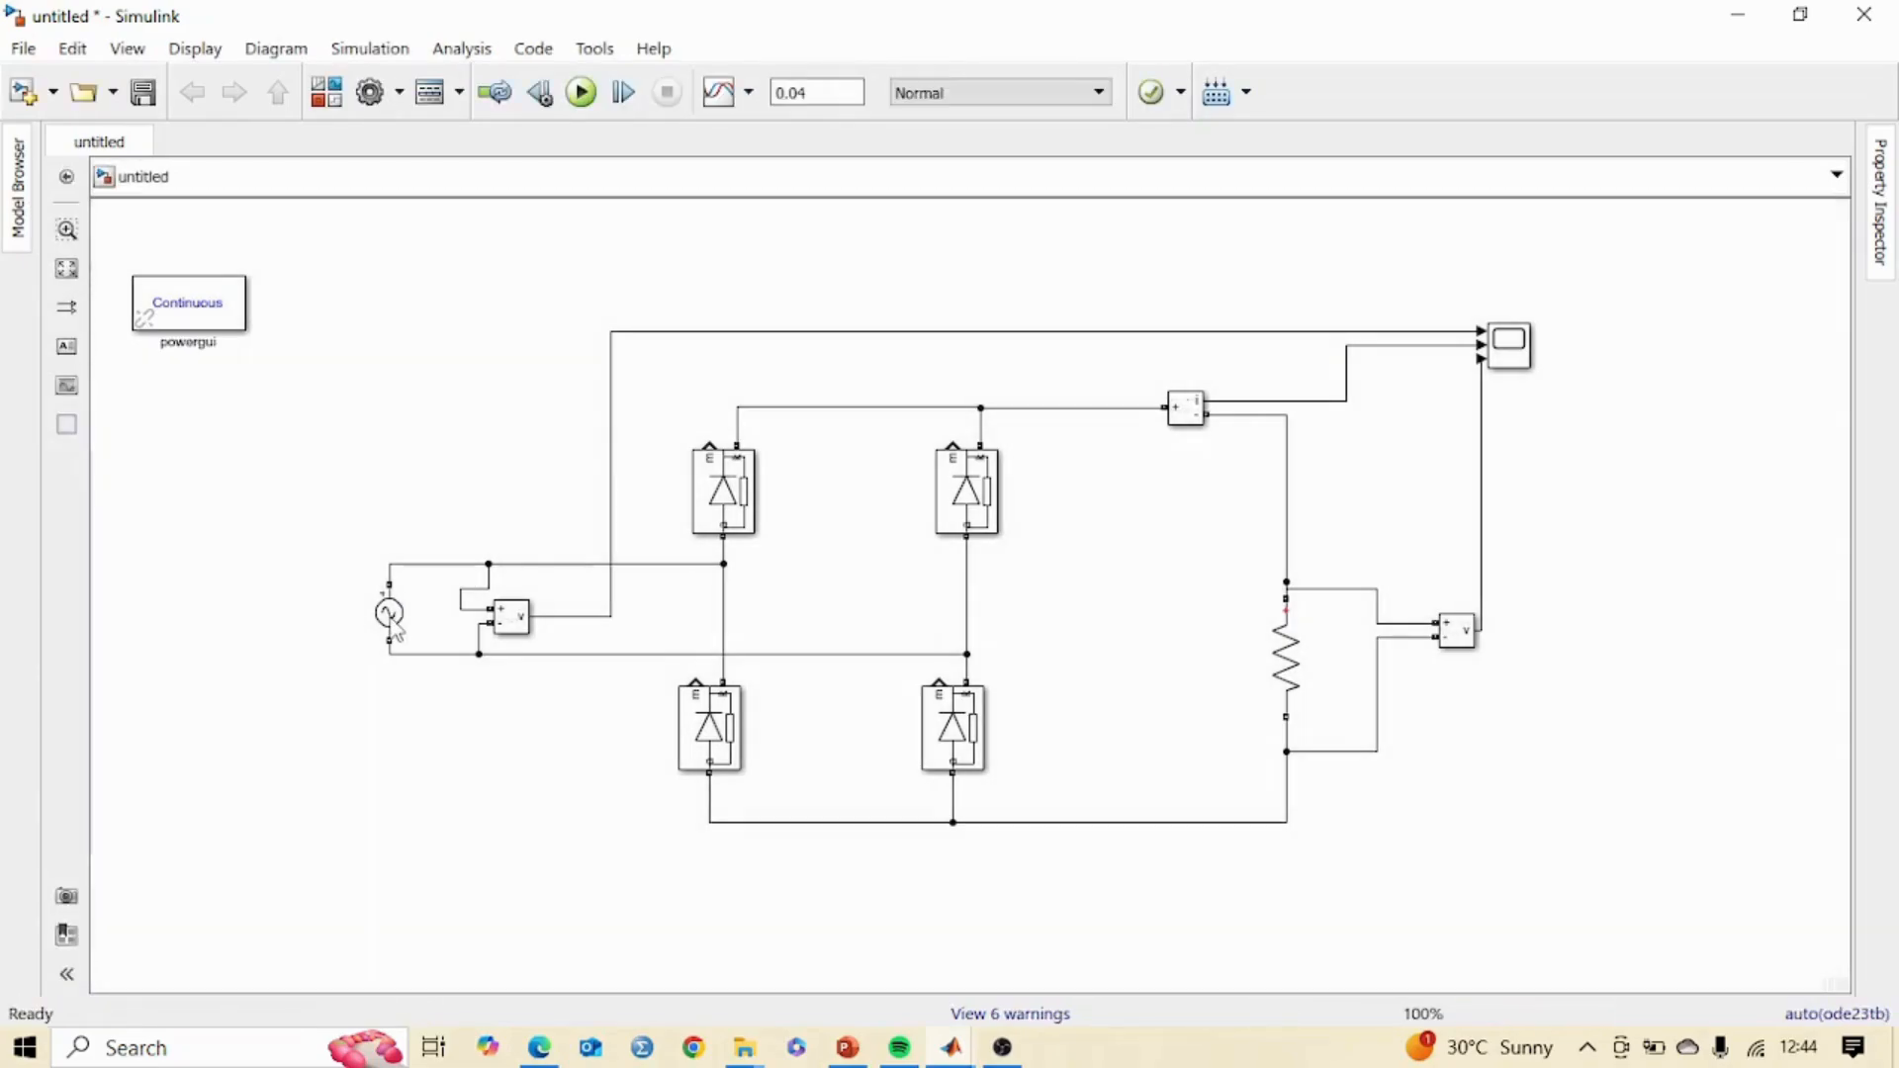
Set the AC Voltage Source to a peak amplitude of 120 V and a frequency of 50 Hz.
double_click(389, 613)
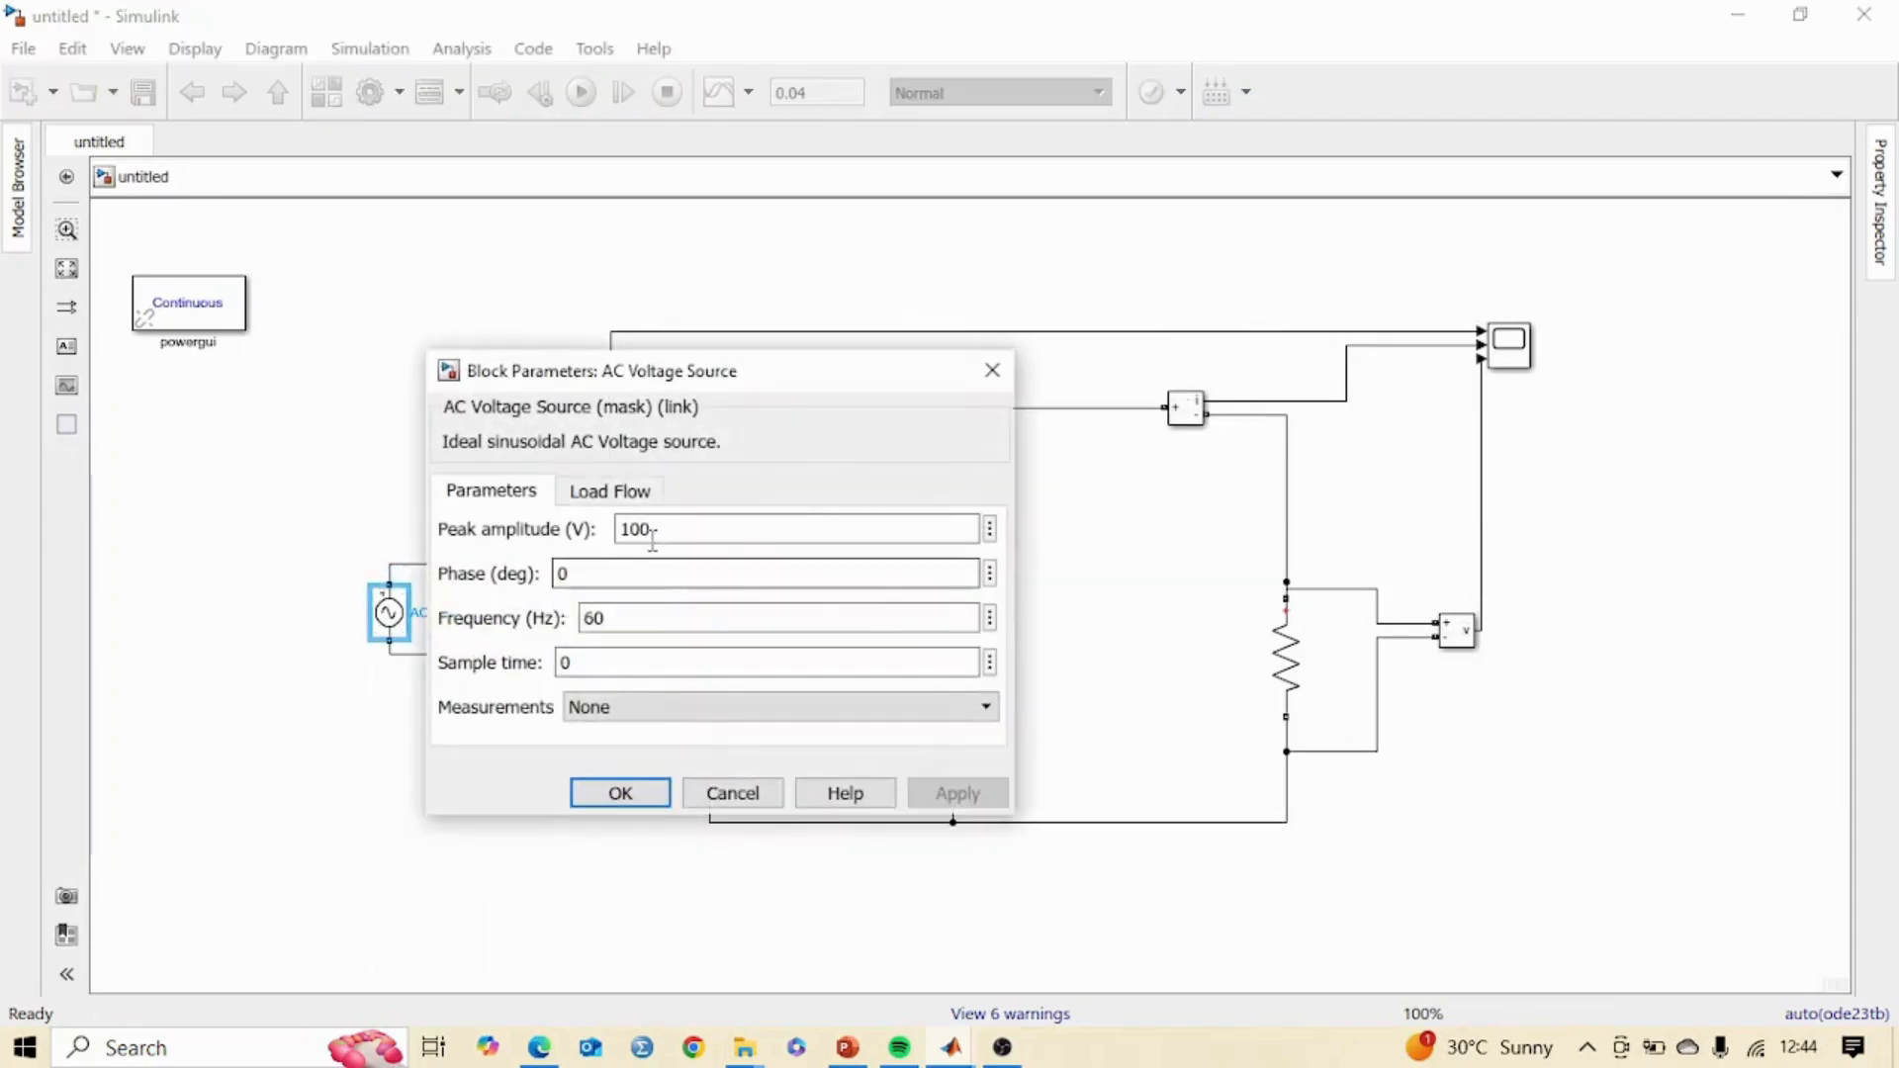
double_click(666, 531)
type("1")
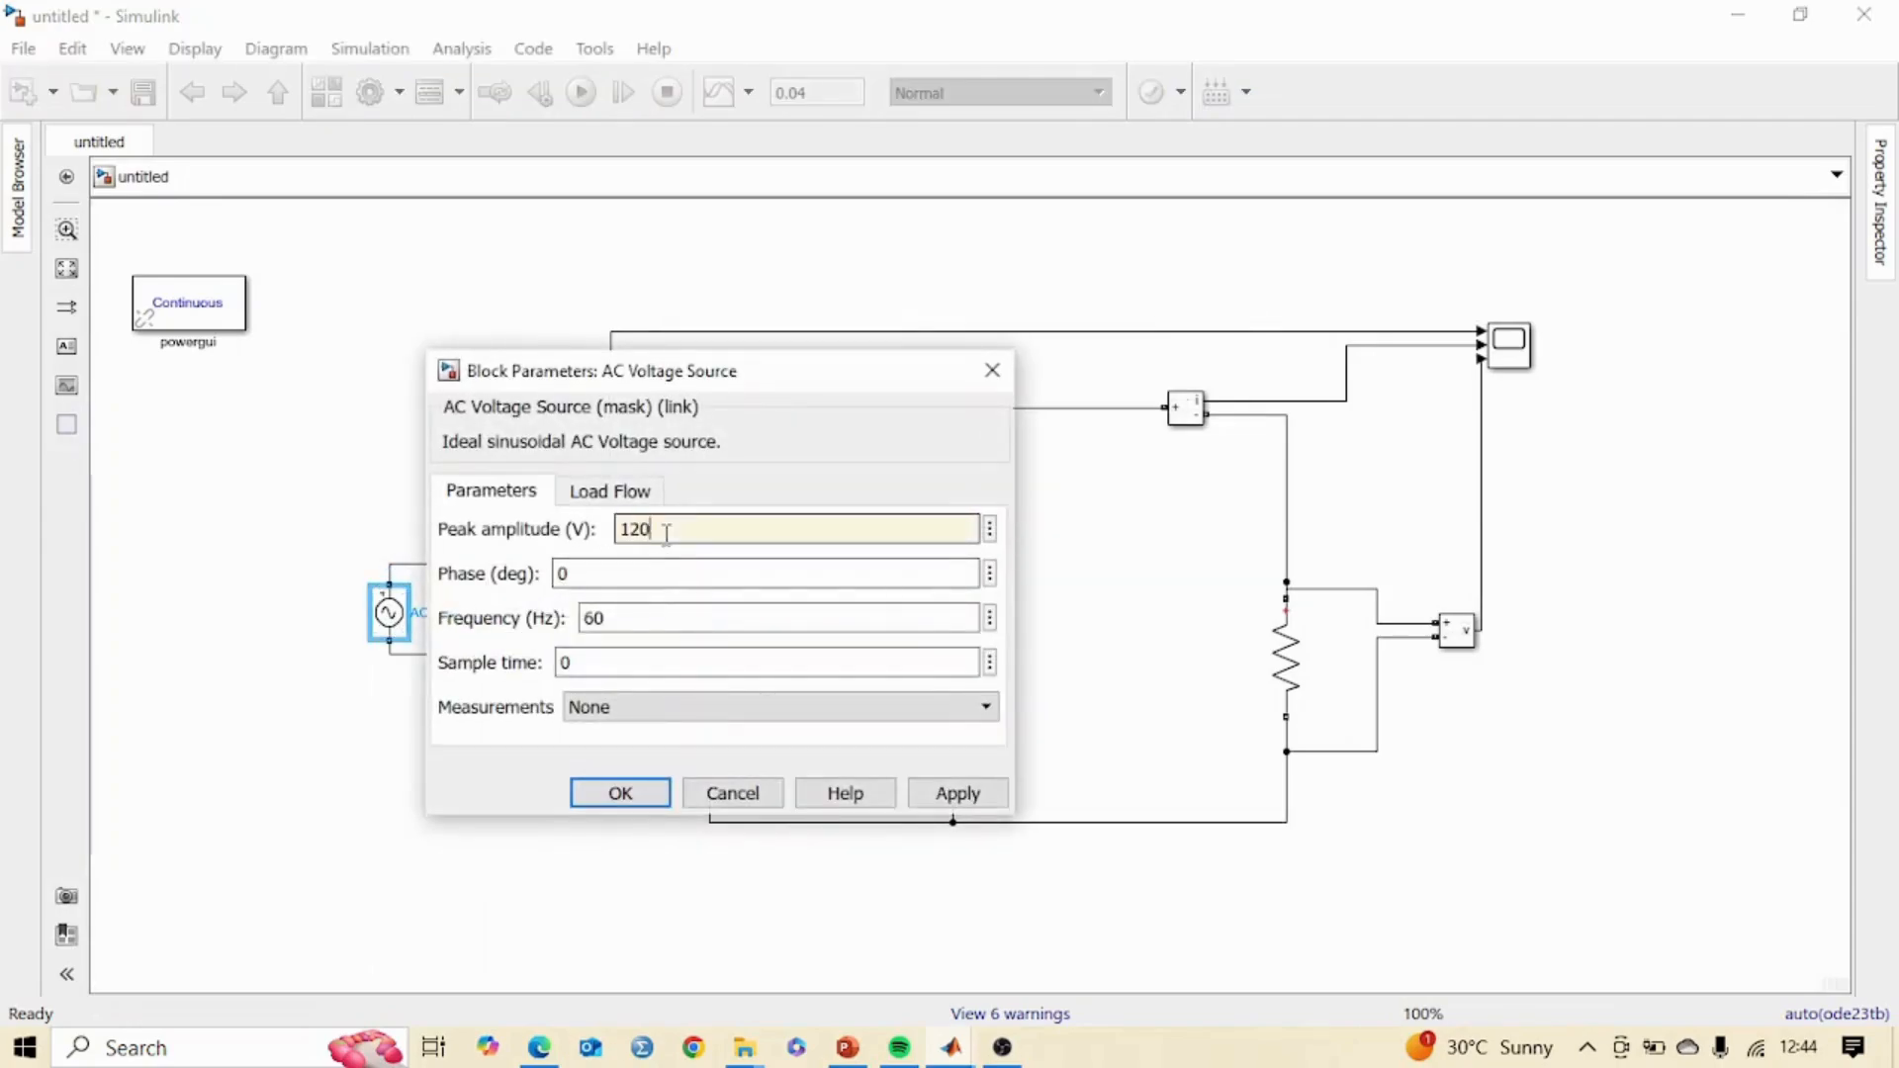
double_click(636, 622)
type("50")
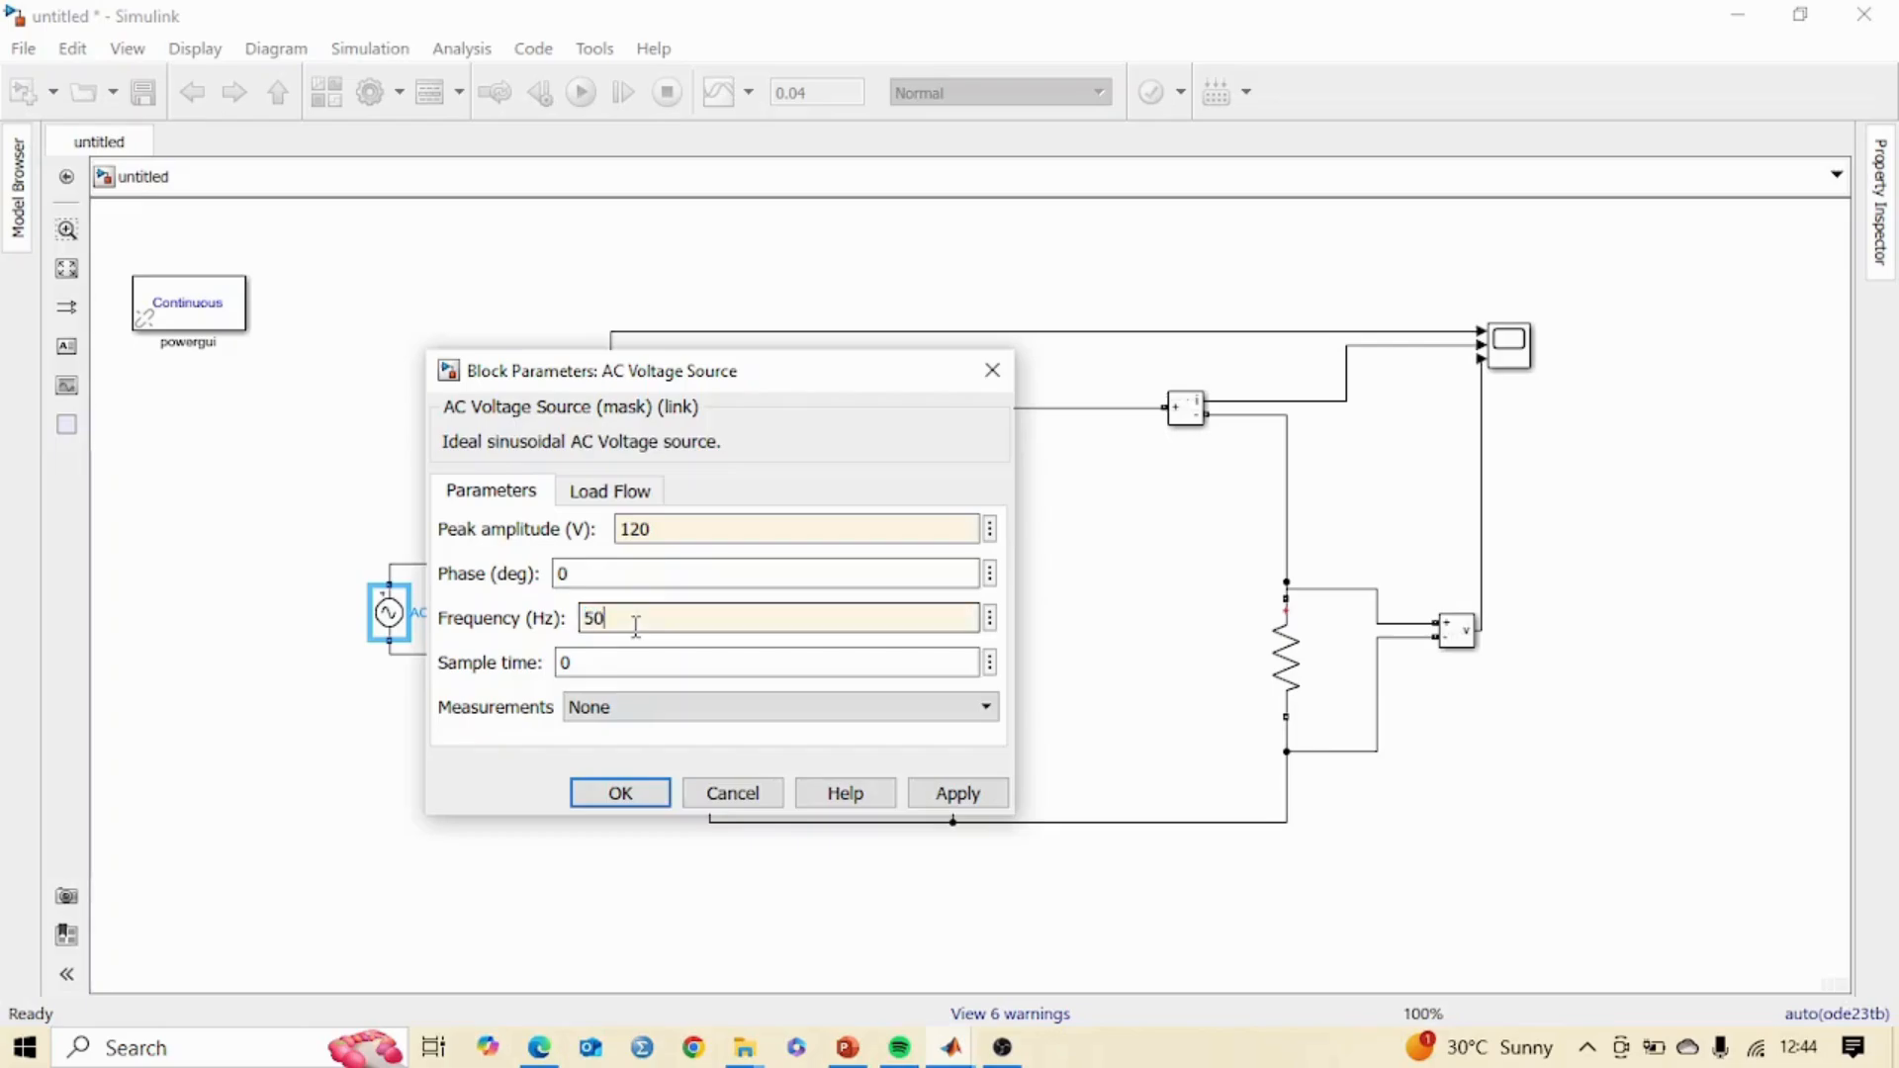
left_click(621, 792)
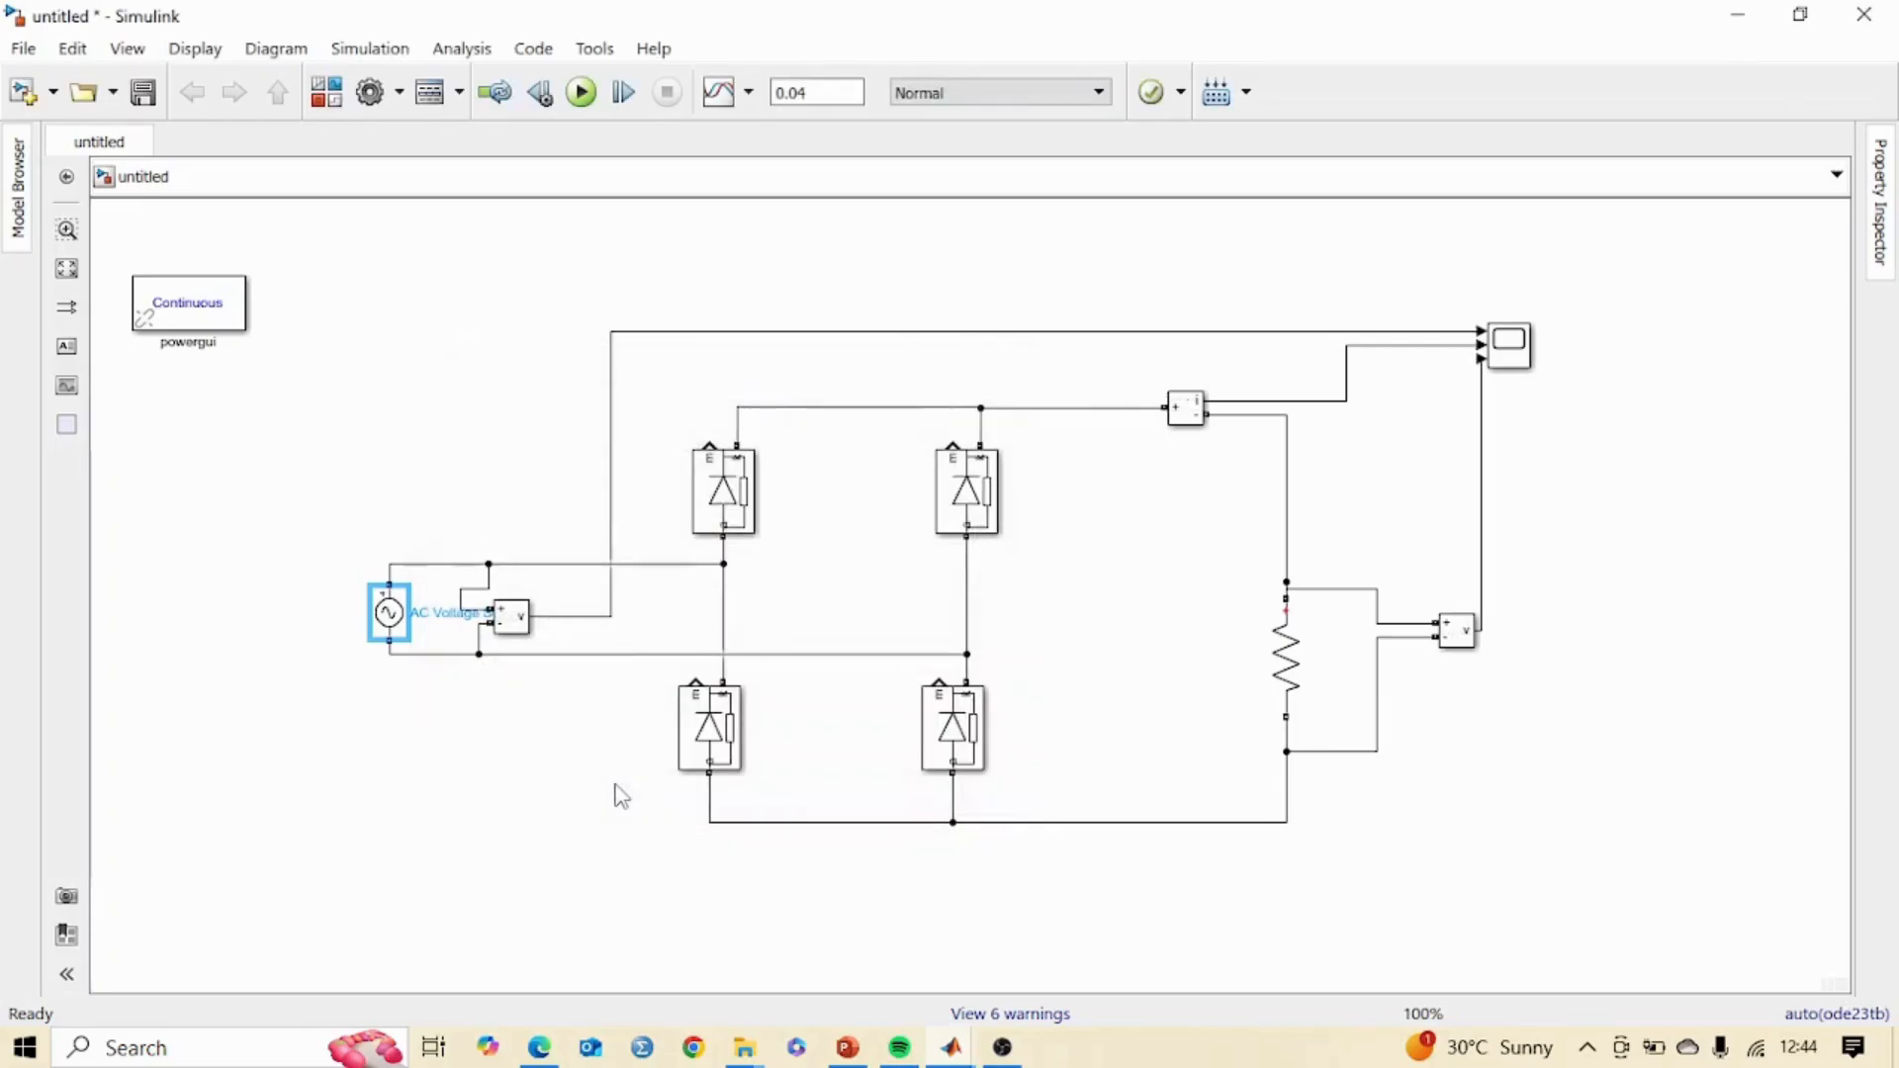
Run the simulation with the resistive load and open the Scope to examine the source voltage, load current and load voltage waveforms.
left_click(879, 259)
left_click(584, 95)
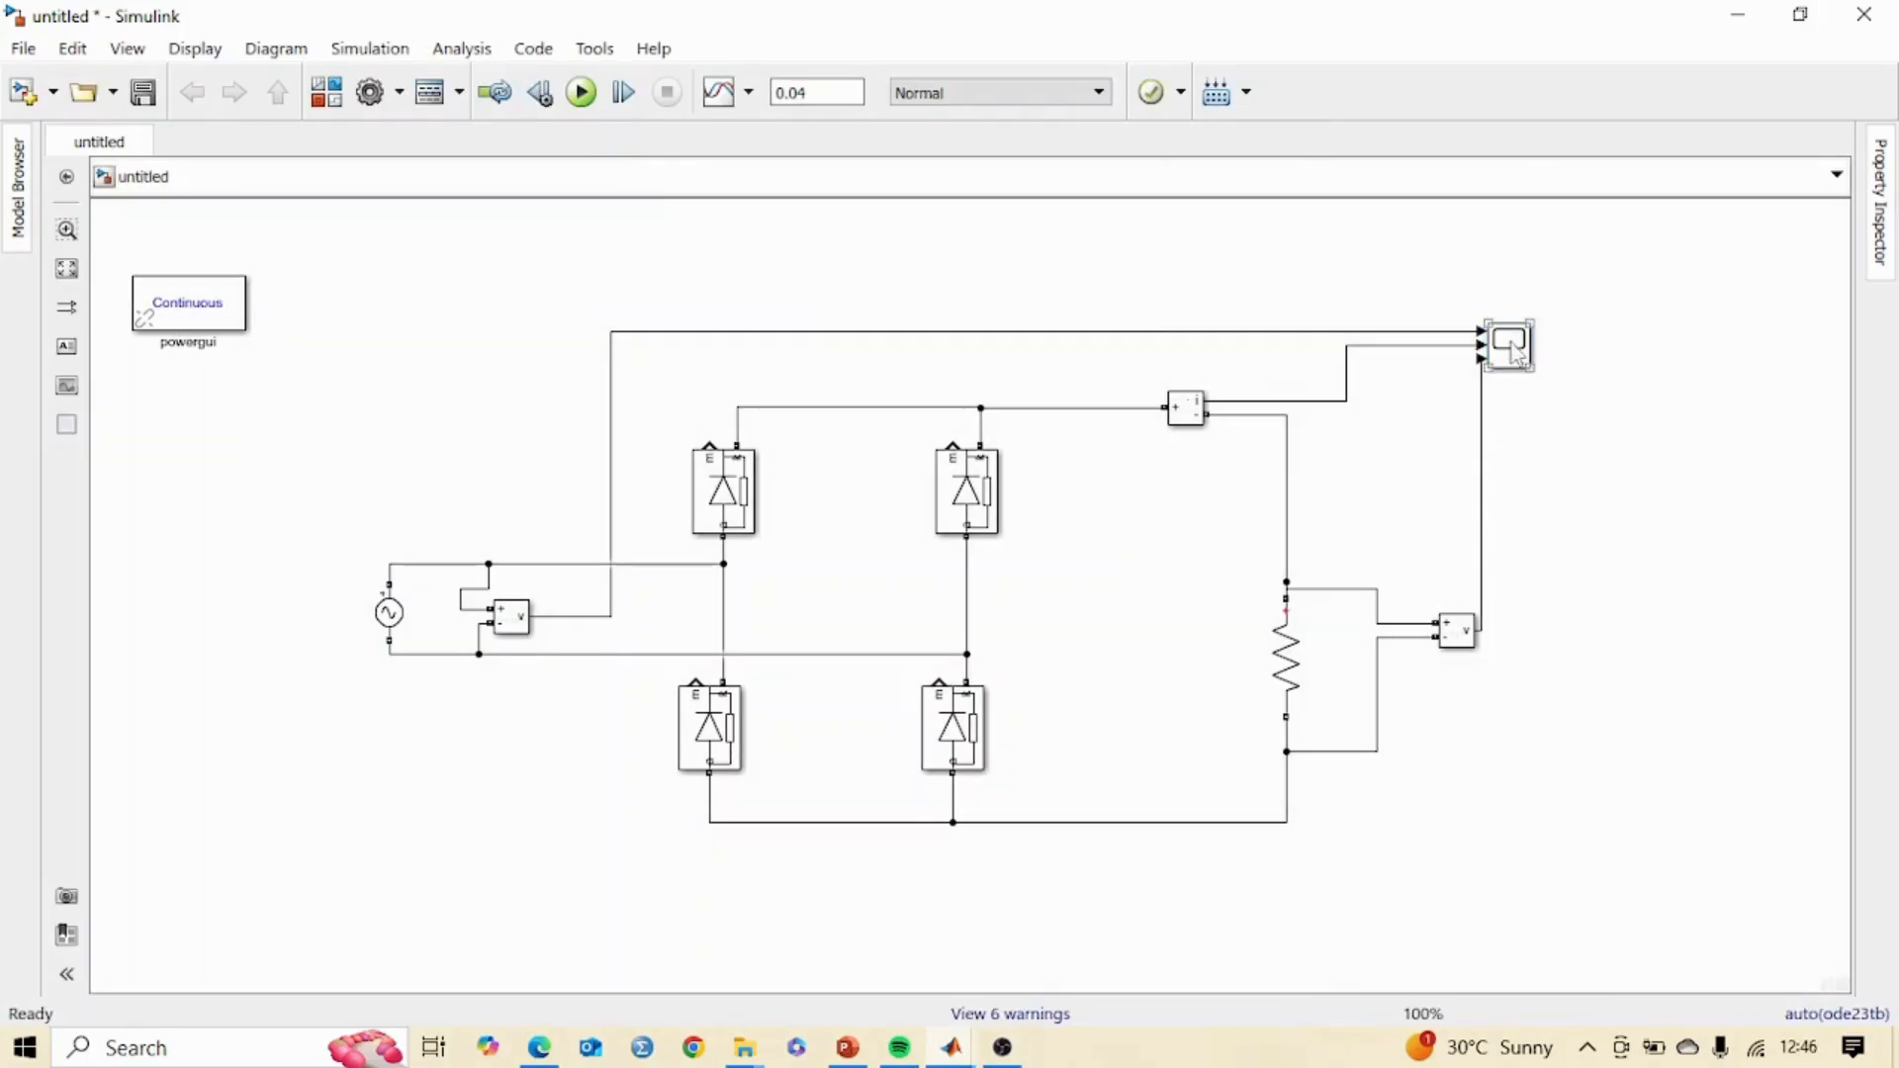
double_click(1514, 348)
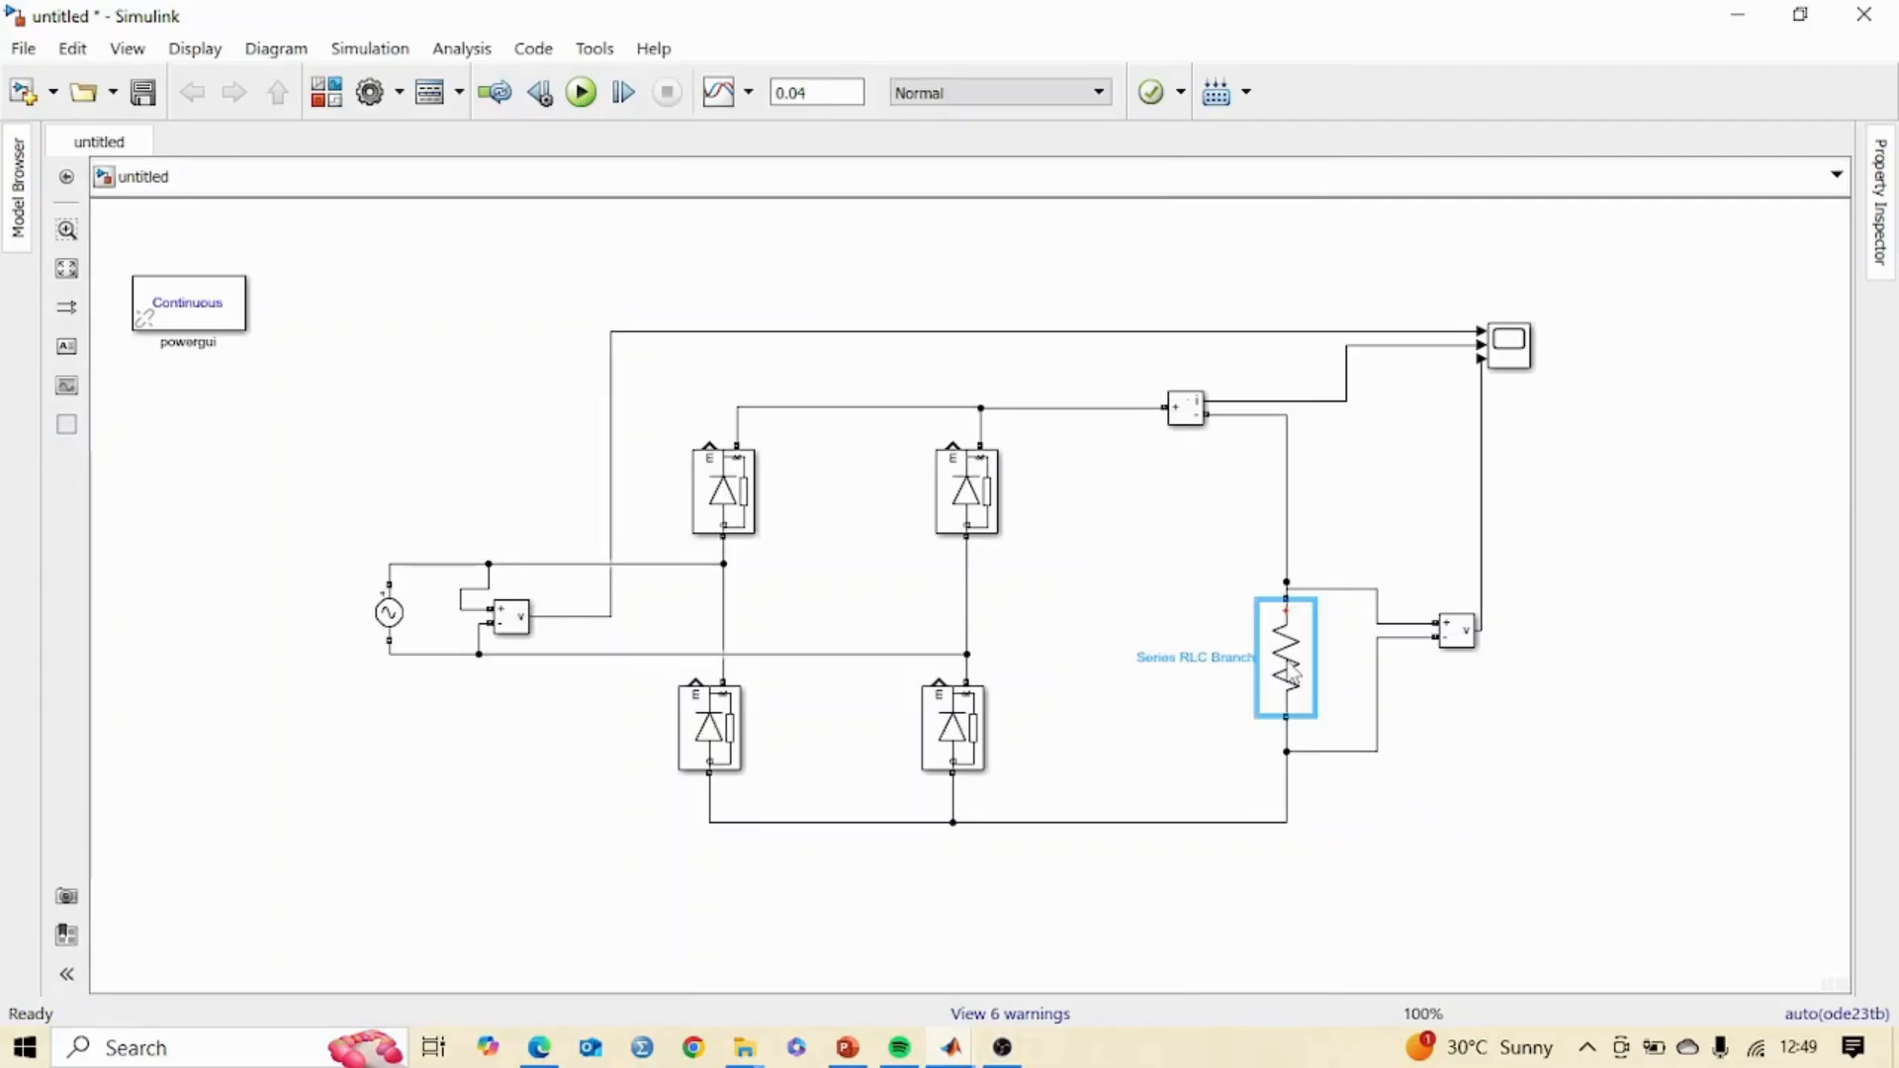
Change the load's Series RLC Branch type to RL and enter a new inductance for it.
double_click(1286, 658)
left_click(1026, 634)
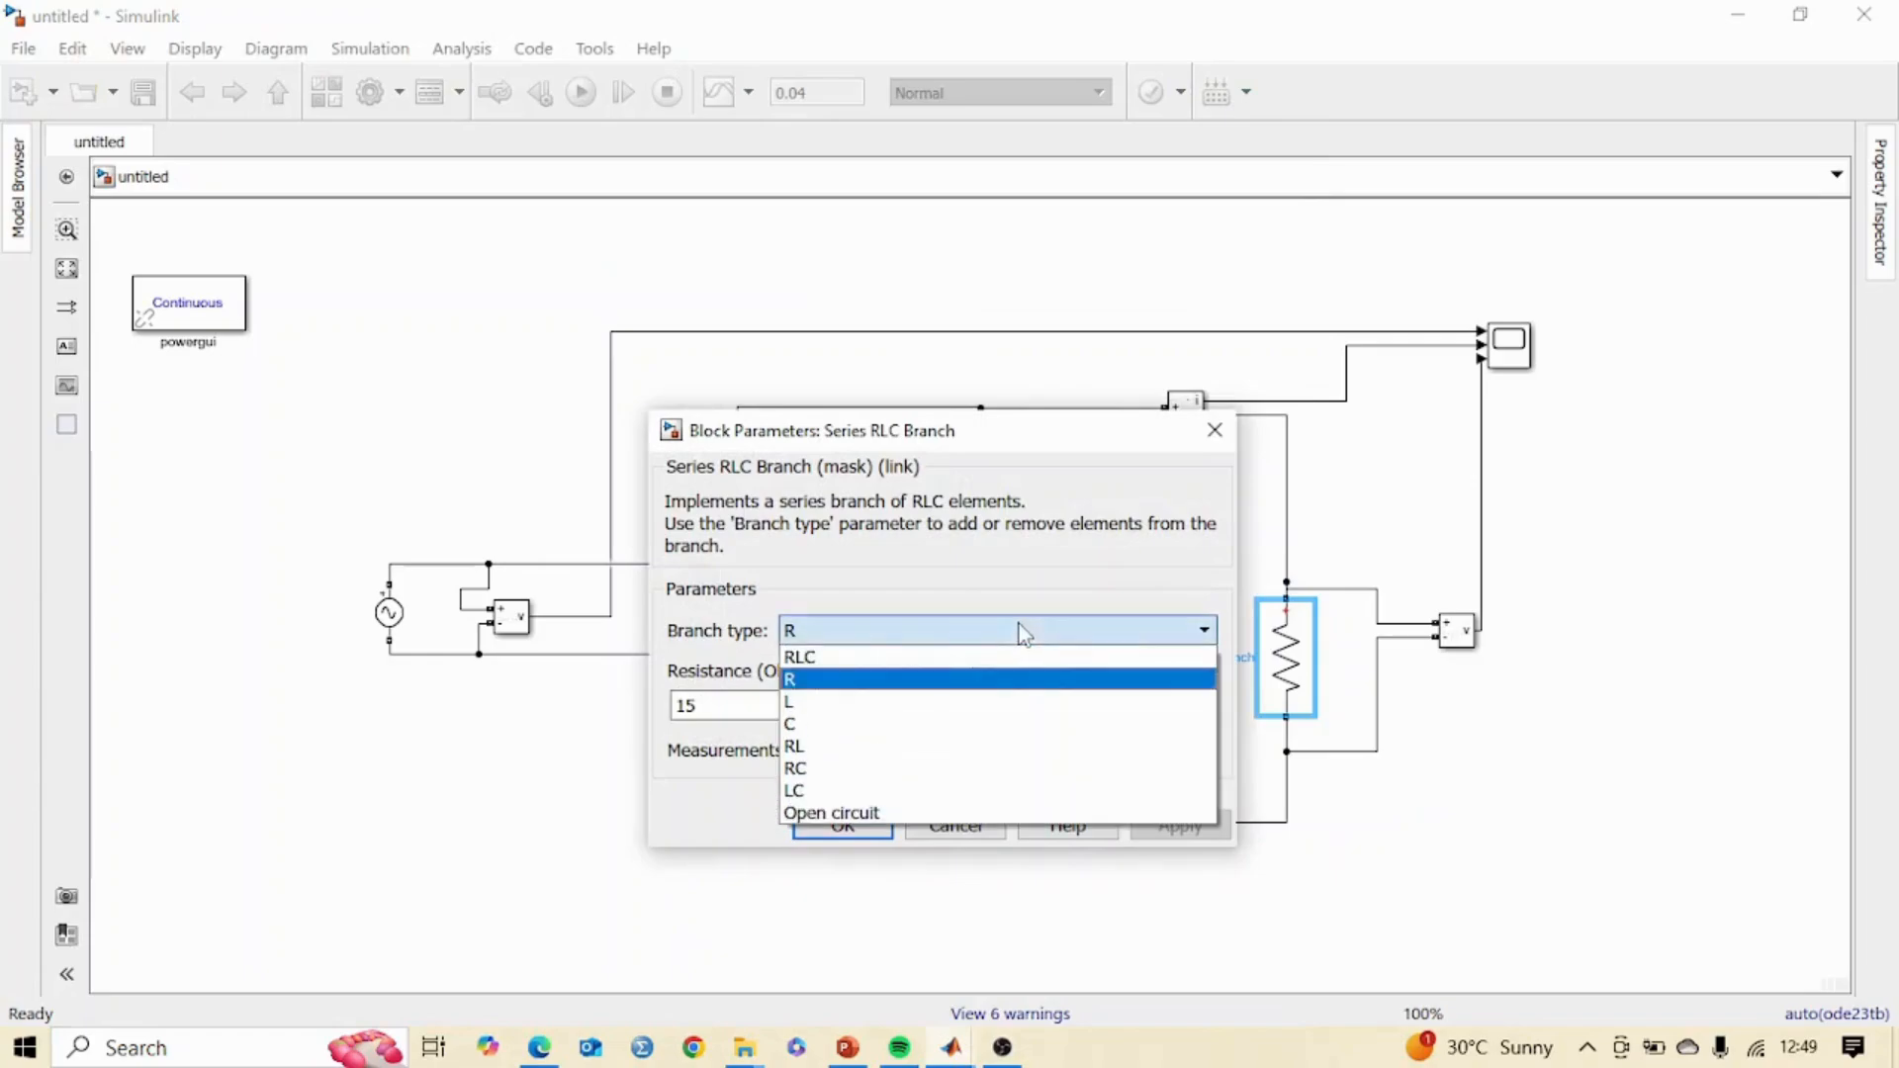
left_click(811, 749)
double_click(754, 781)
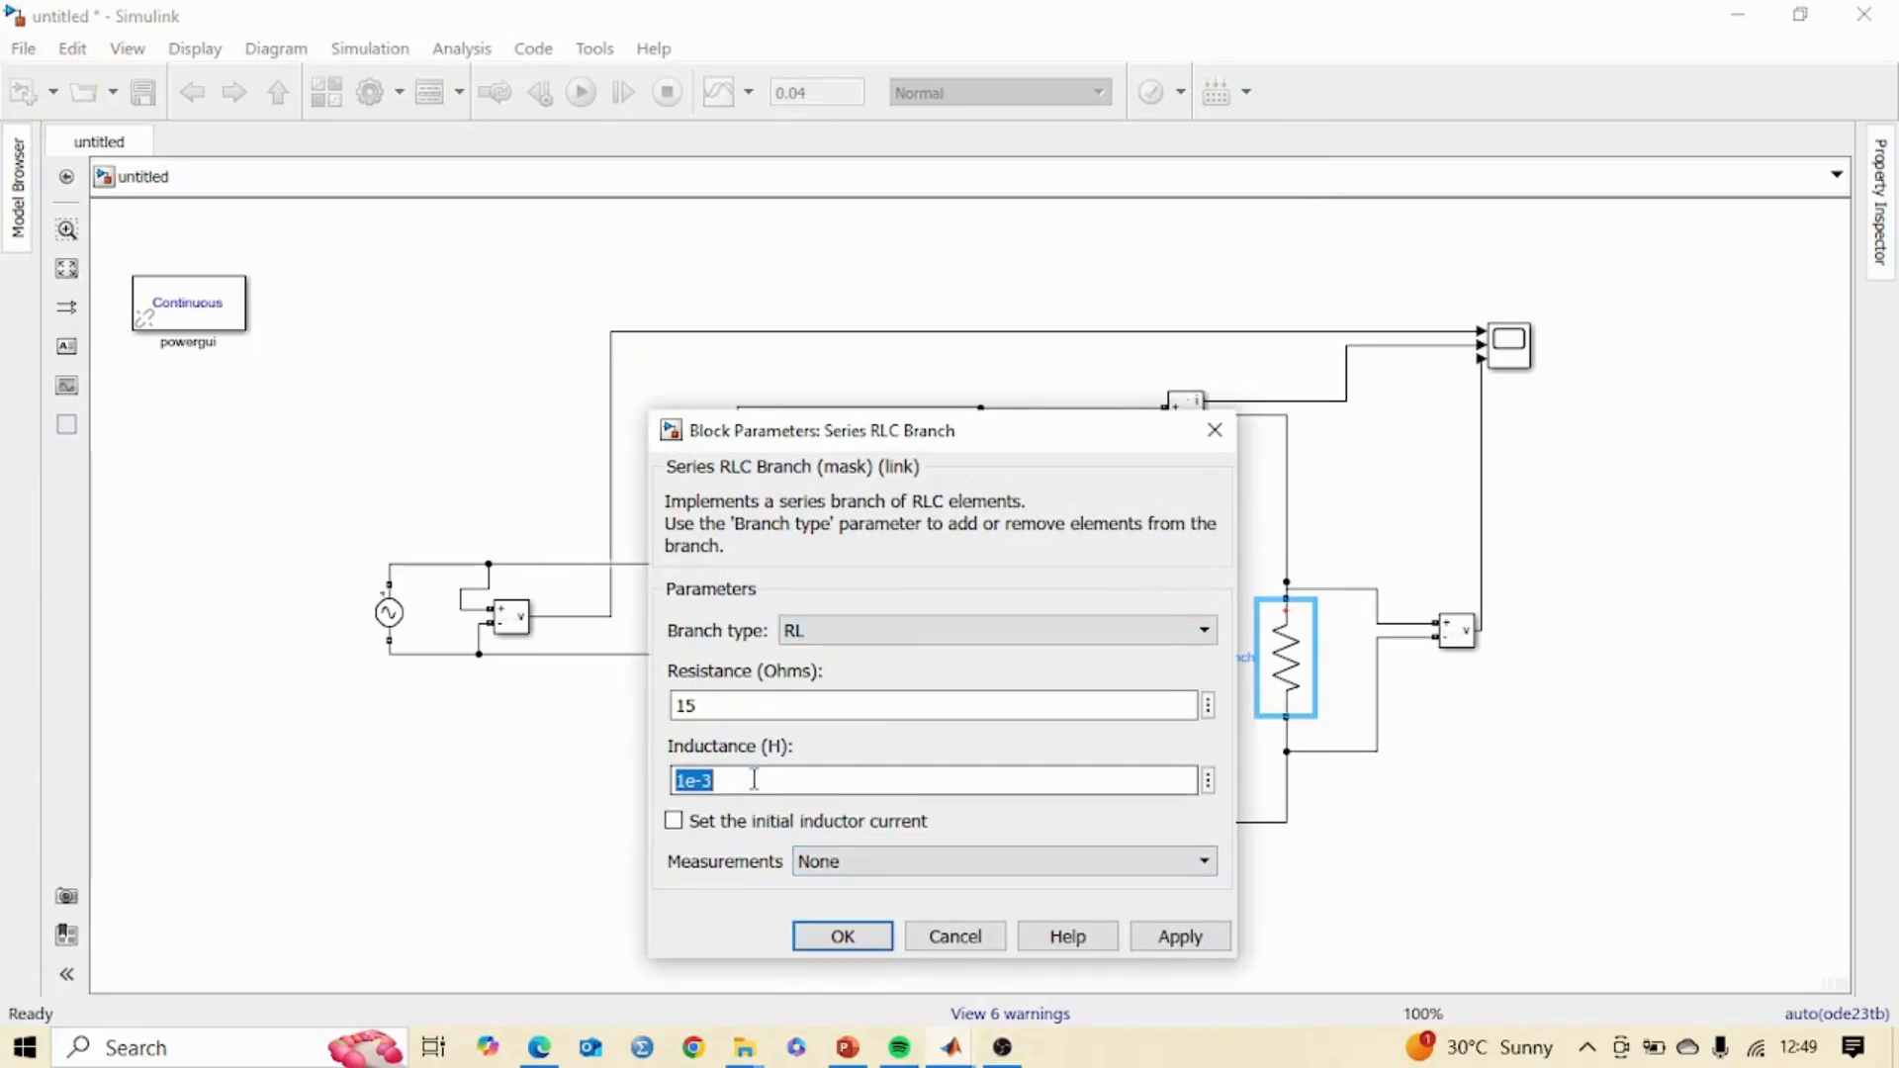
type("20e-")
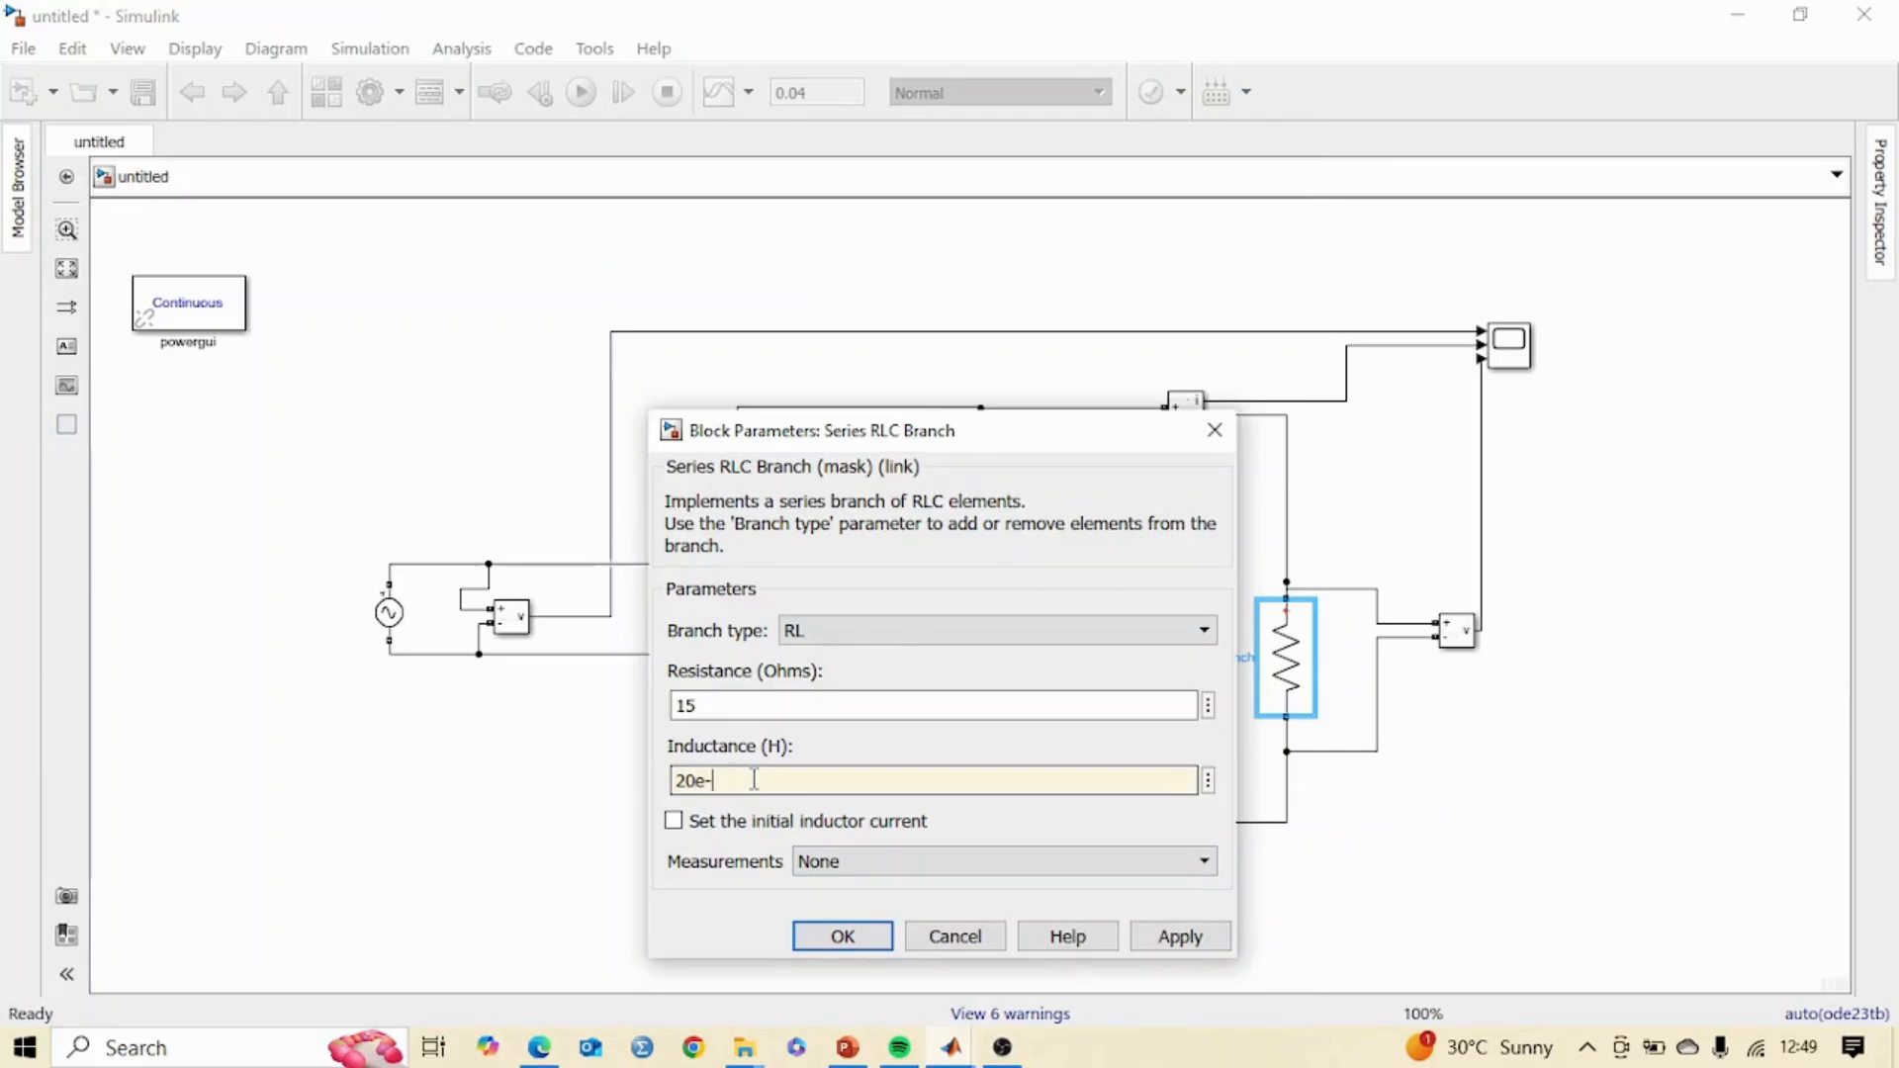
left_click(877, 942)
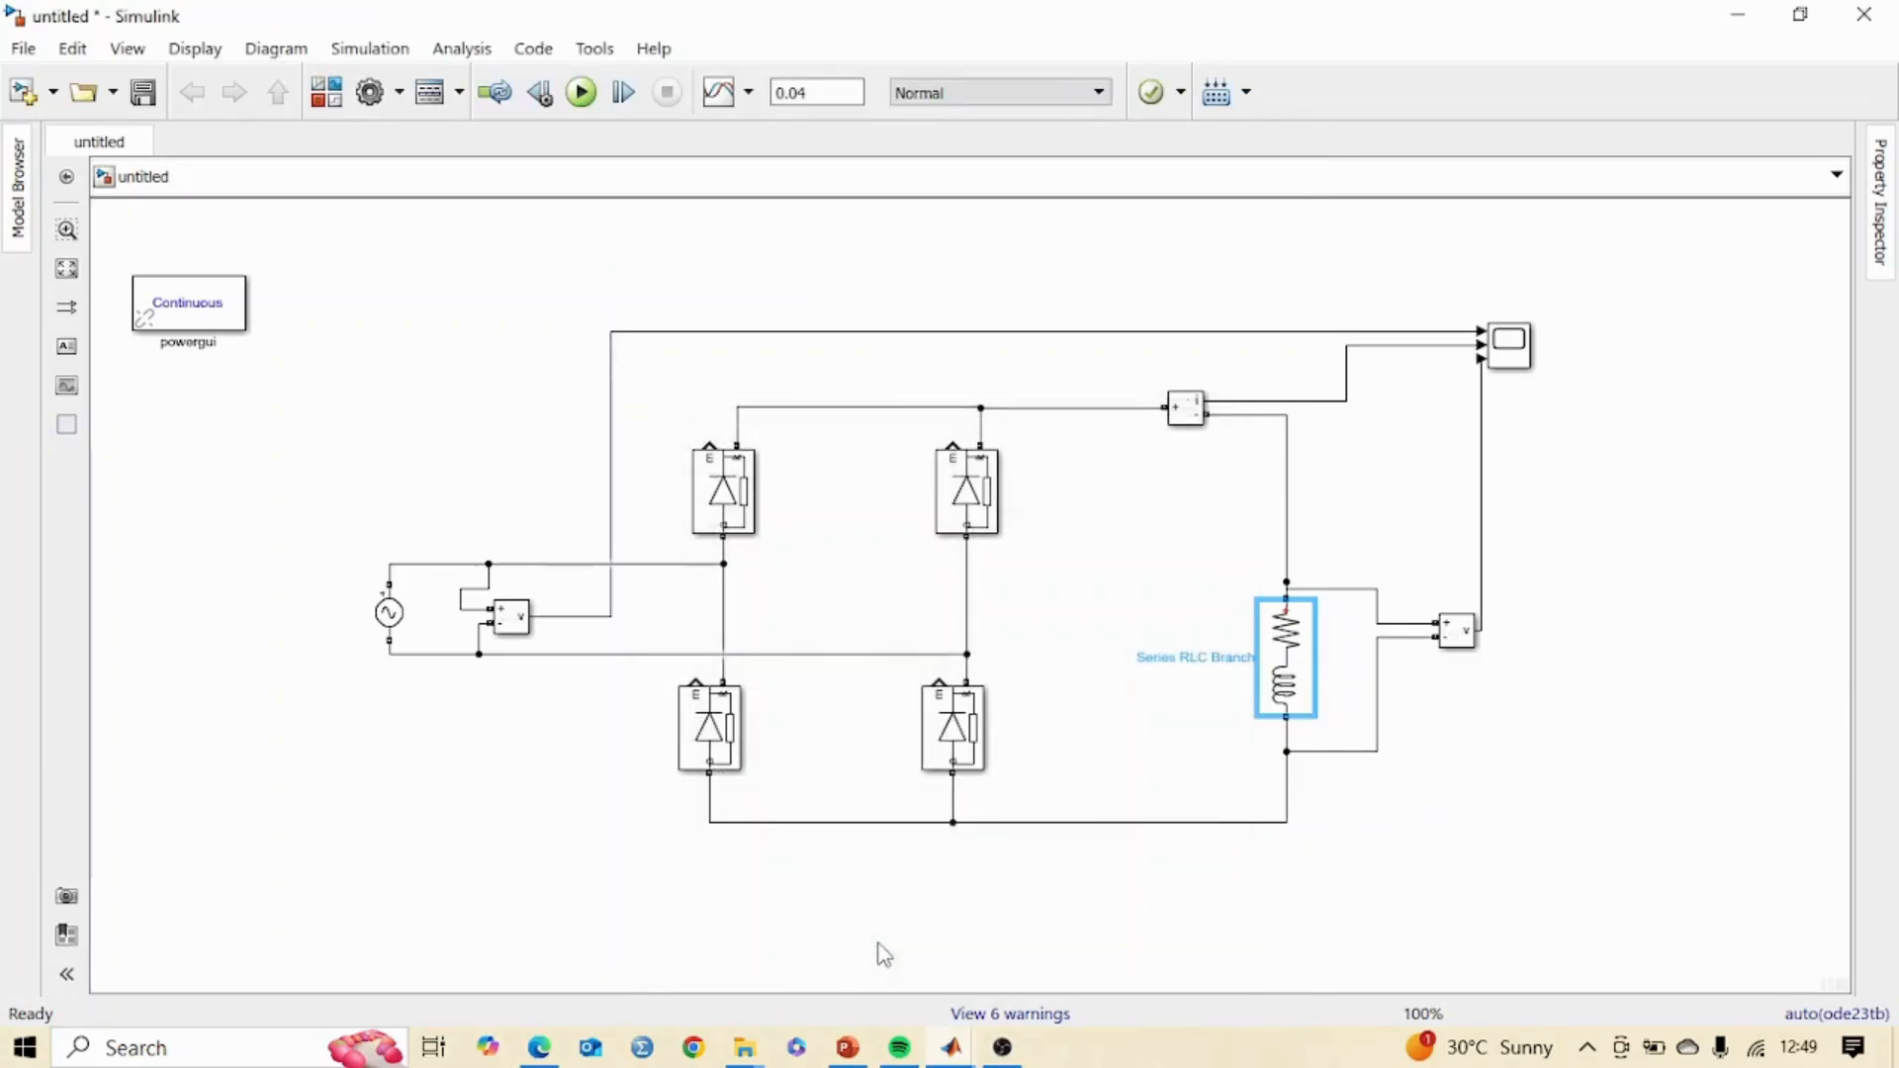
Run the simulation with the RL load and open the Scope to examine the waveforms.
left_click(581, 92)
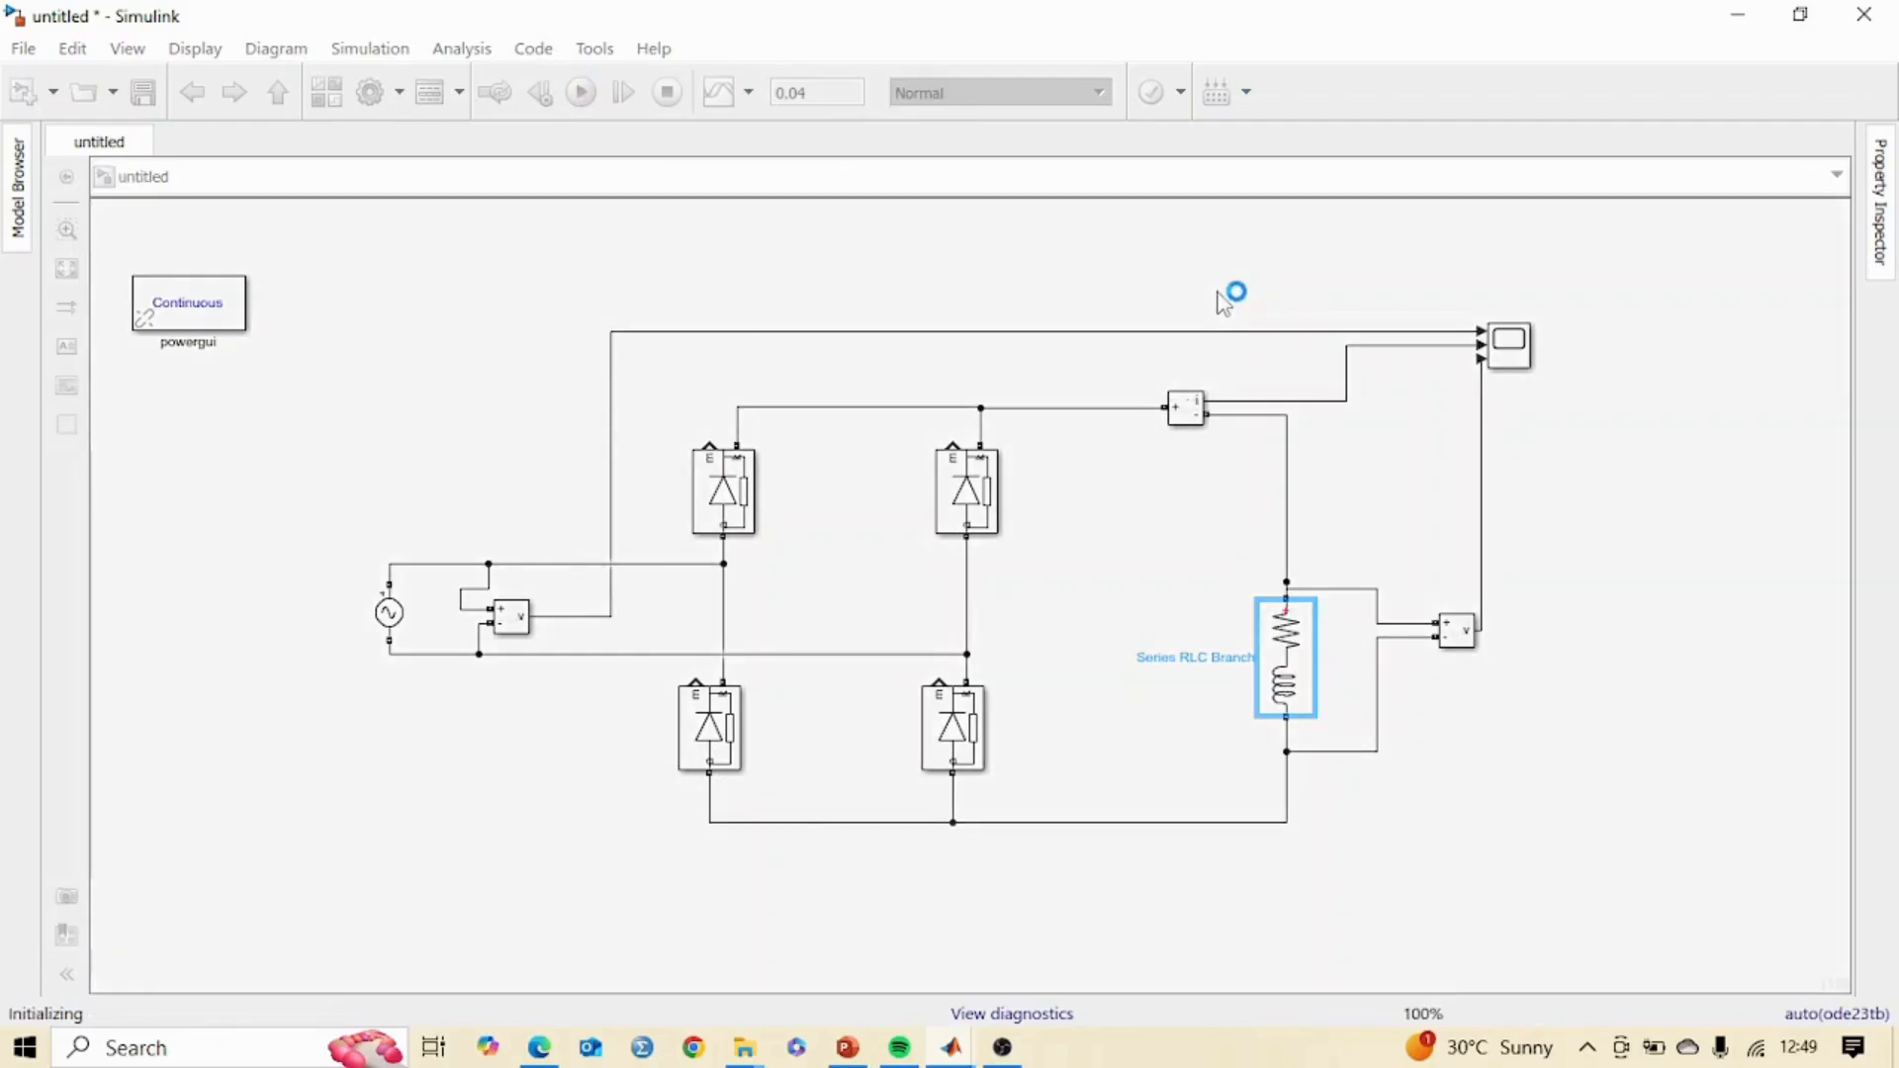
double_click(1521, 356)
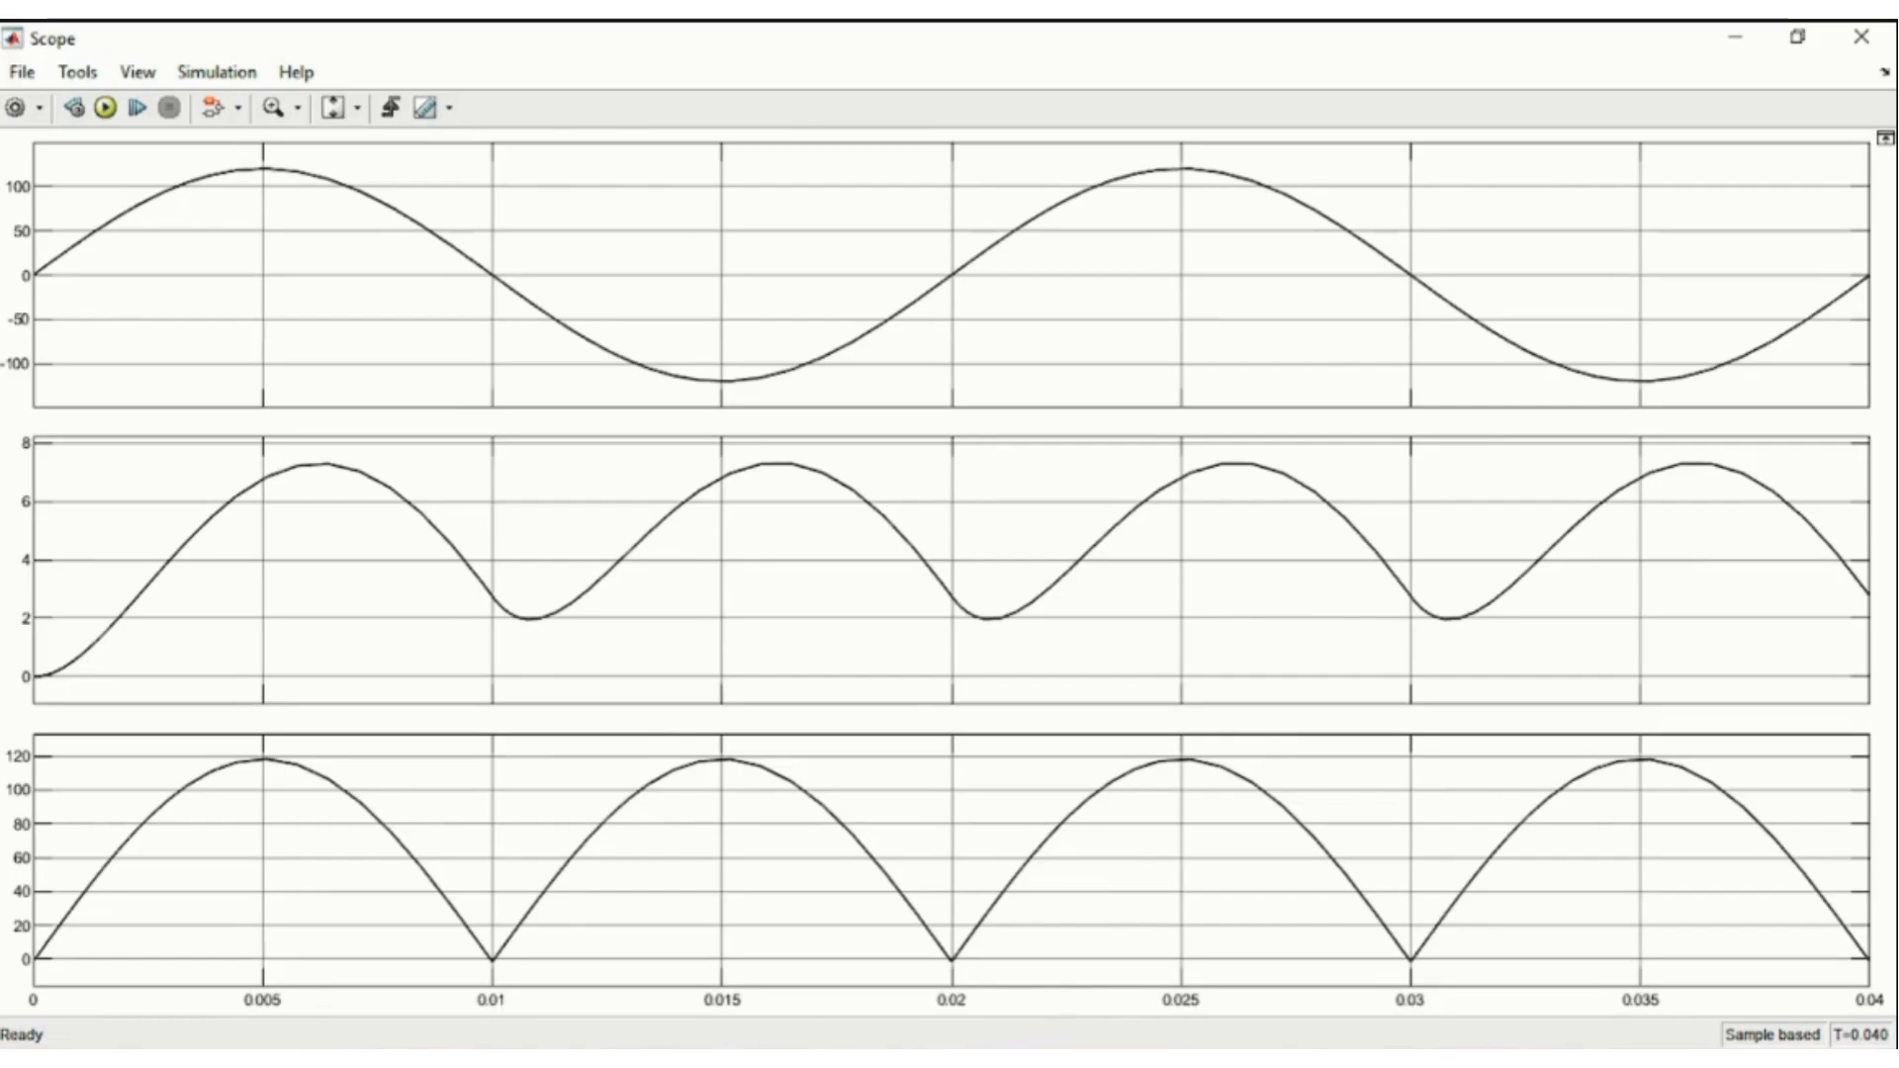
Place a copy of the load resistor between the second bridge leg and the load.
left_click(1288, 663)
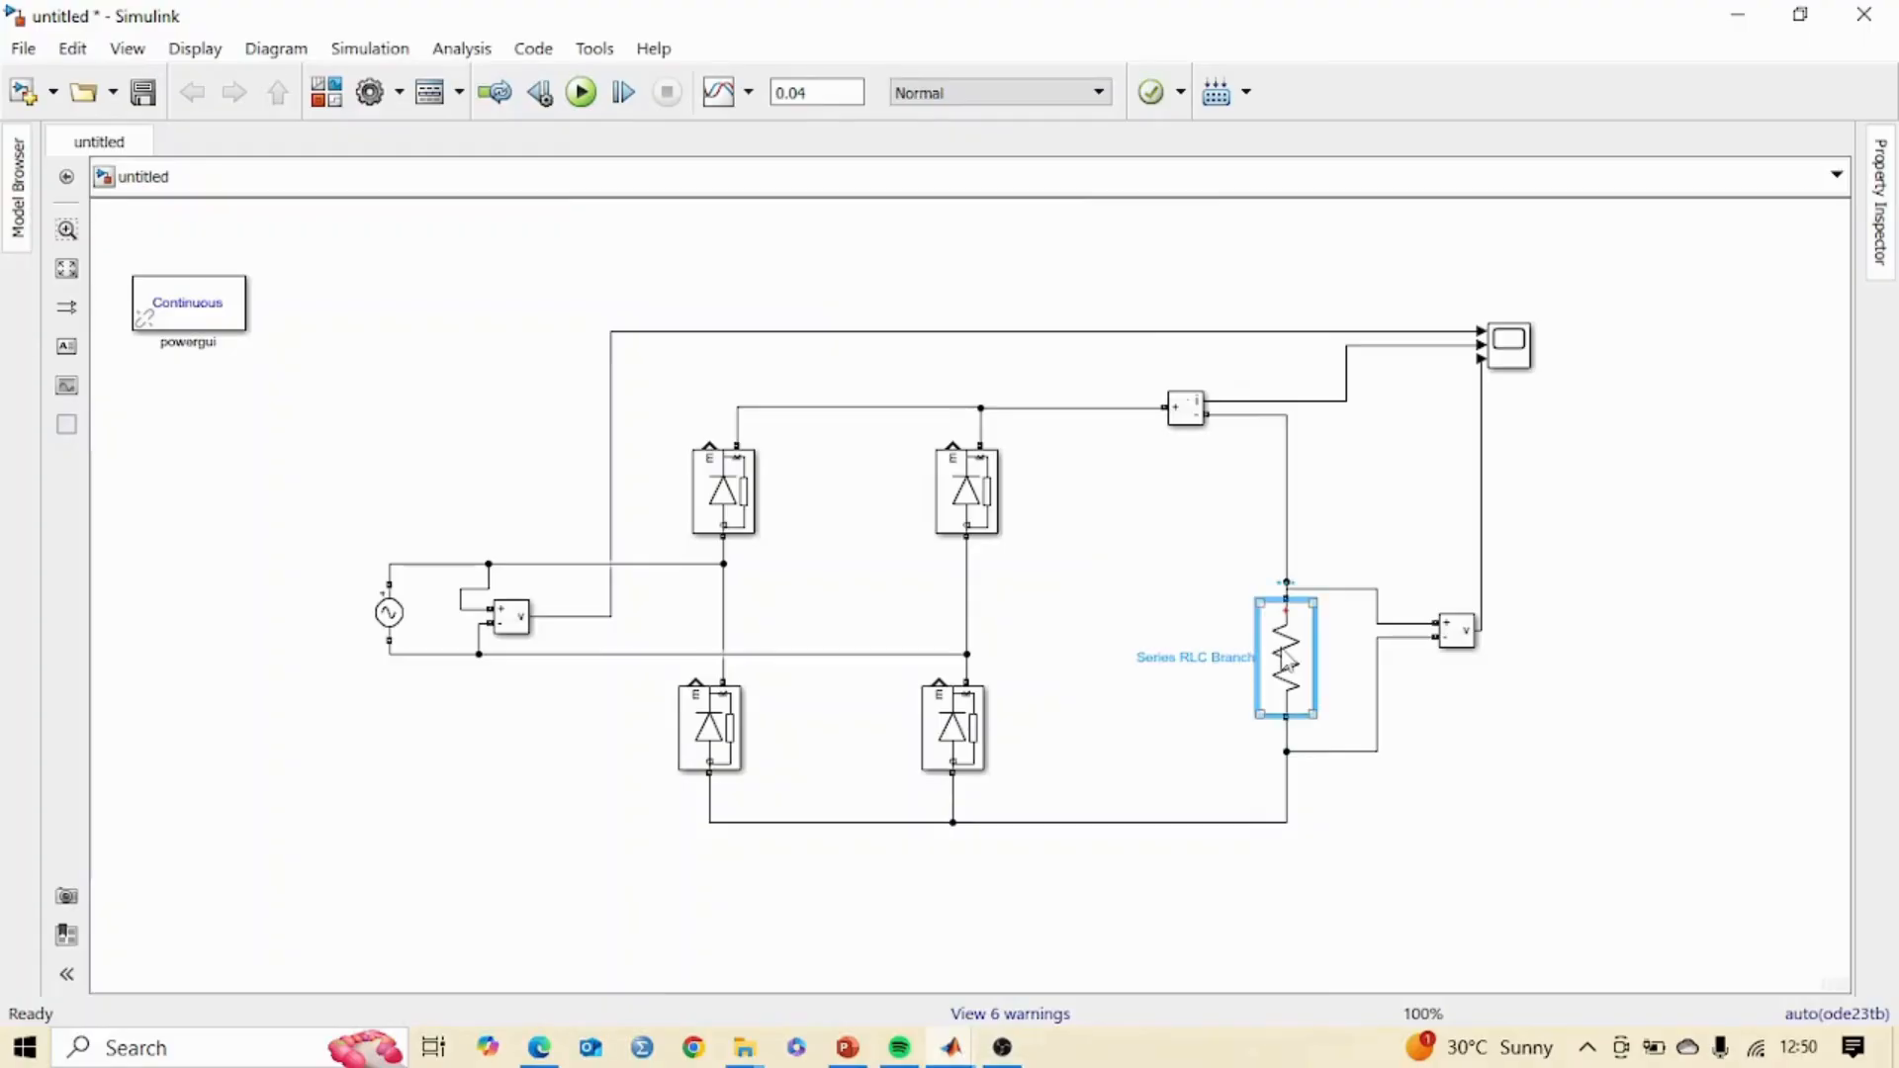
key("ctrl+c")
left_click(1077, 615)
key("ctrl+v")
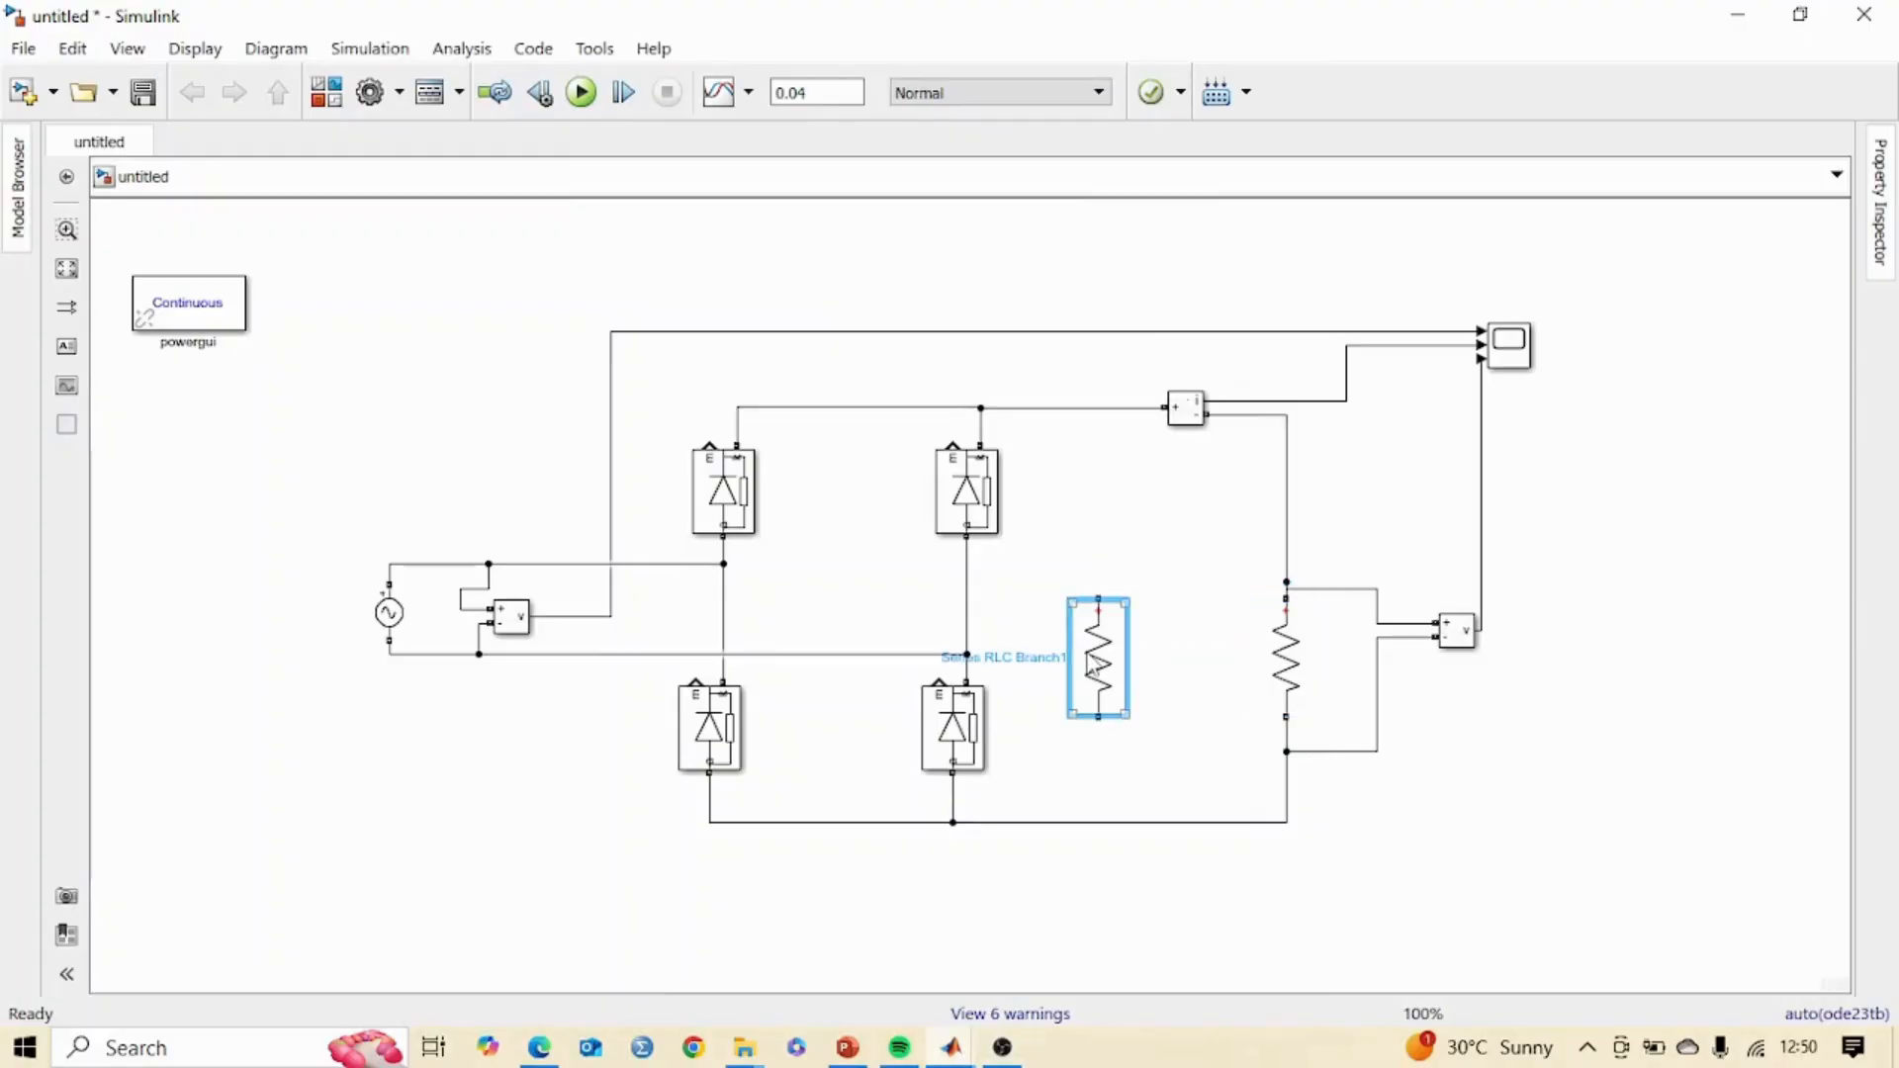
Change the copied Series RLC Branch to type C and edit its capacitance.
double_click(1093, 668)
left_click(1291, 630)
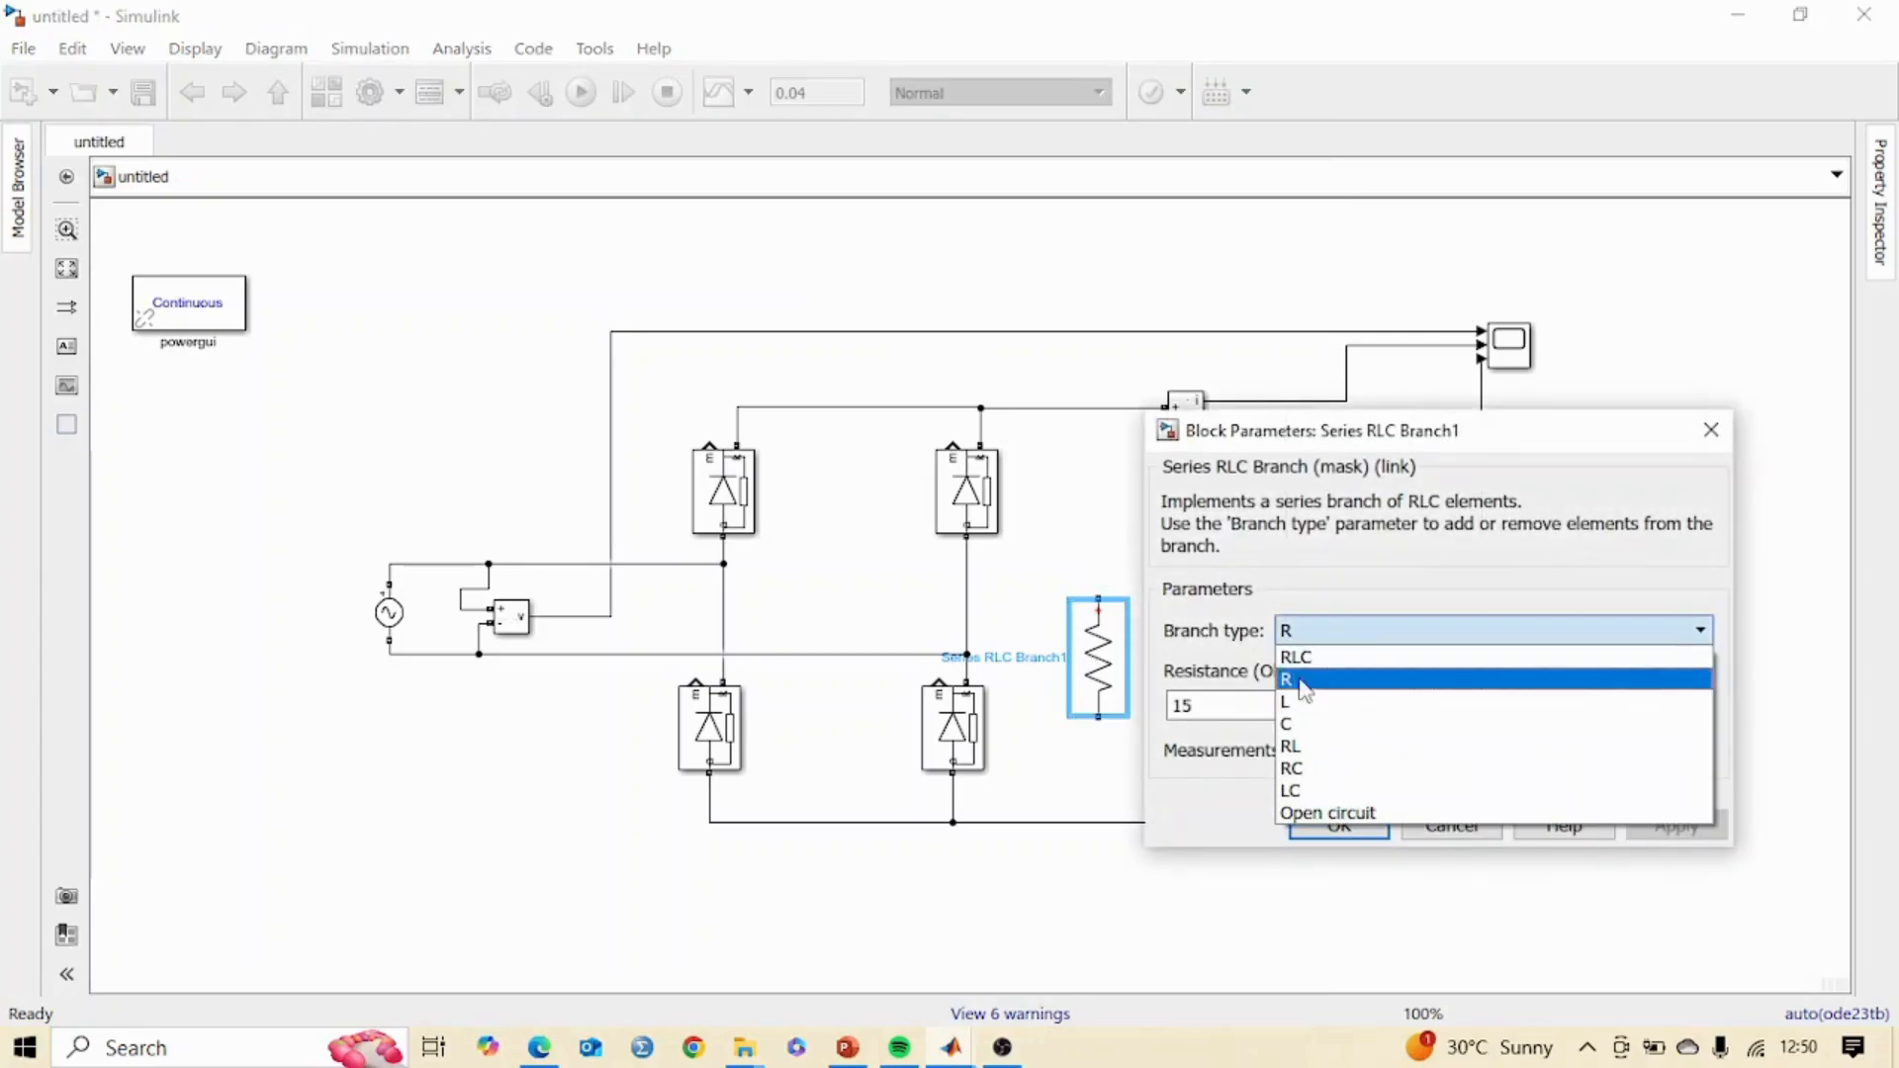
left_click(1298, 730)
left_click(1229, 706)
left_click(1229, 706)
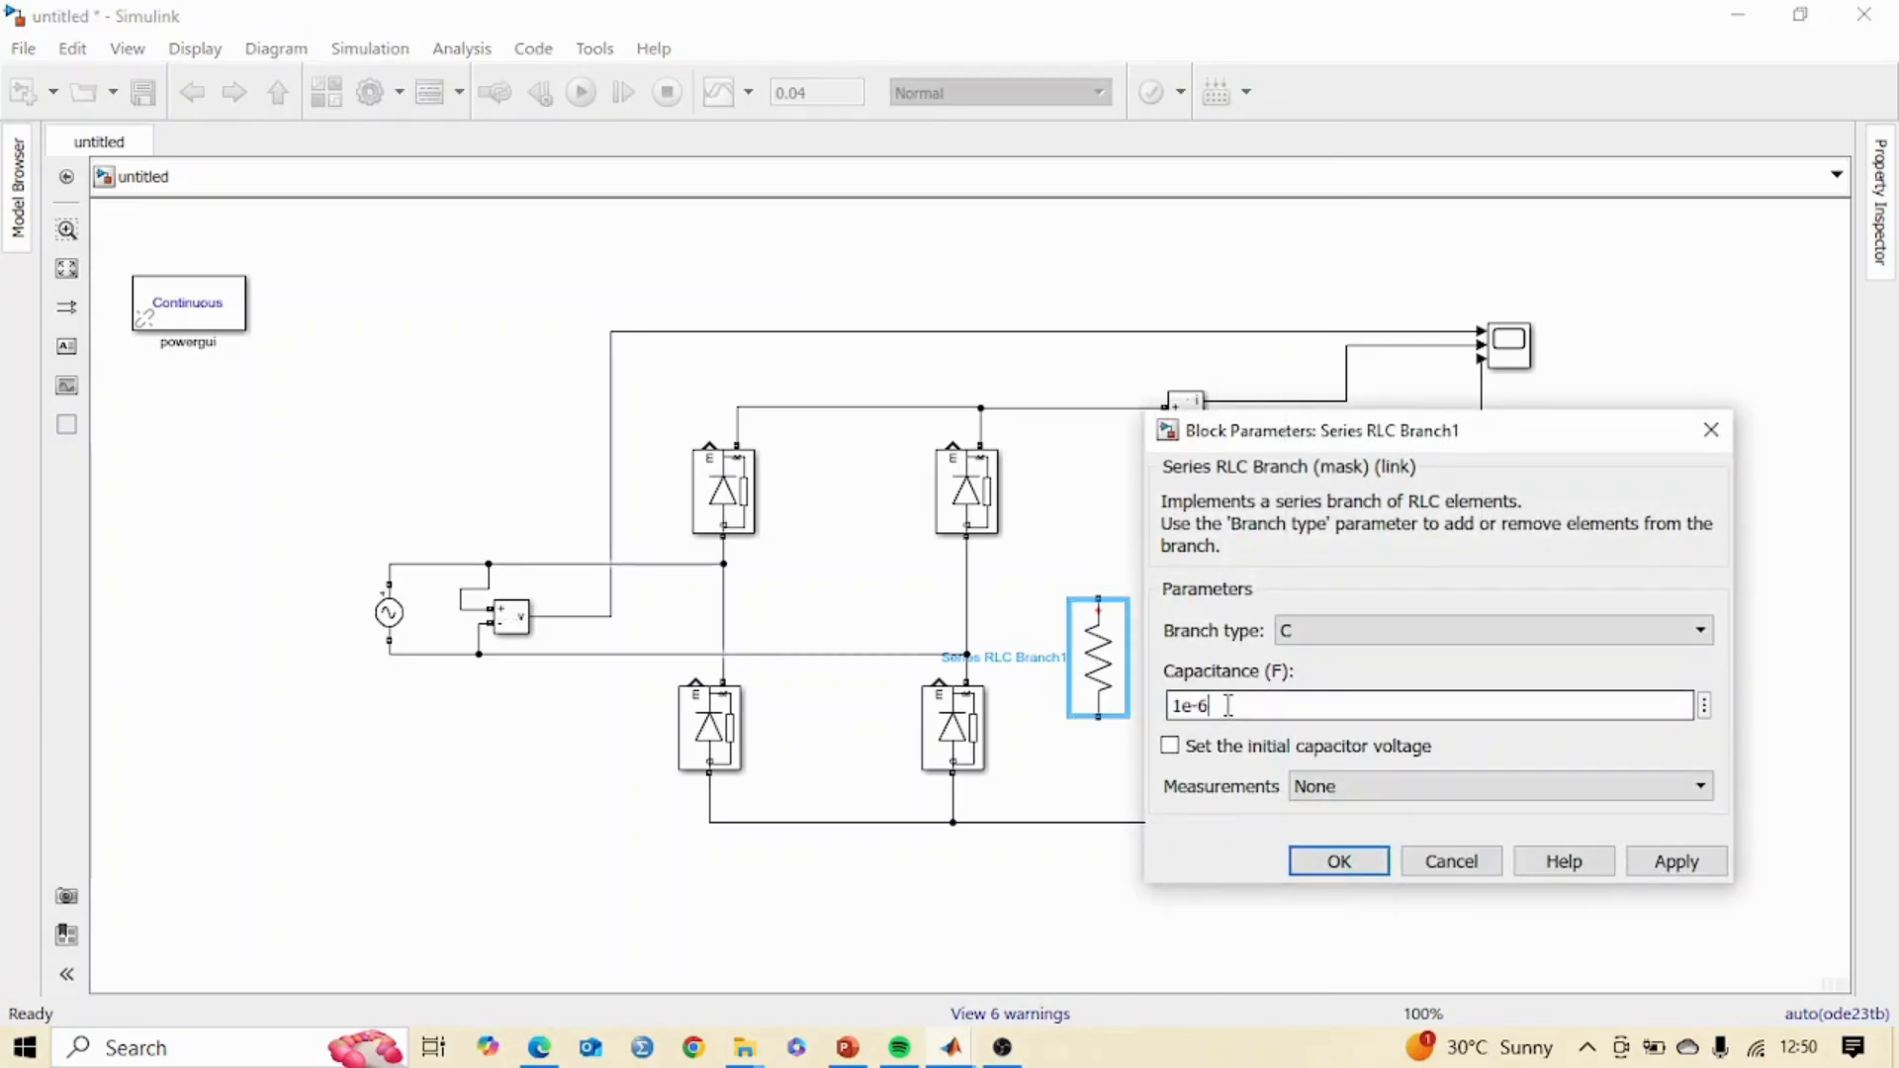
key("BackSpace")
left_click(1336, 860)
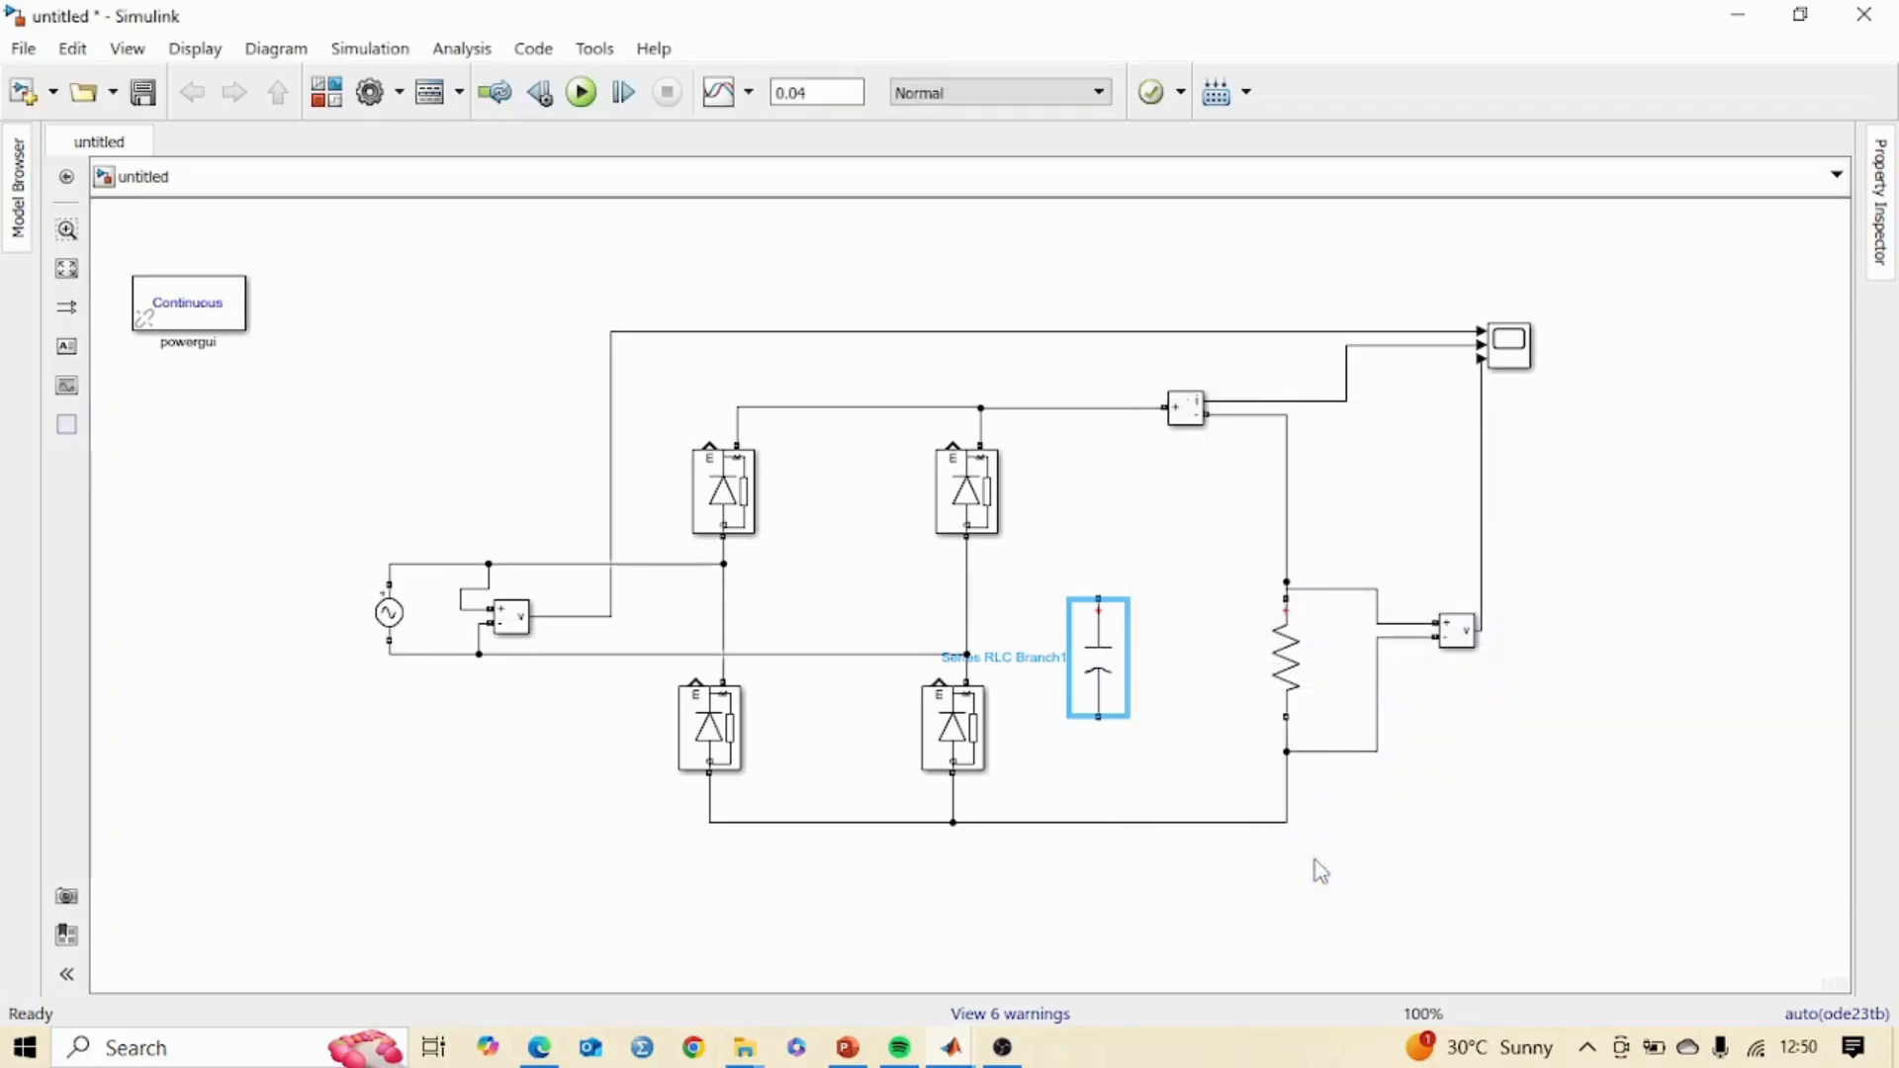
Wire the capacitor between the bridge's upper and lower output wires, in parallel with the load.
left_click_drag(1098, 591, 1098, 408)
left_click_drag(1098, 717, 1098, 822)
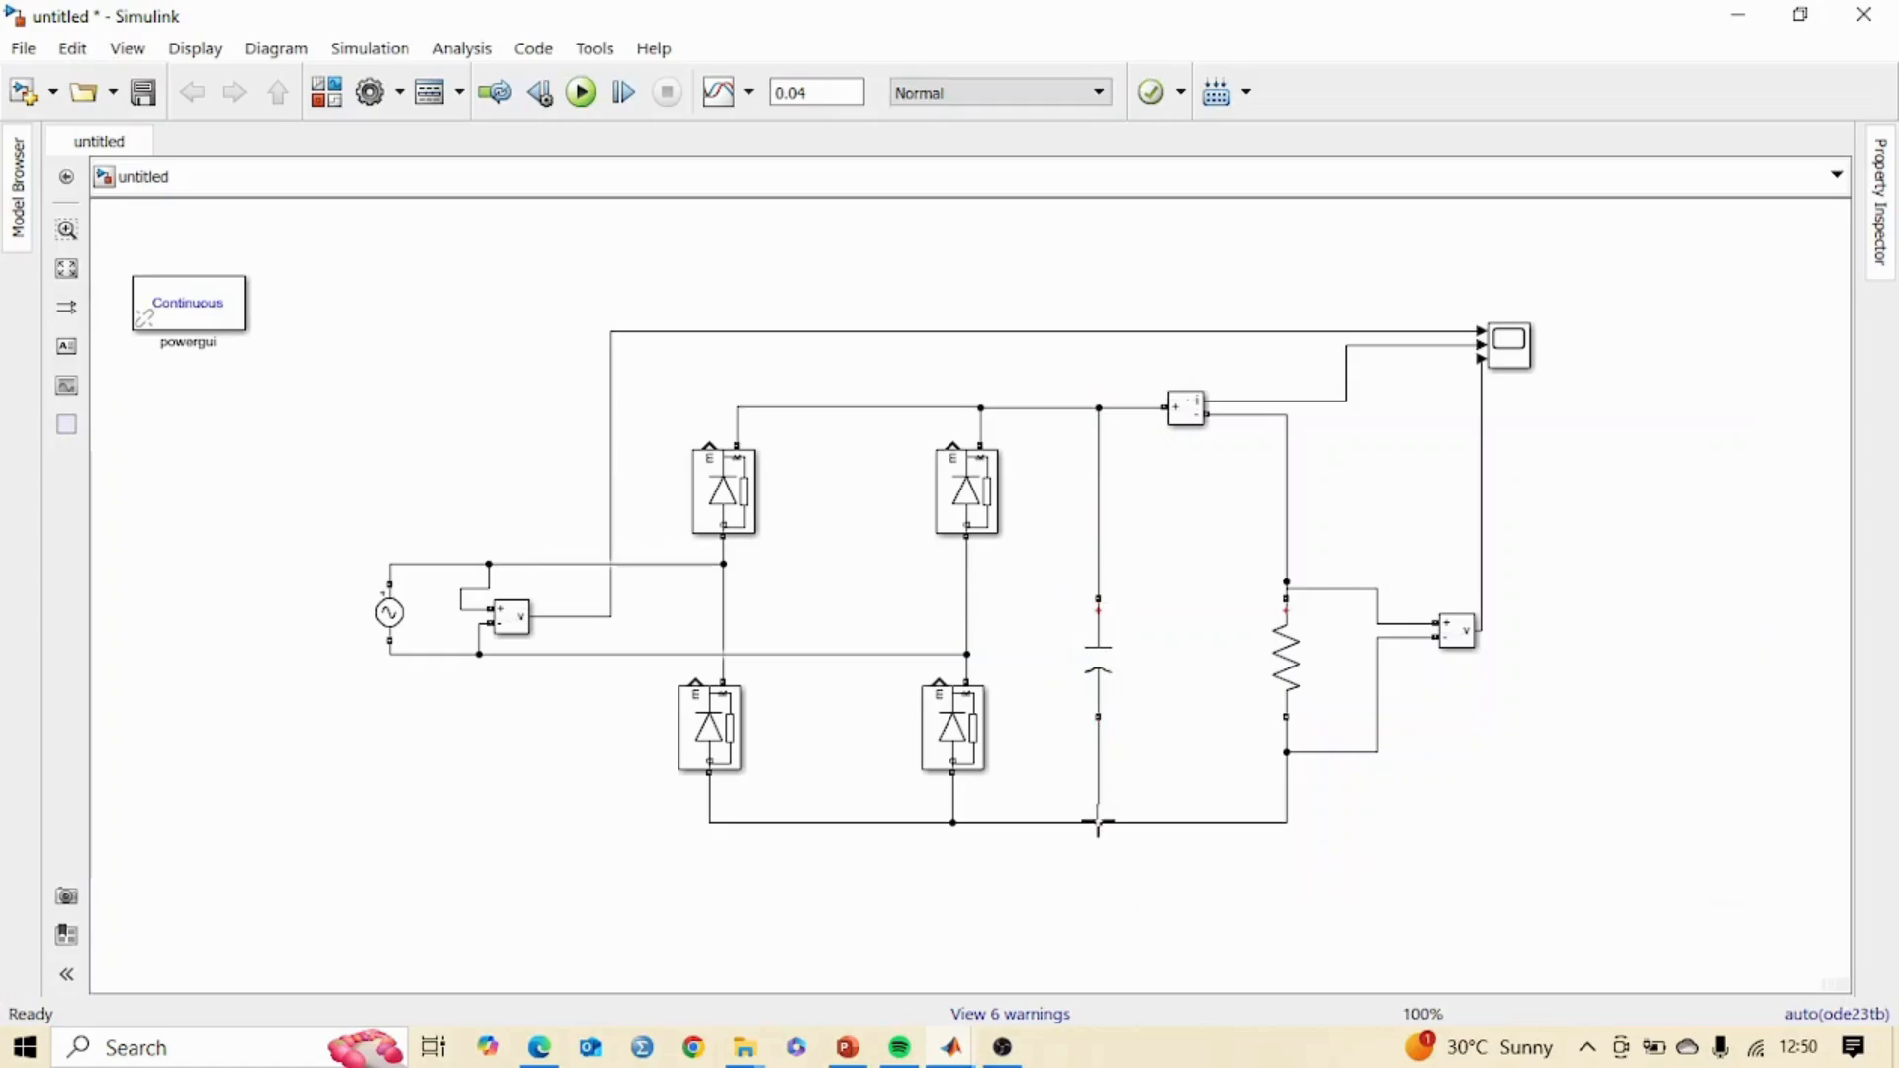
Run the simulation with the filter capacitor and open the Scope to examine the smoothed load current and voltage.
left_click(582, 92)
left_click(1519, 348)
double_click(1521, 349)
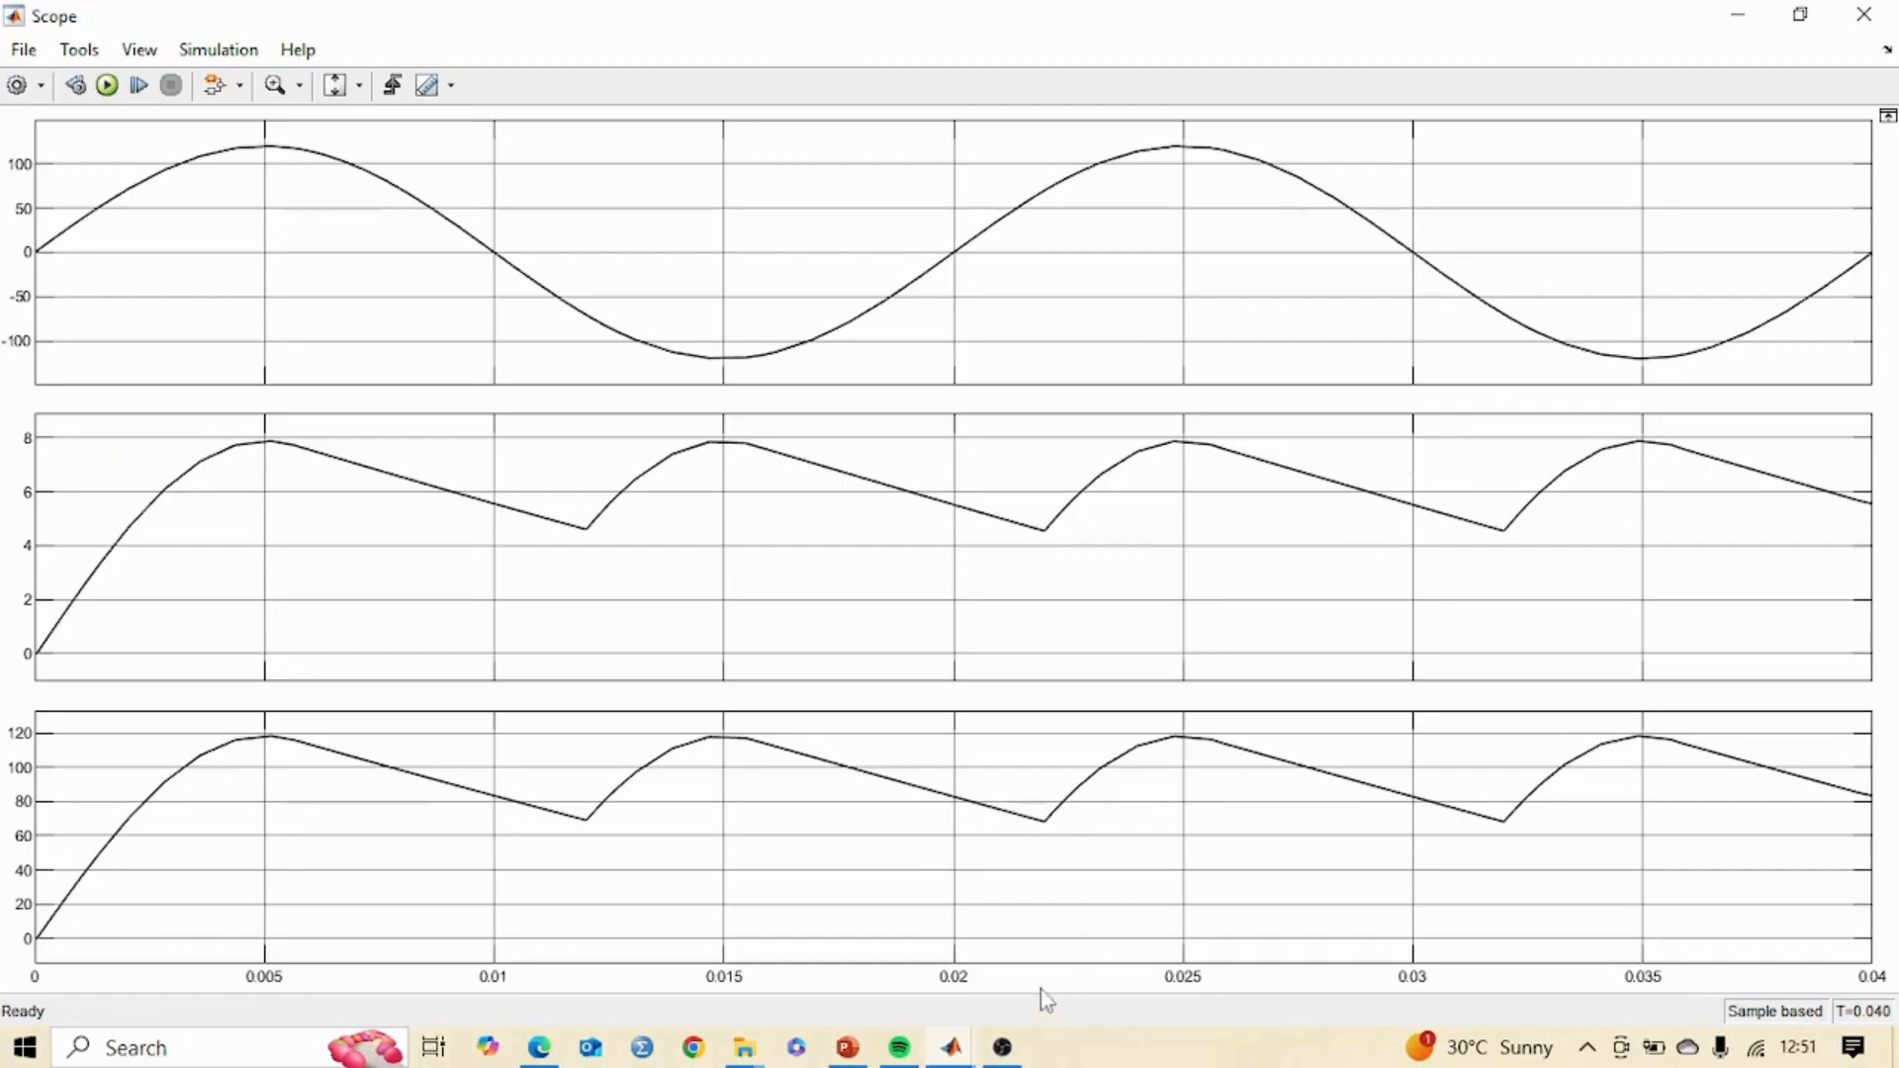
Place two copies of the AC Voltage Source diagonally below the original to form a three-phase supply.
mouse_move(1007, 1055)
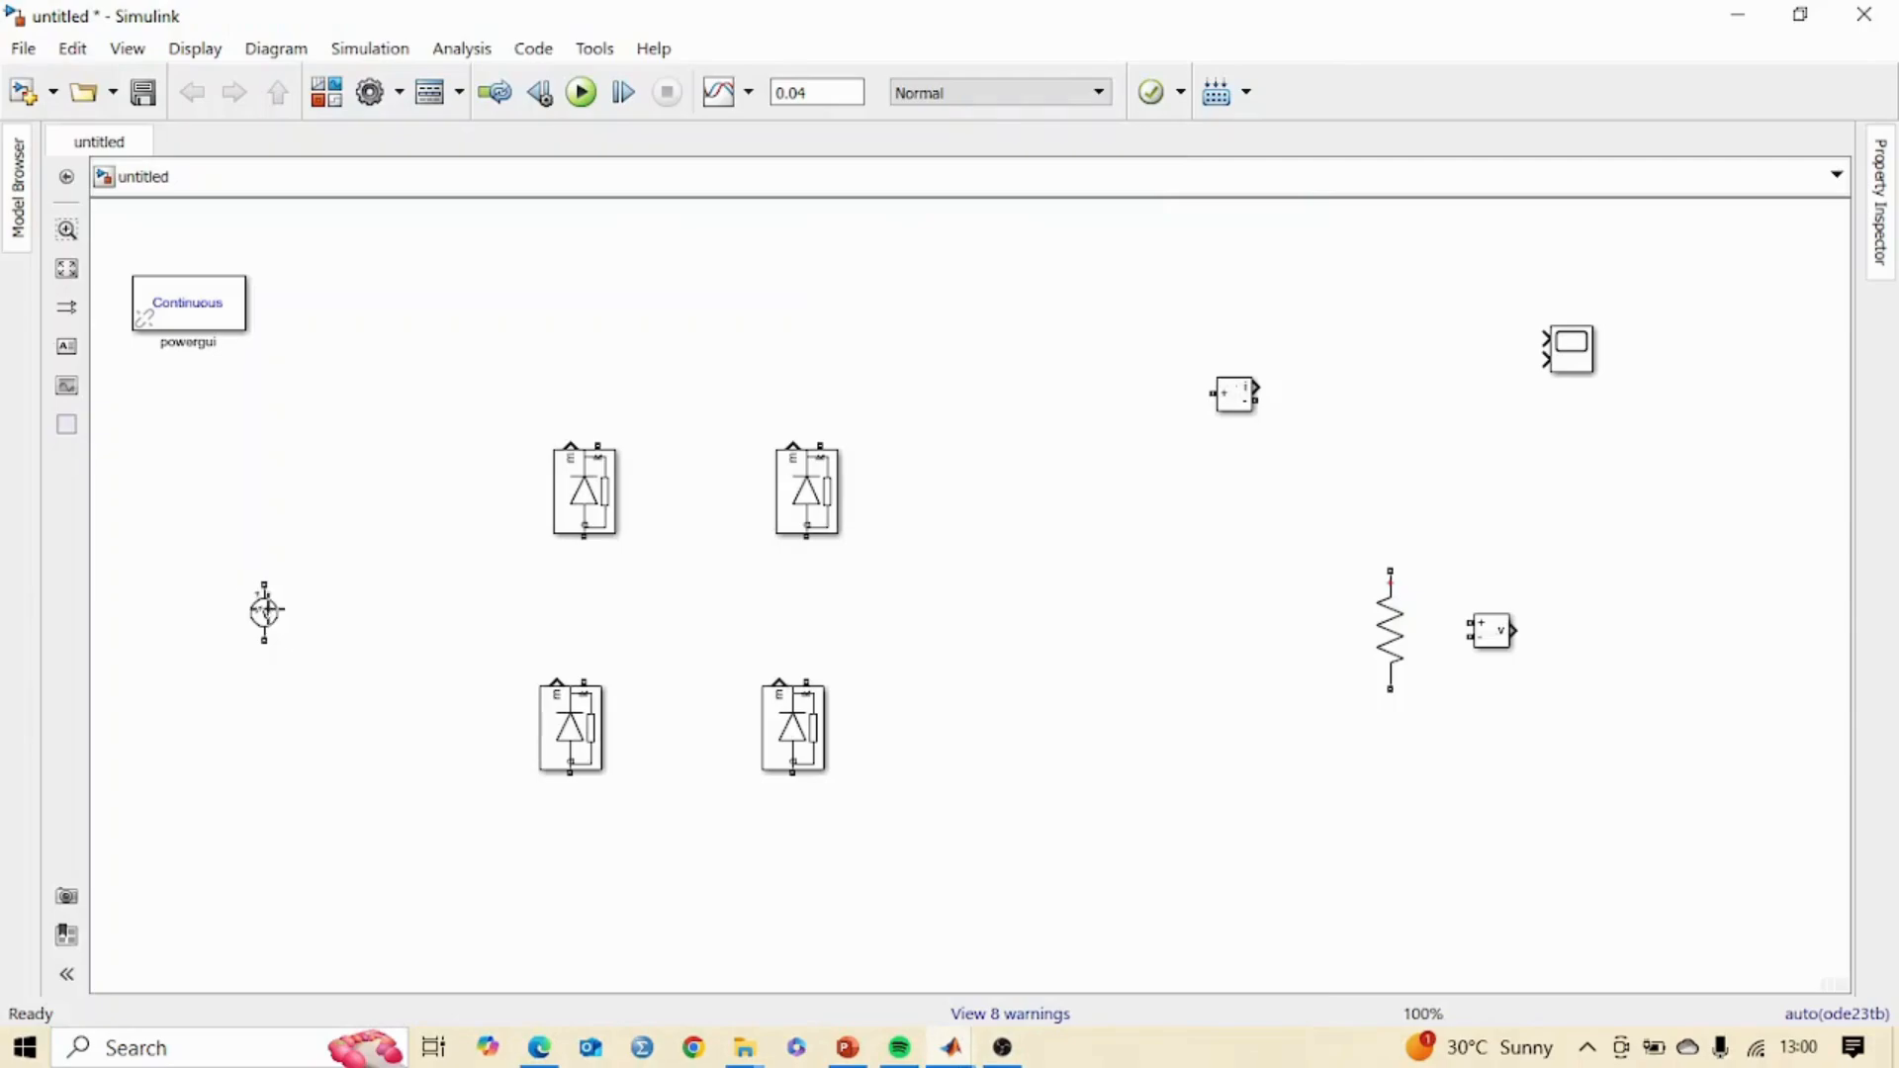
left_click(268, 633)
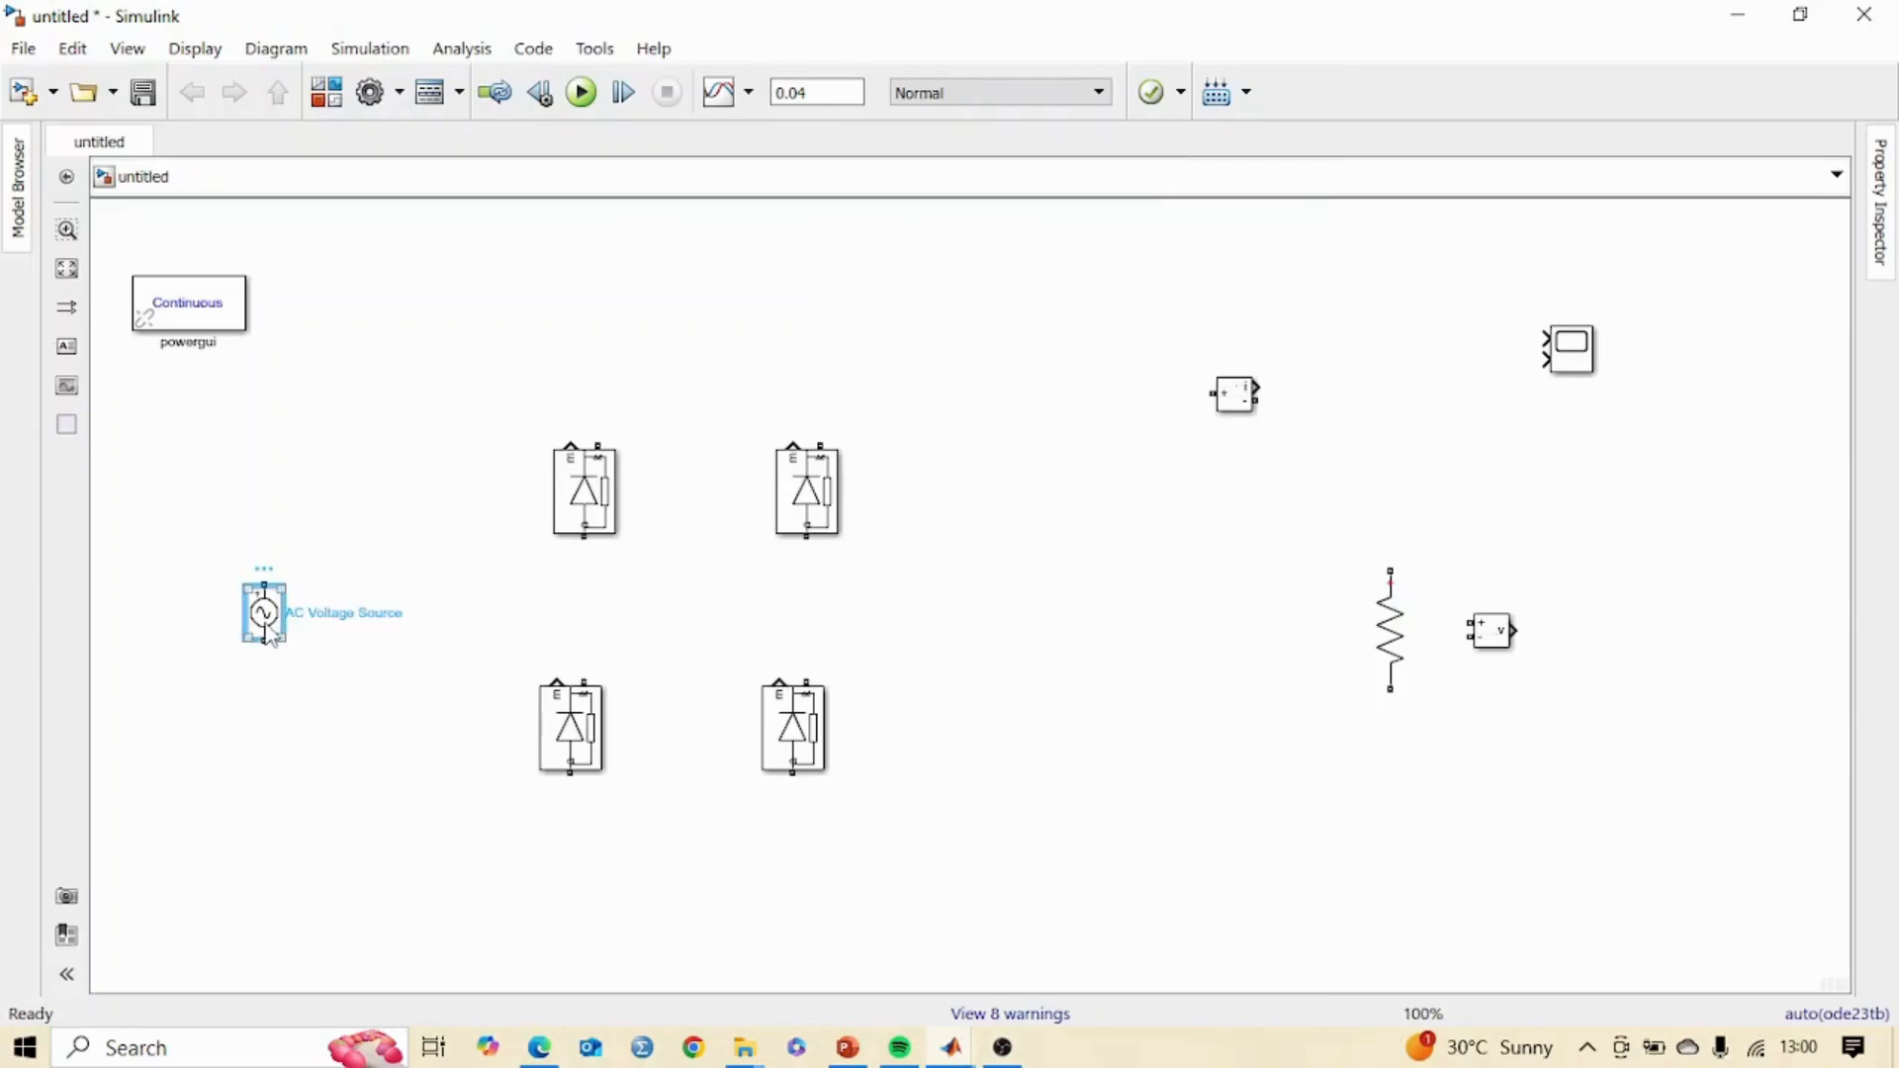
left_click(354, 678)
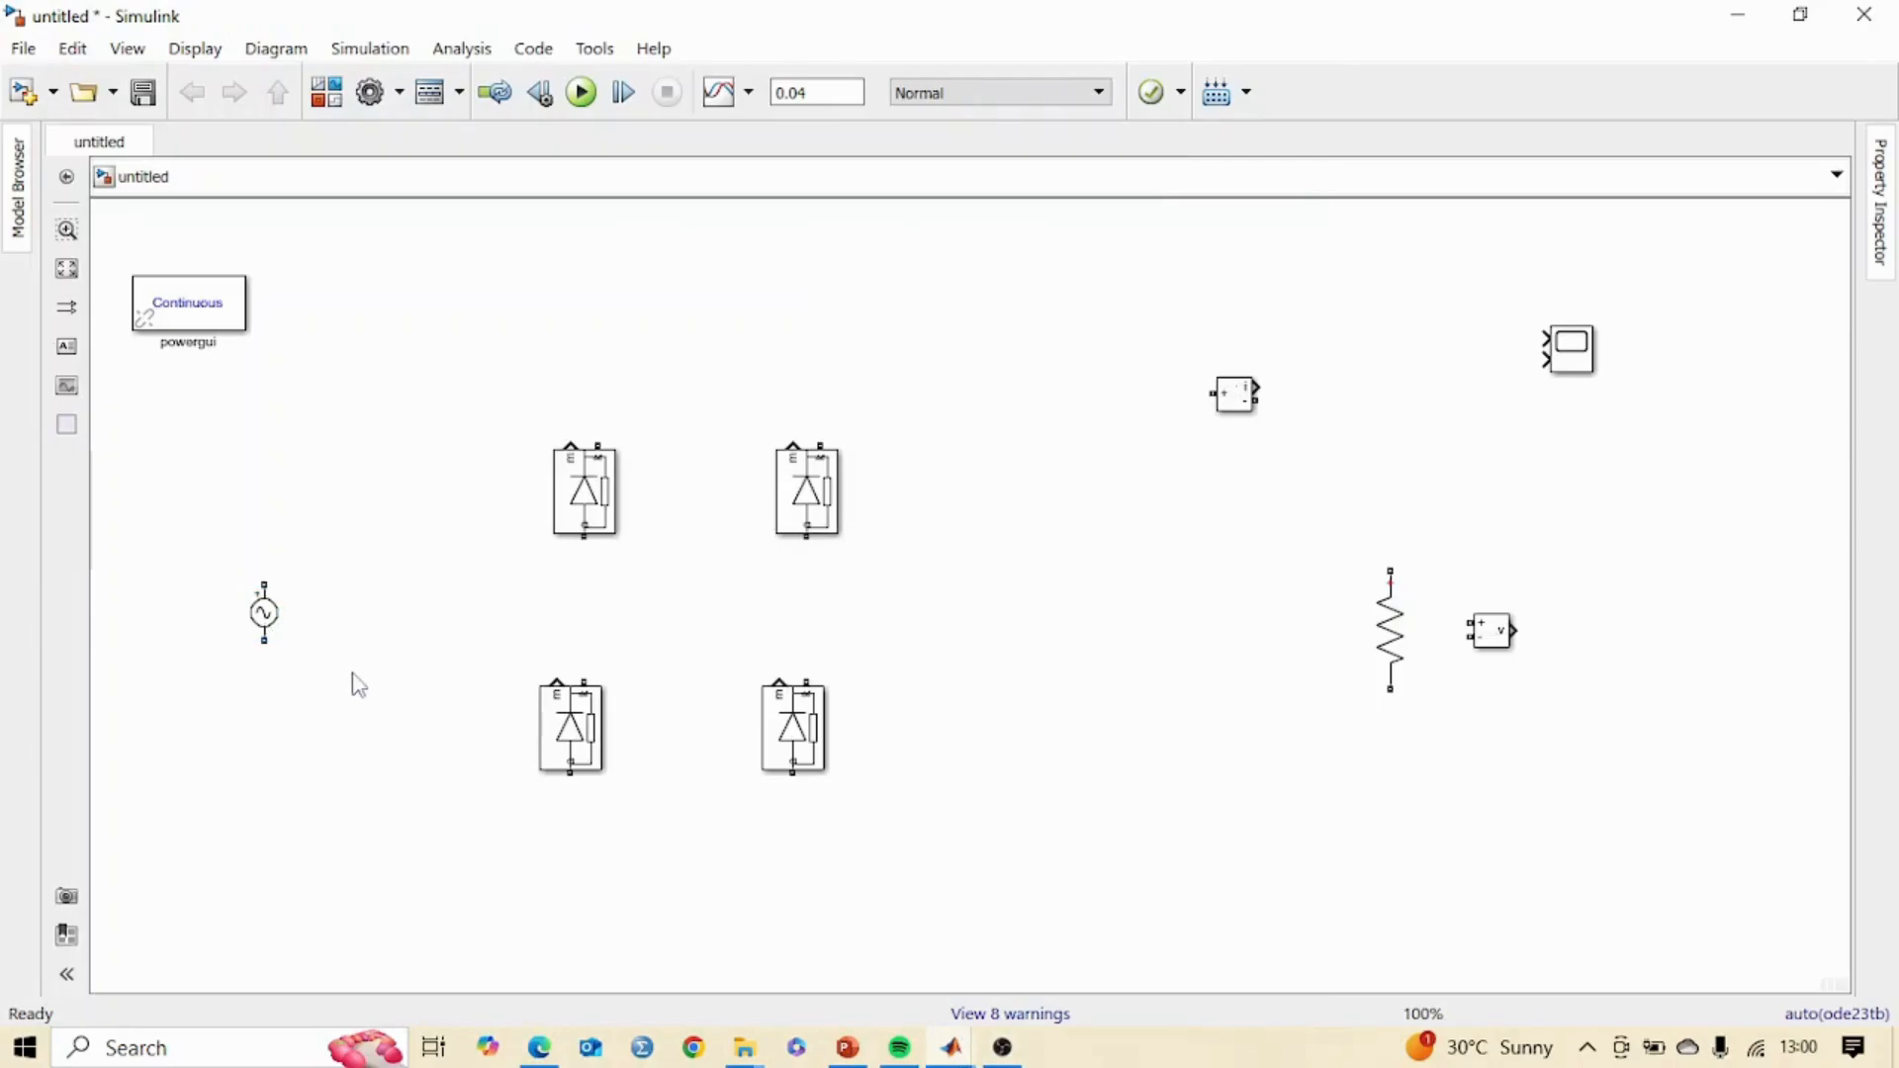
key("ctrl+v")
left_click_drag(366, 694, 331, 697)
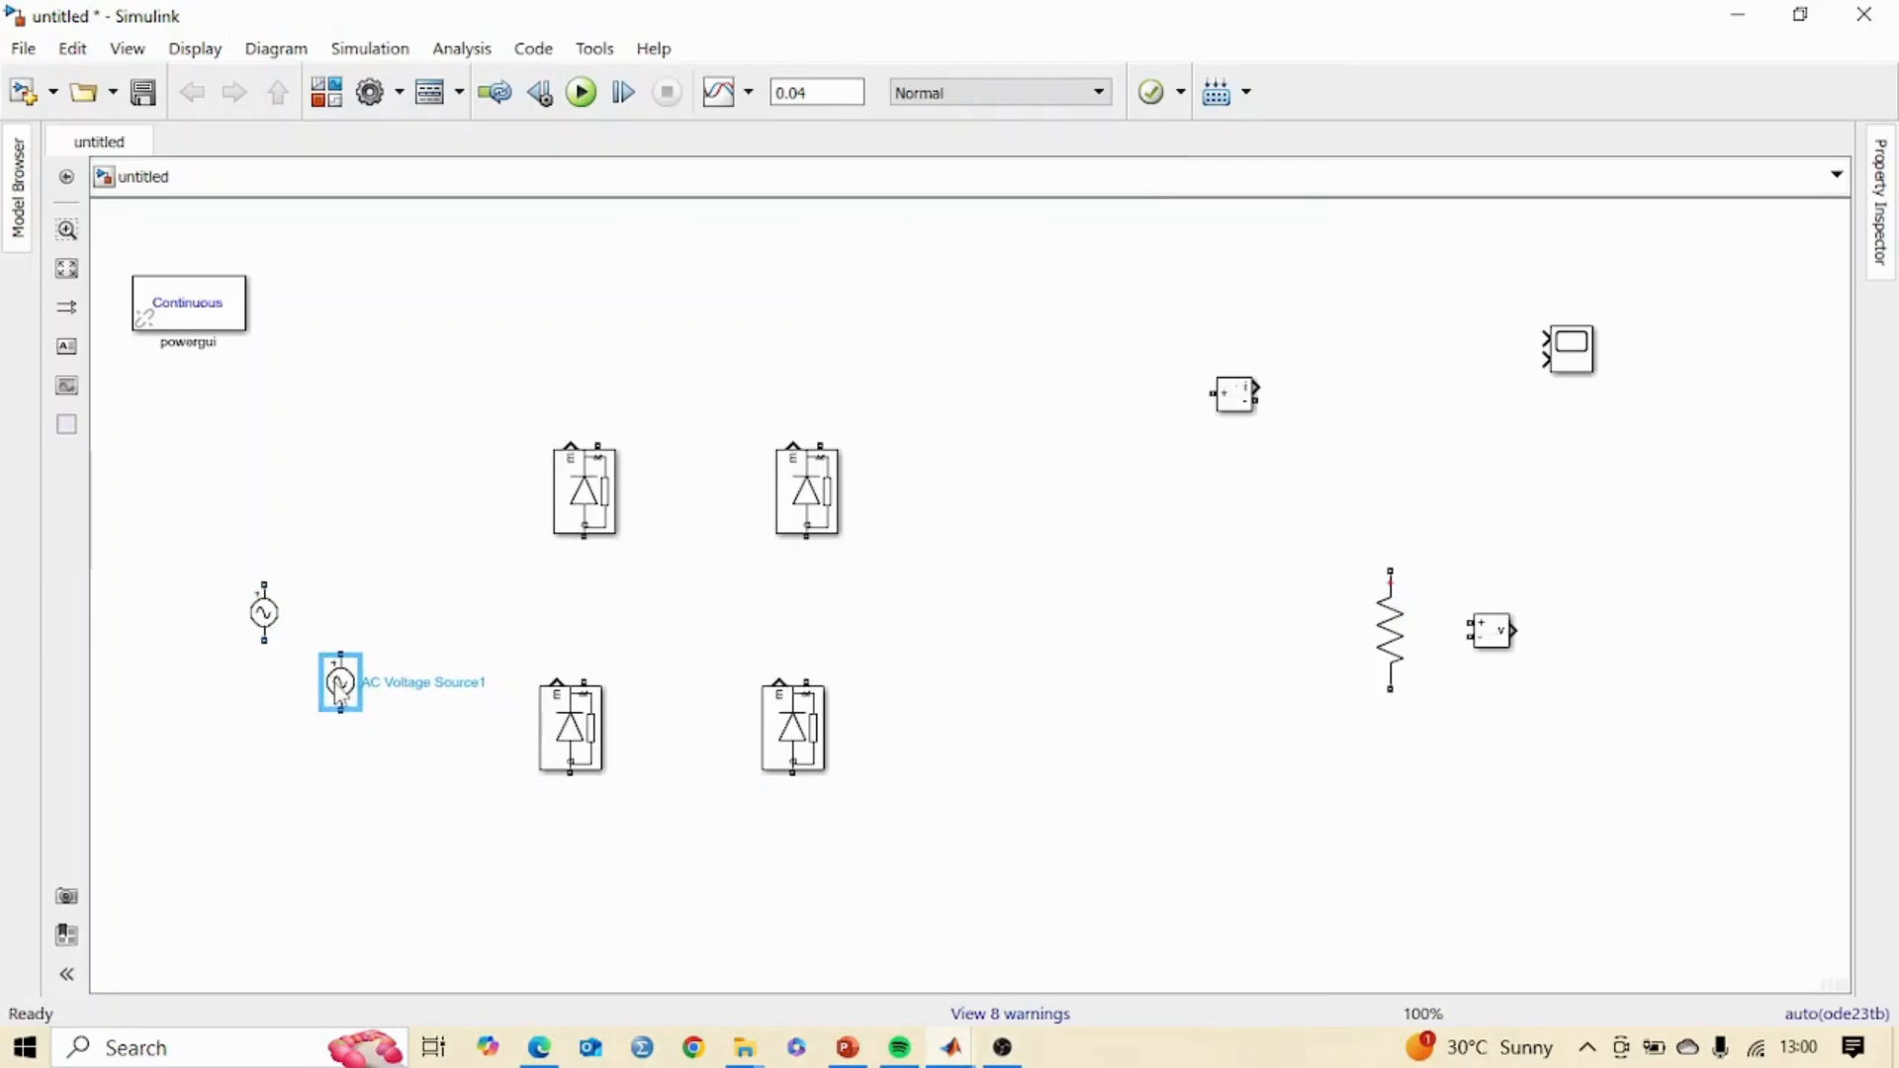
left_click(442, 729)
key("ctrl+v")
left_click_drag(453, 752, 425, 738)
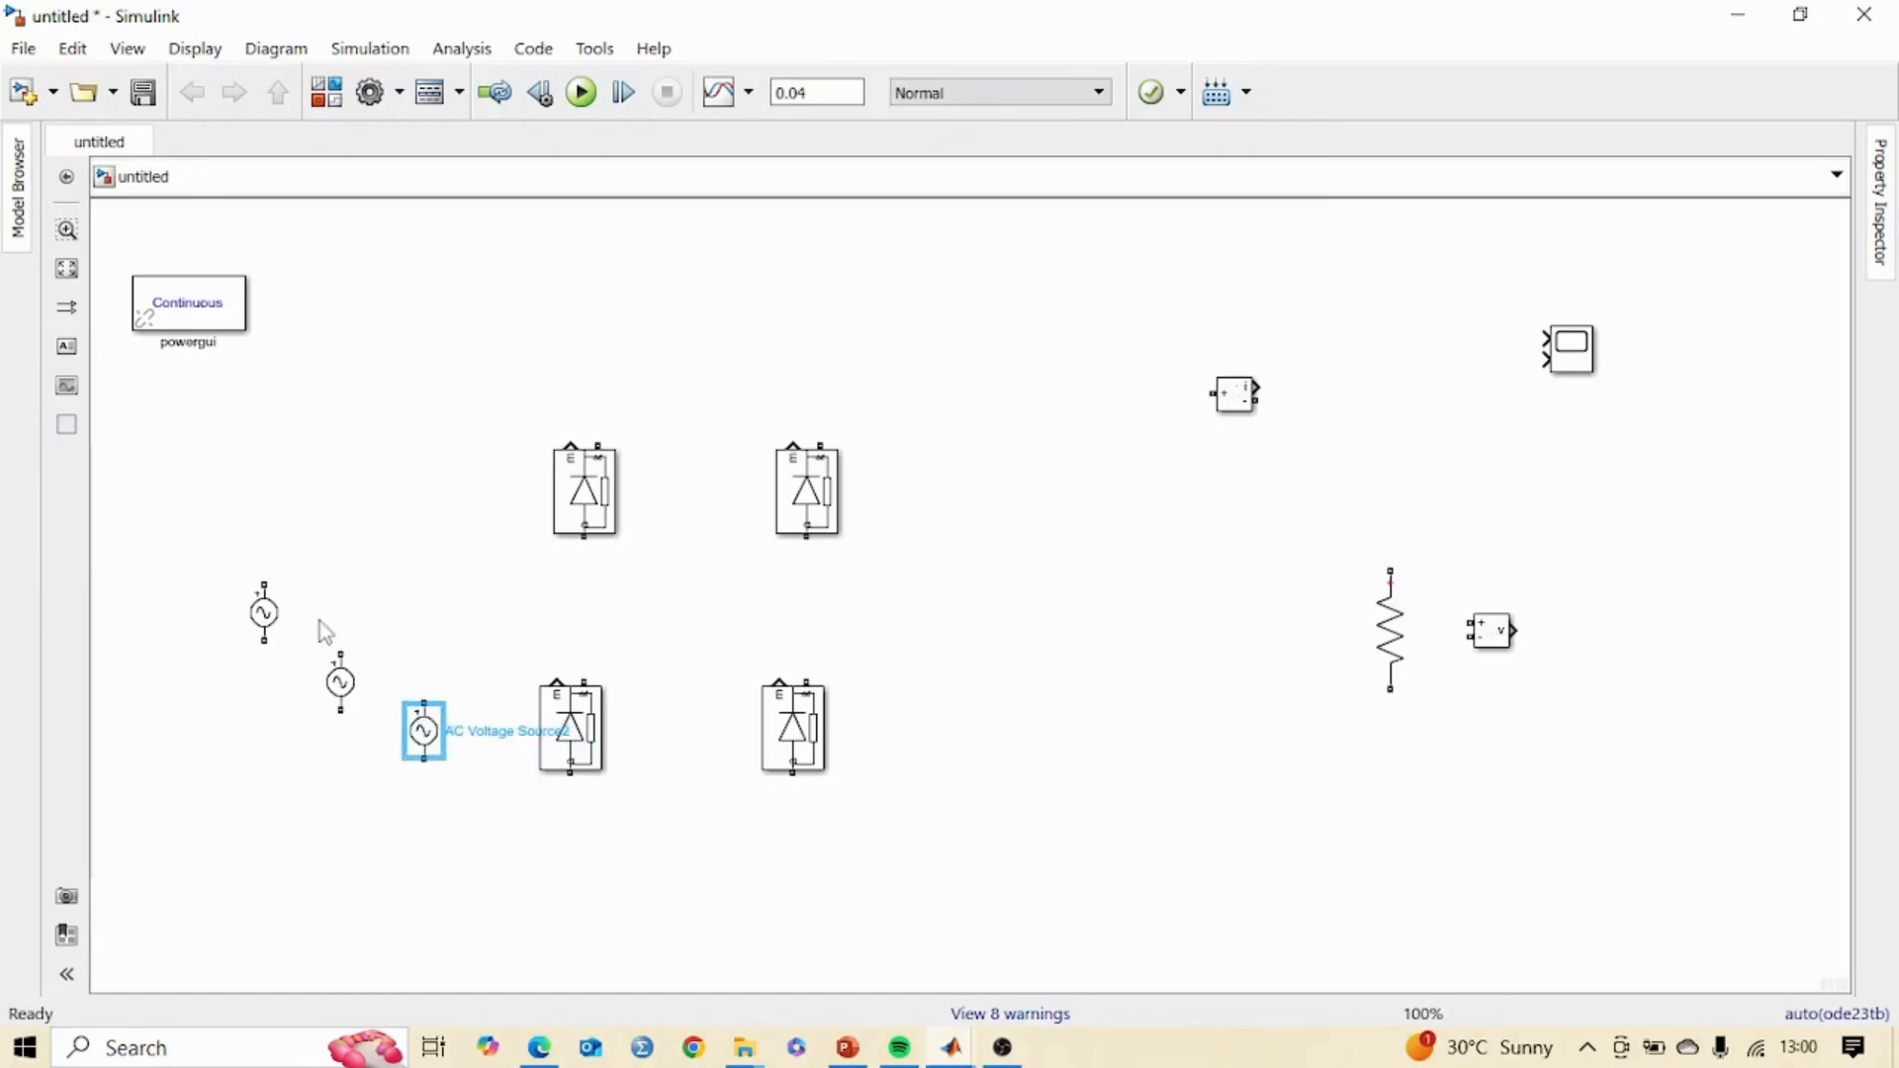
Check the first AC source's parameters and set the second source's phase to 120 degrees.
left_click(280, 627)
double_click(280, 628)
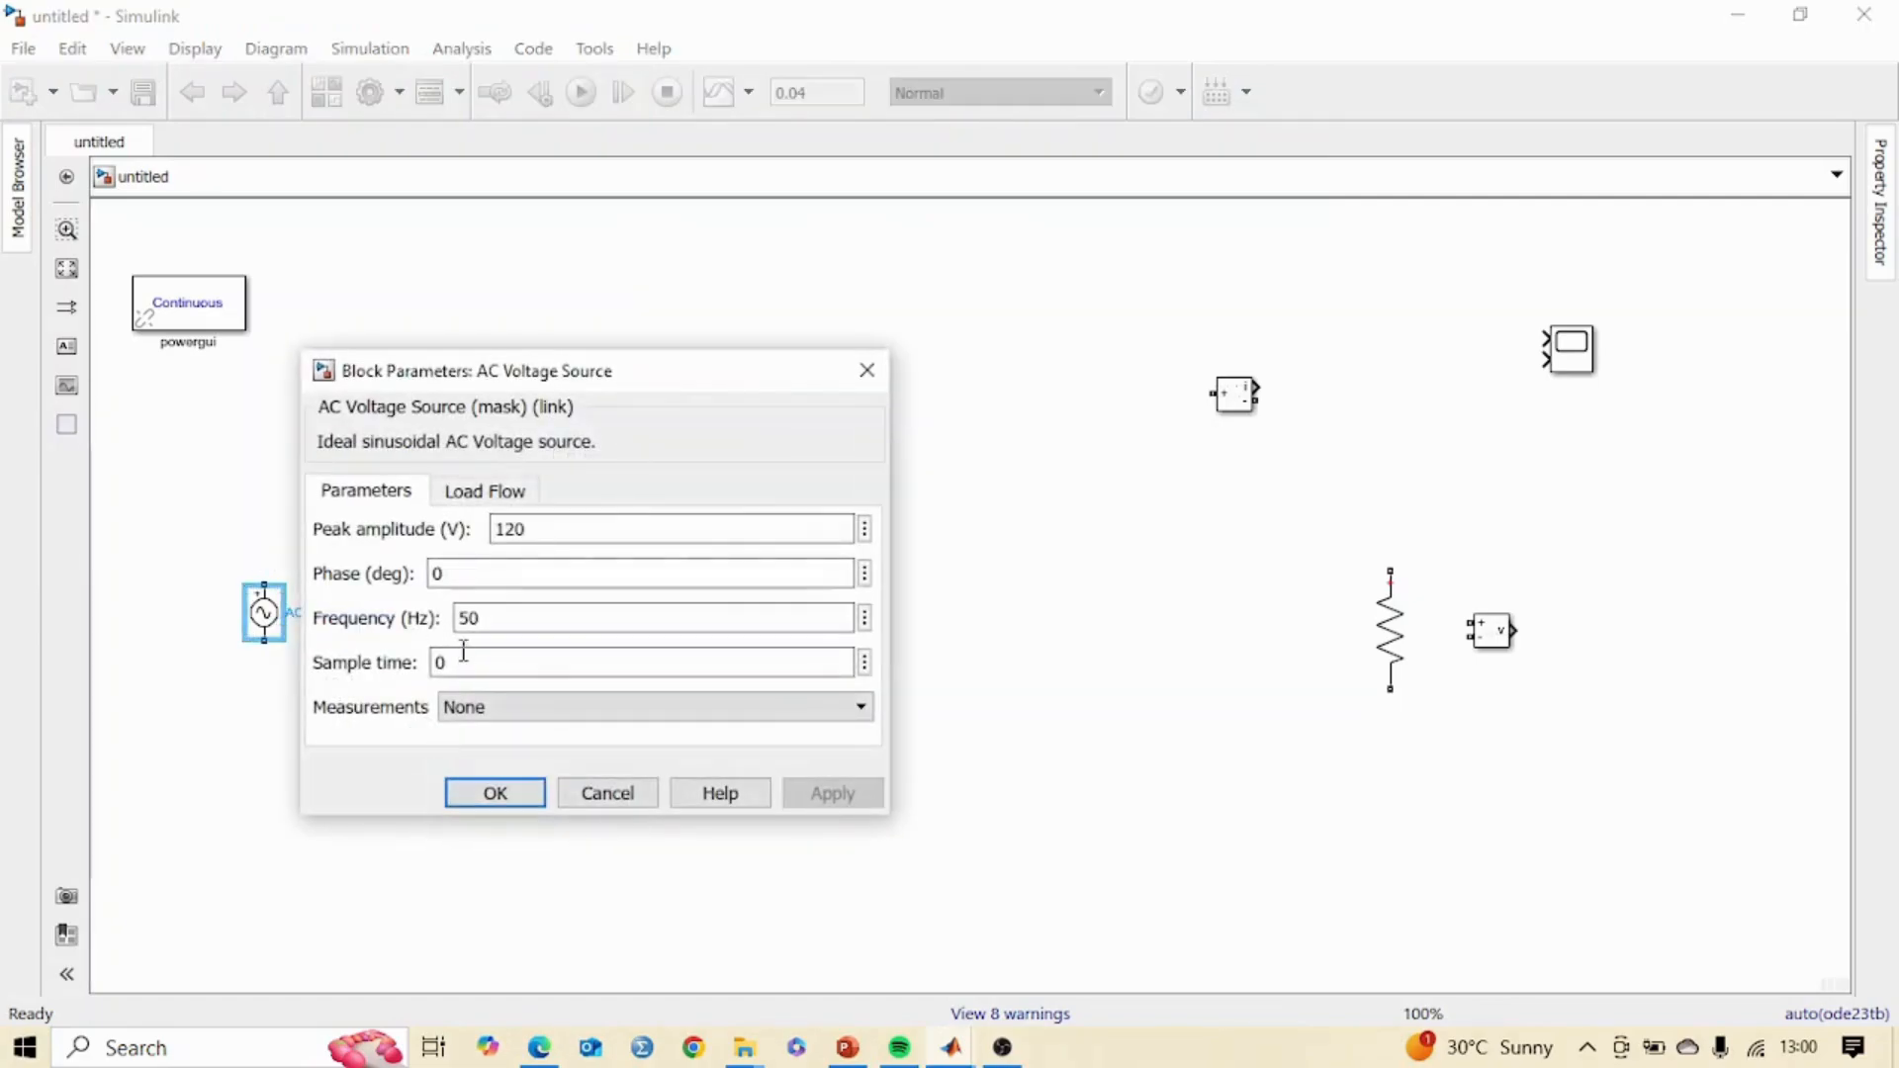
left_click(495, 793)
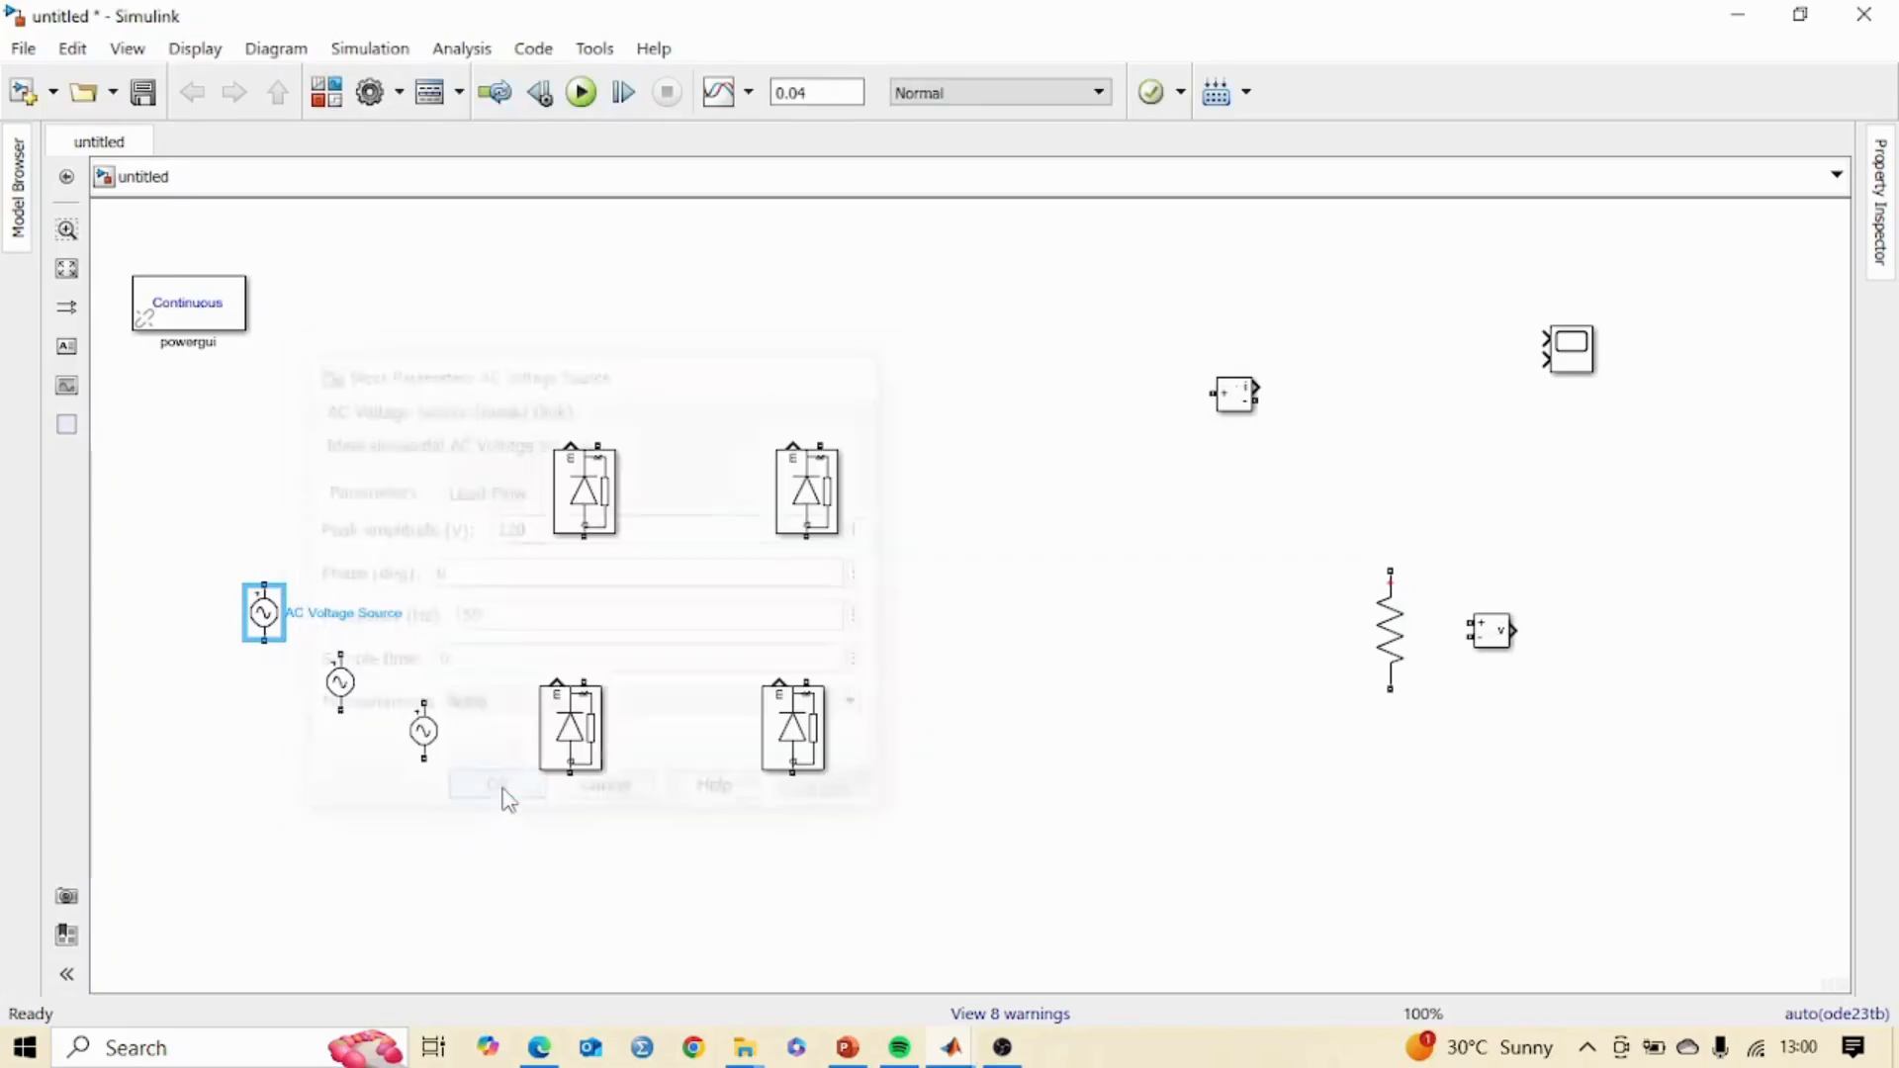
left_click(344, 687)
double_click(344, 685)
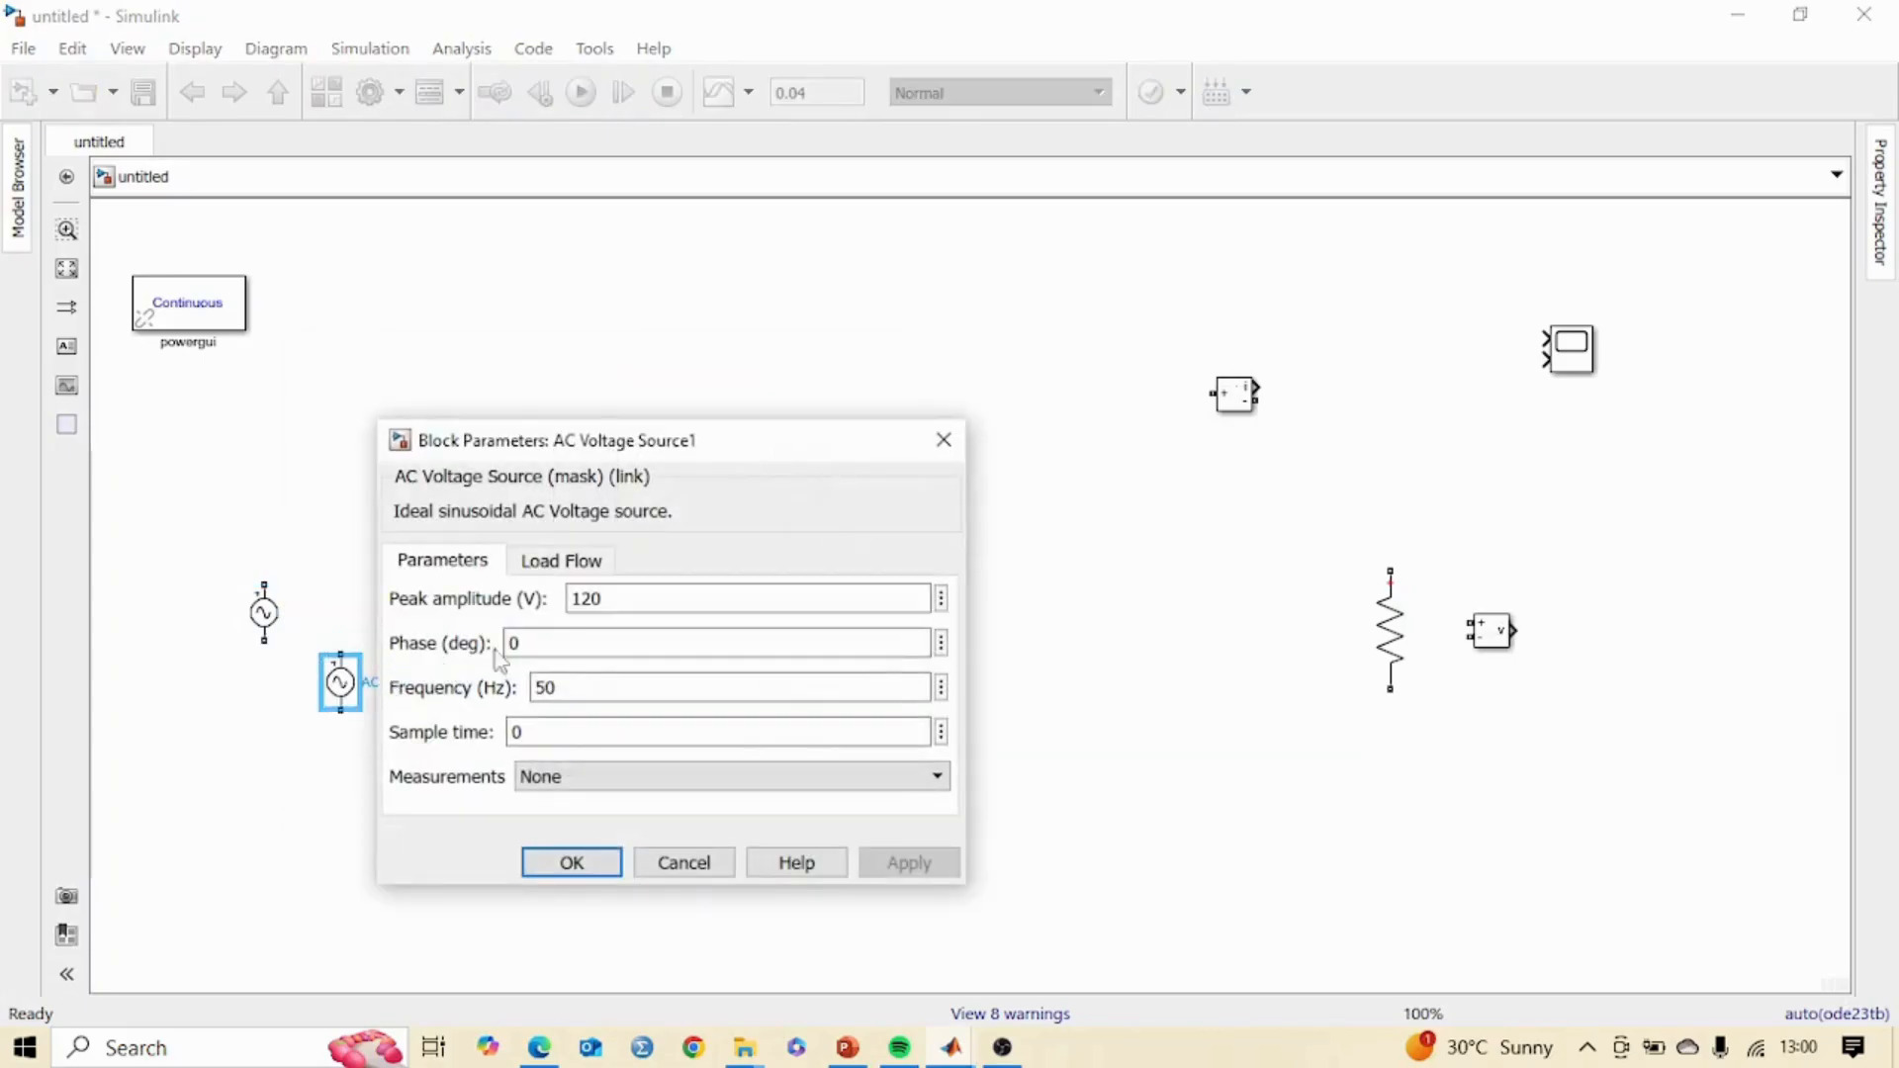
double_click(531, 641)
type("12")
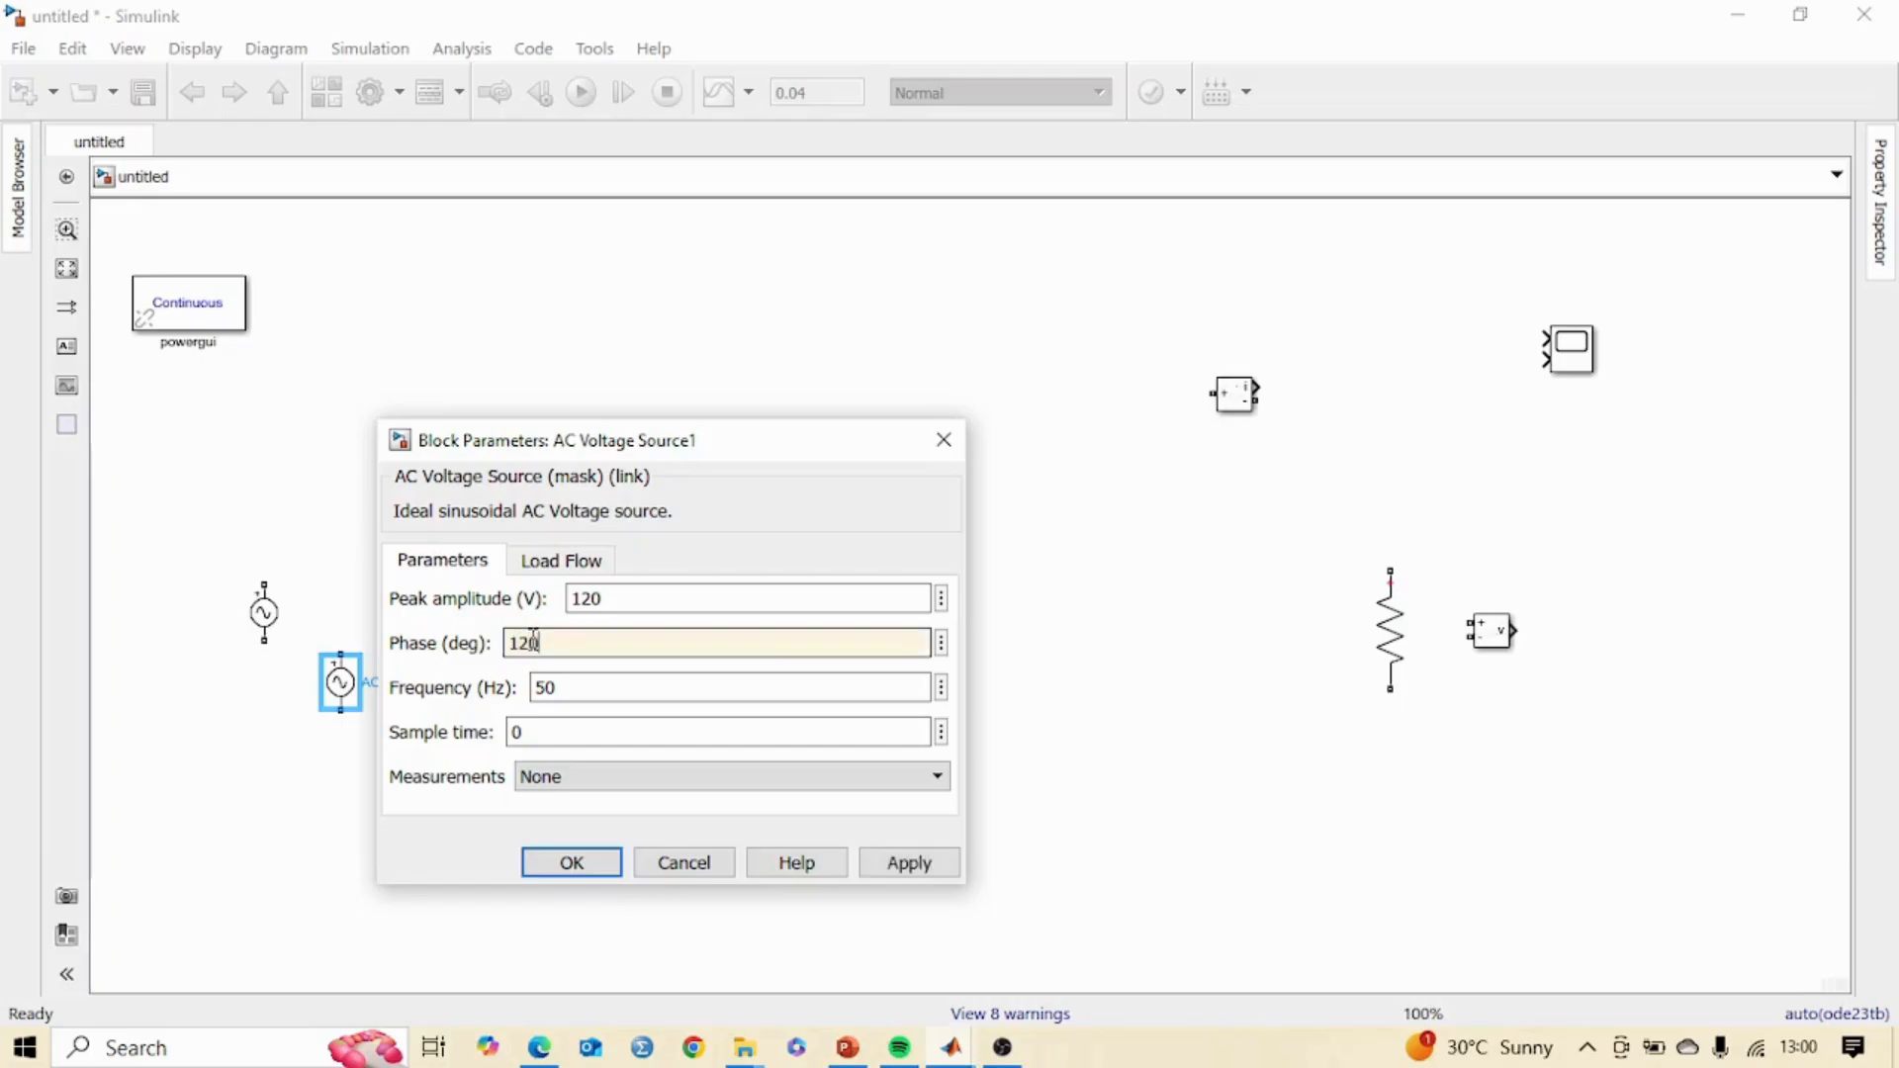
key("Return")
Set the third AC Voltage Source's phase to 240 degrees.
double_click(422, 740)
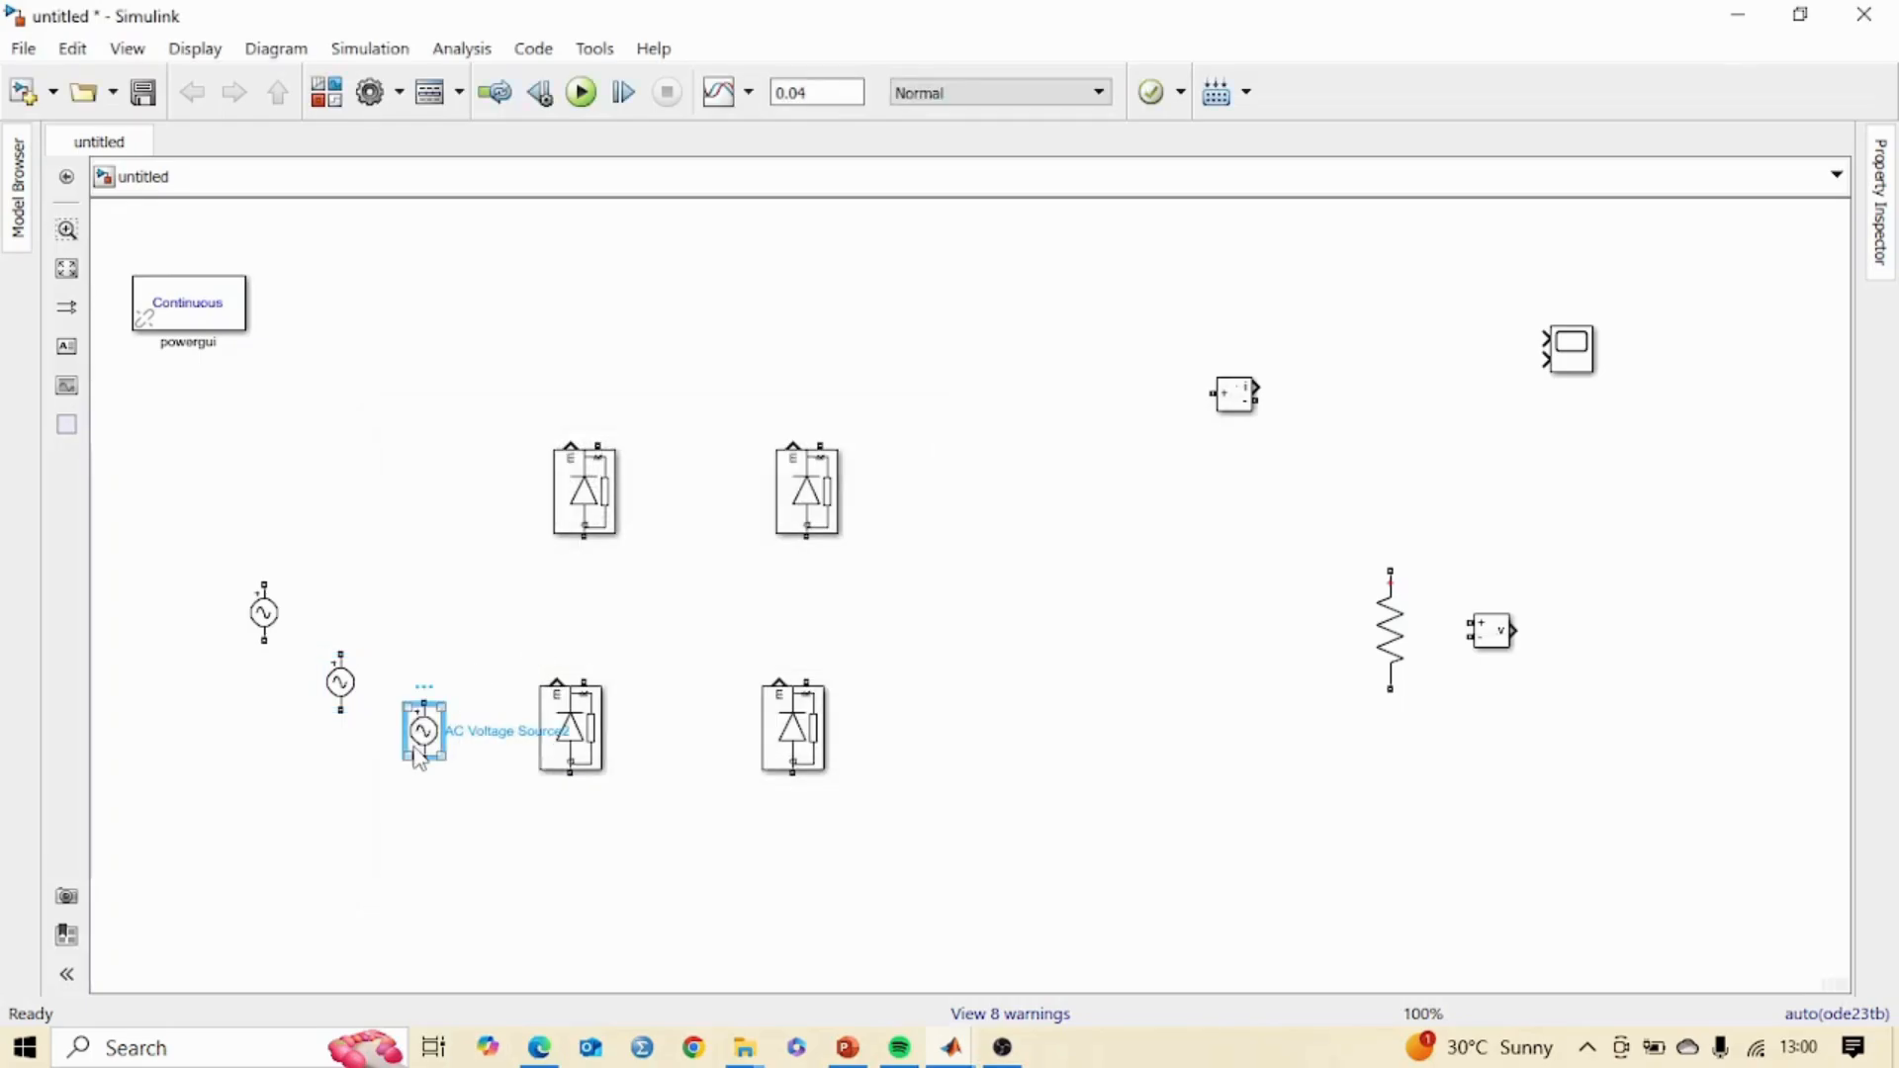
double_click(636, 697)
type("240")
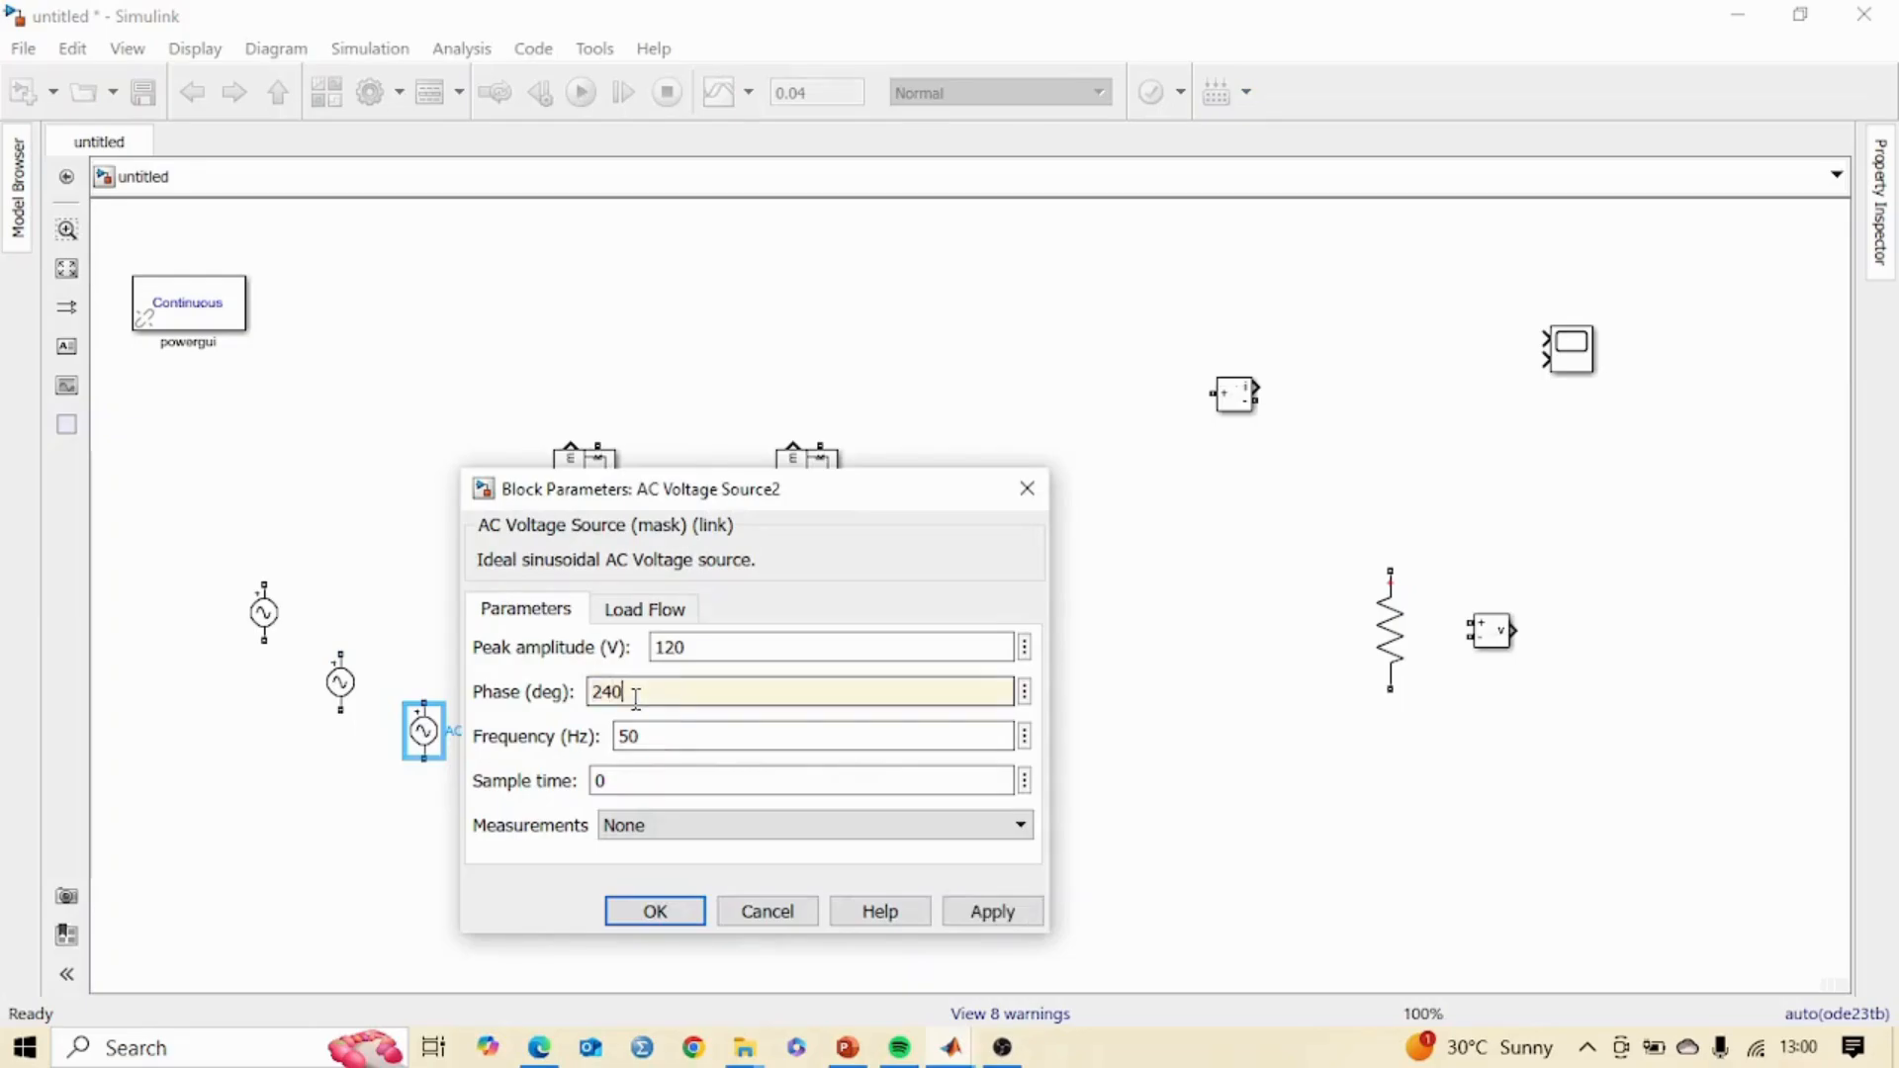
key("Return")
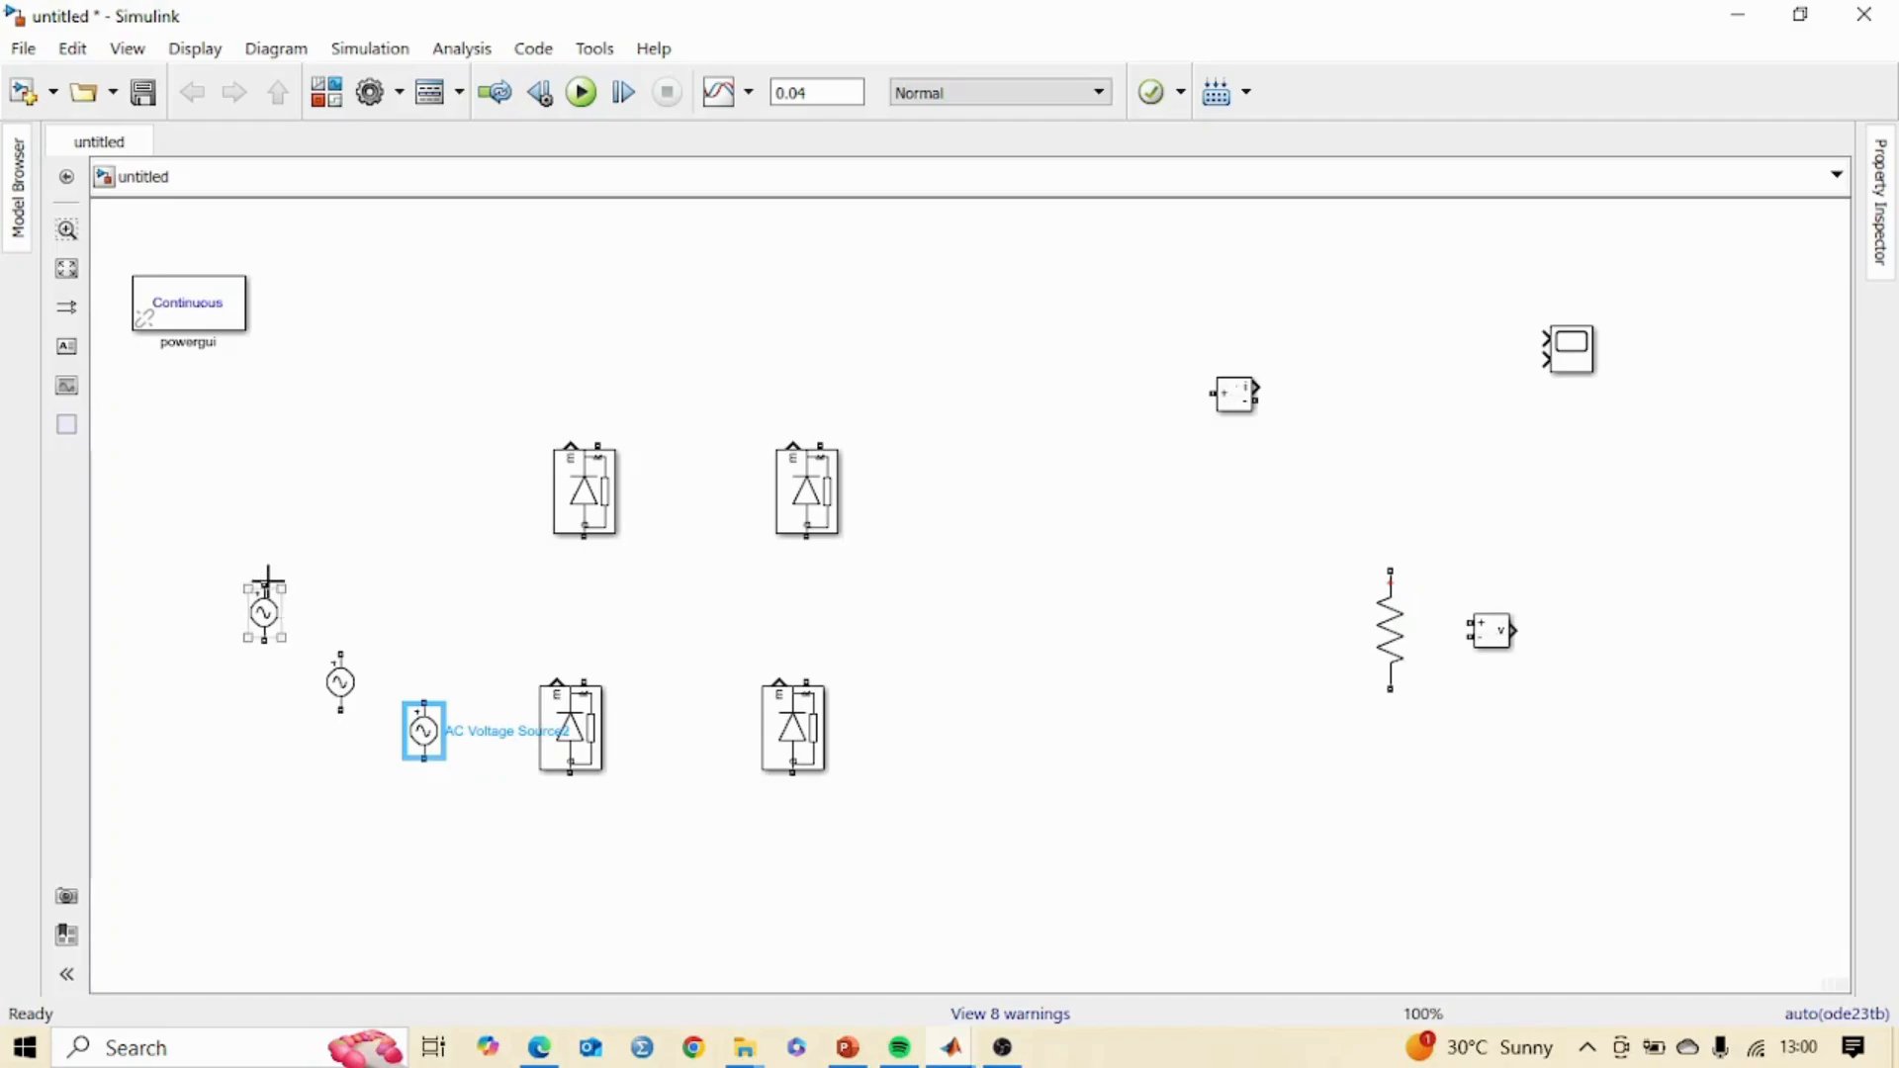
Add a third bridge leg by placing two copies of the upper second diode, one in the upper row and one in the lower row.
left_click(803, 510)
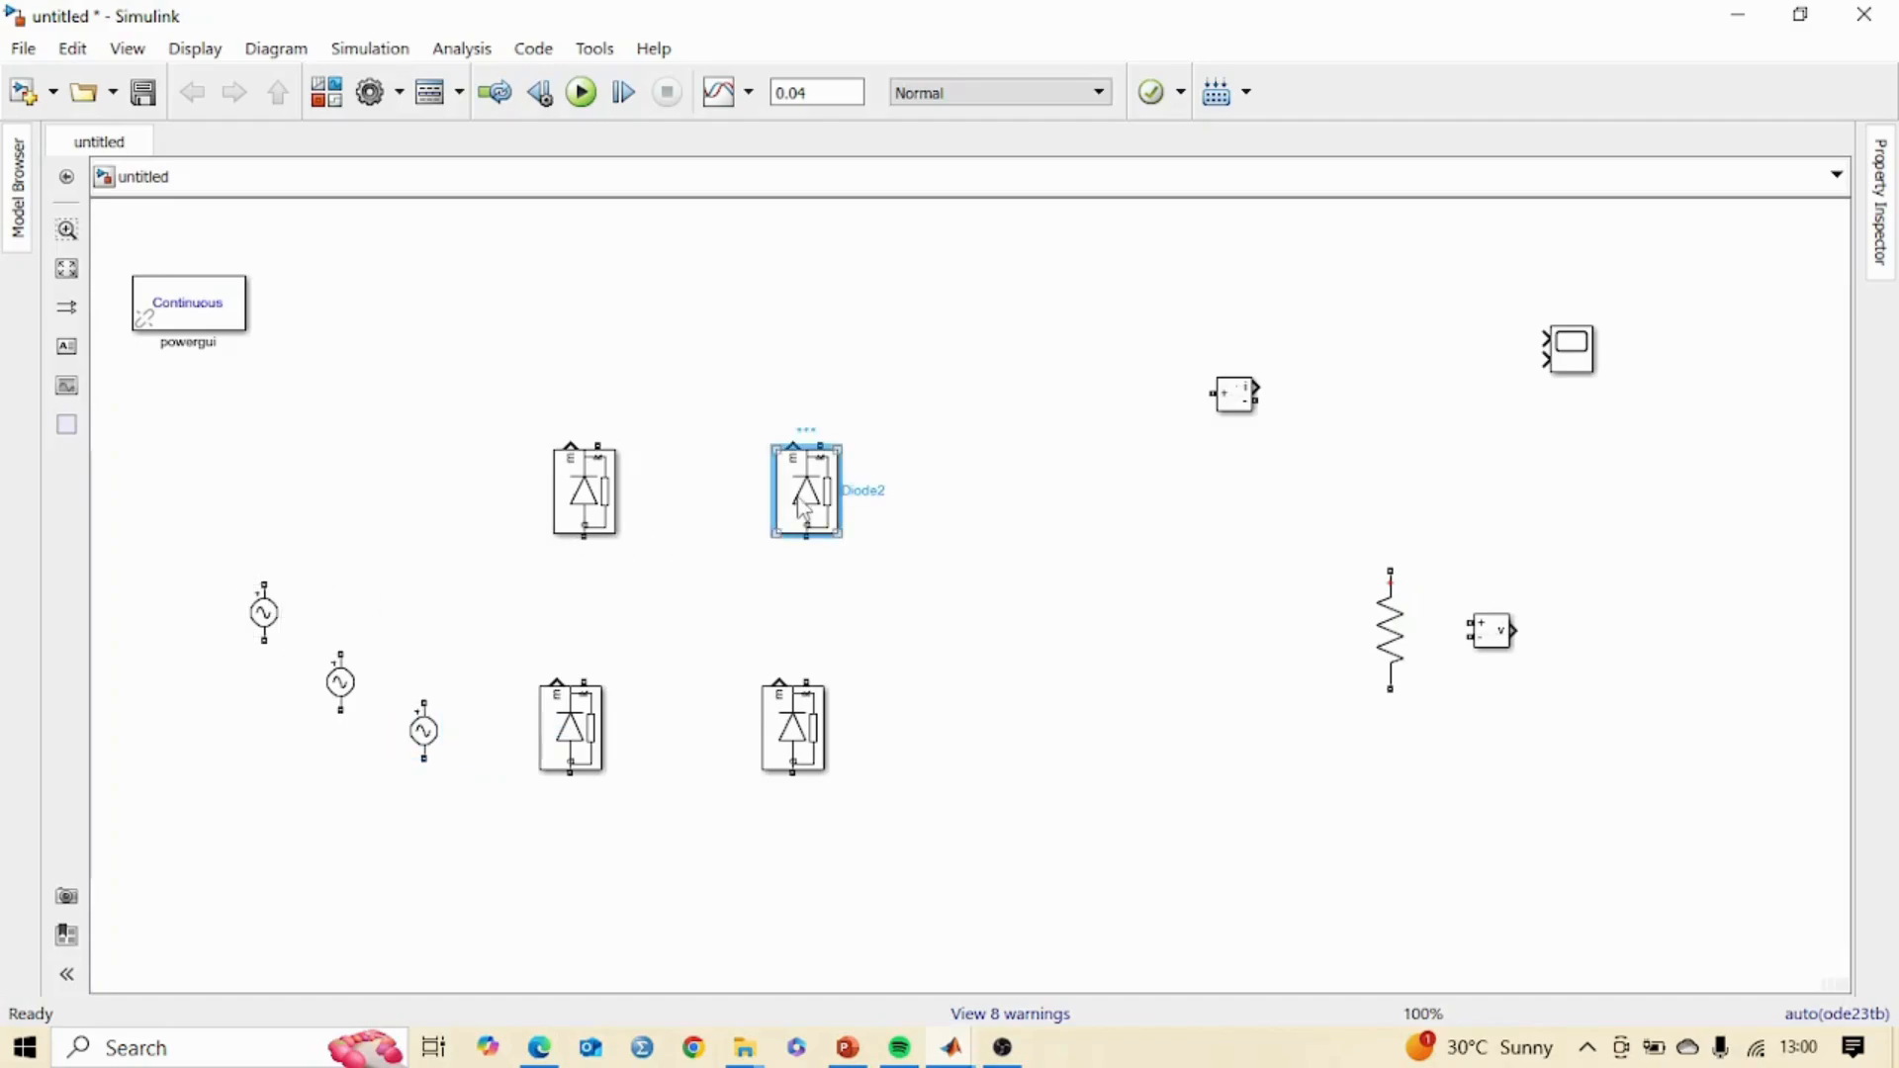
key("ctrl+c")
left_click(1043, 488)
key("ctrl+v")
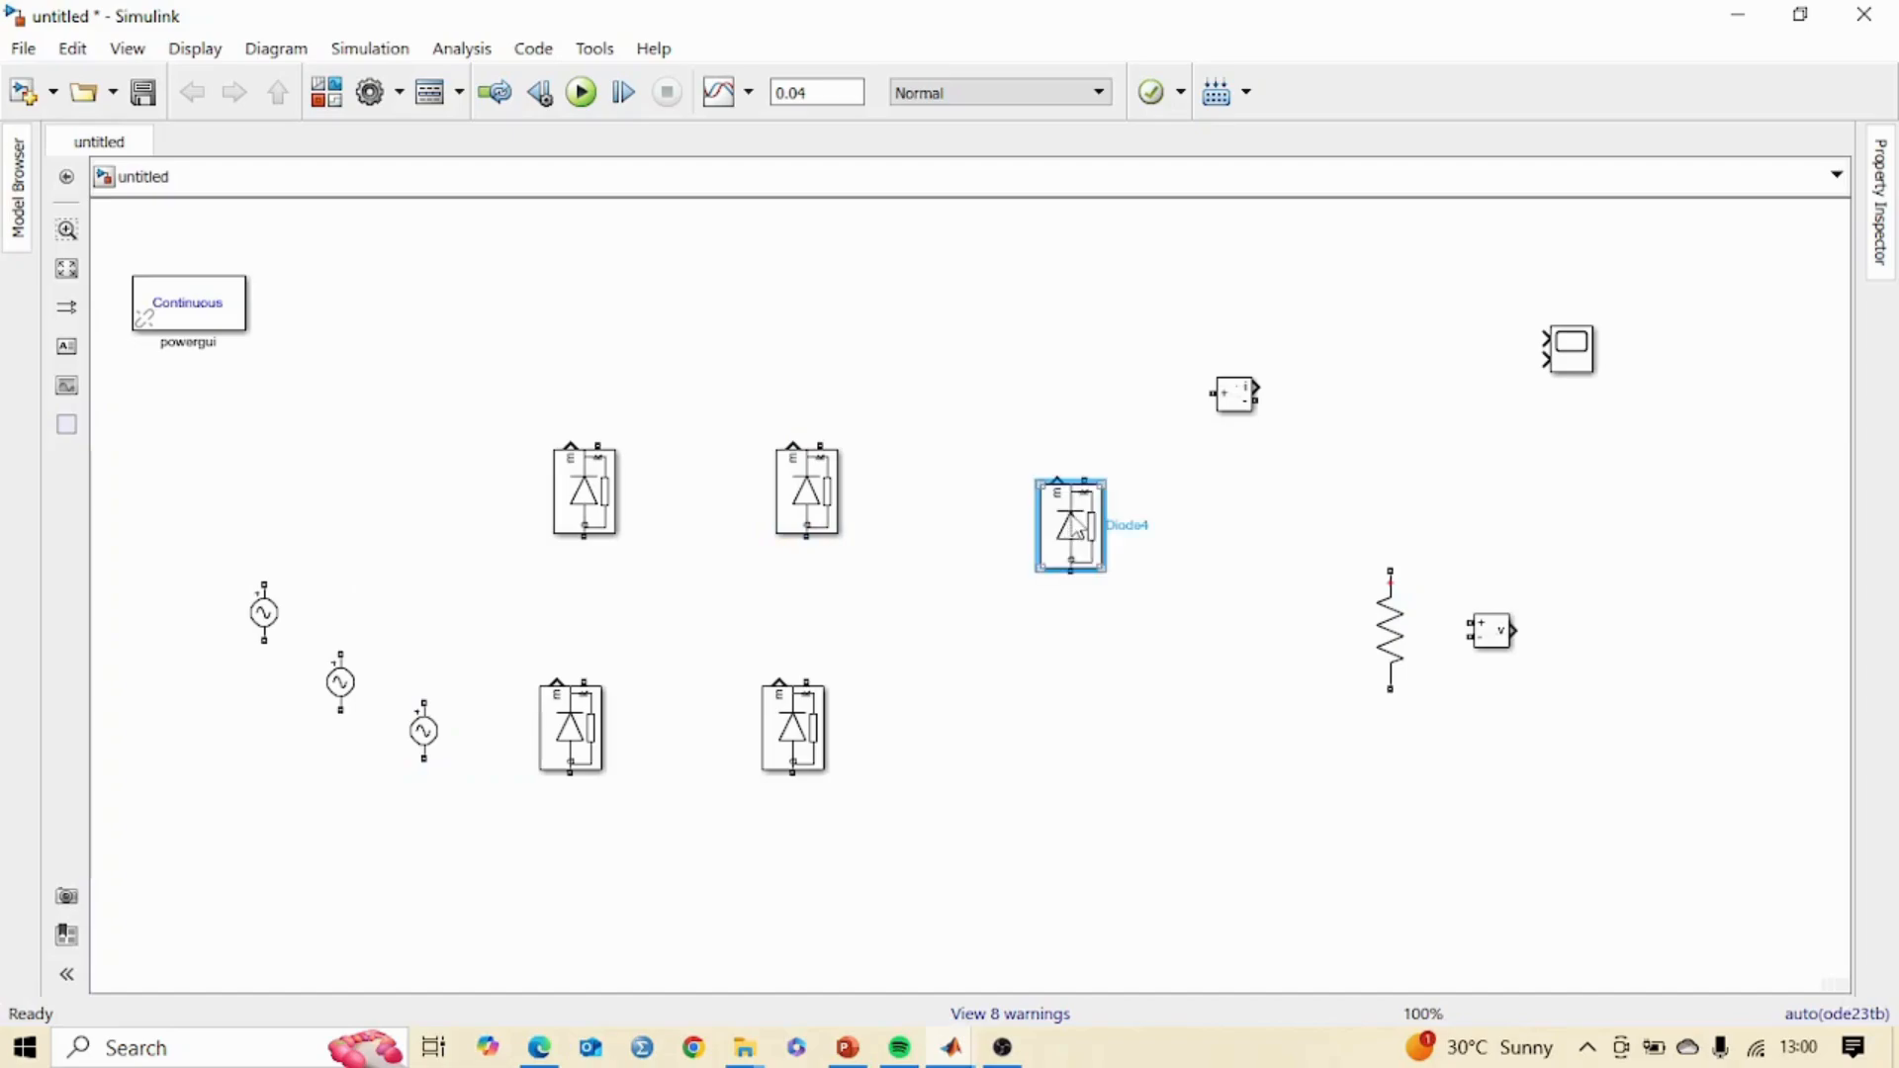
left_click_drag(1078, 529, 1023, 495)
left_click(986, 653)
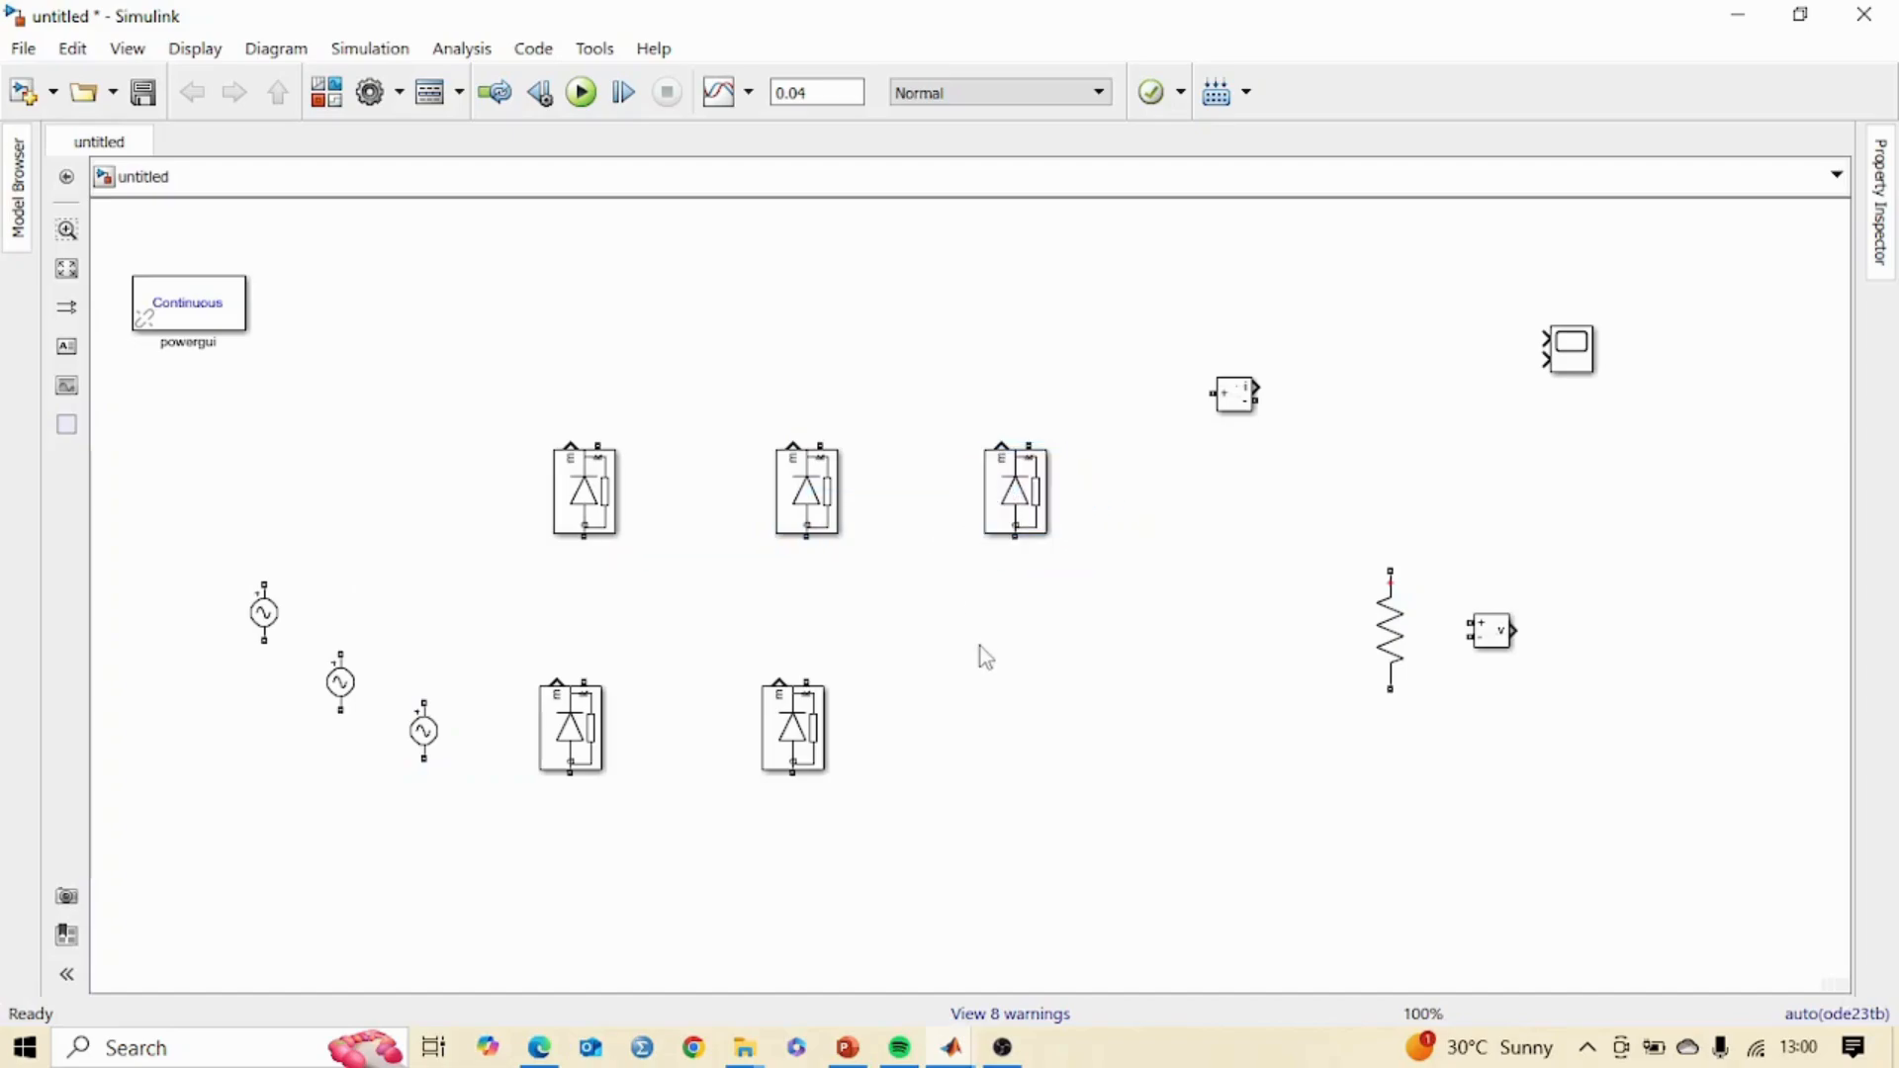
key("ctrl+v")
left_click_drag(1012, 721, 995, 761)
Wire each upper diode to the lower diode beneath it in all three bridge legs.
left_click_drag(585, 539, 585, 683)
left_click_drag(807, 540, 807, 683)
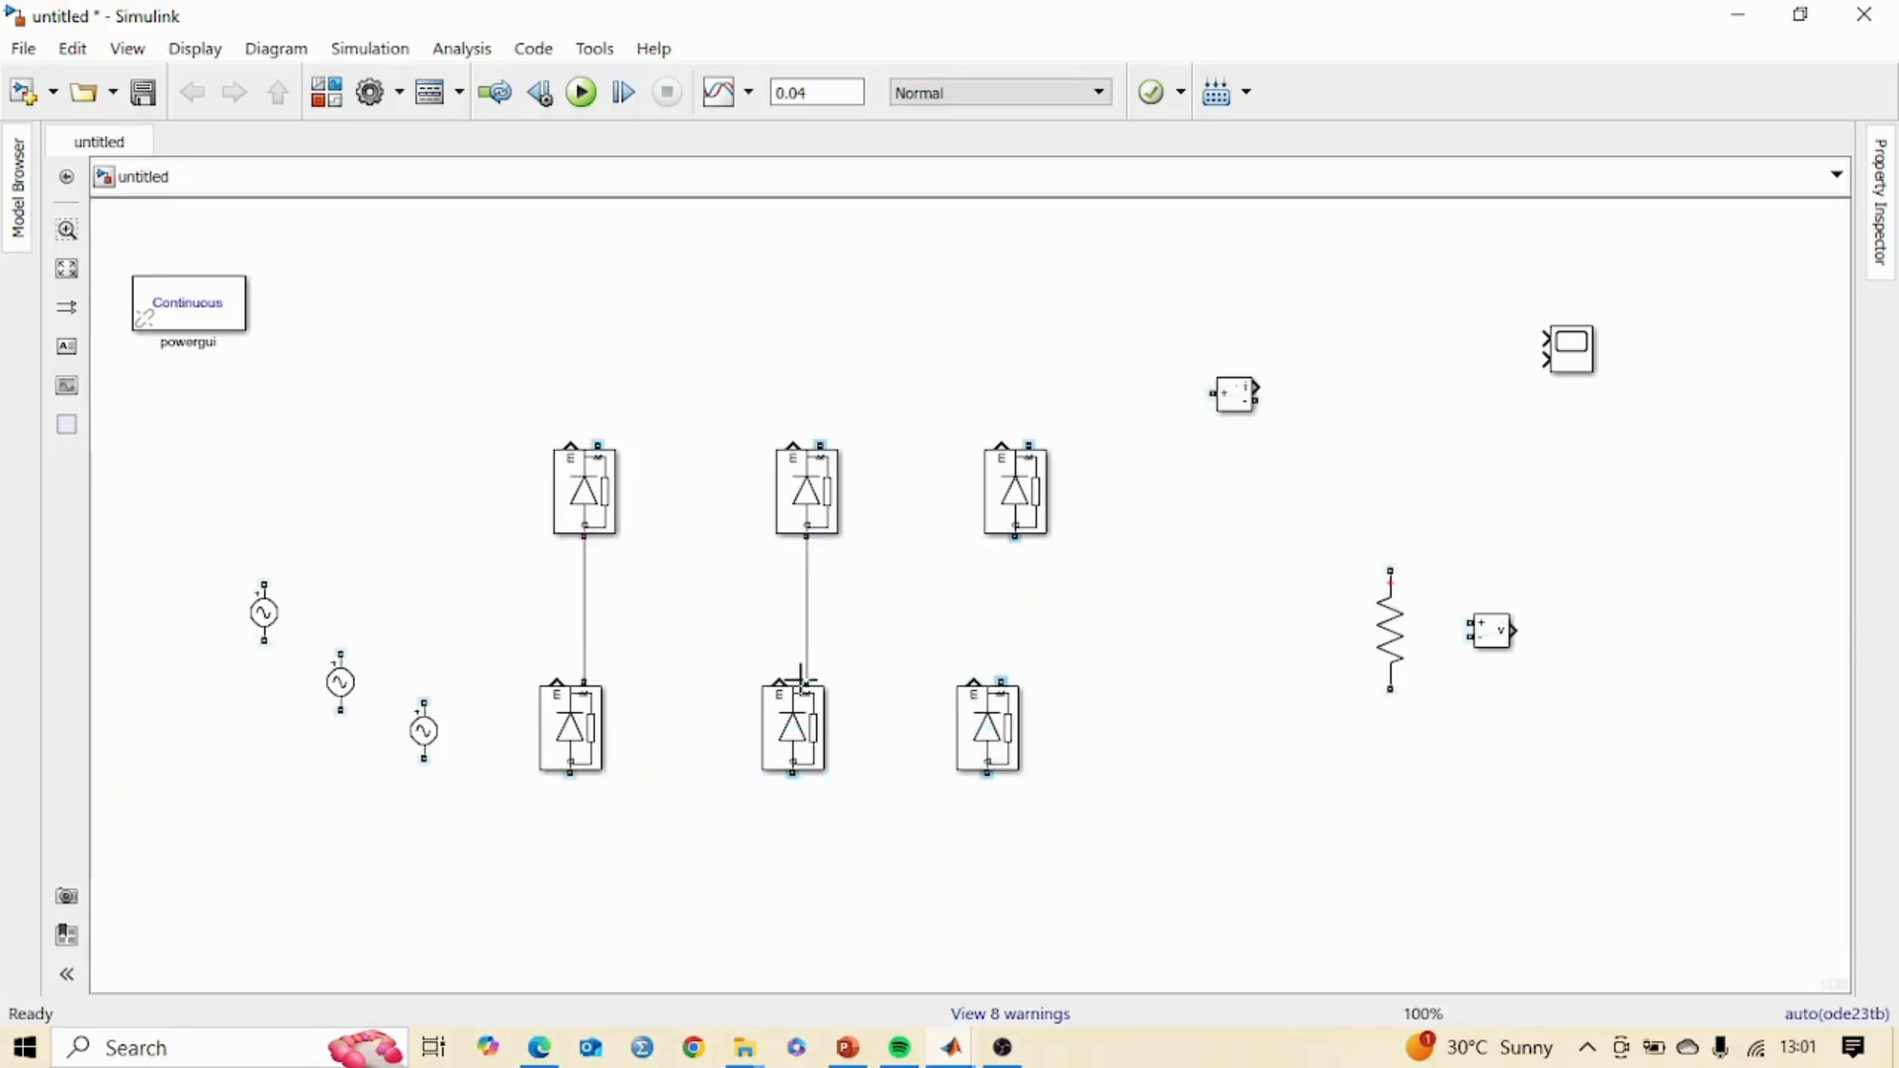
left_click_drag(1016, 540, 1002, 737)
Wire each source's positive terminal to the midpoint of its own bridge leg and join the sources' other terminals in a common neutral.
left_click_drag(264, 584, 583, 580)
left_click_drag(341, 651, 803, 606)
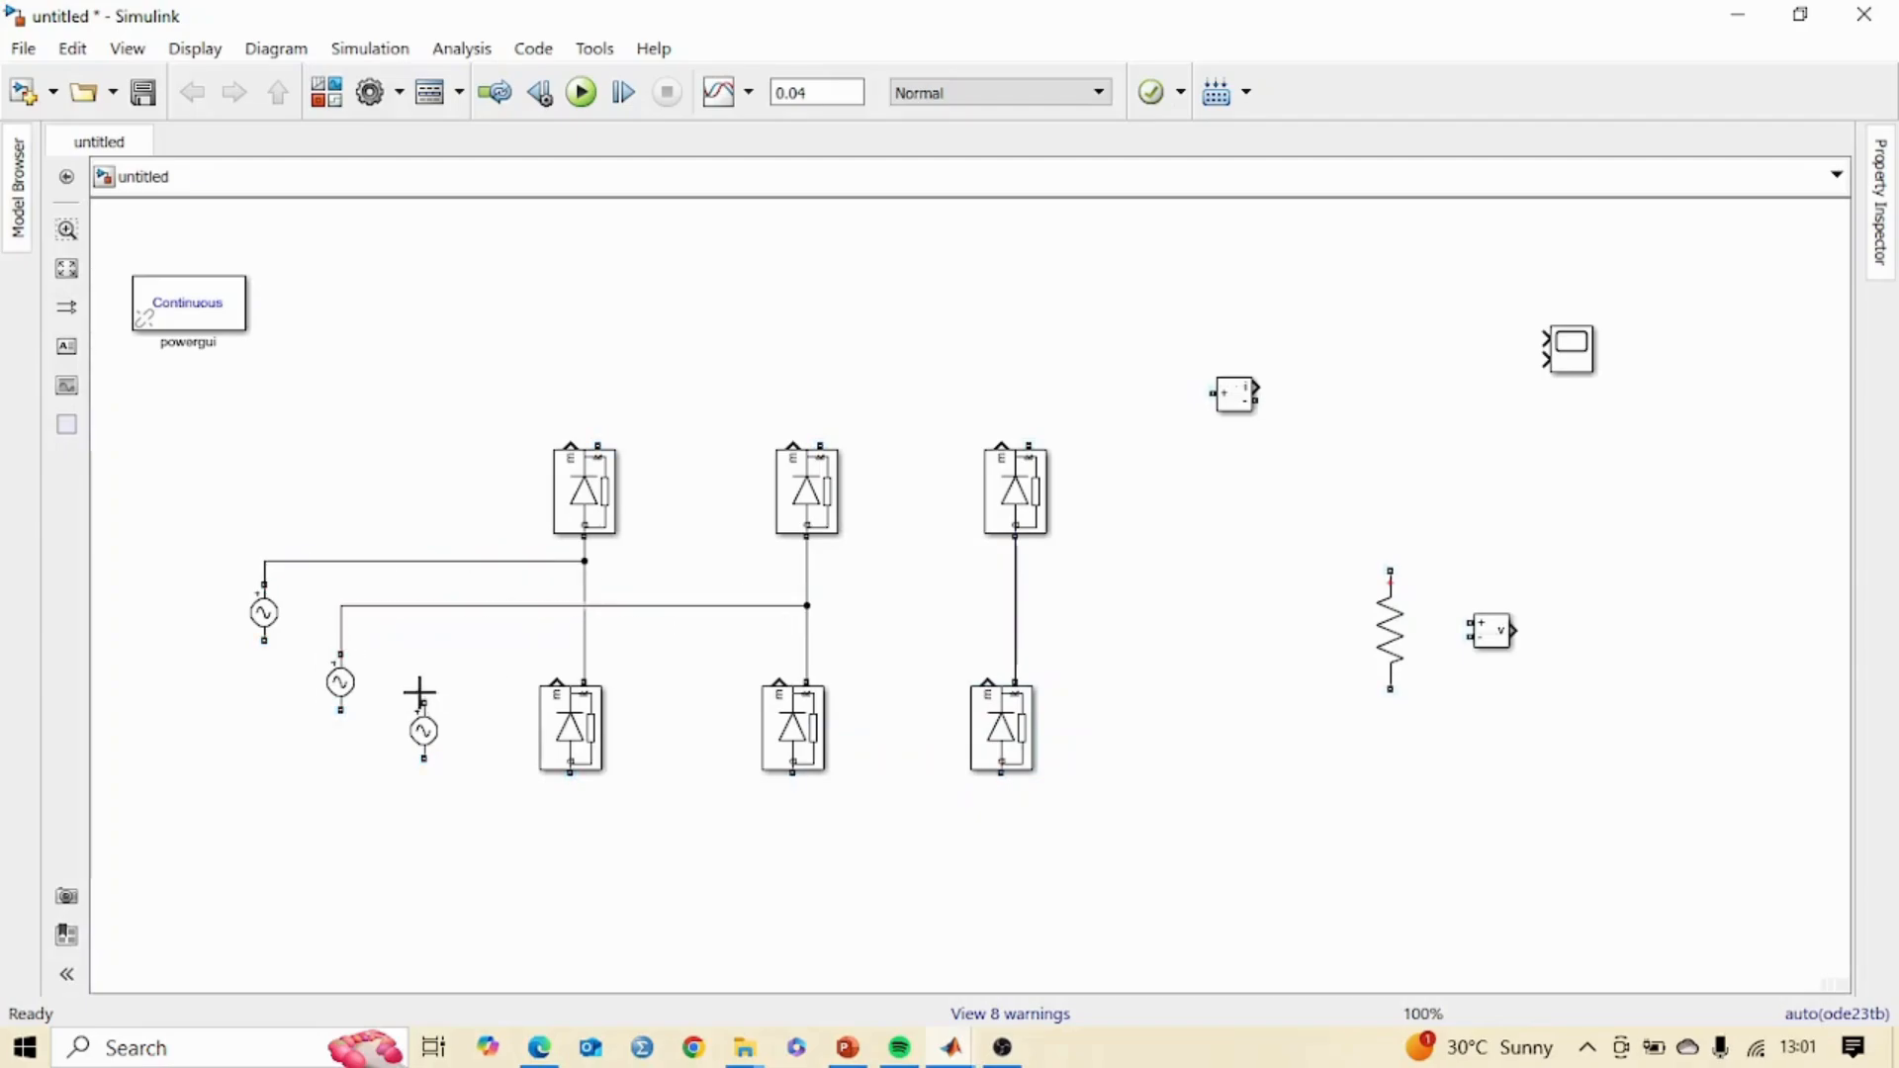
left_click_drag(424, 700, 1016, 631)
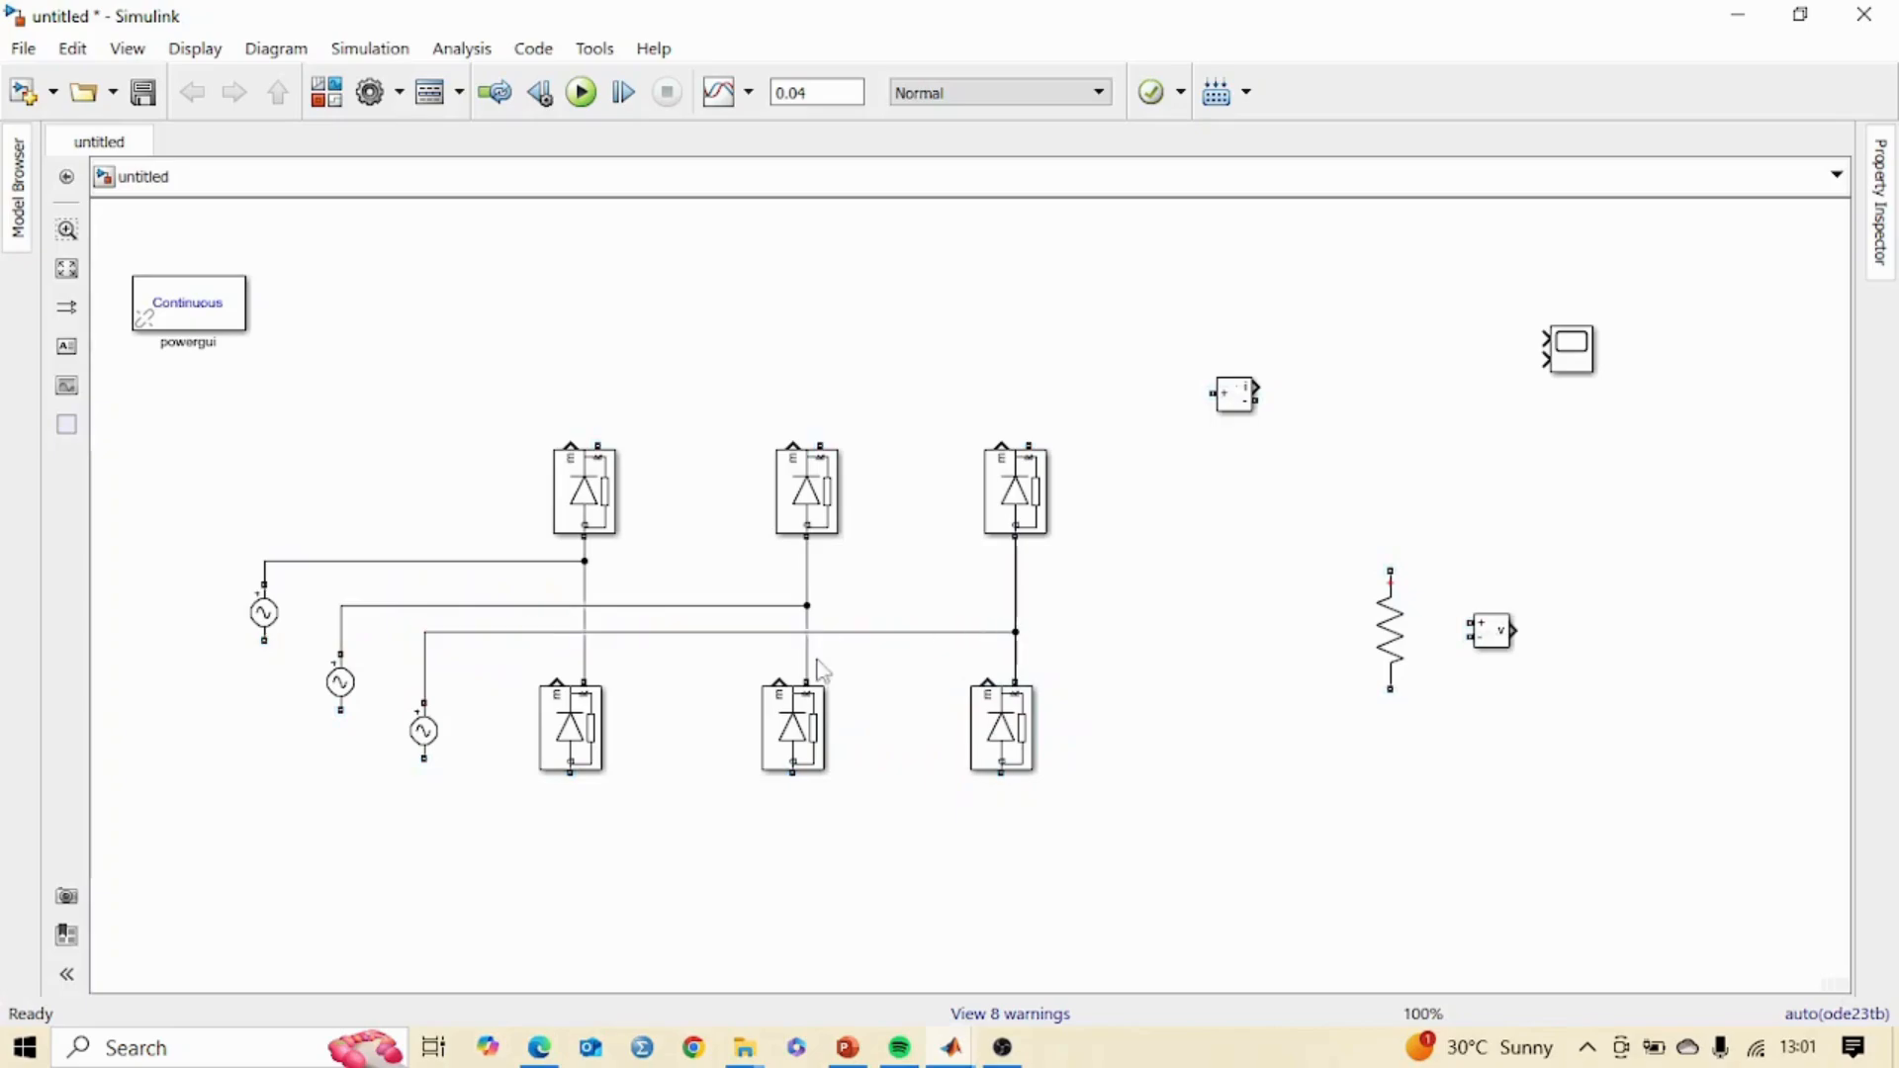
left_click_drag(264, 641, 425, 760)
left_click_drag(340, 713, 342, 790)
Join the lower ends of the three bridge legs with one wire and their upper ends with another.
left_click_drag(568, 781, 970, 792)
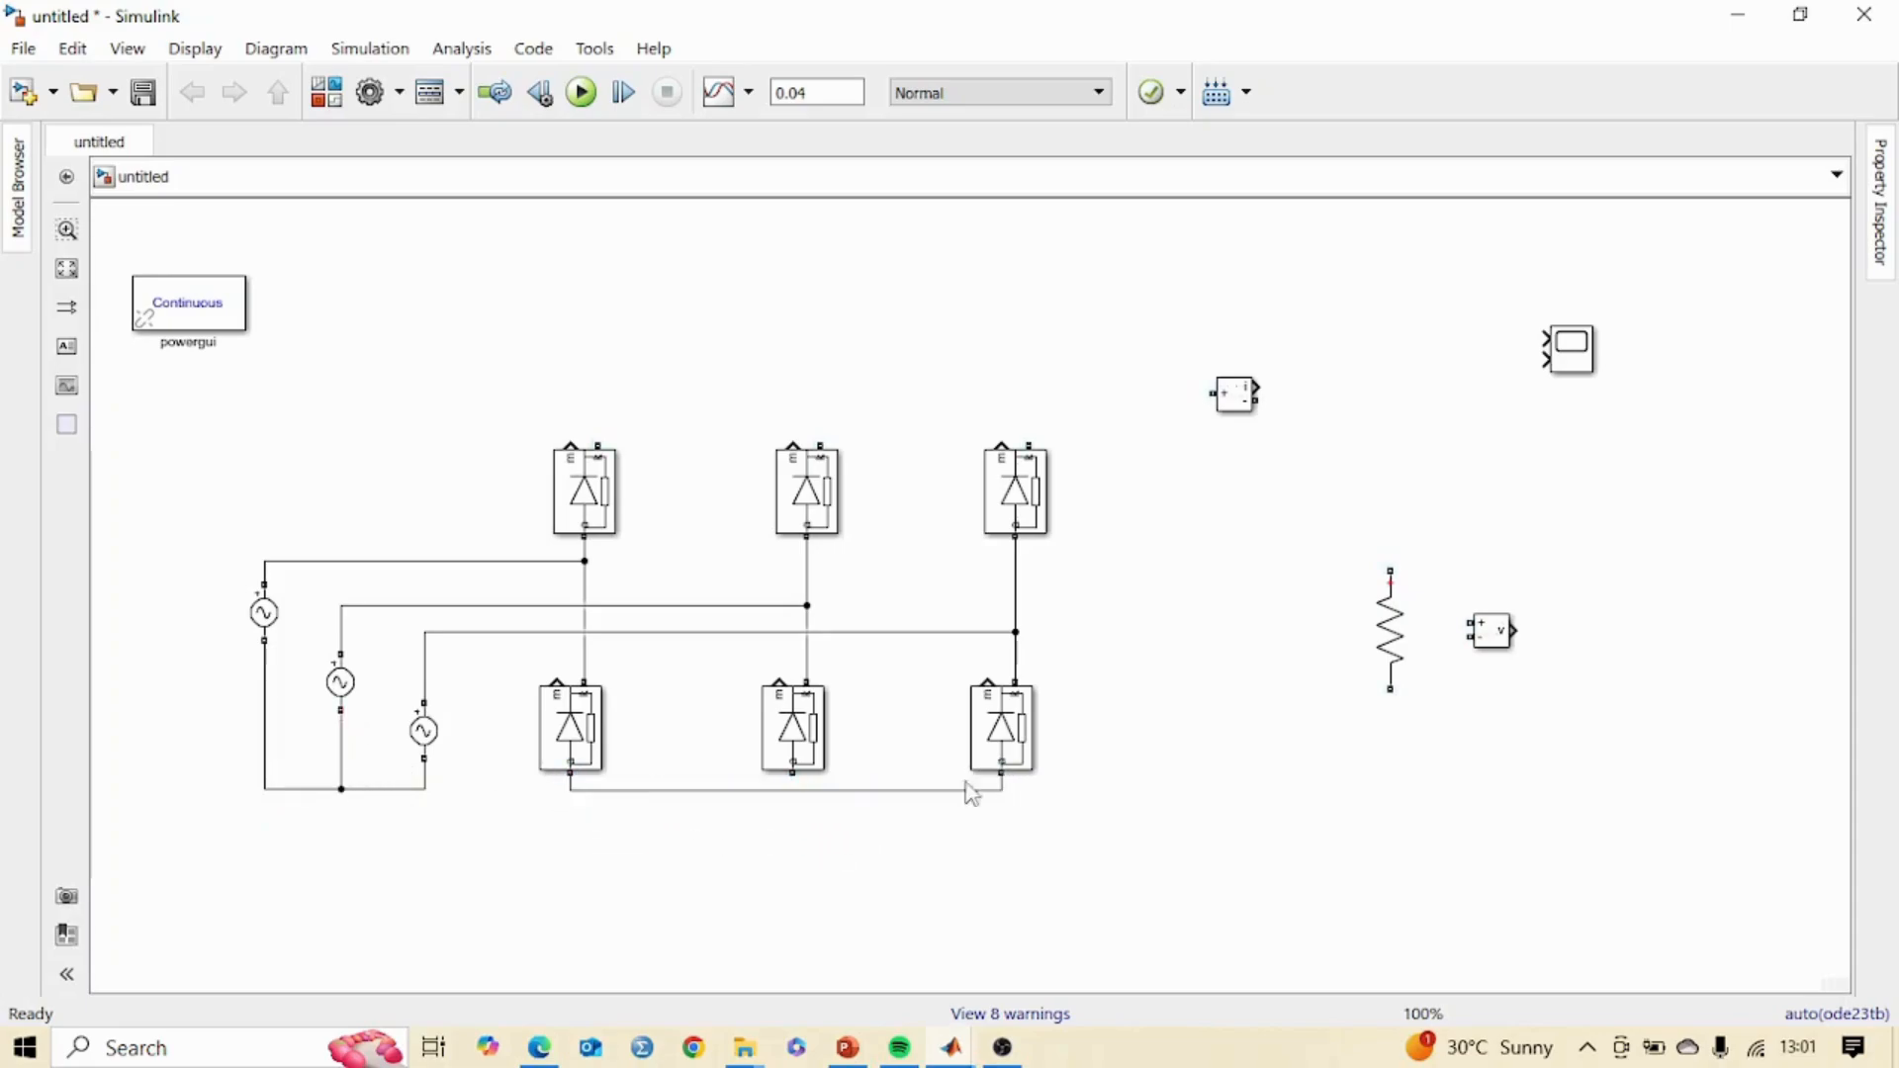
left_click_drag(793, 774, 793, 839)
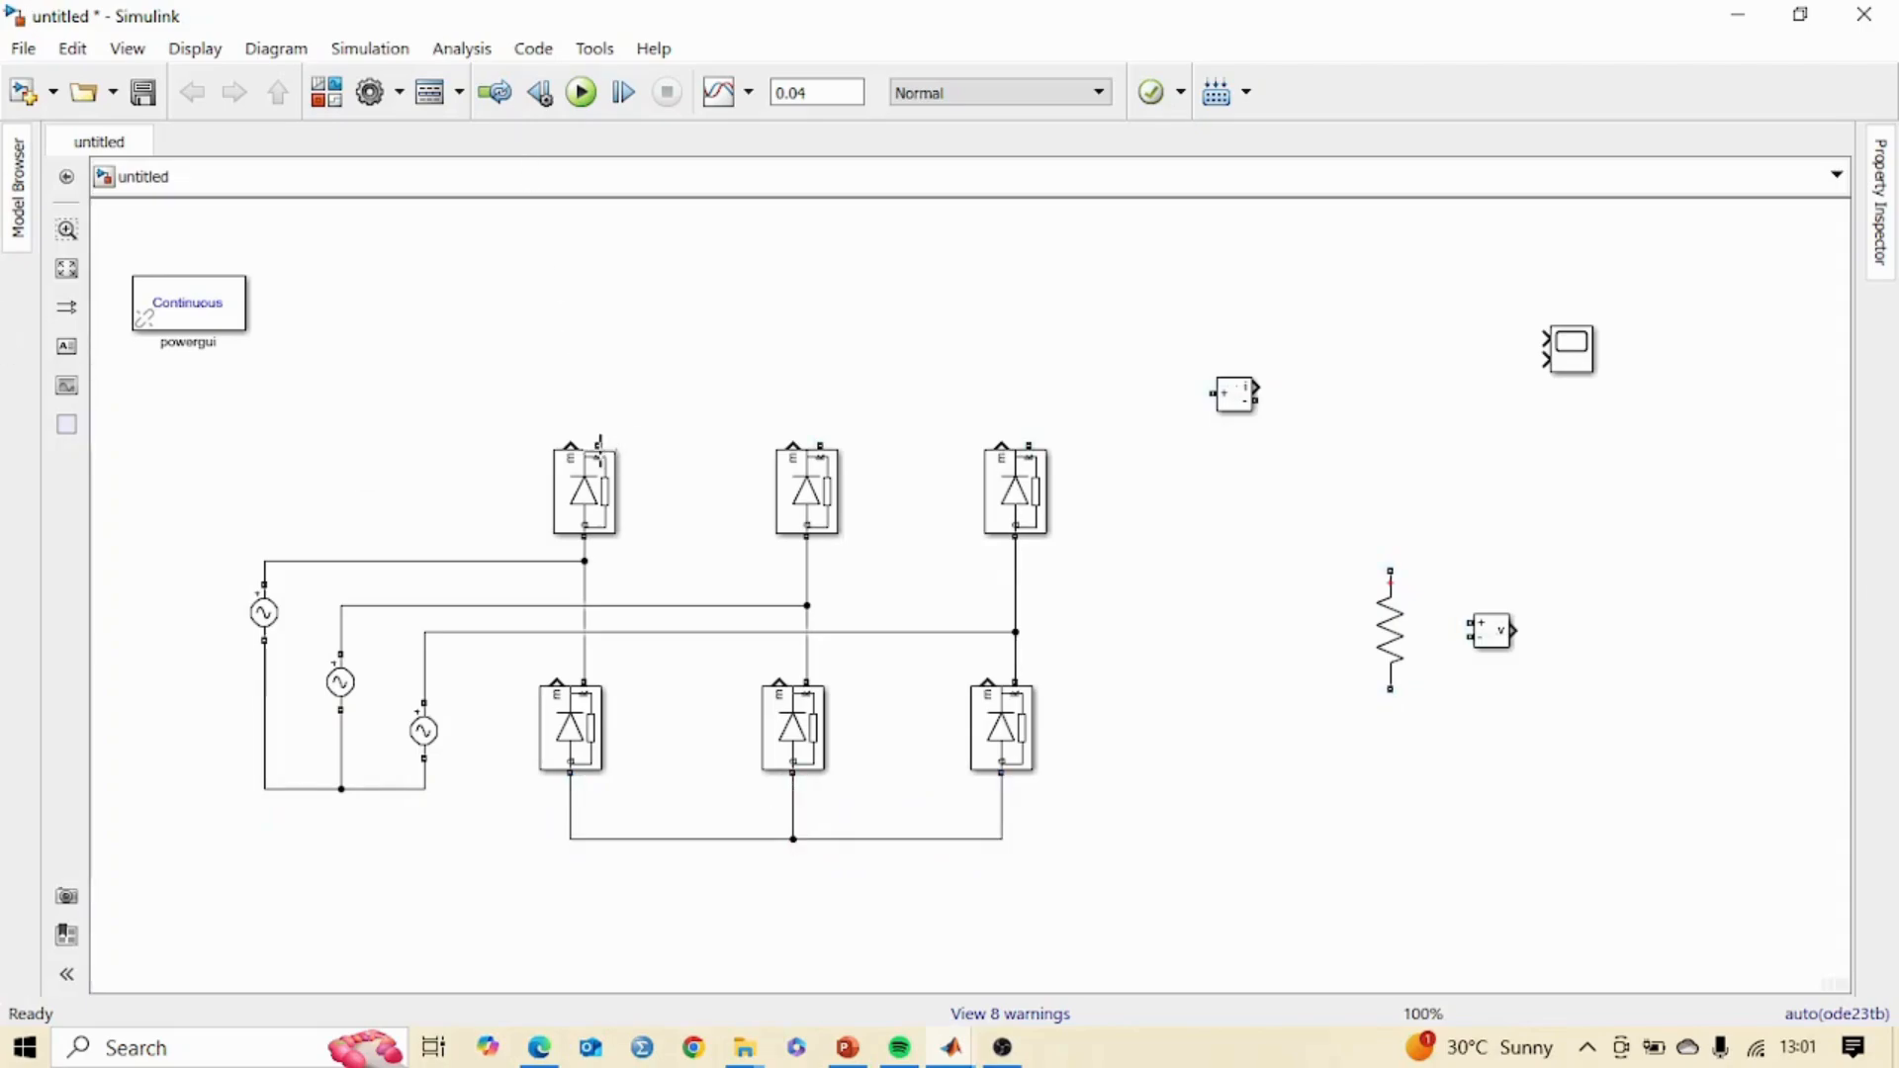
left_click_drag(598, 445, 1025, 432)
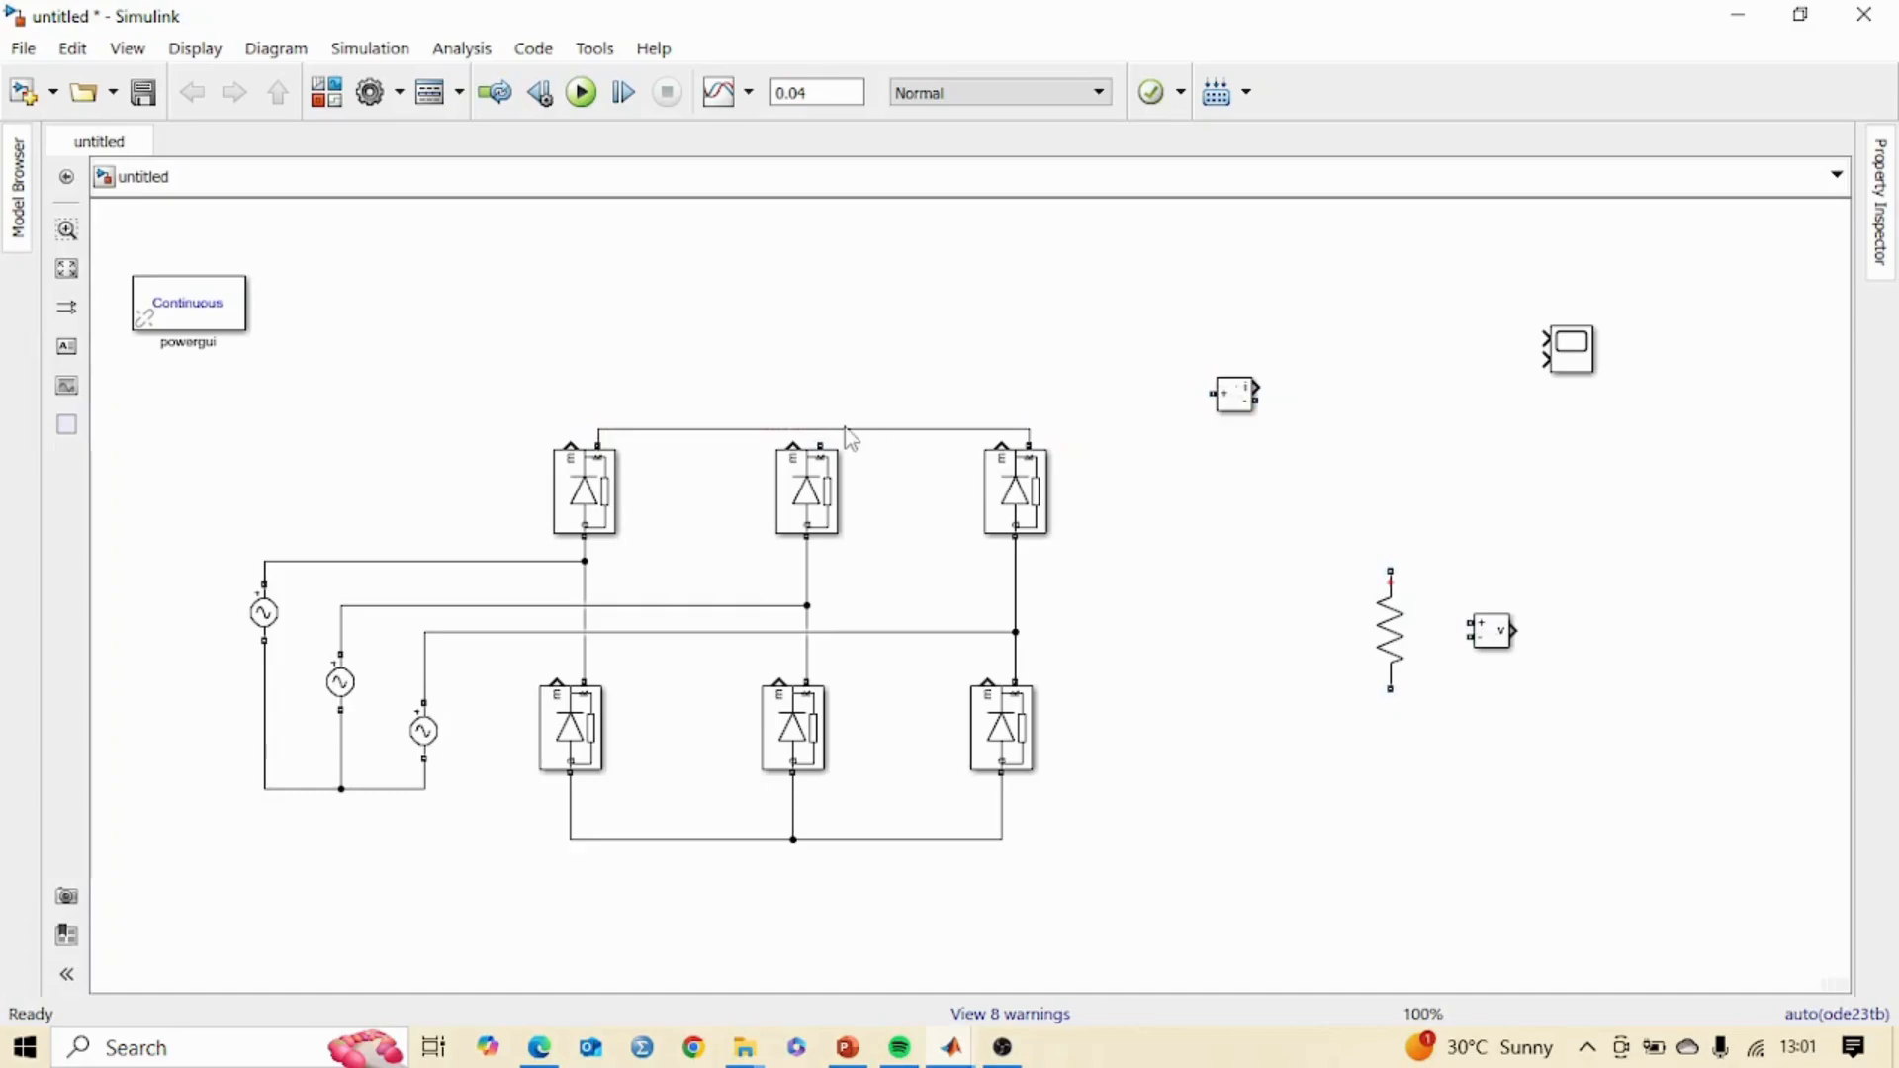
left_click_drag(851, 432, 844, 368)
left_click_drag(823, 434, 821, 367)
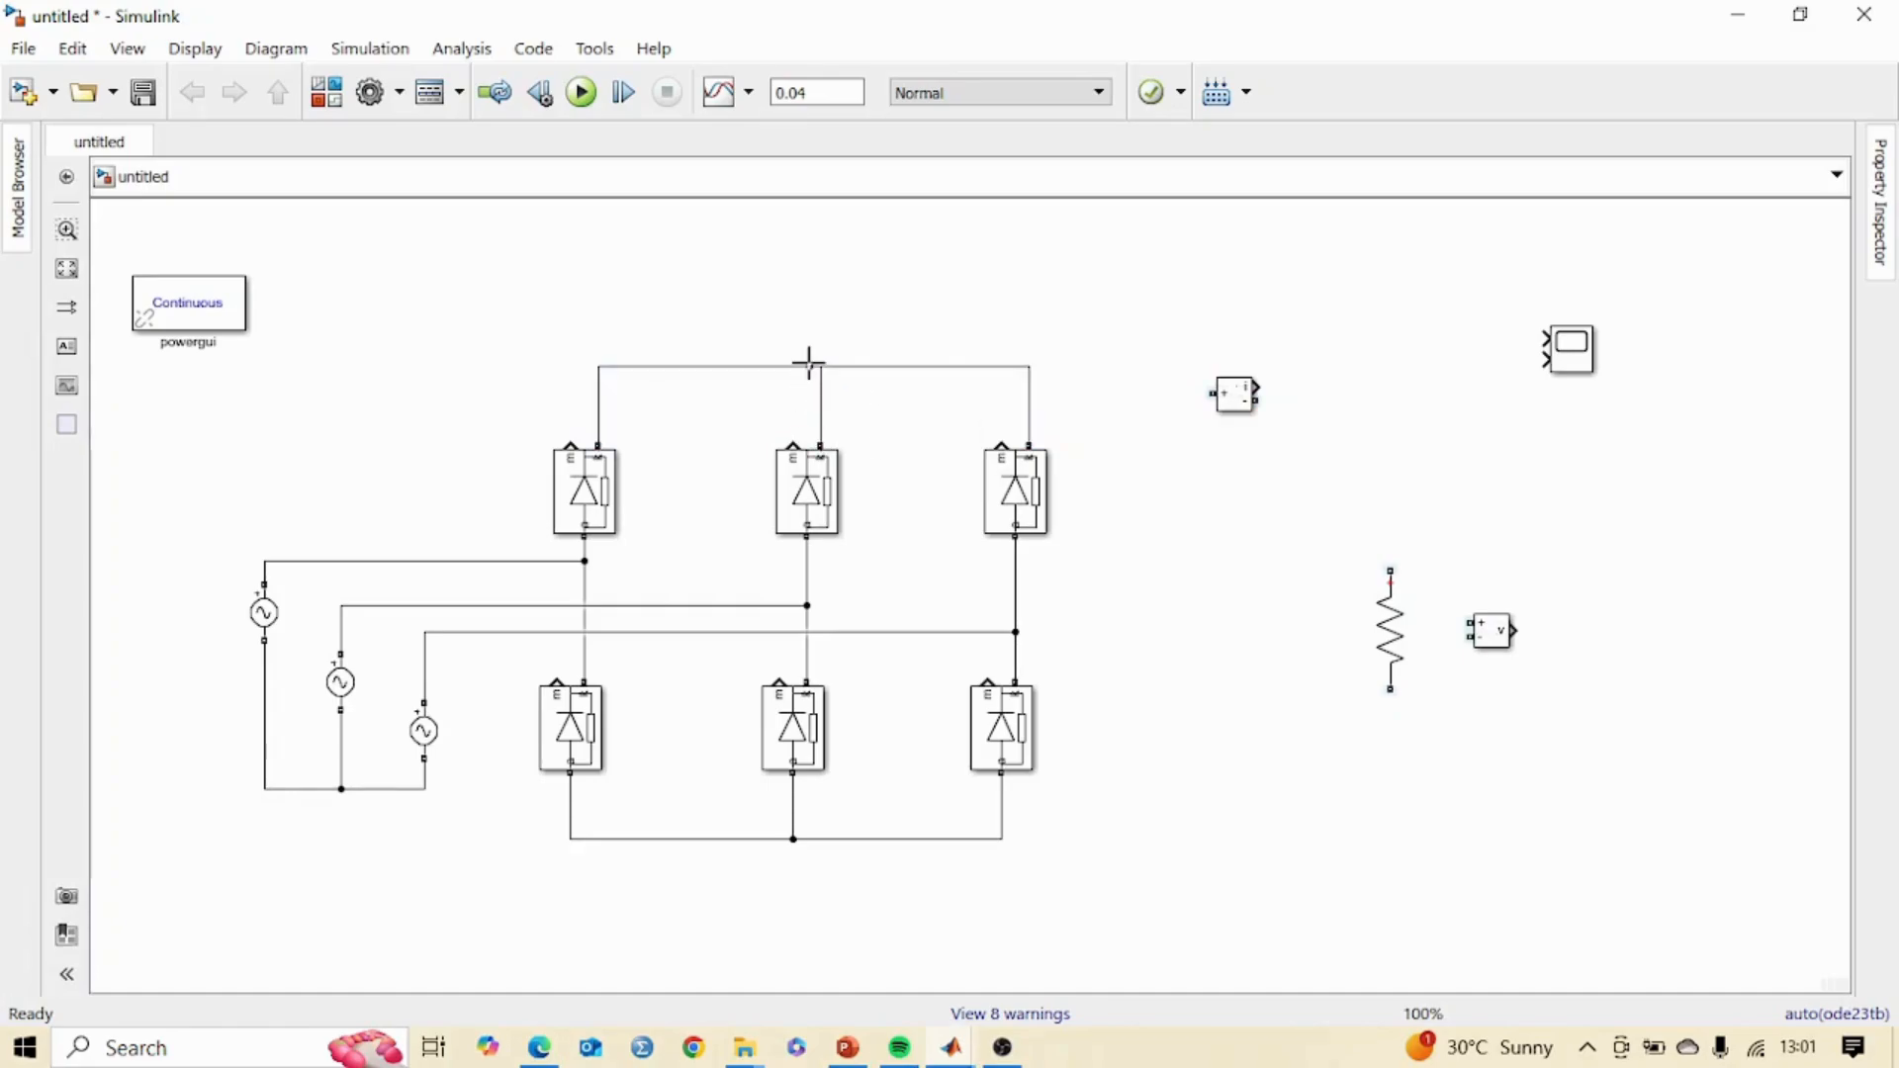
Wire the Current Measurement and load resistor in series between the bridge's upper and lower output wires.
left_click_drag(1203, 393, 1024, 376)
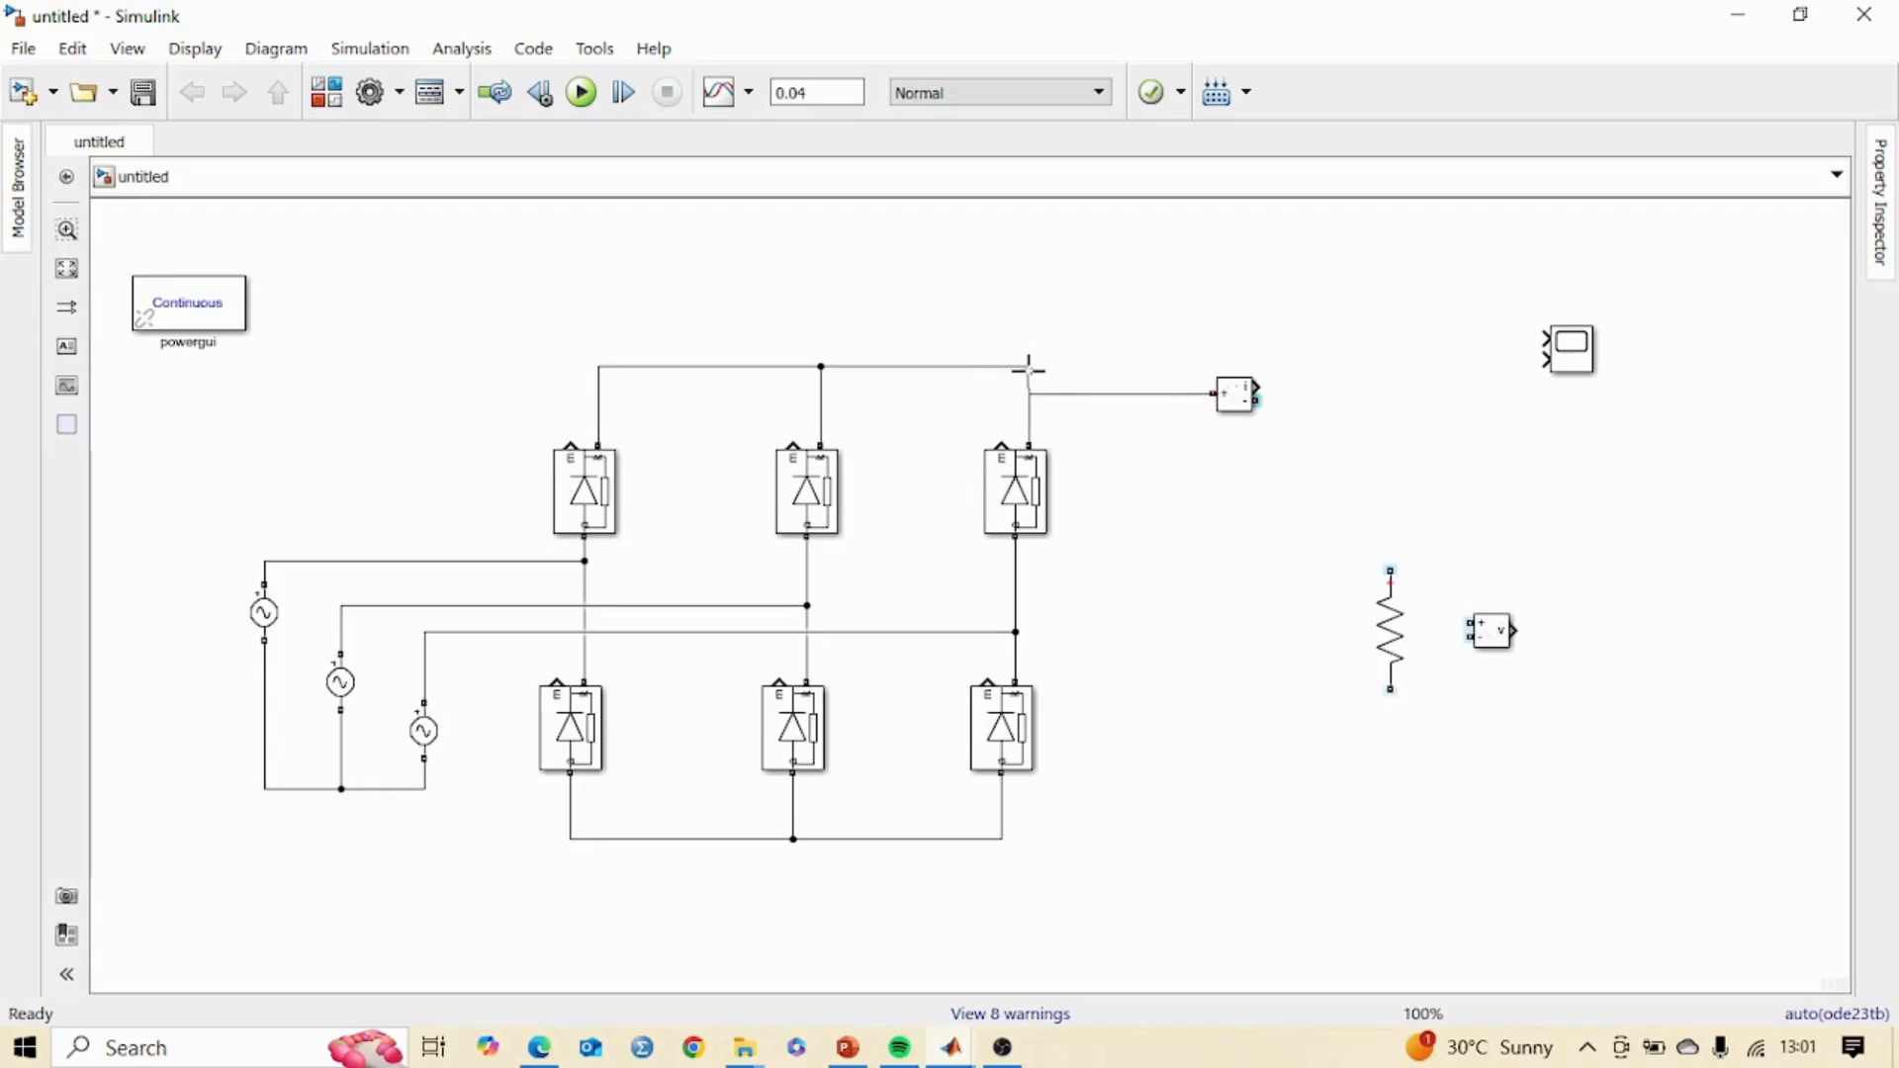
left_click(1231, 388)
left_click_drag(1226, 382, 1390, 570)
left_click_drag(1391, 687, 1002, 839)
Wire the Voltage Measurement across the load resistor and connect the current and voltage signals to the Scope's first and second inputs.
left_click_drag(1472, 622, 1391, 555)
left_click_drag(1471, 638, 1393, 706)
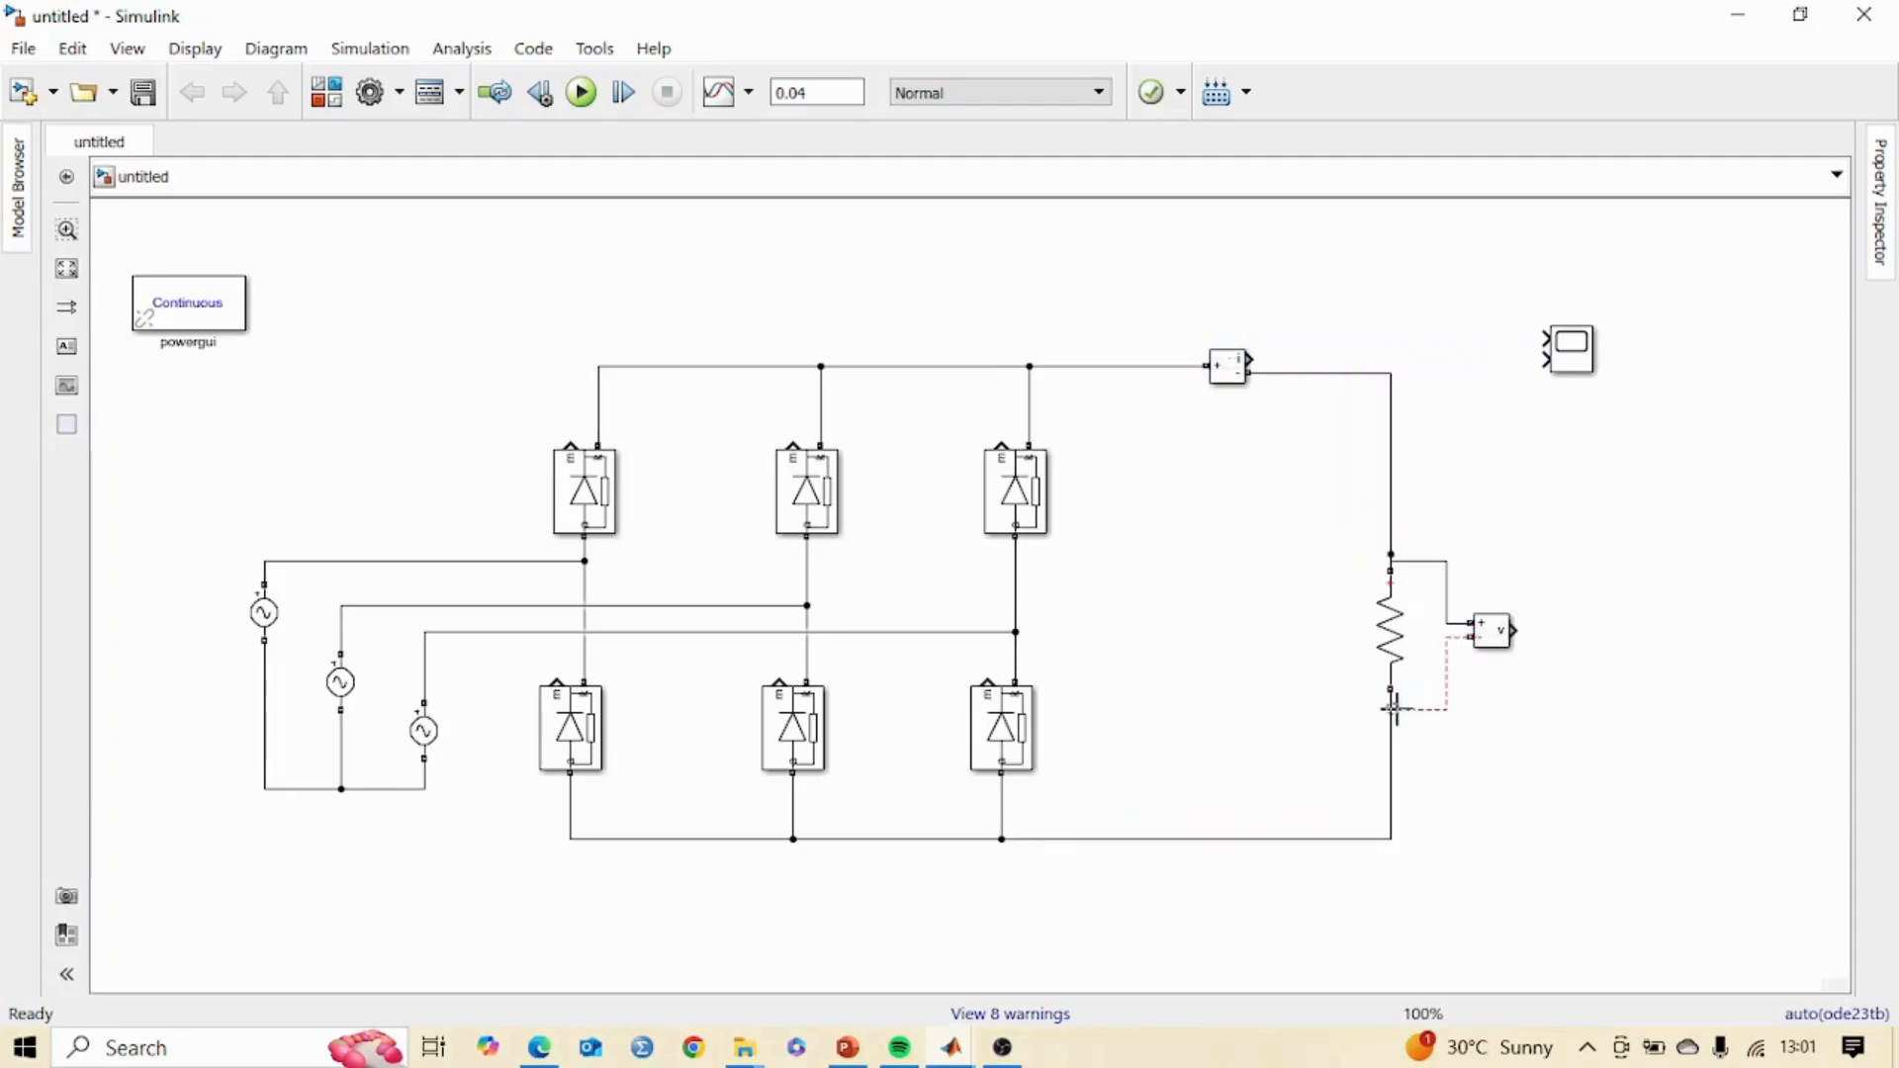
left_click(1508, 631)
left_click_drag(1510, 631, 1543, 358)
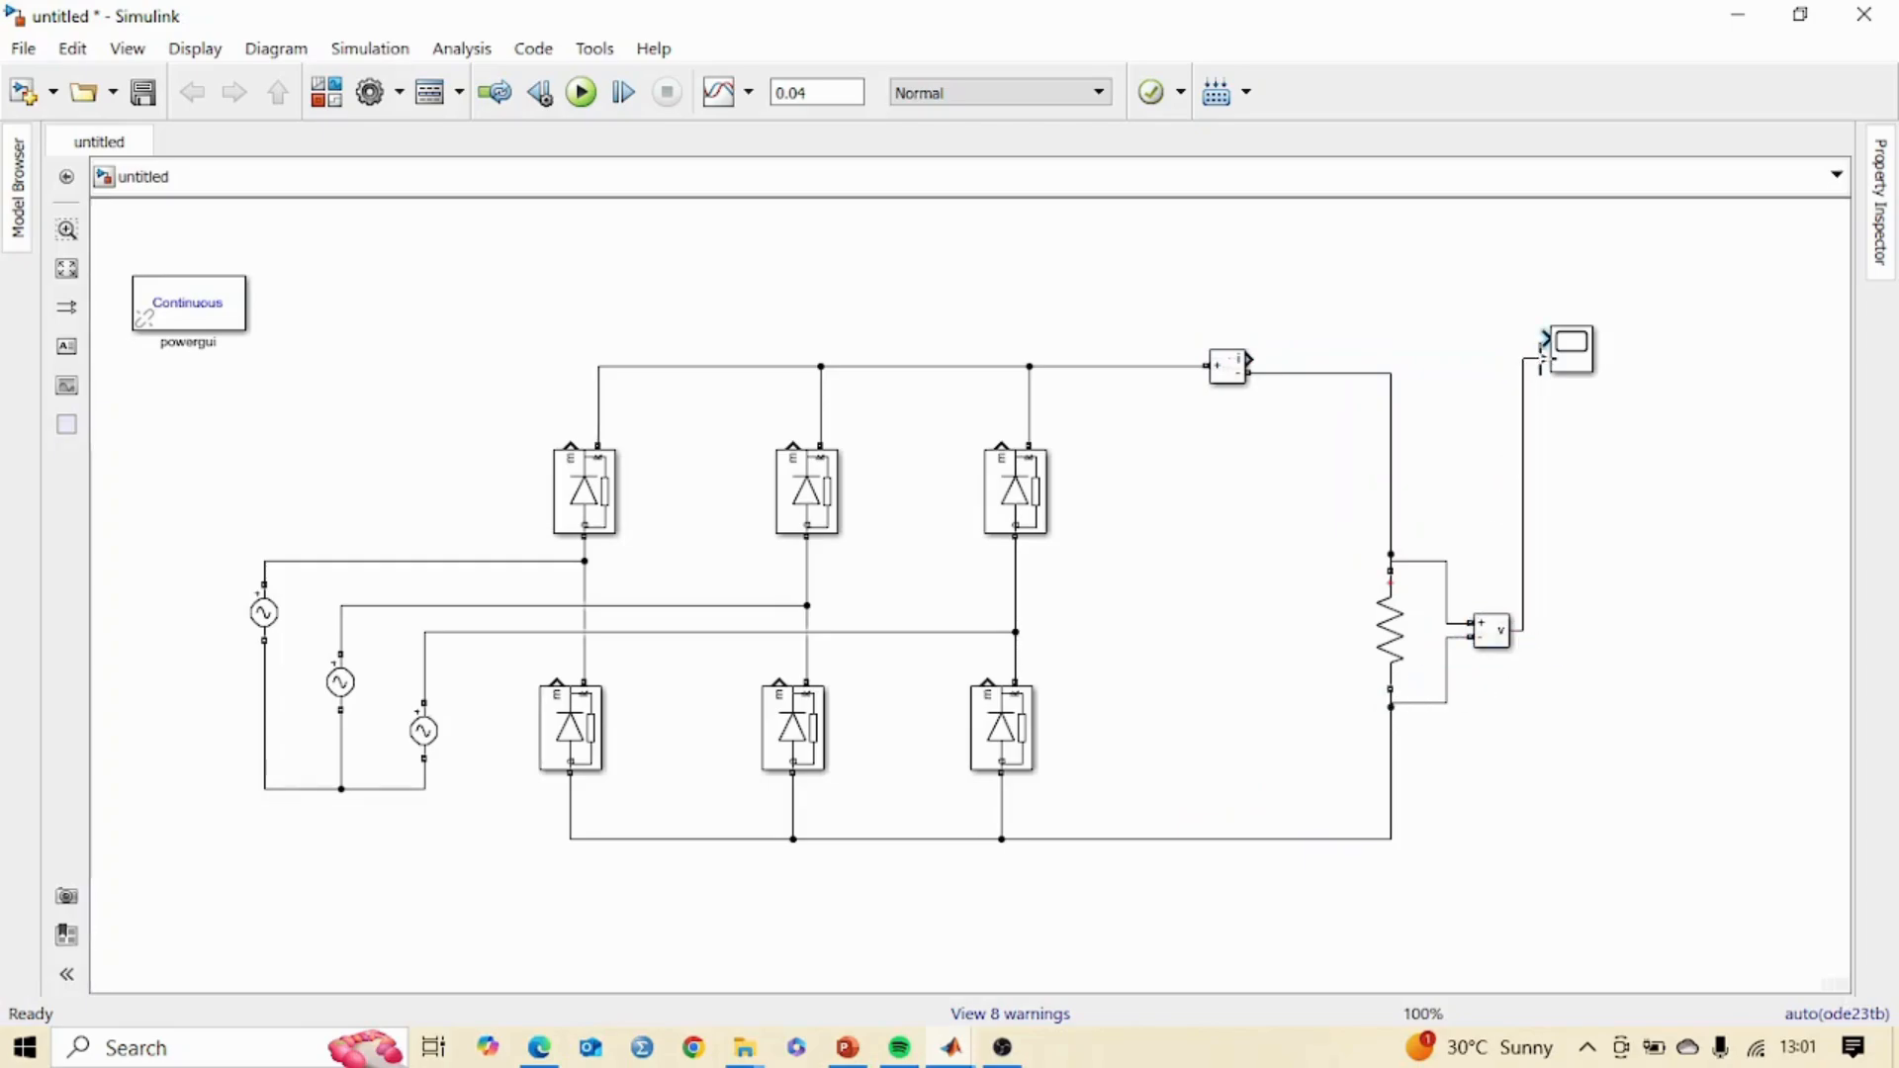
left_click_drag(1255, 362, 1543, 338)
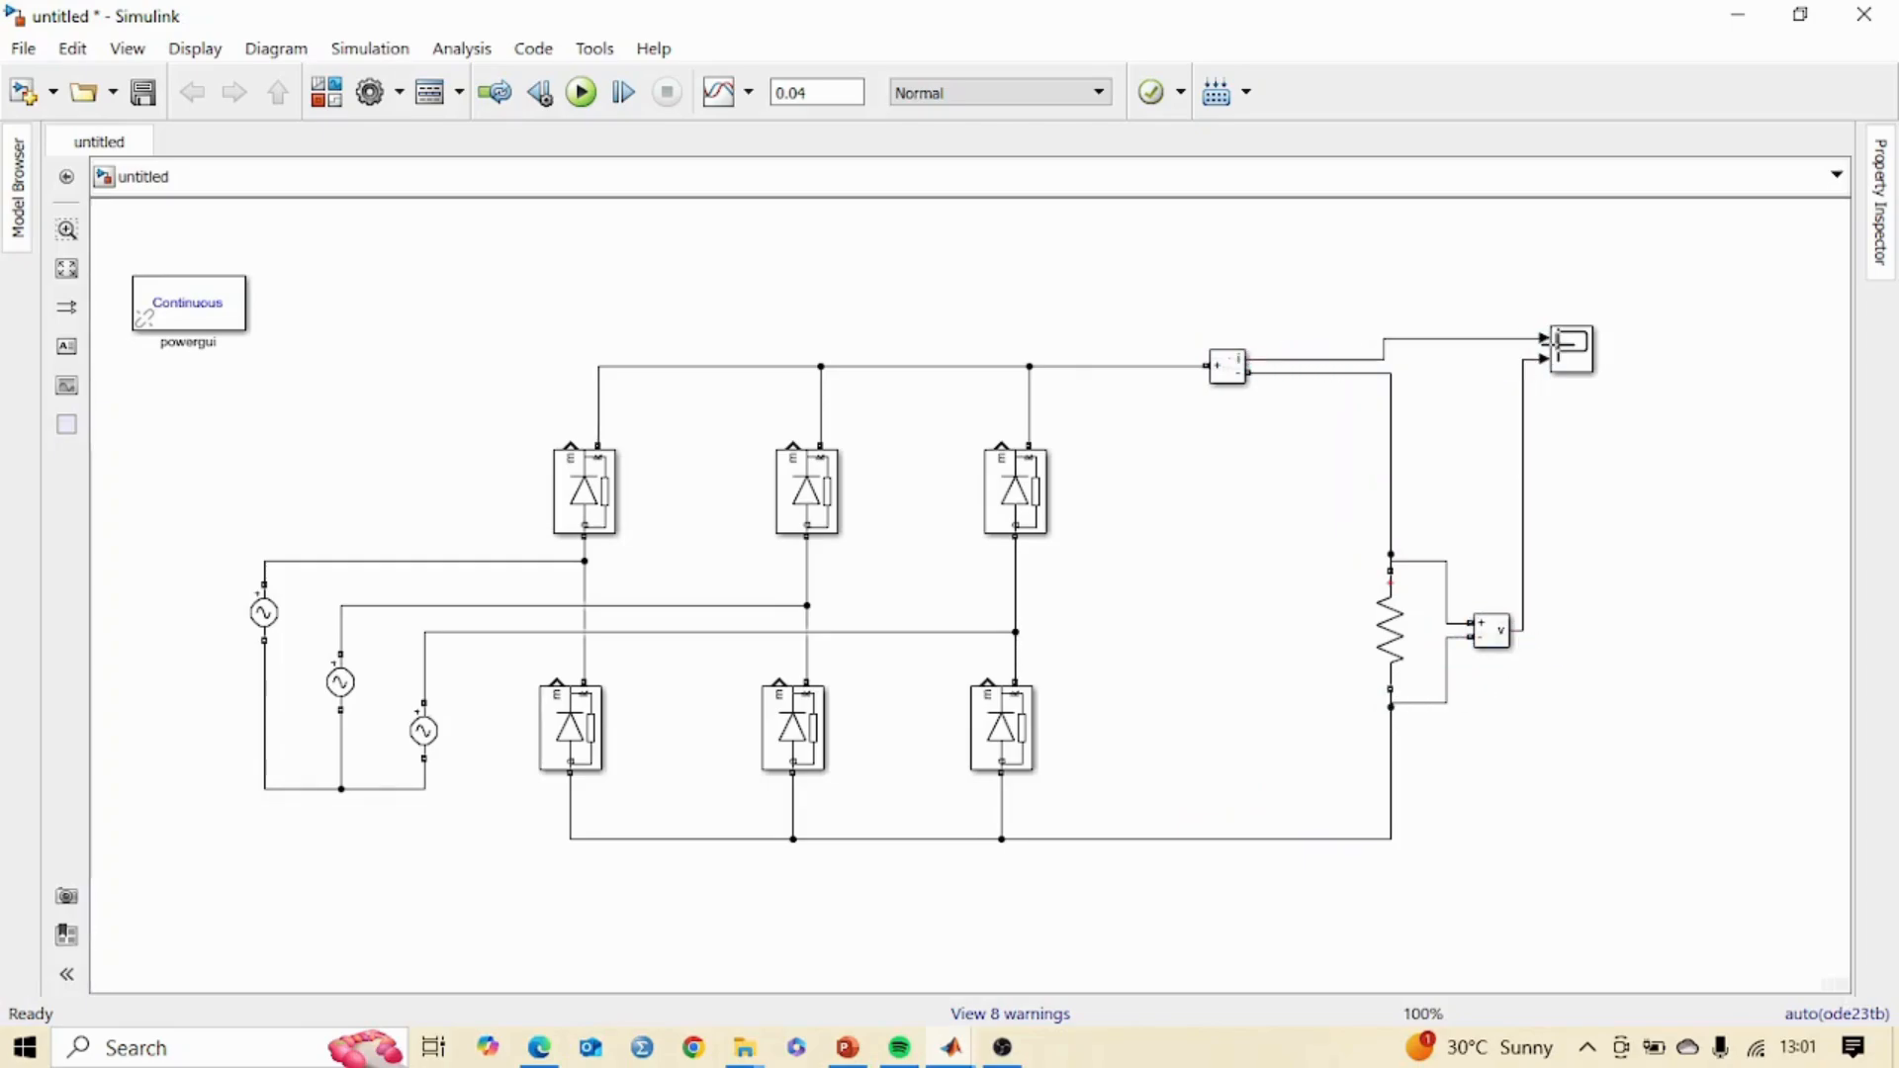
Run the three-phase rectifier simulation and open the Scope to examine the load current and voltage.
left_click(582, 93)
left_click(1573, 364)
double_click(1573, 364)
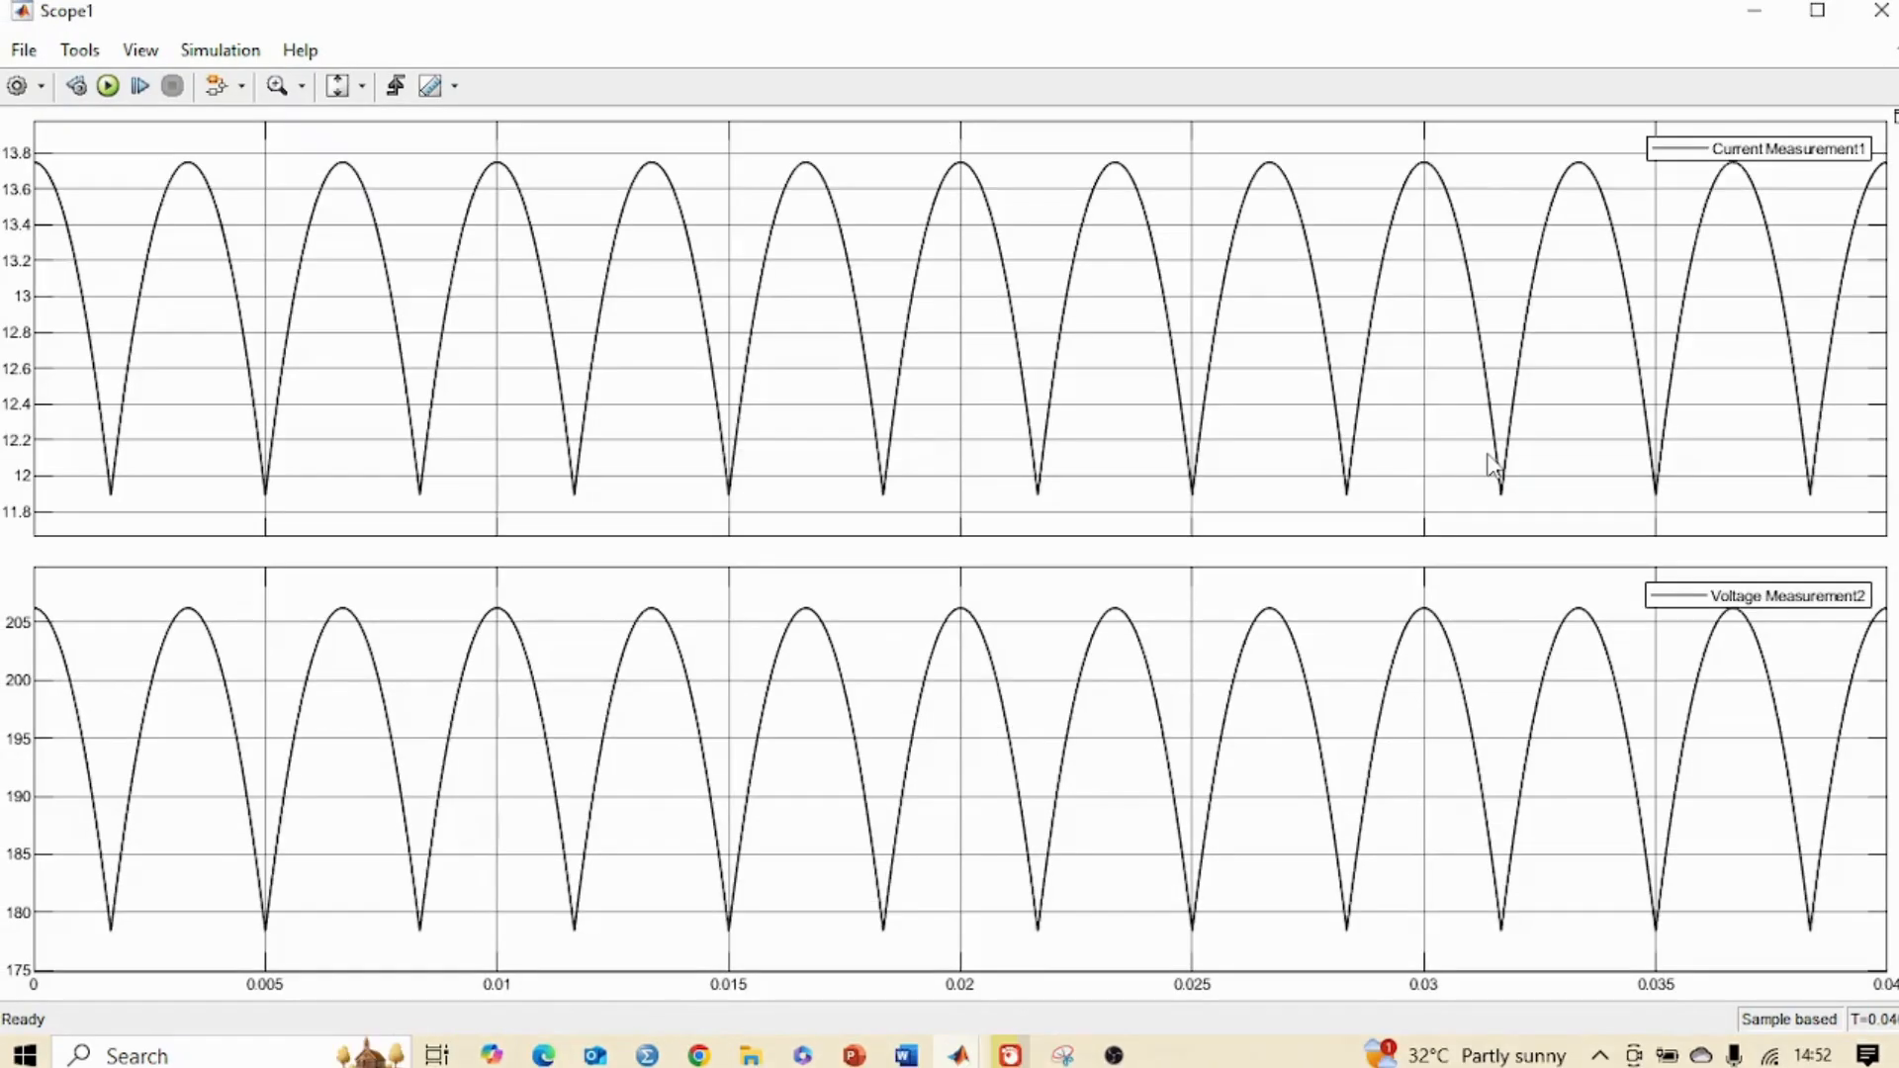
Set the minimum Y-limit of the Scope's current display to 0.
right_click(674, 461)
left_click(755, 509)
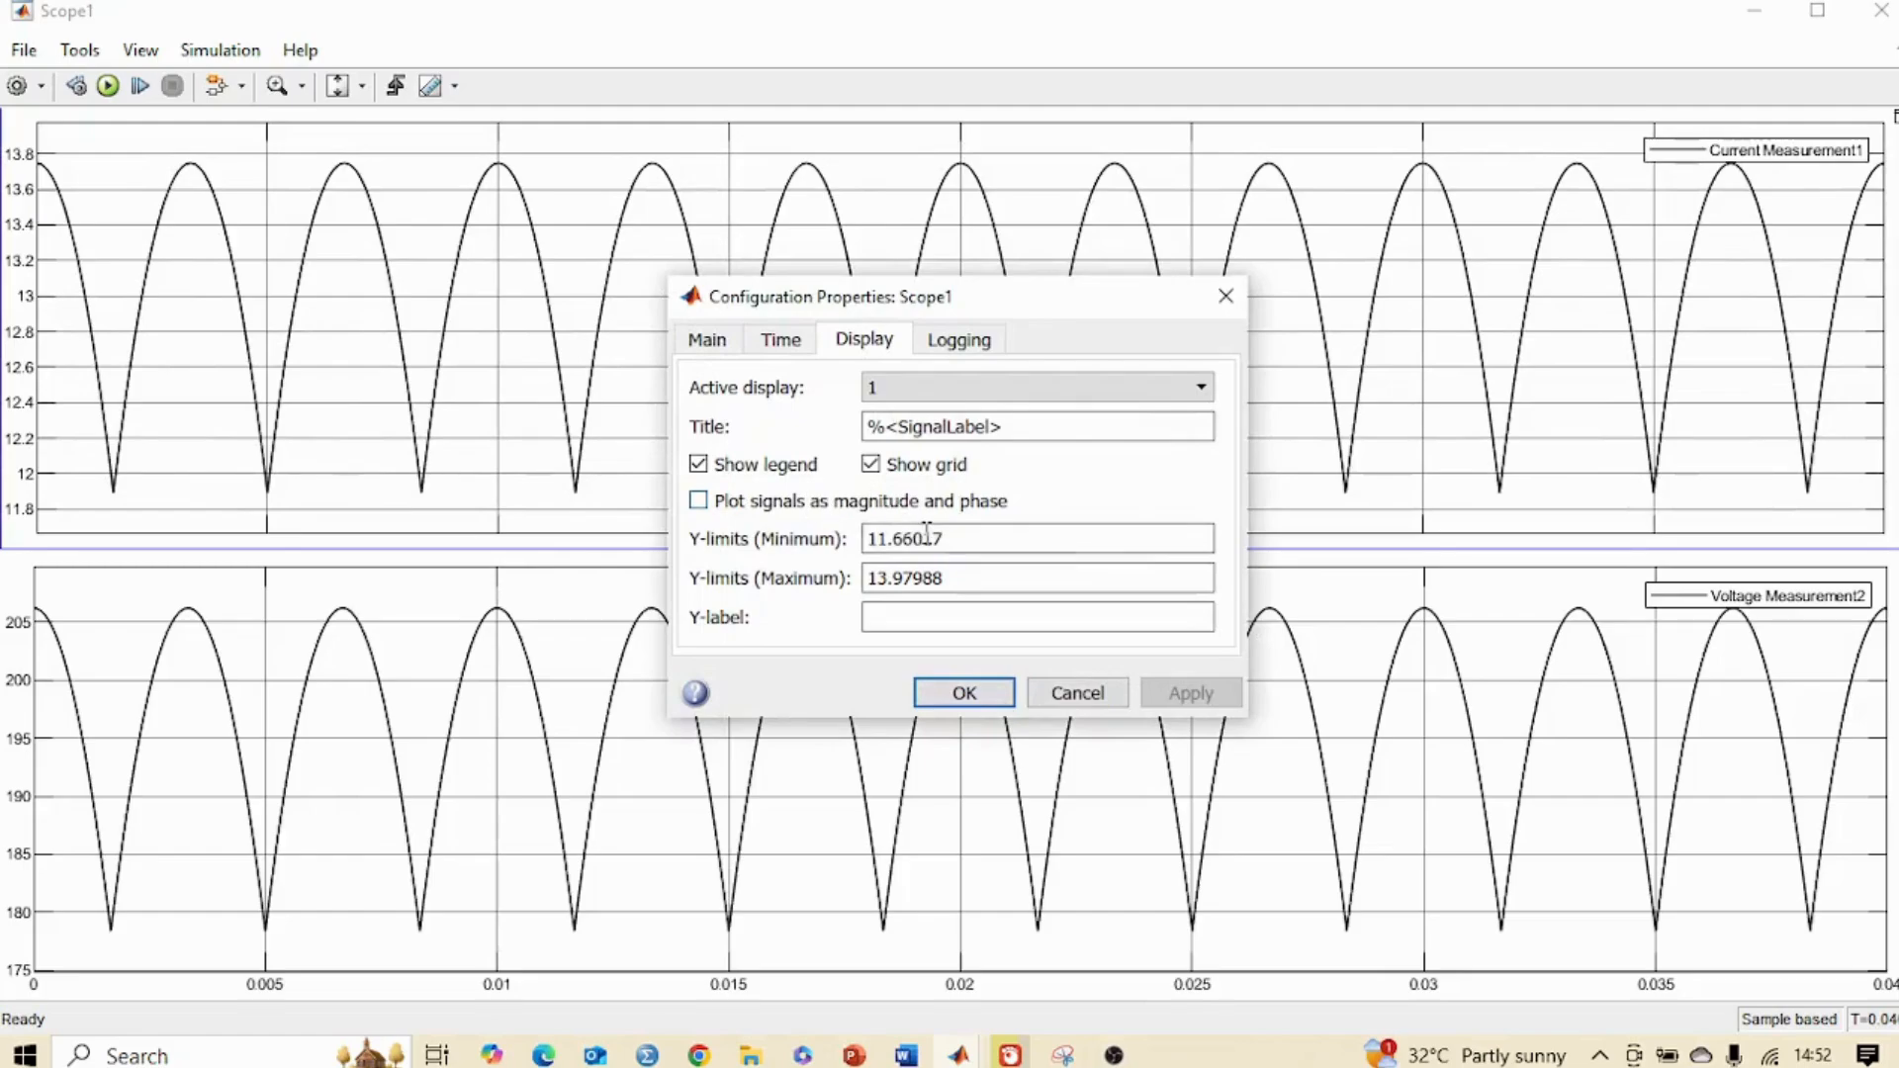
left_click_drag(868, 539, 925, 538)
double_click(956, 540)
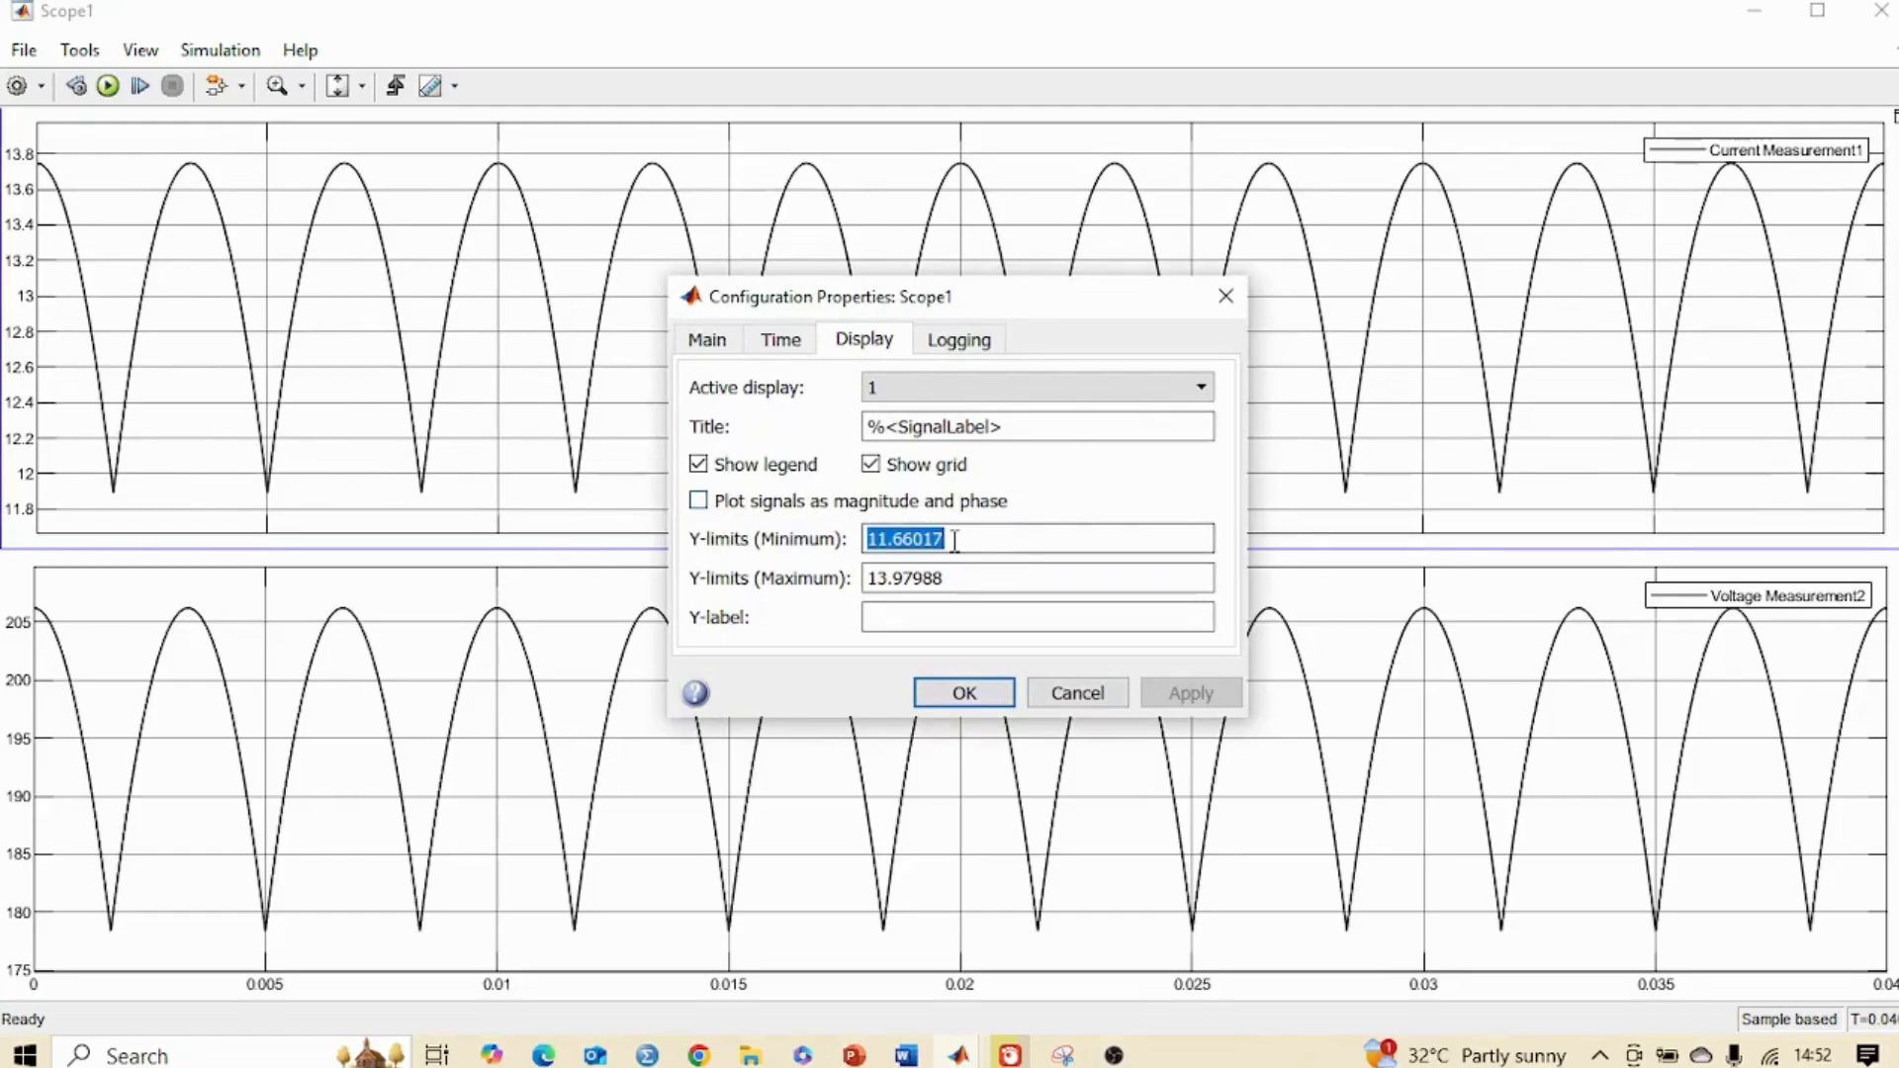
type("0")
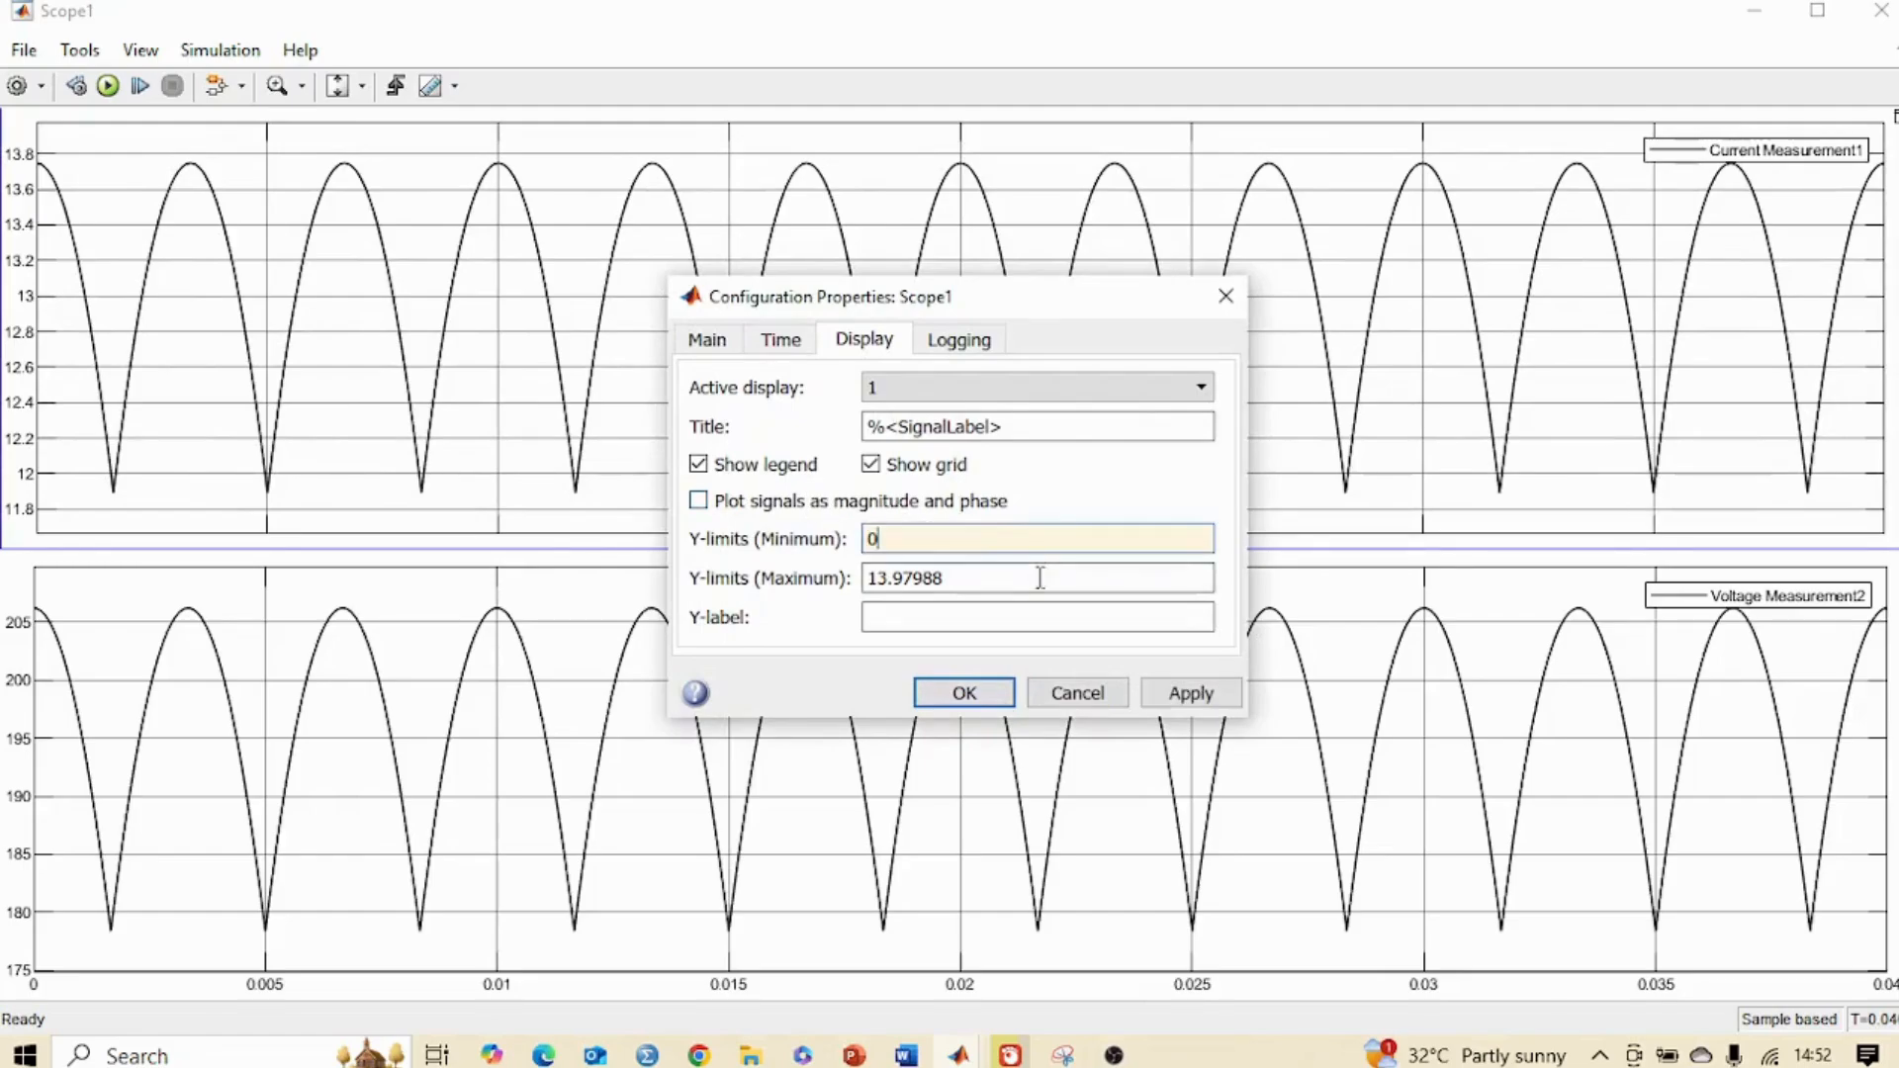
left_click(965, 693)
Set the minimum Y-limit of the Scope's voltage display to 0.
right_click(895, 633)
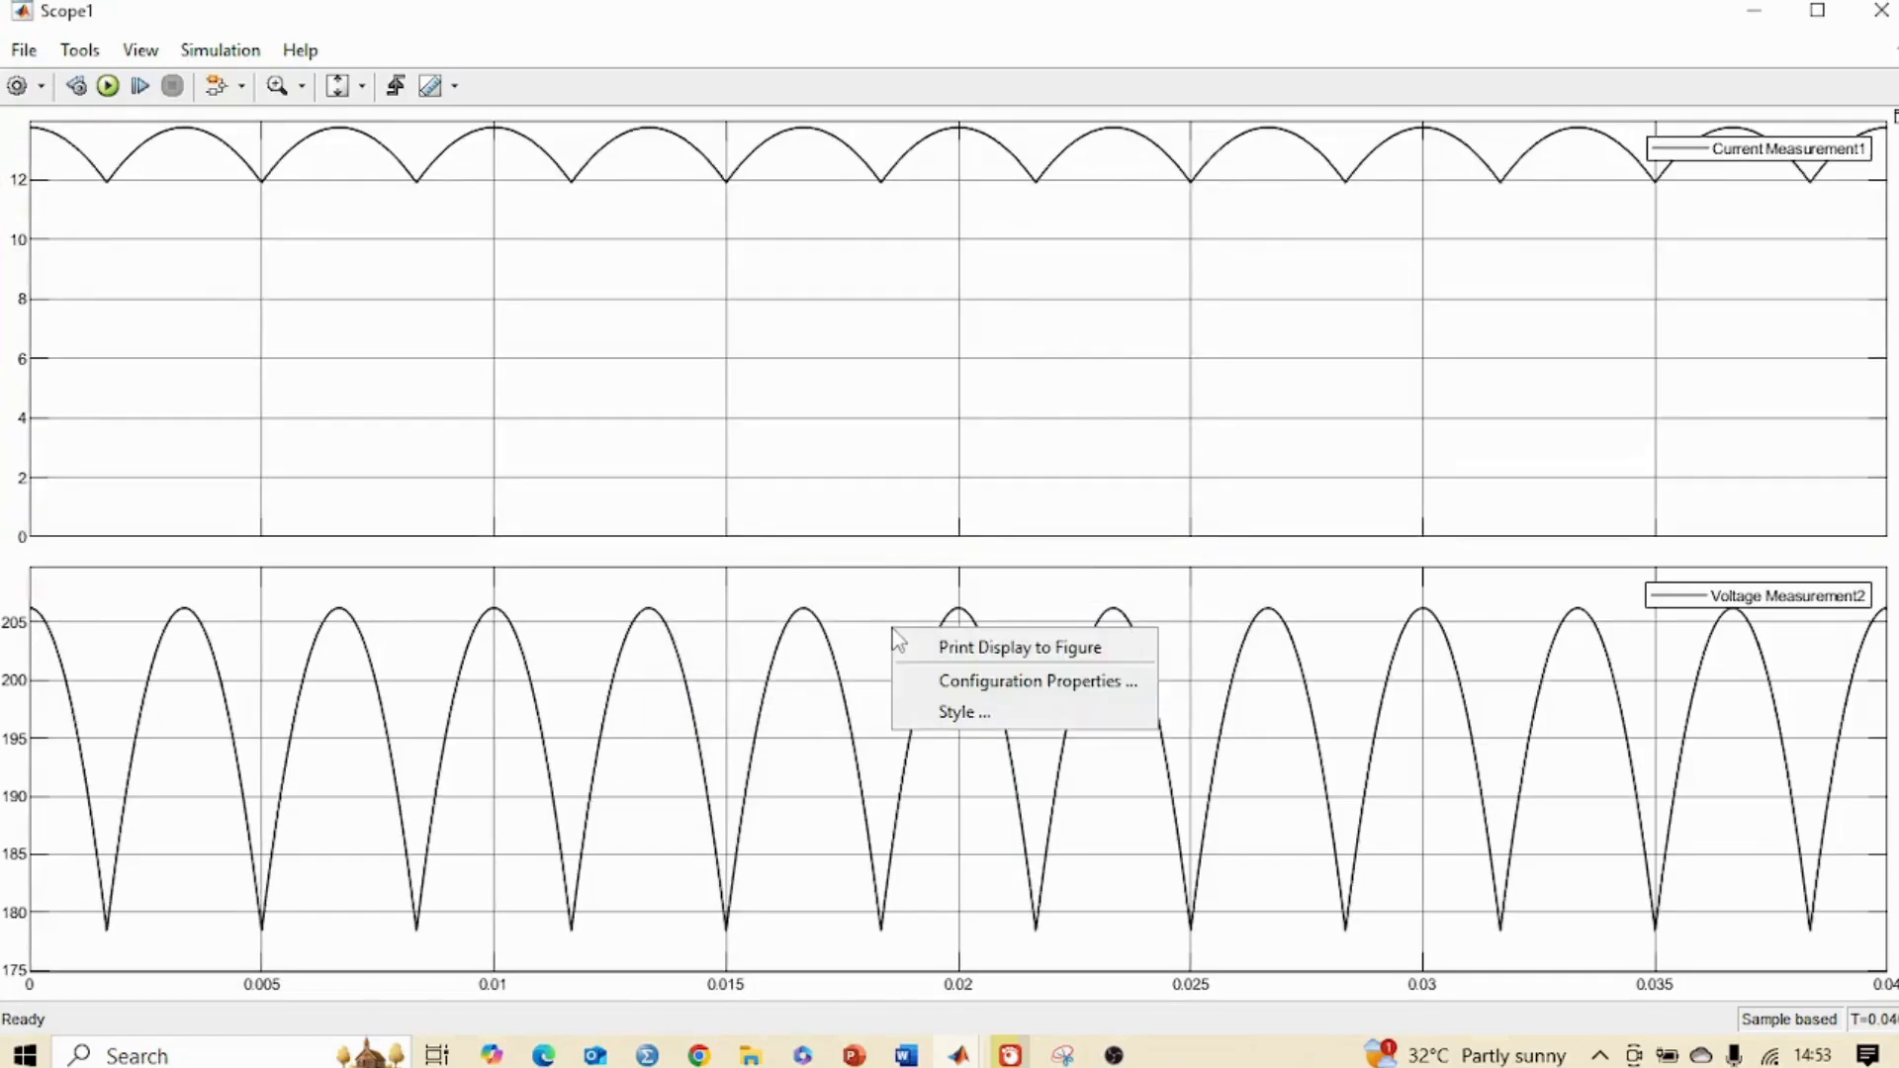
left_click(976, 681)
double_click(930, 538)
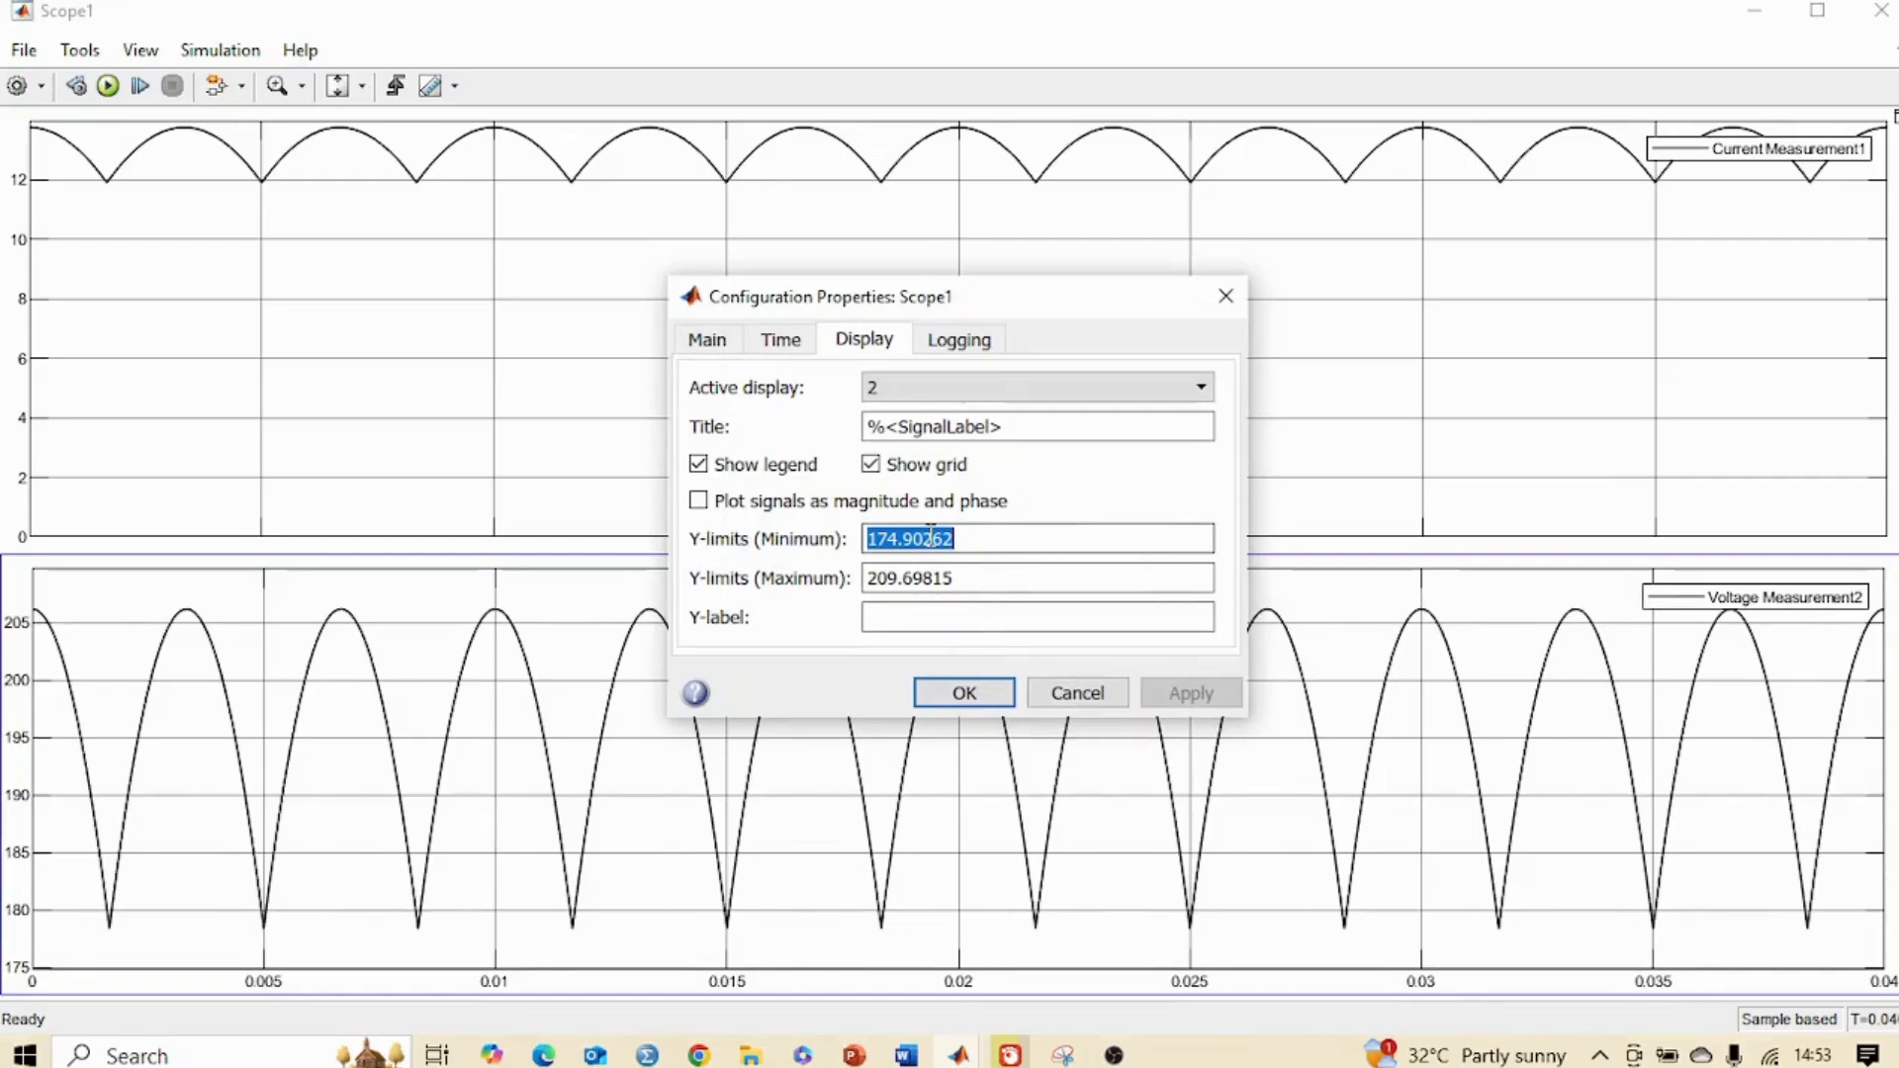
type("0")
left_click(965, 692)
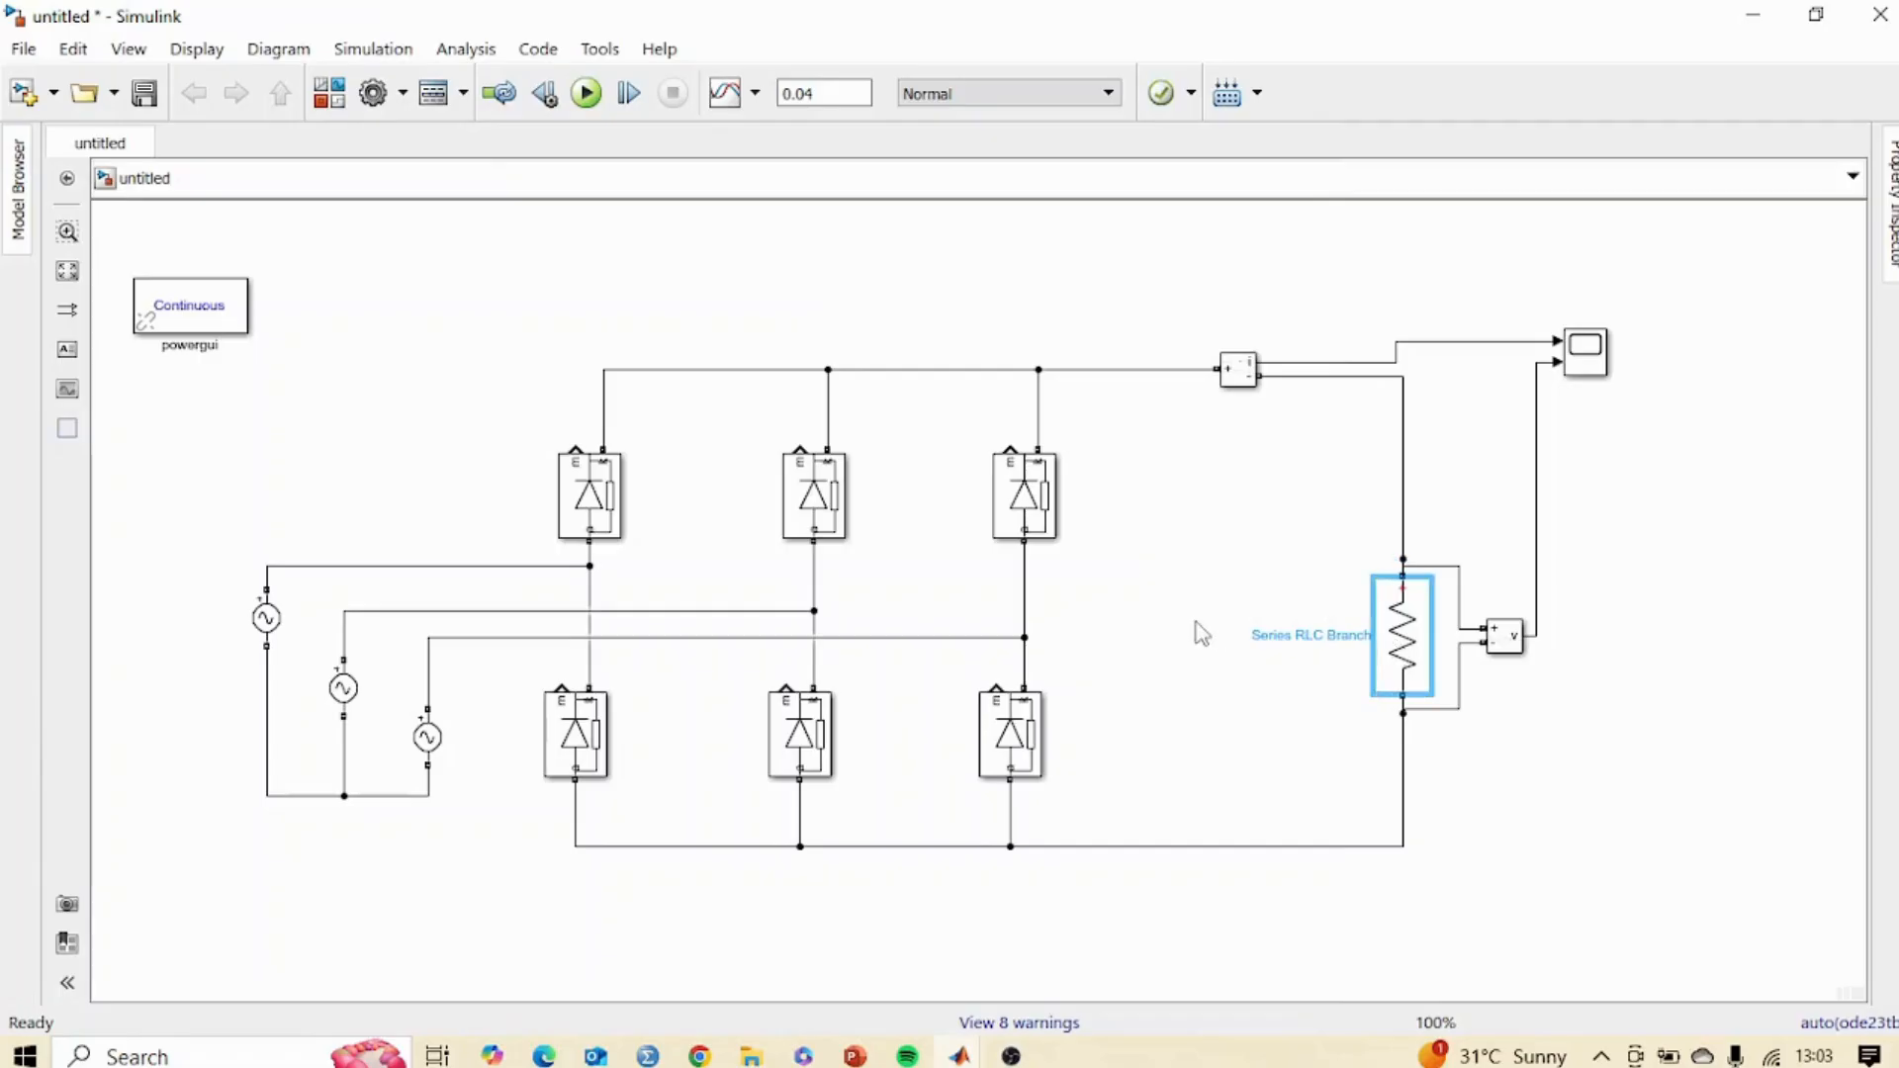
Duplicate the load's Series RLC Branch and place the copy between the diode bridge and the load resistor.
left_click(1185, 634)
key("ctrl+v")
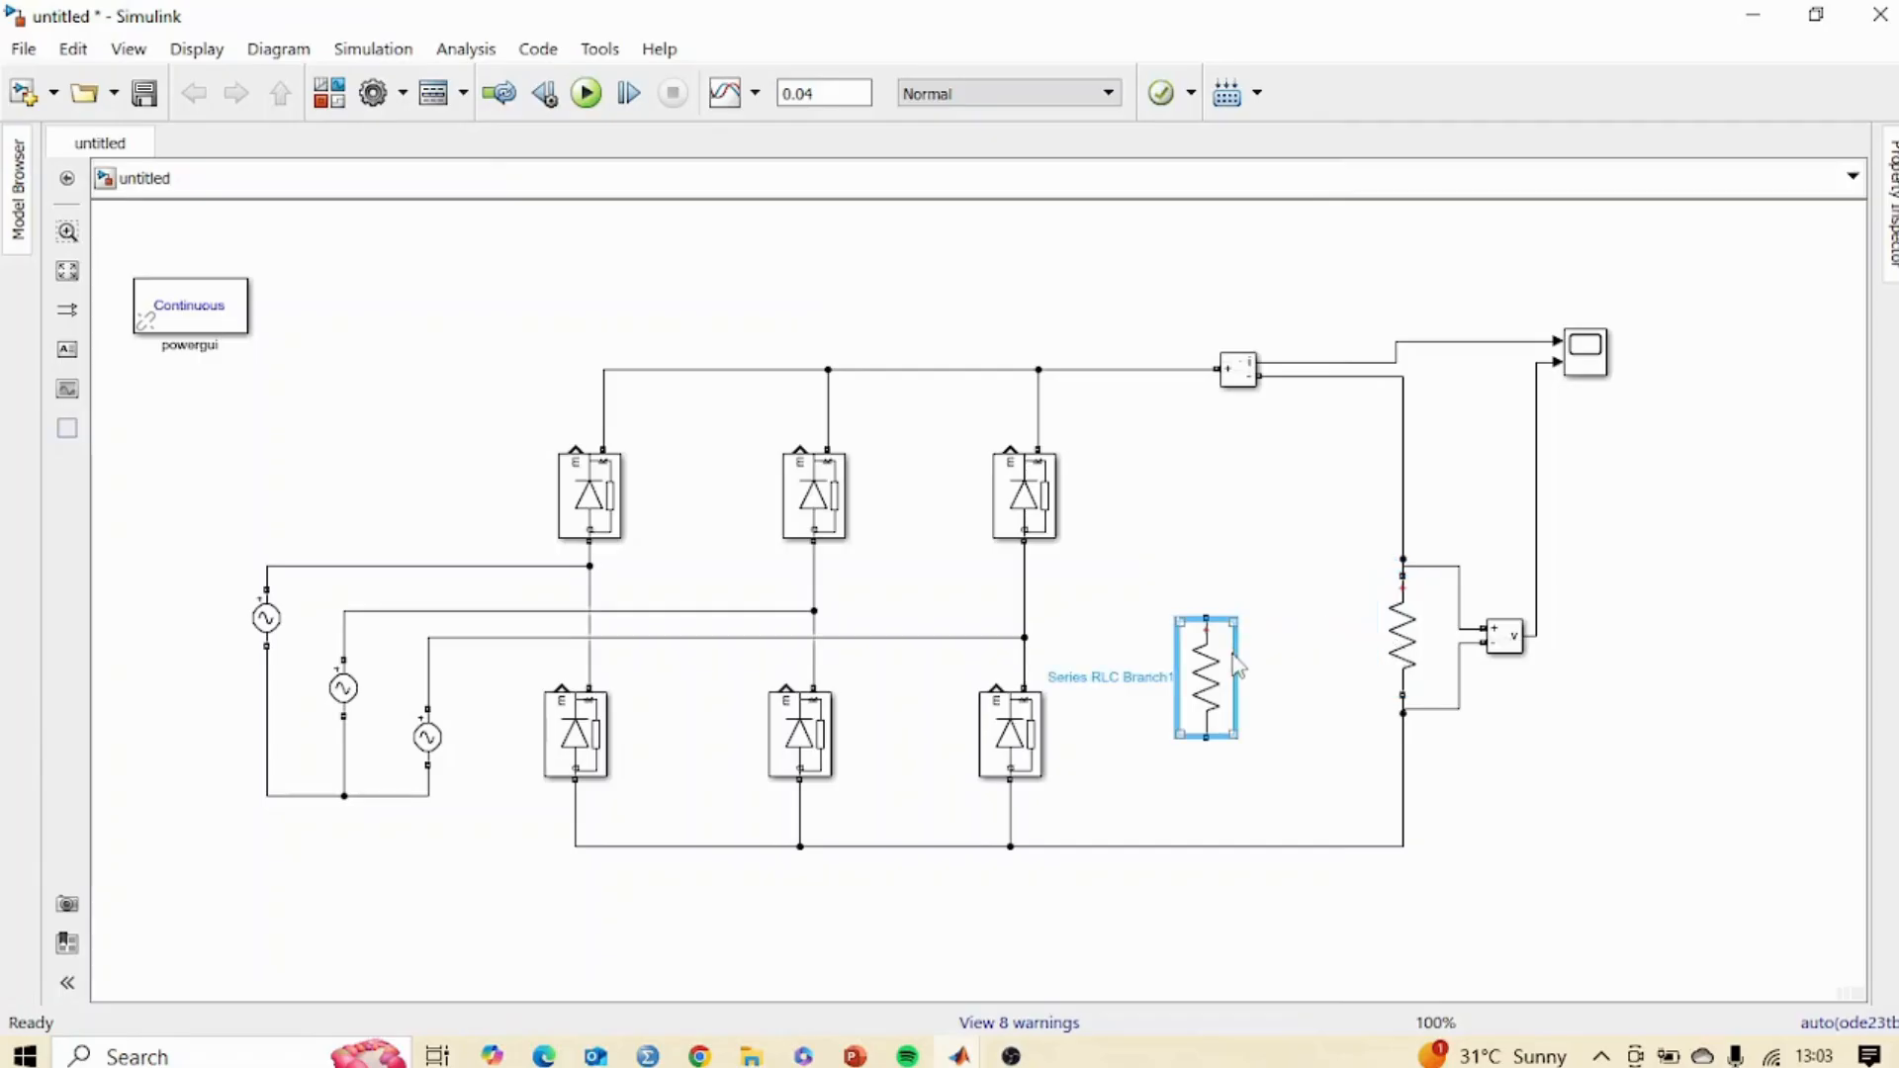
left_click_drag(1224, 669, 1172, 625)
Change the copied Series RLC Branch to branch type C with a capacitance of 1e-3 F.
double_click(1165, 631)
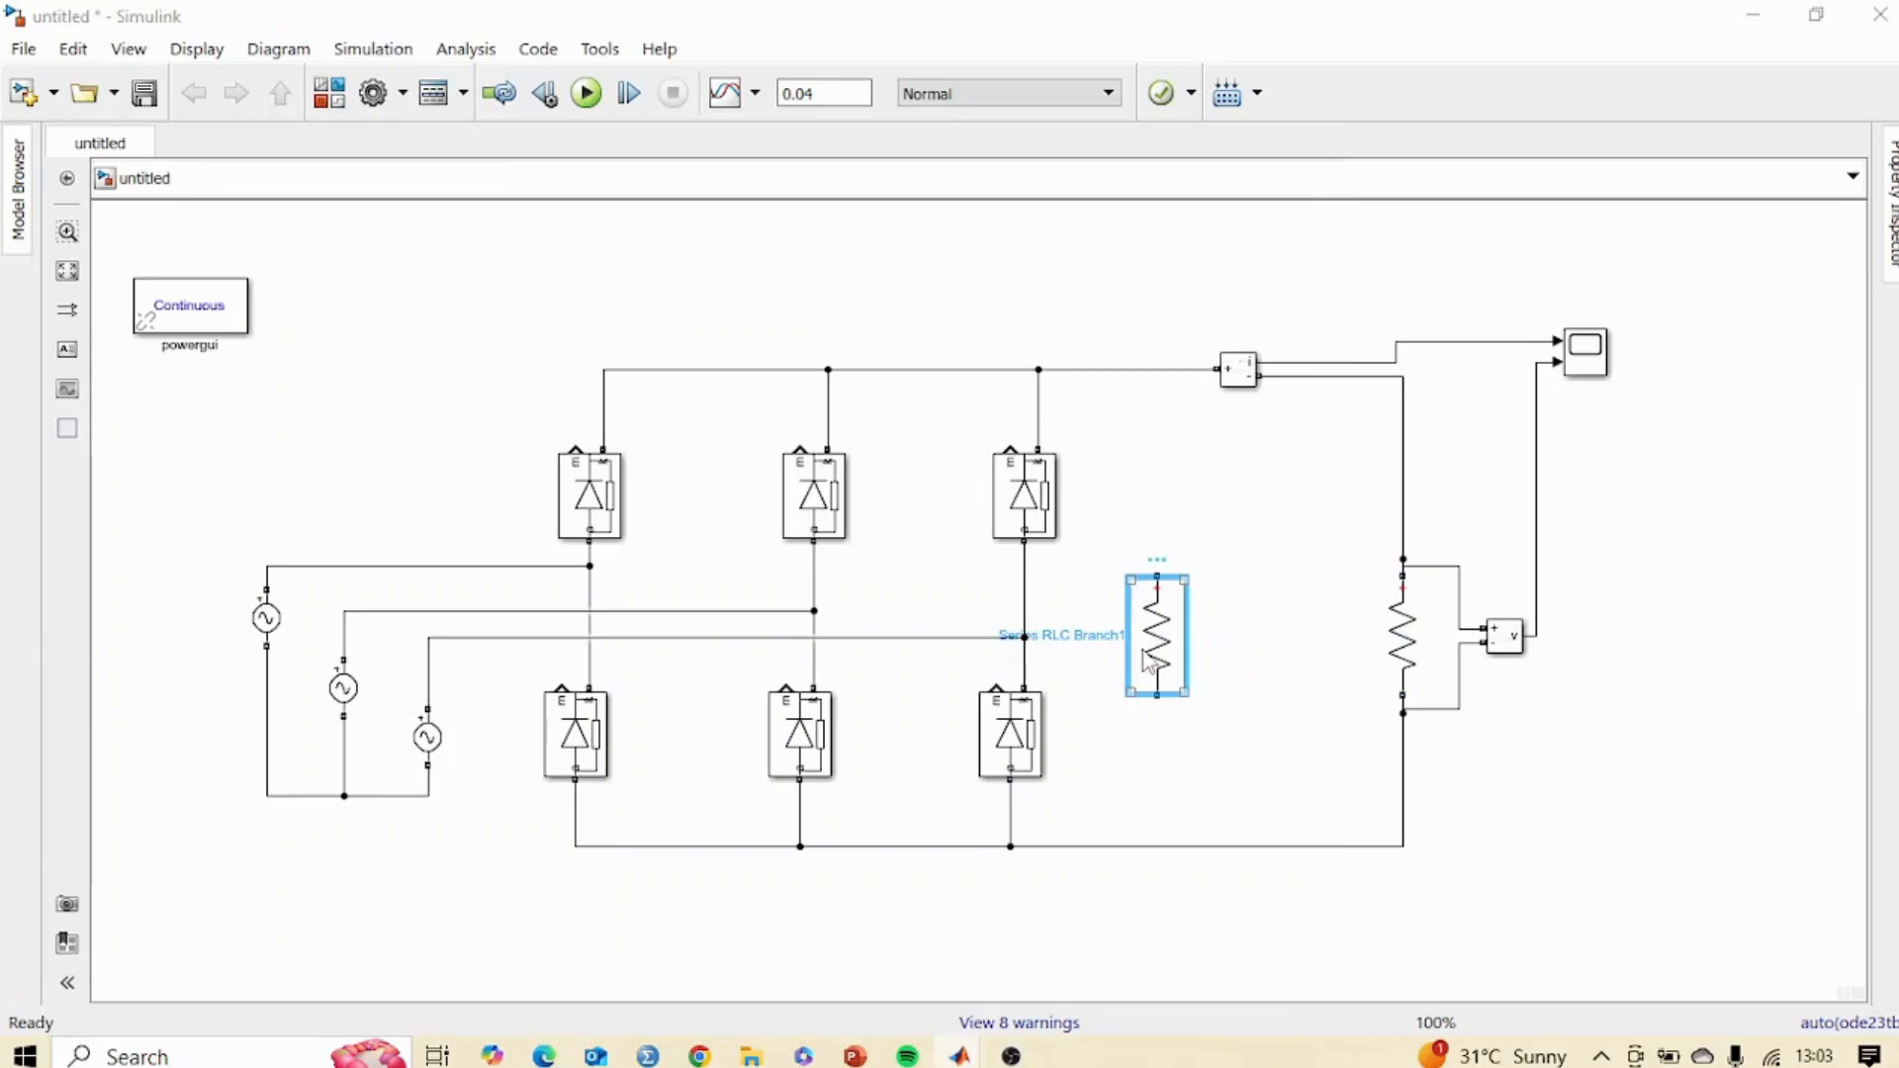
left_click(1398, 618)
left_click(1370, 703)
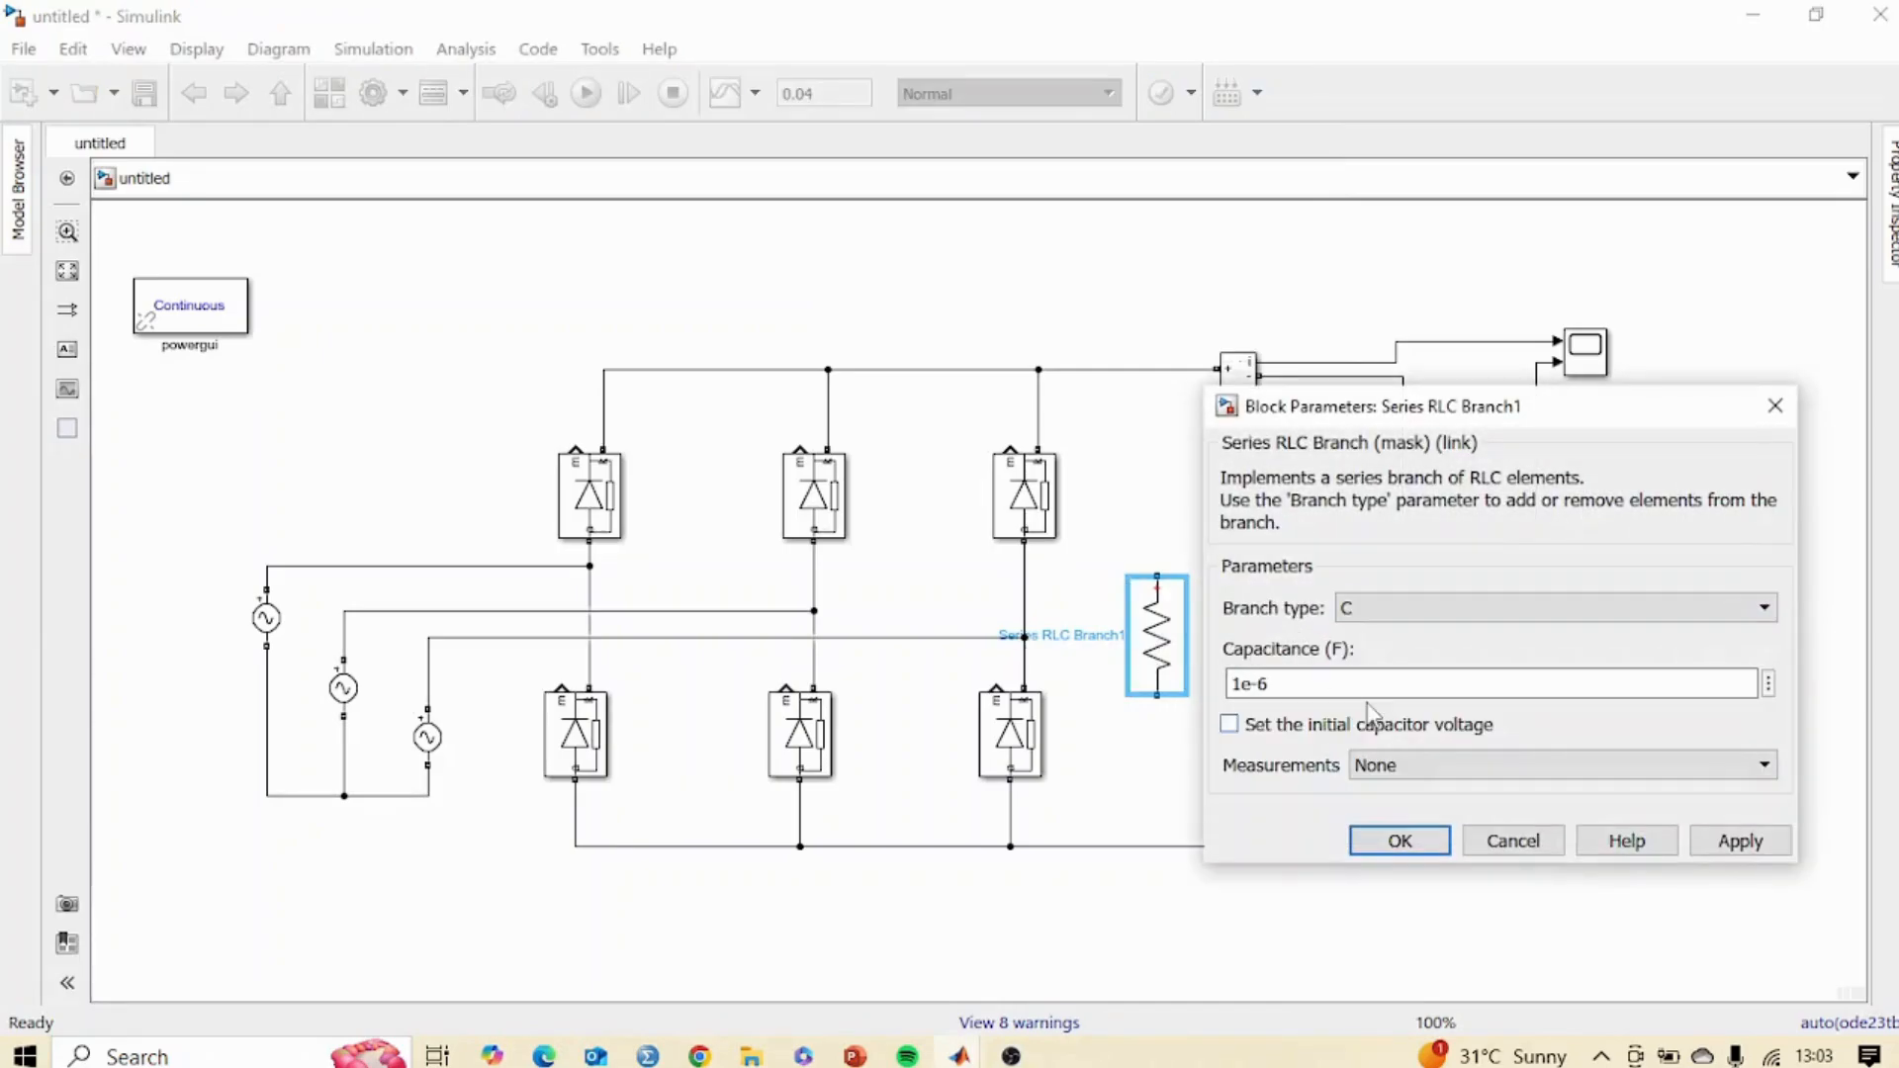
double_click(1328, 682)
left_click(1328, 683)
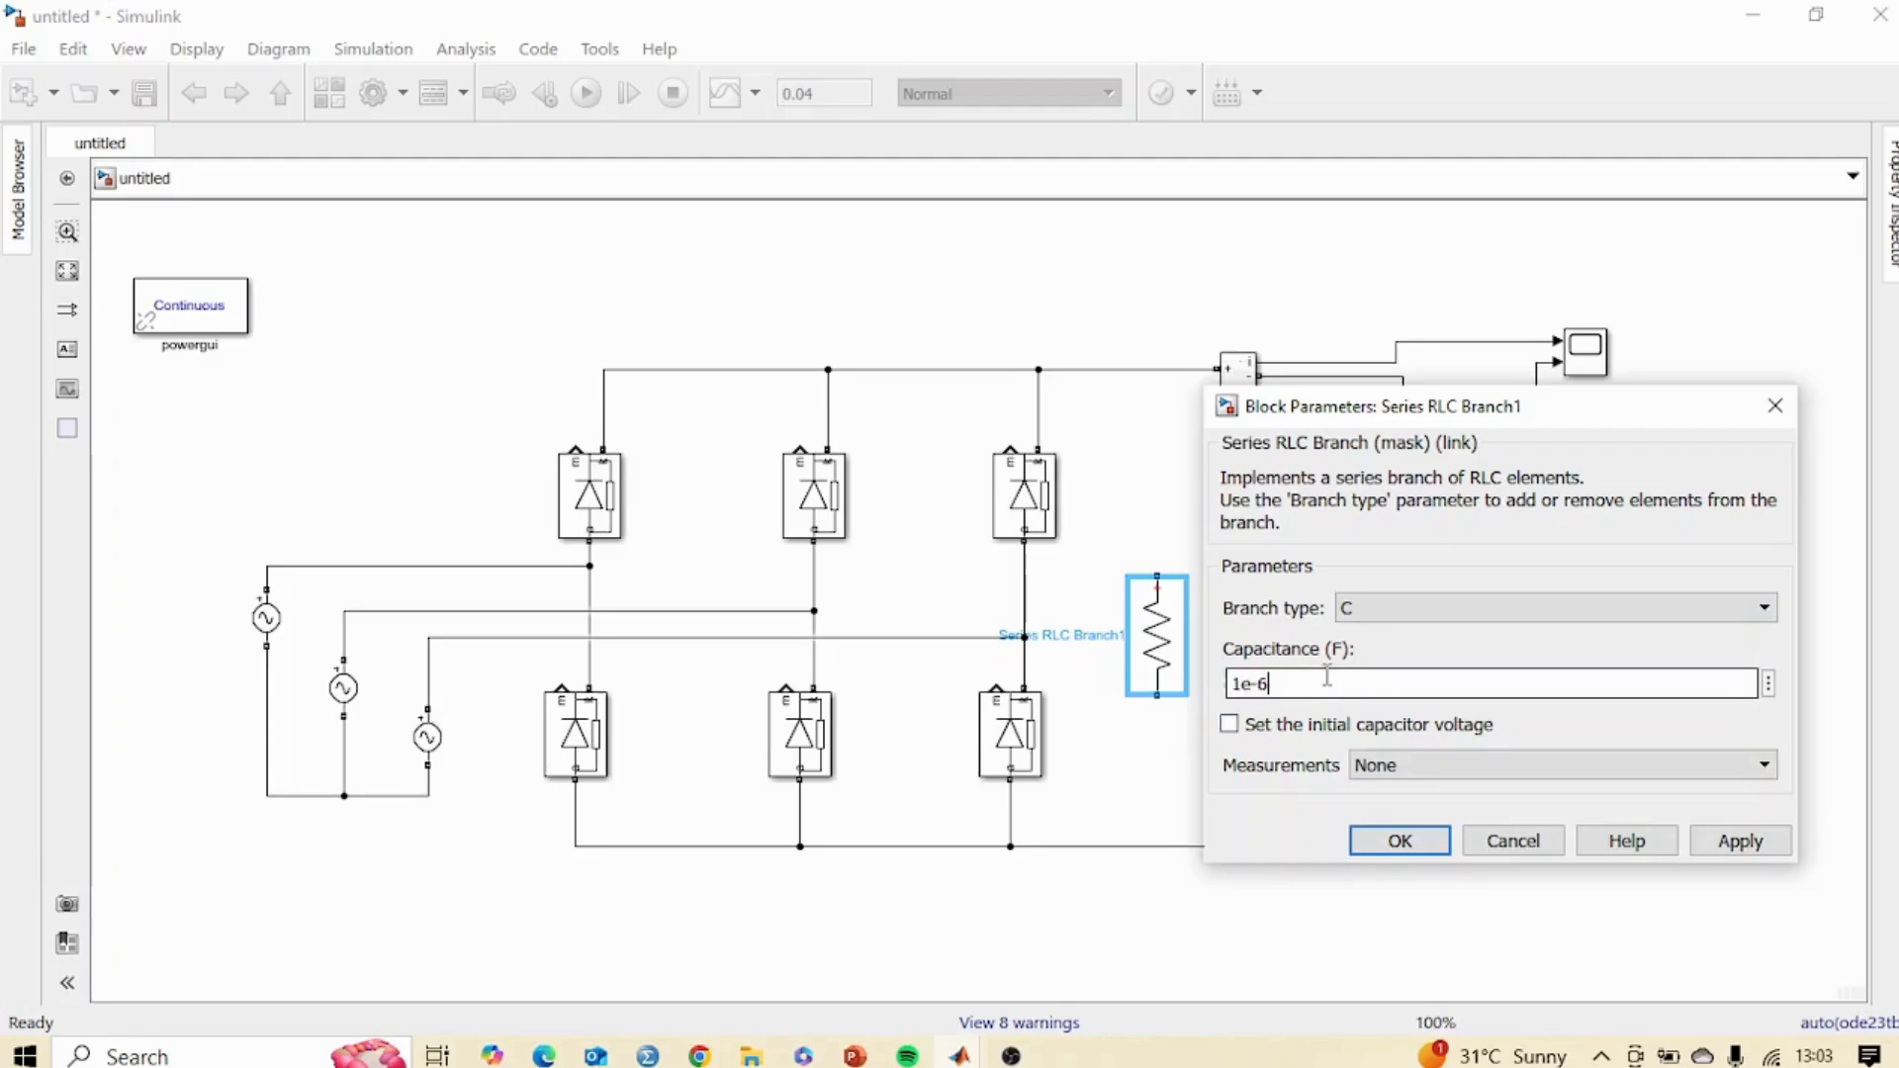
key("BackSpace")
type("3")
key("Return")
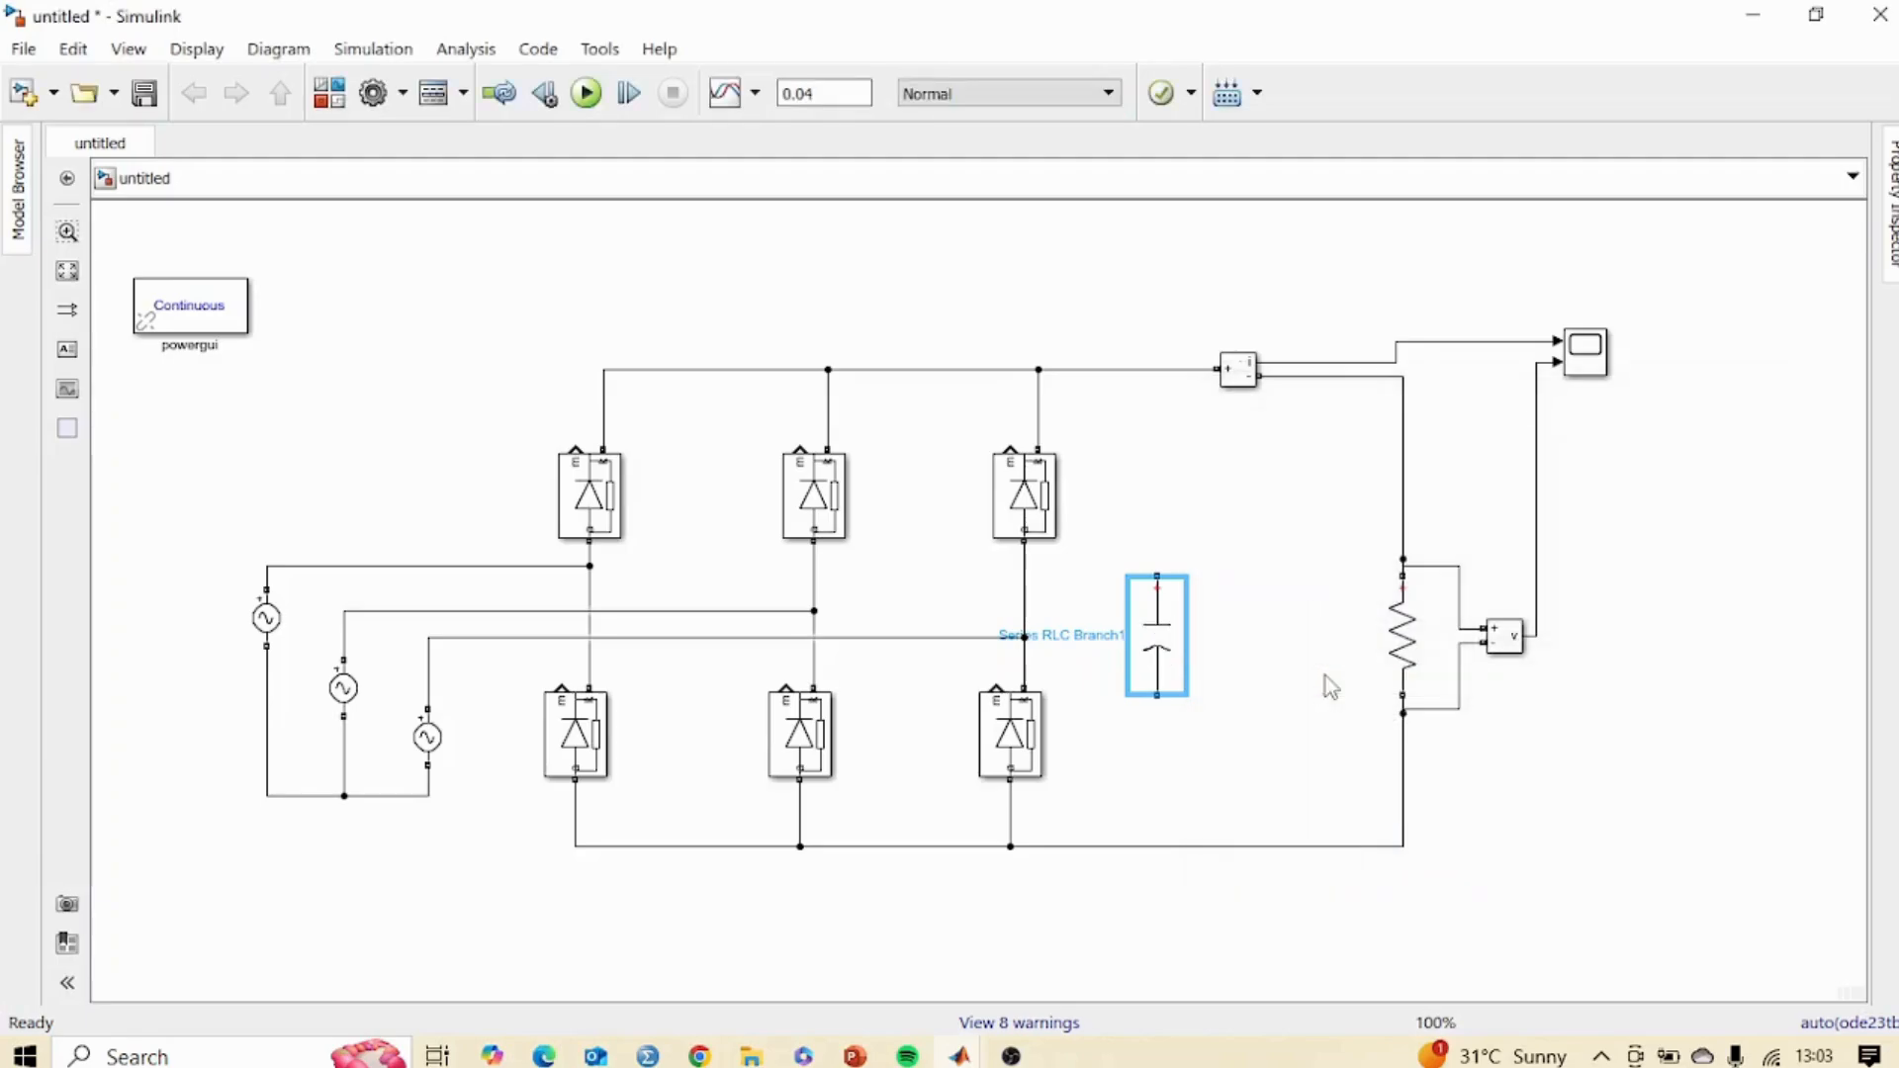
Wire the capacitor between the rectifier's positive and negative output lines, ahead of the current measurement.
left_click_drag(1158, 576, 1157, 370)
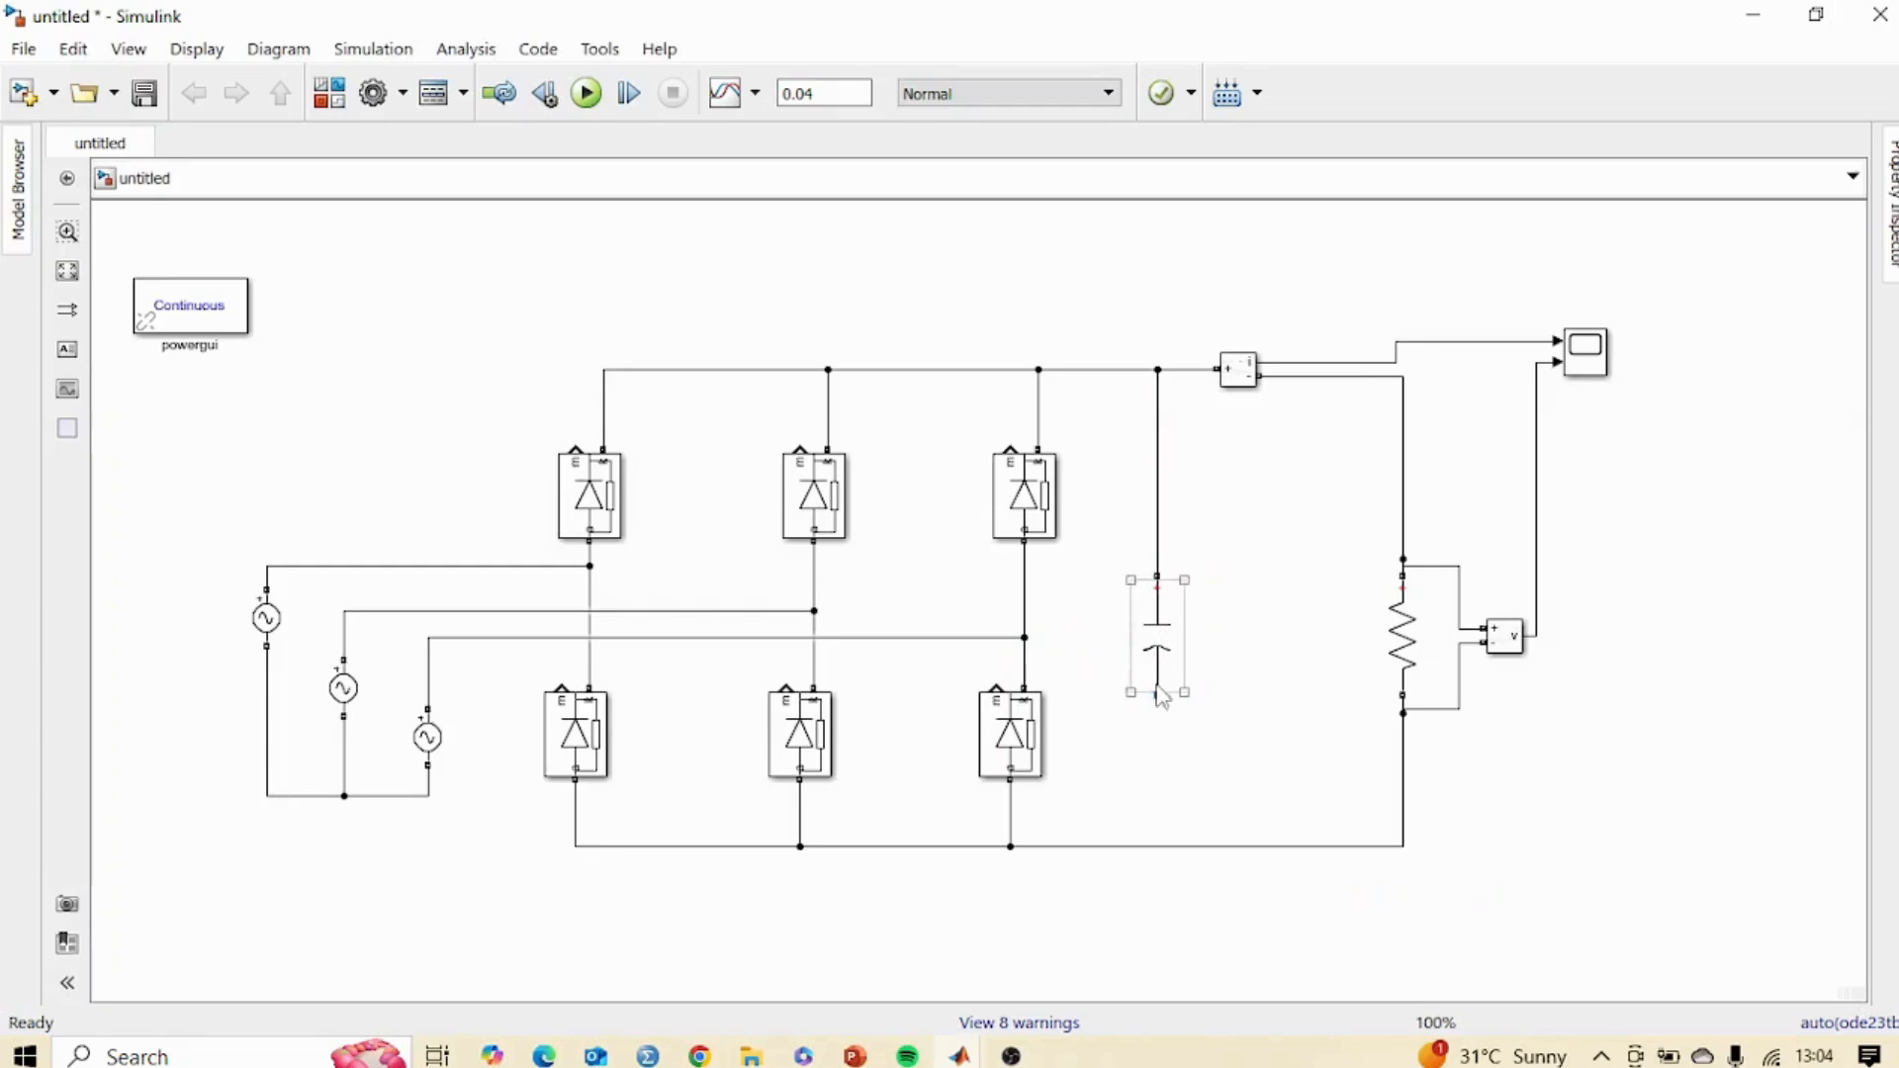
left_click_drag(1157, 696, 1157, 846)
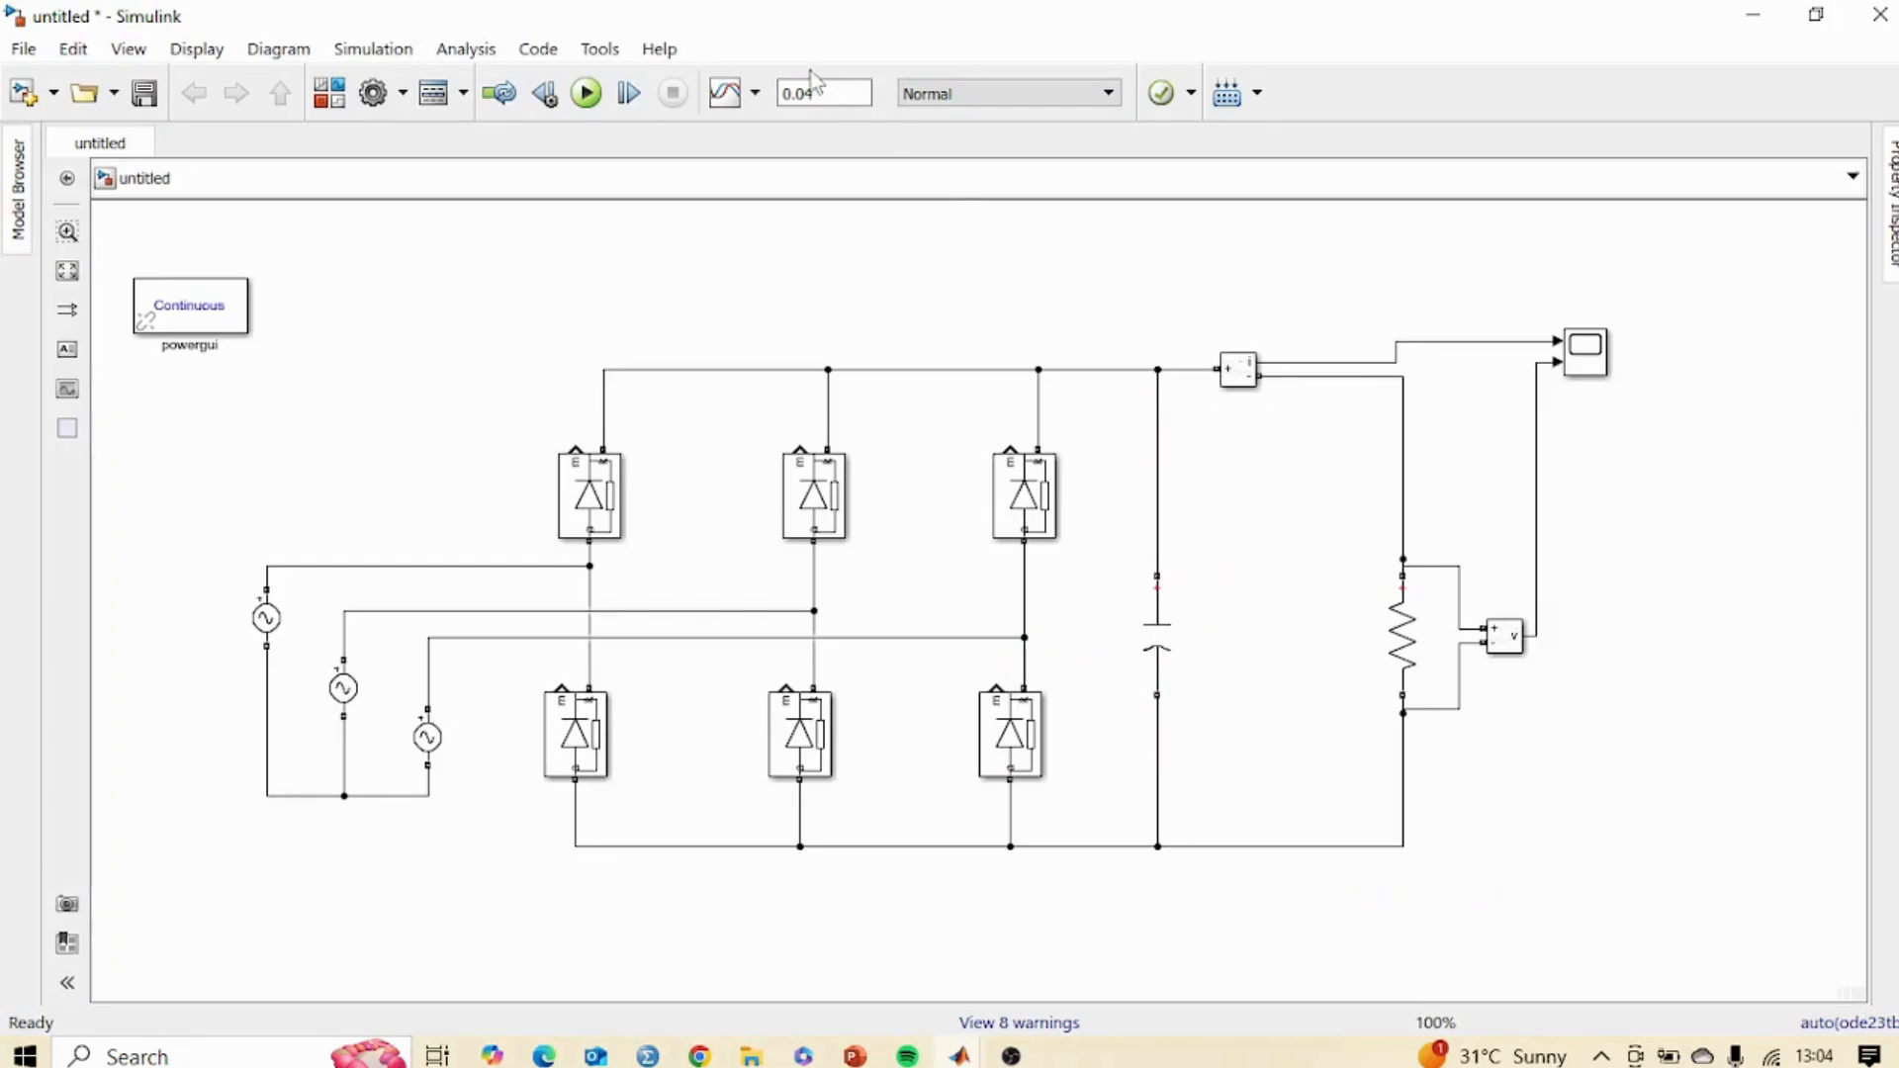
Run the simulation with the filter capacitor and open the Scope to examine the load current and voltage.
left_click(589, 94)
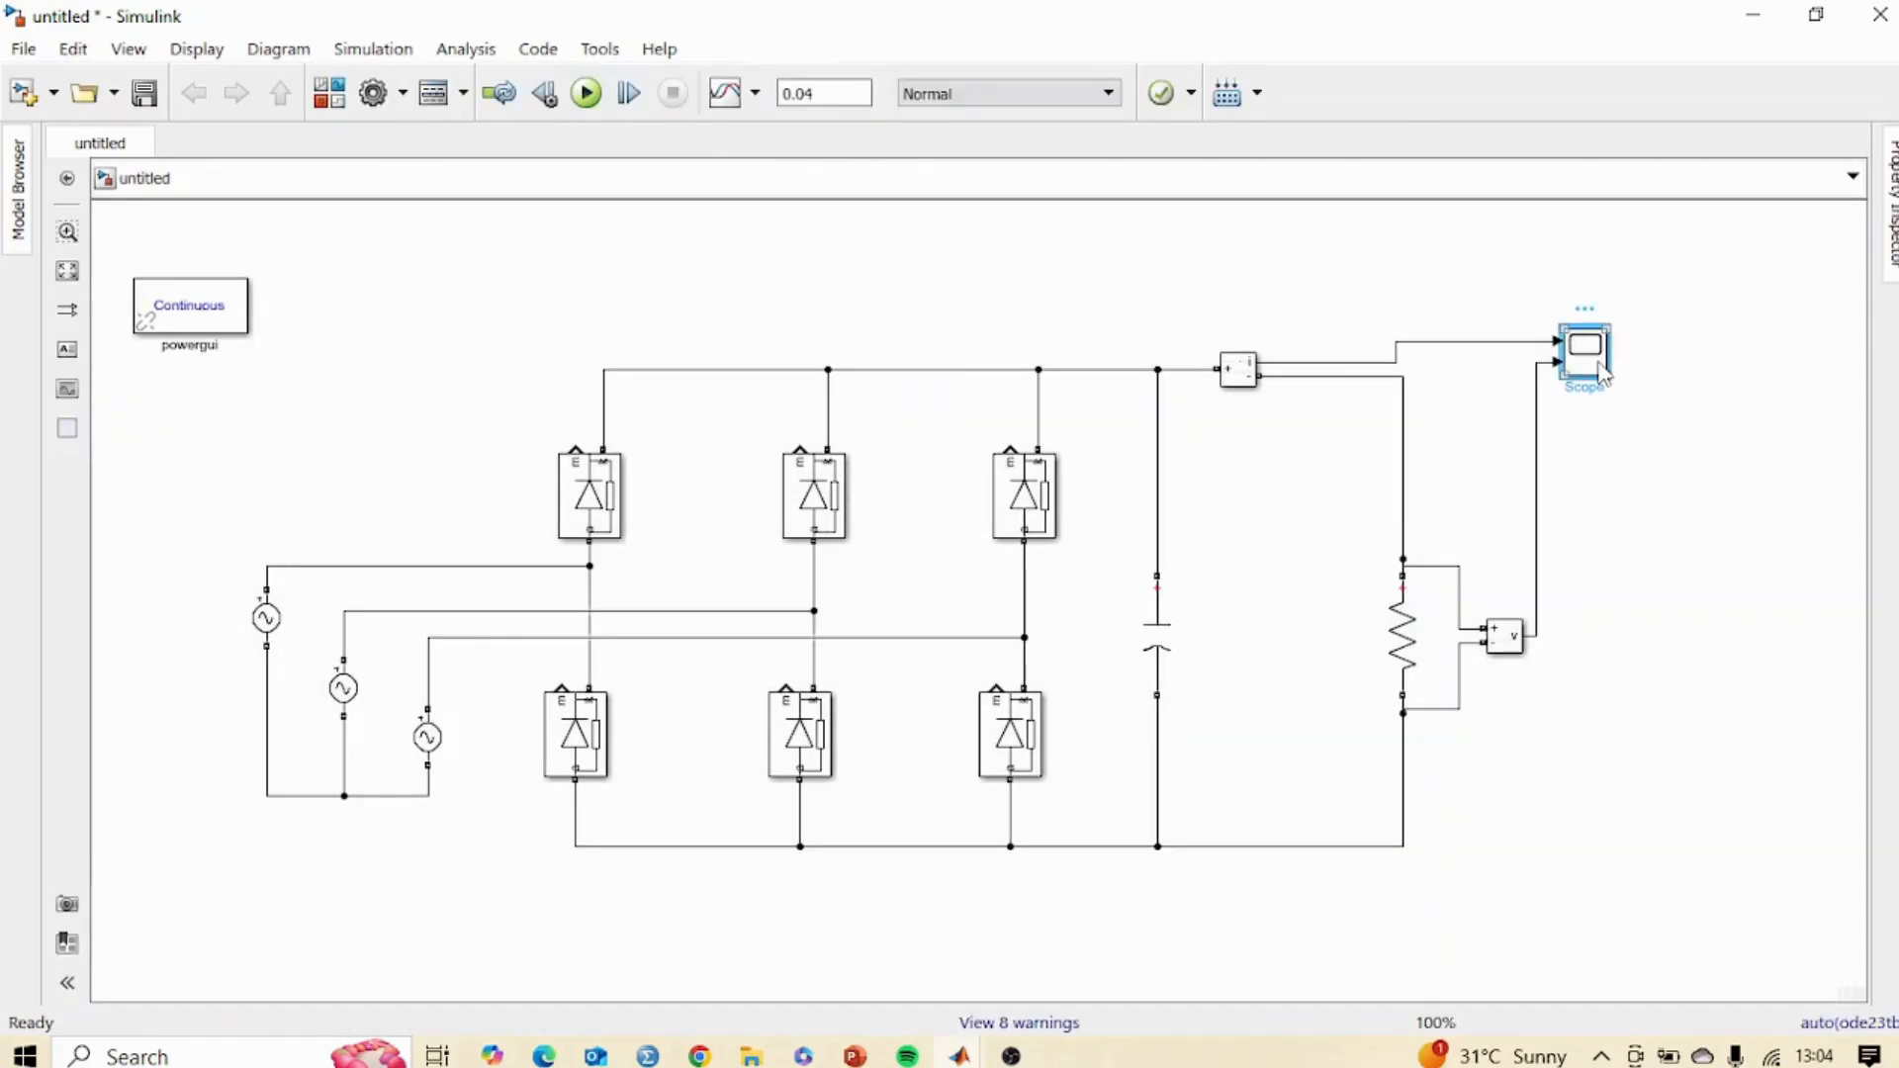
double_click(1587, 356)
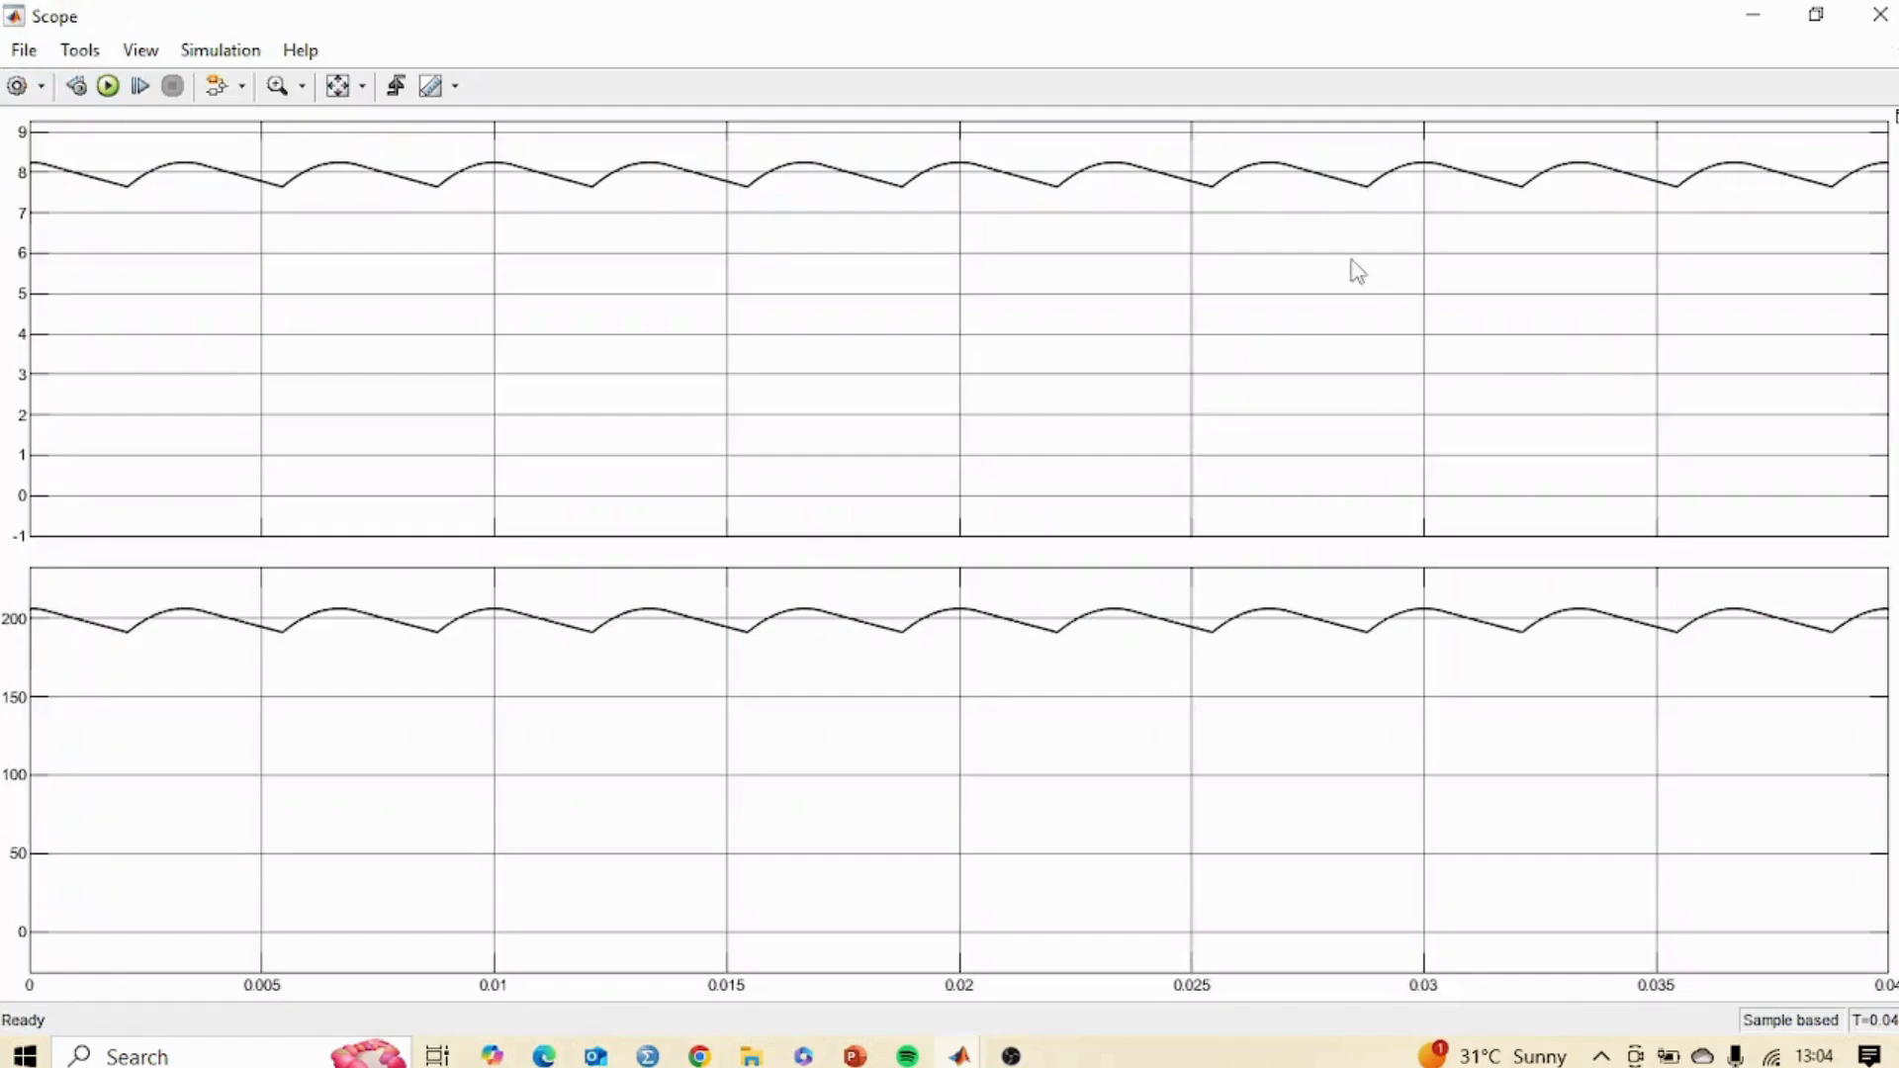